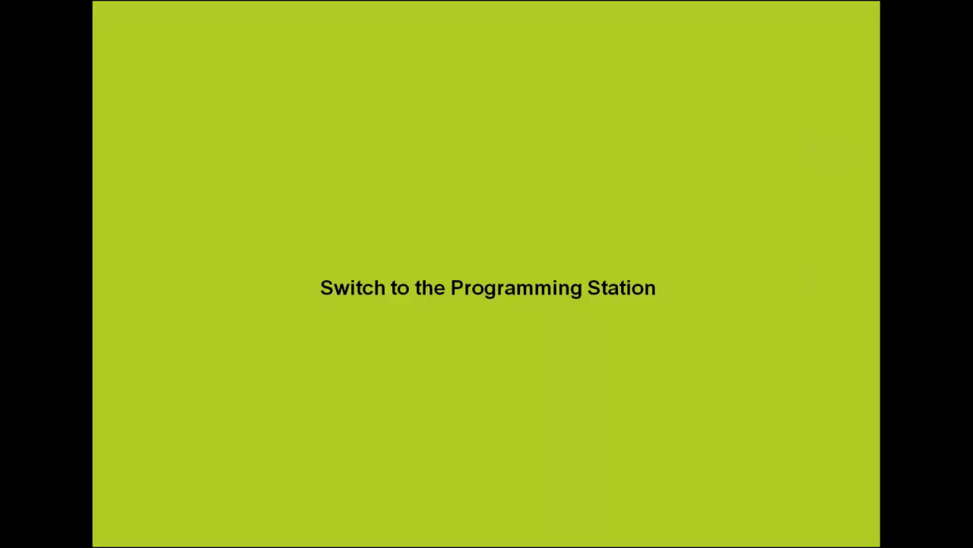
Step: Switch from the slide presentation to the TNC640 programming station
key("alt+Tab")
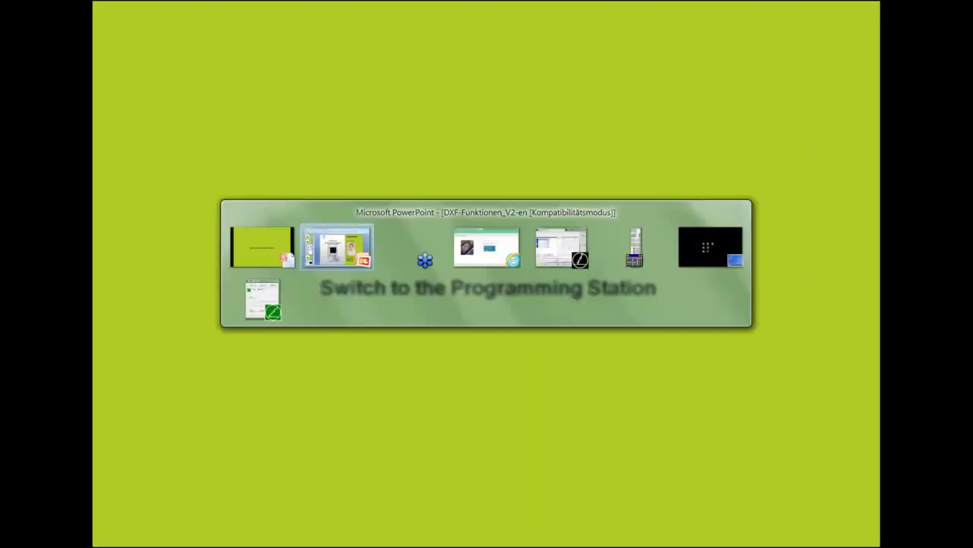
key("alt+Tab")
key("alt+Tab")
key("alt+Tab")
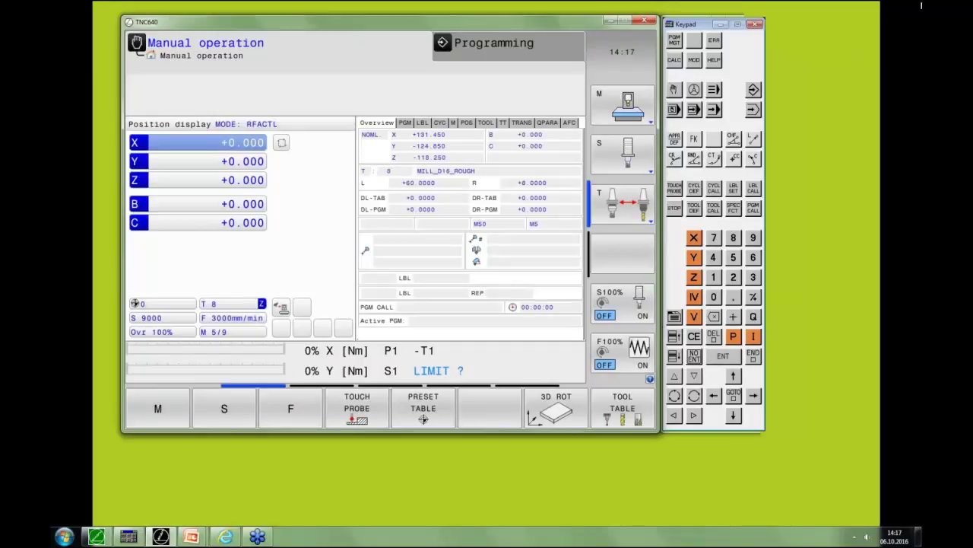
Step: Check the control's display settings and NC software version in the MOD settings and close them
left_click(694, 64)
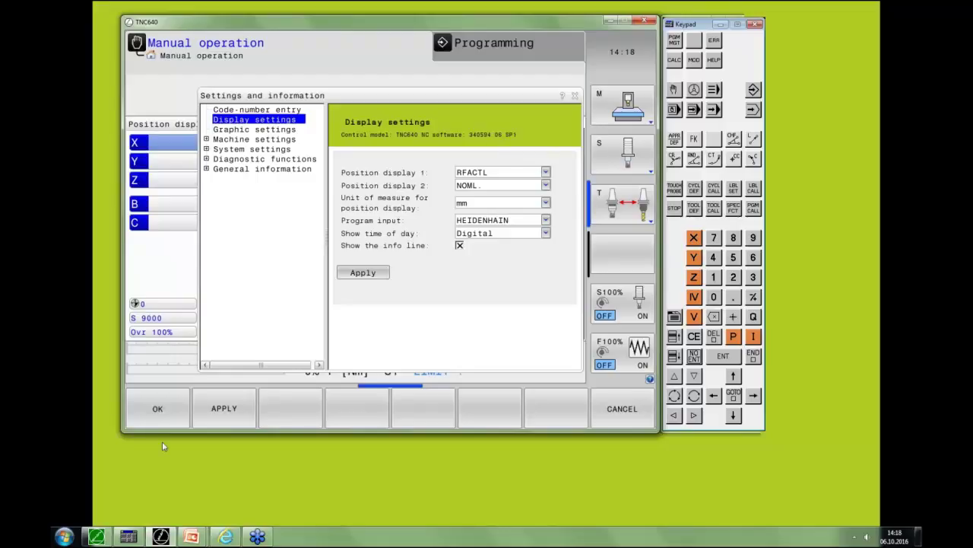
left_click(229, 421)
left_click(185, 421)
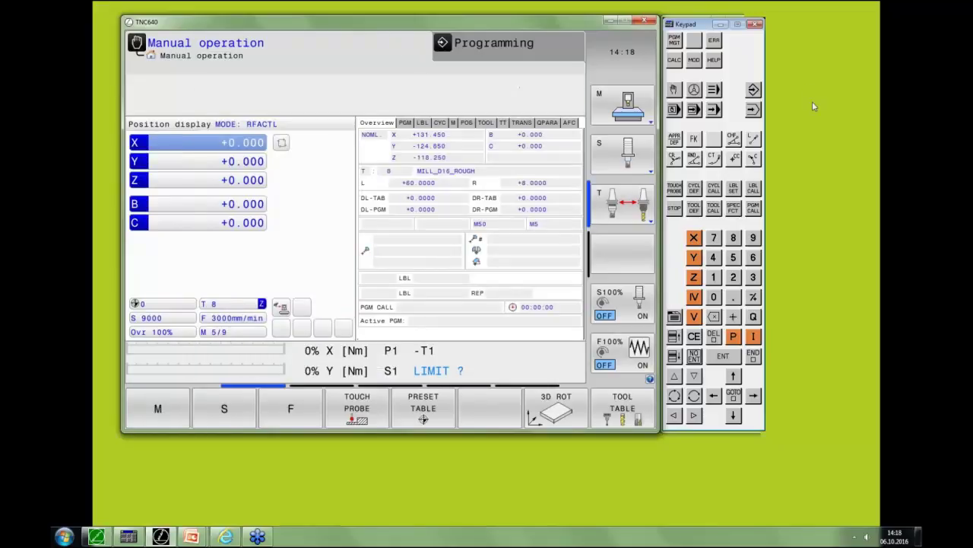
Step: Open the model Platte.IGS from the DXF_NC-Programme folder through program management in the Programming mode
left_click(753, 90)
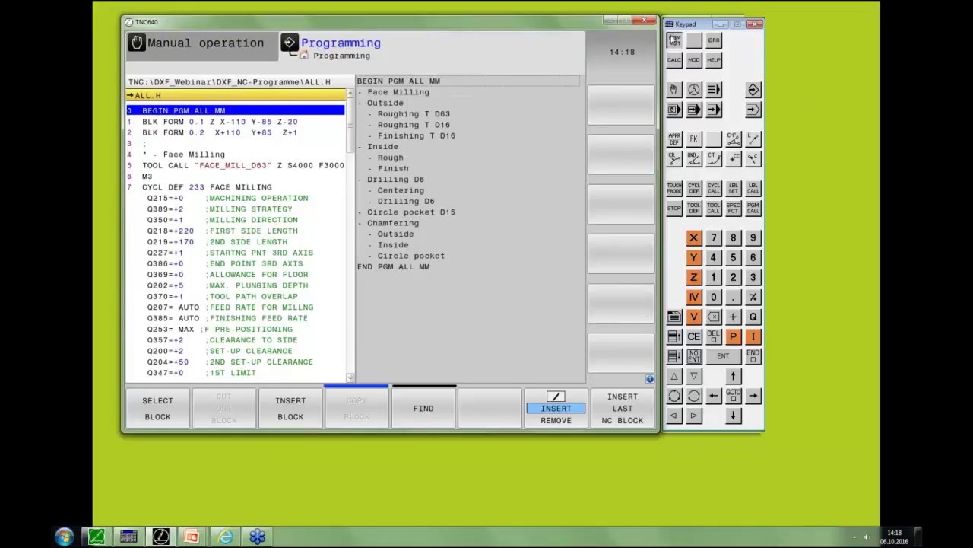
left_click(673, 39)
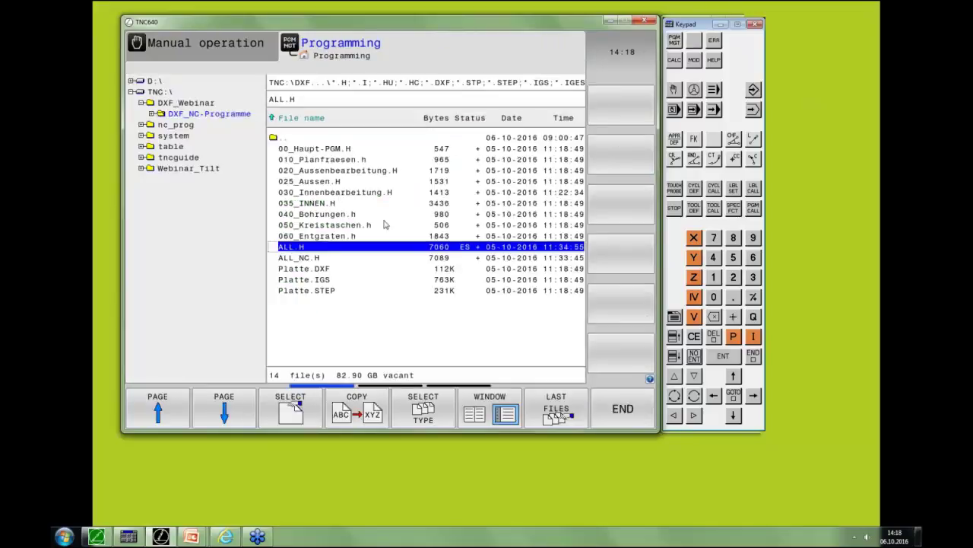
left_click(321, 271)
left_click(324, 282)
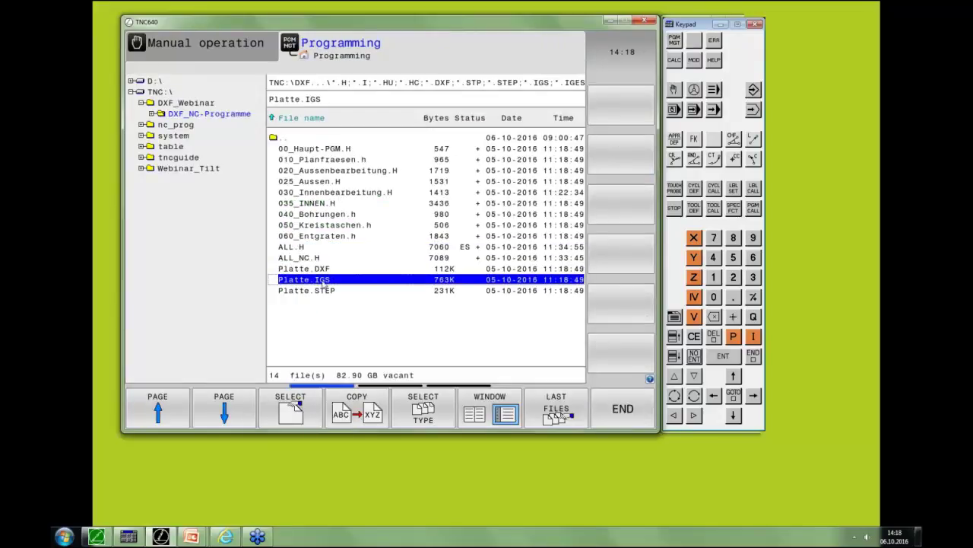
left_click(323, 290)
double_click(319, 273)
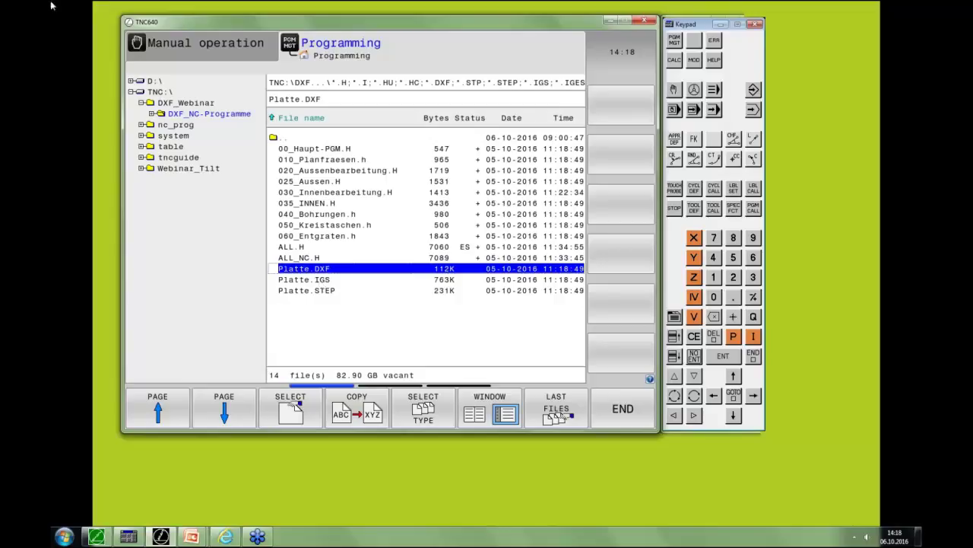
left_click(300, 280)
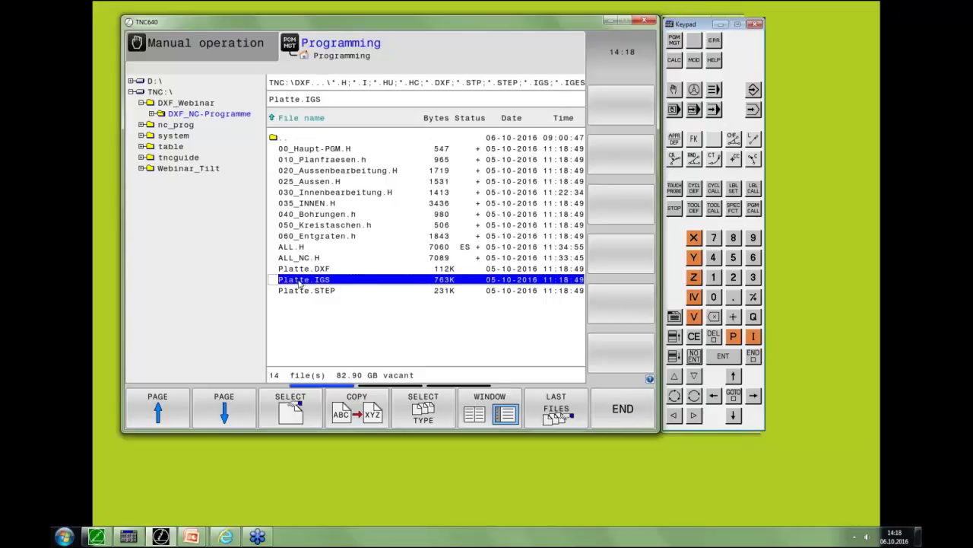
double_click(300, 280)
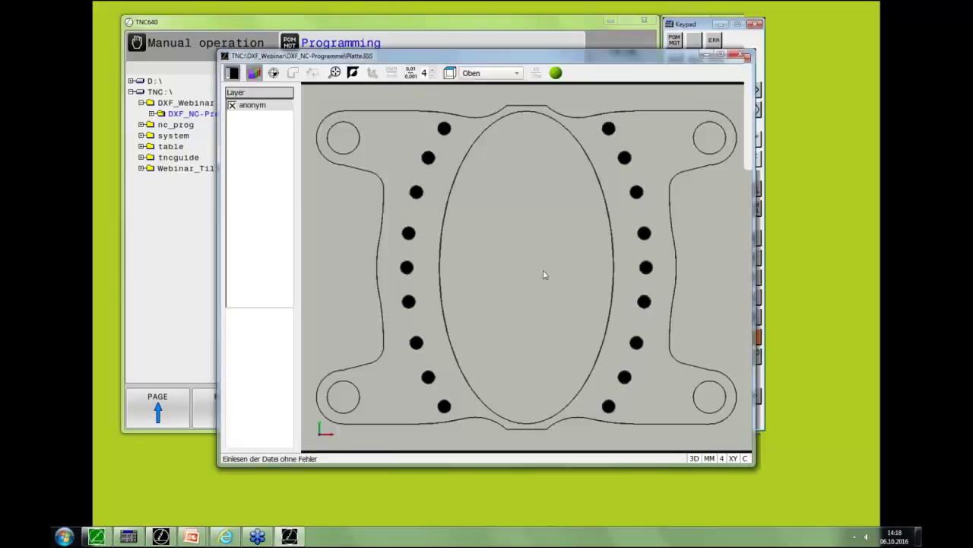
Step: Set the datum on the rim of the plate's upper-left corner hole at X -79.6967, Y 54.6967, Z 20
right_click_drag(542, 270, 533, 221)
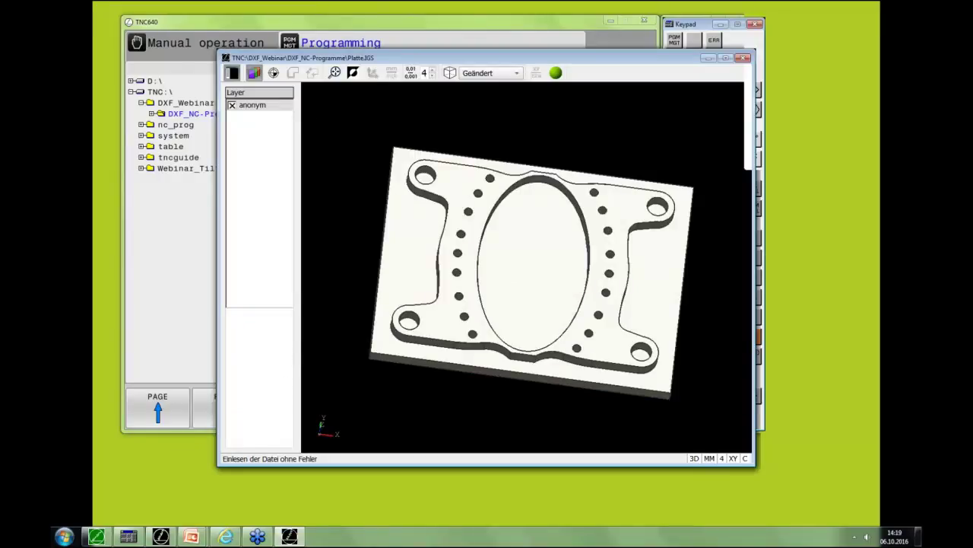
left_click(273, 73)
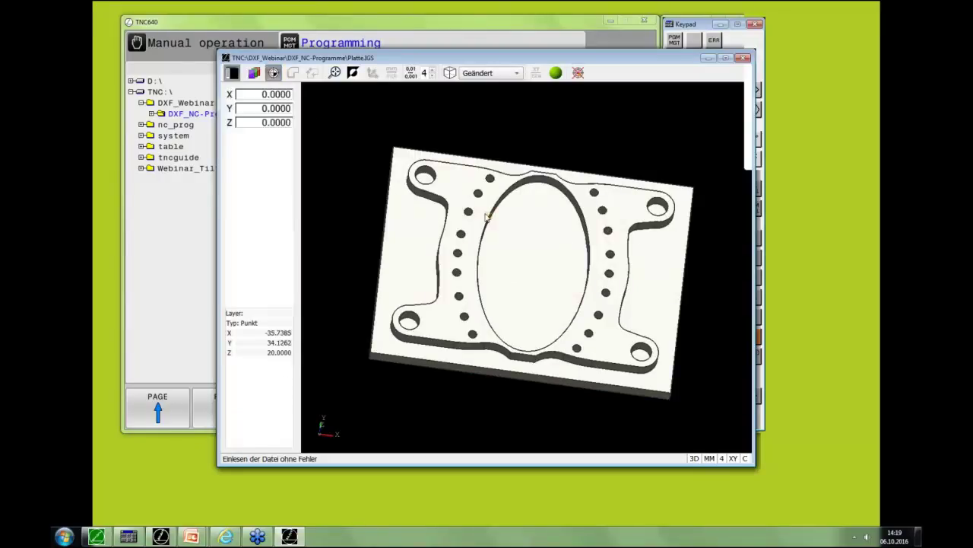
scroll(475, 187, "up", 3)
scroll(394, 150, "up", 2)
scroll(394, 150, "up", 2)
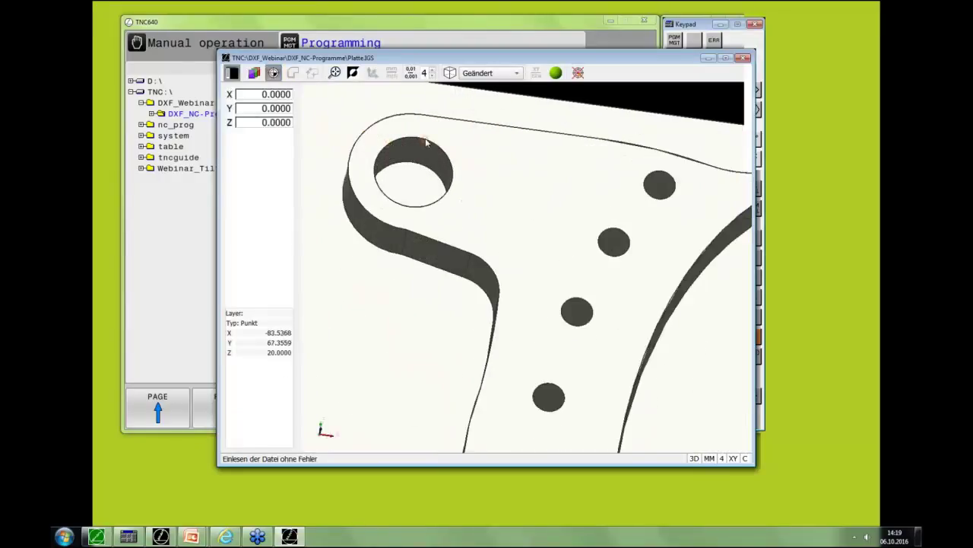
left_click(437, 200)
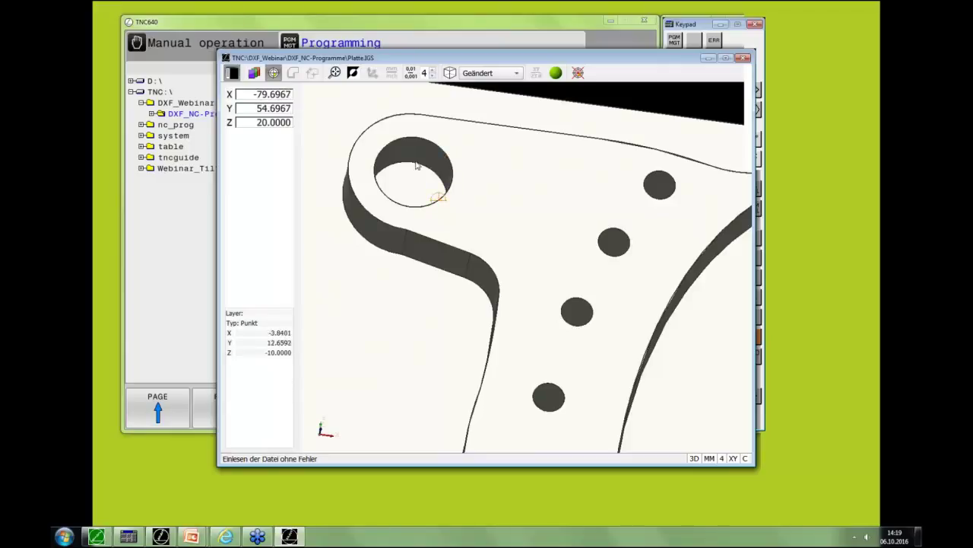
Step: Reposition the datum along the same hole's rim, finishing at X -90.3033, Y 65.3033, Z 20, and close Platte.IGS
left_click(408, 138)
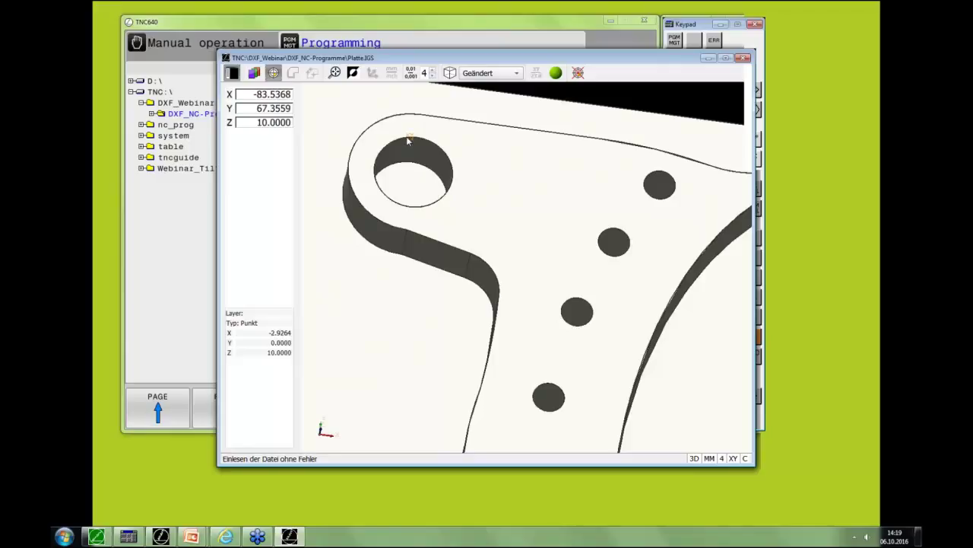
left_click(409, 139)
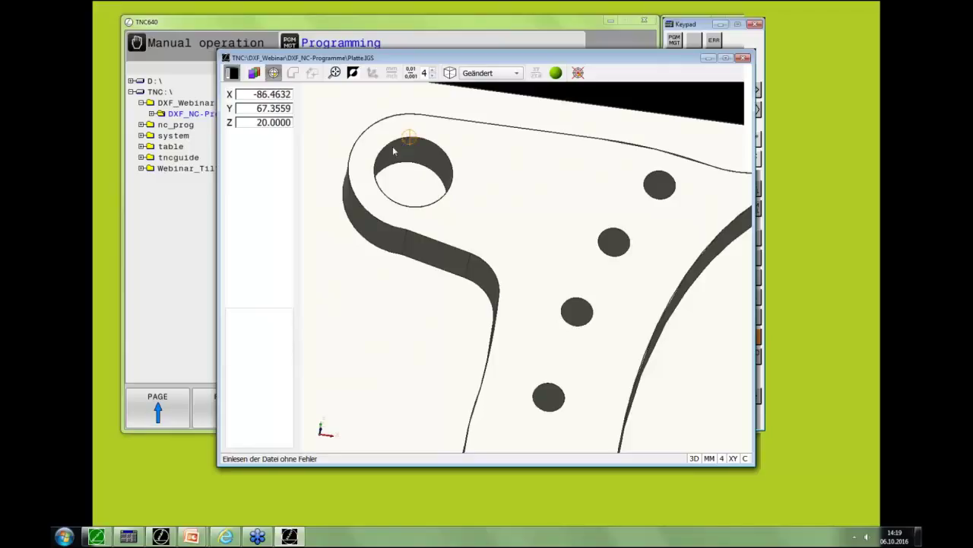
left_click(389, 145)
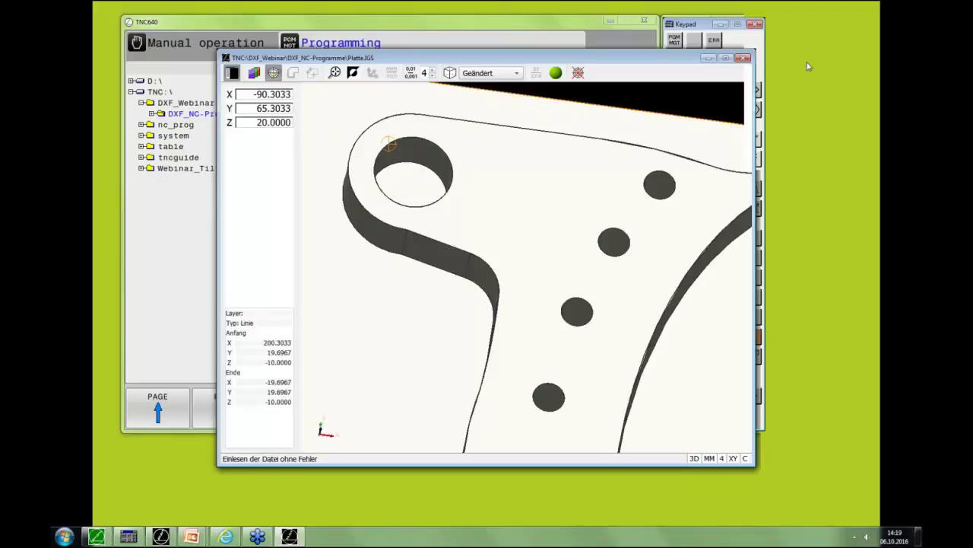
left_click(743, 58)
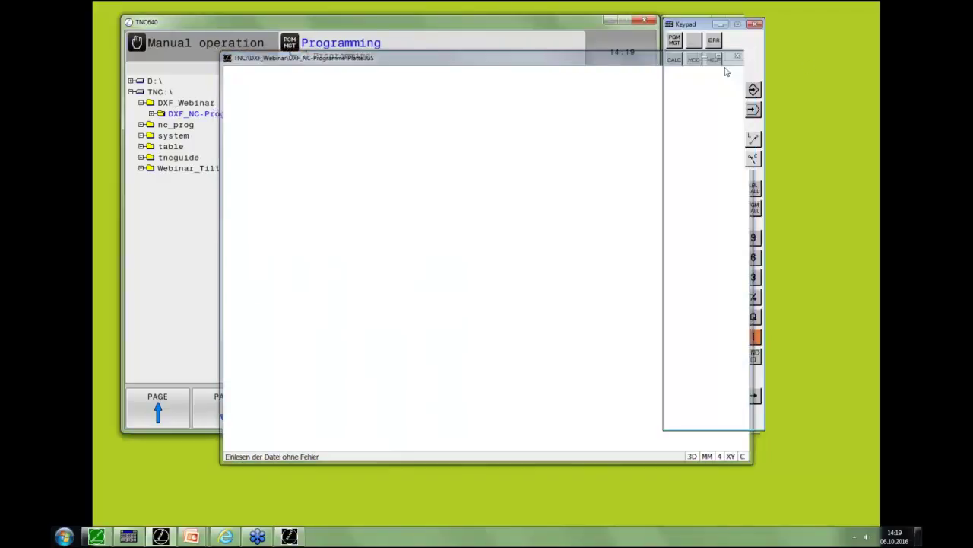
Step: Open Platte.STEP and set the datum at the centre of the upper-left corner hole, X -85, Y 60, Z 20
left_click(318, 292)
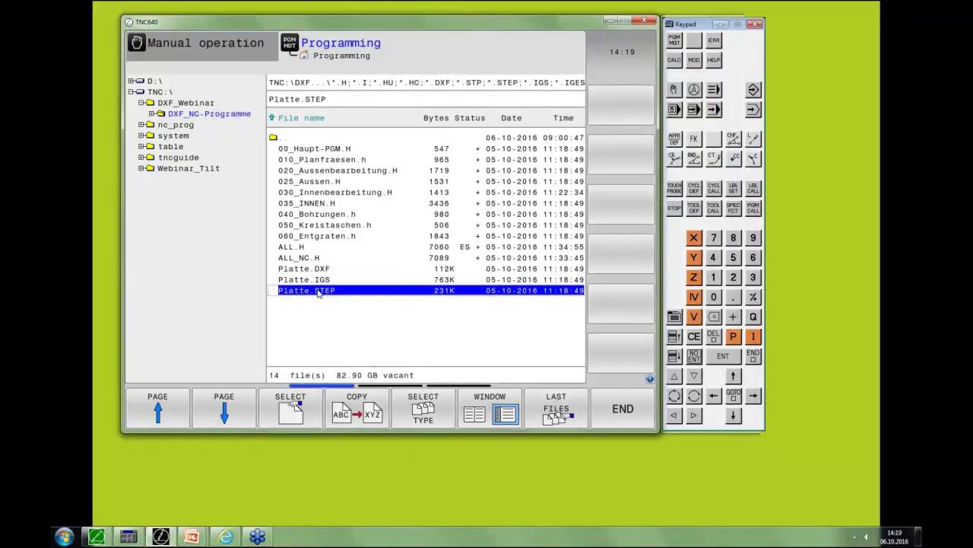
double_click(318, 292)
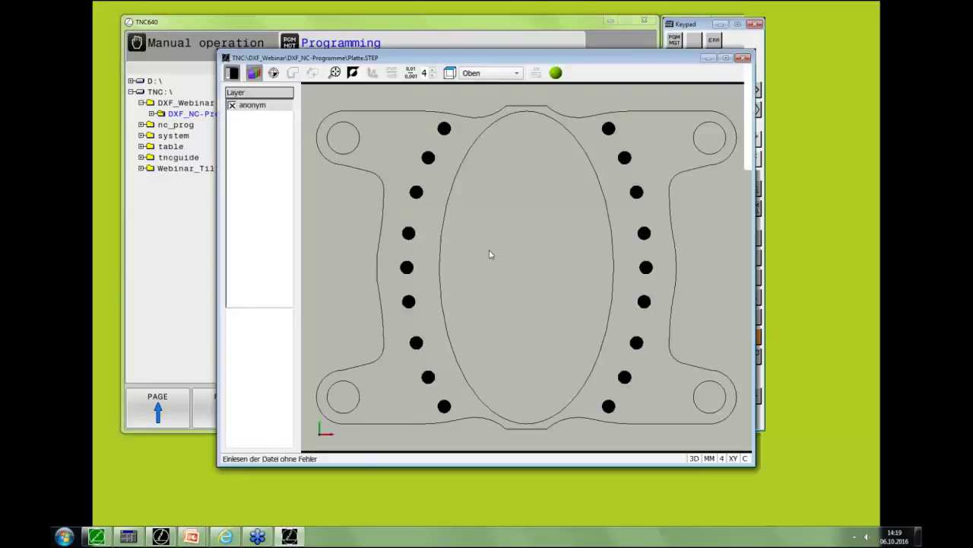
left_click(274, 72)
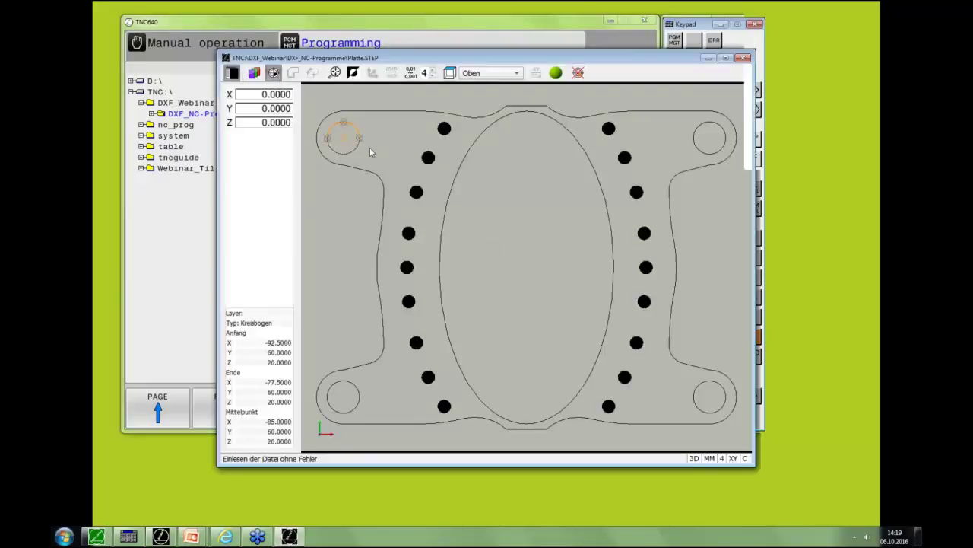
left_click(355, 154)
Step: Examine the arc segments and element coordinates of the upper-left corner hole in an enlarged model window
scroll(352, 162, "down", 5)
right_click_drag(351, 163, 386, 226)
scroll(387, 226, "up", 10)
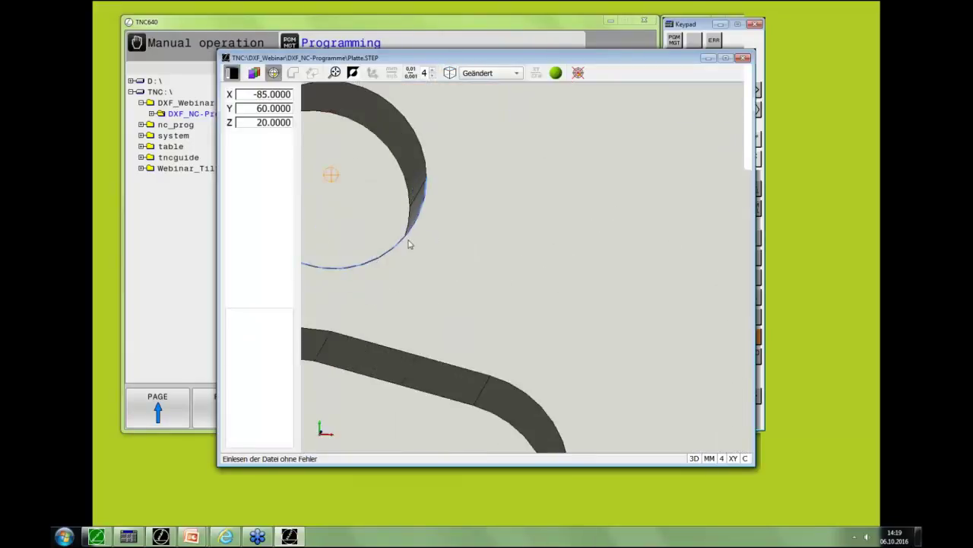
mouse_move(404, 239)
mouse_move(392, 156)
mouse_move(422, 149)
left_click_drag(388, 467, 388, 504)
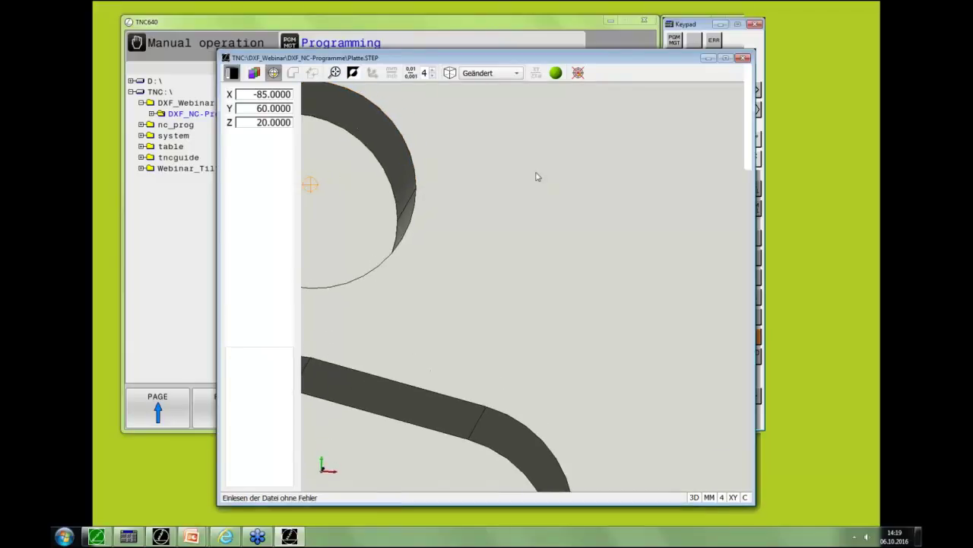
left_click_drag(749, 197, 805, 196)
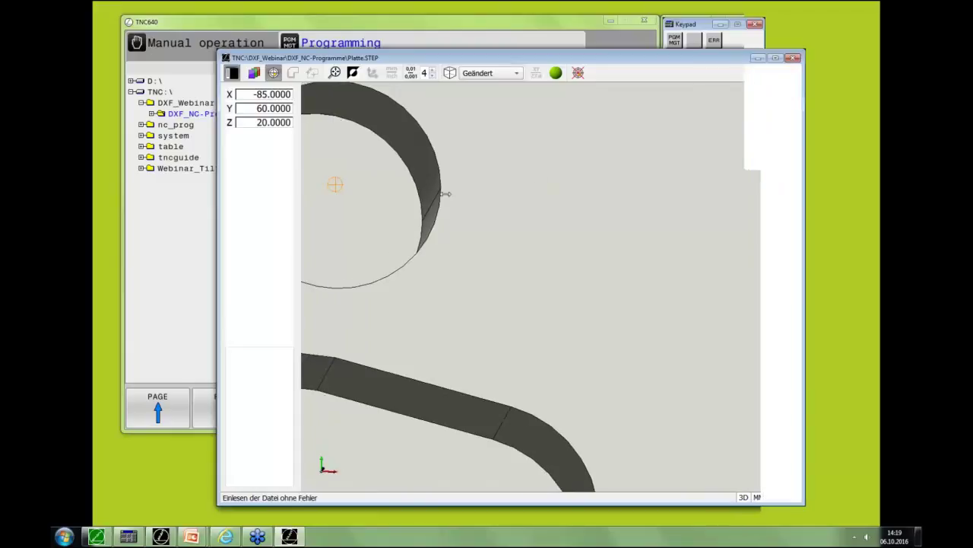
mouse_move(433, 236)
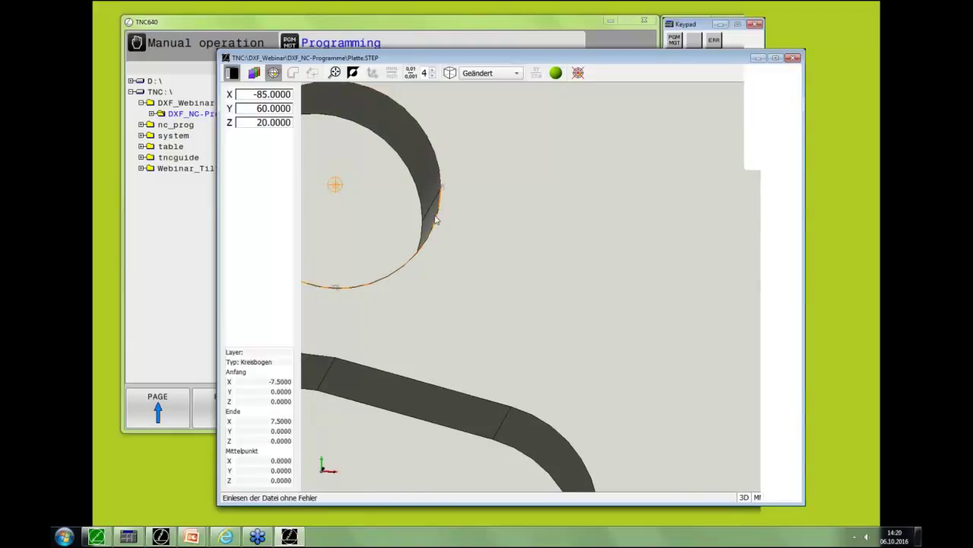
left_click(440, 169)
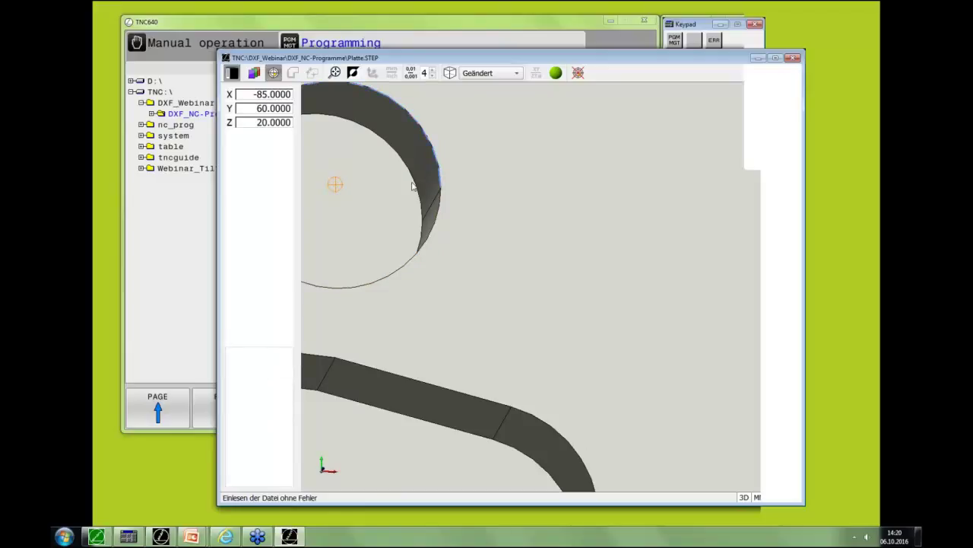
Step: Examine the point and arc coordinates of the nearby small drill hole in the plate model
mouse_move(414, 180)
scroll(683, 383, "down", 5)
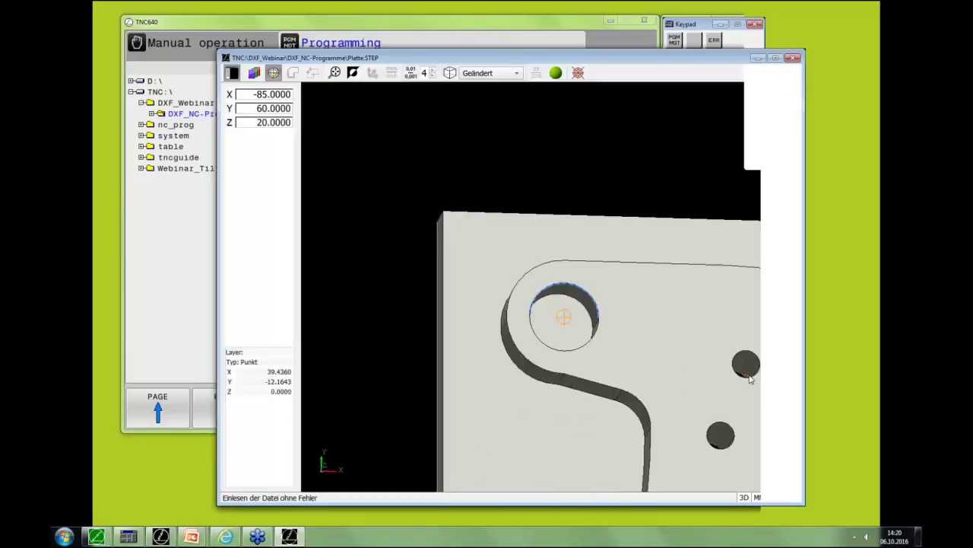
mouse_move(760, 372)
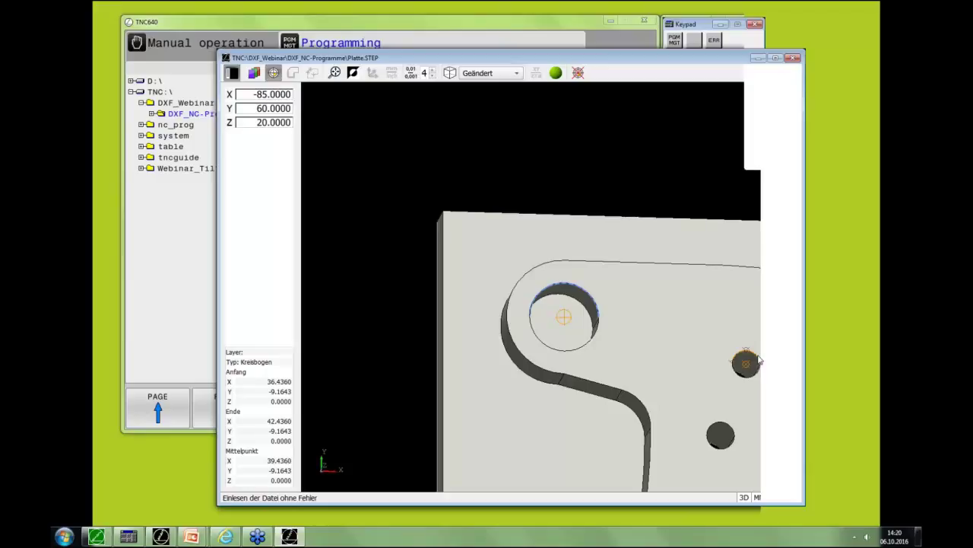
scroll(749, 358, "down", 5)
middle_click_drag(749, 359, 469, 252)
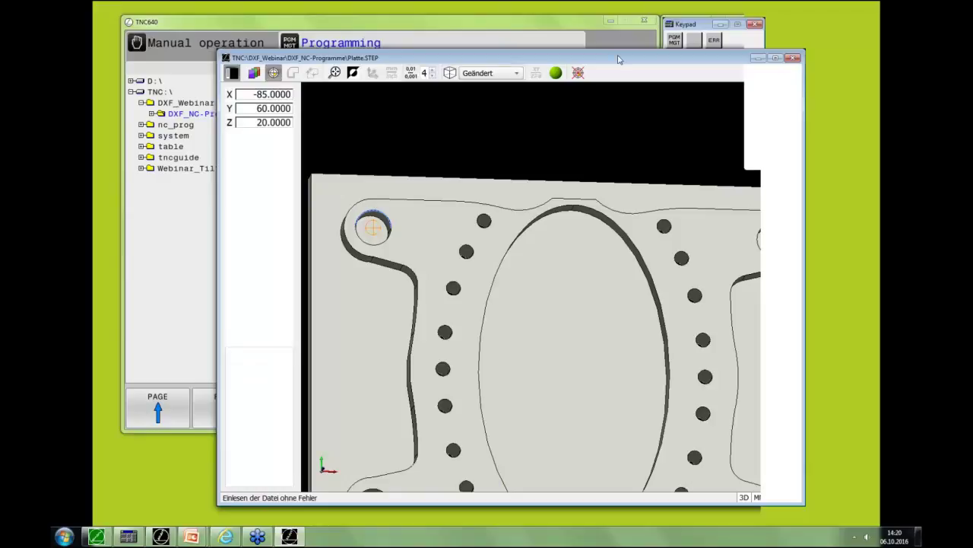
Step: Move the datum to the outer contour's line-to-arc transition below the upper-left hole, X -72.5, Y 44.3342, Z 20, and close Platte.STEP
left_click_drag(610, 60, 538, 68)
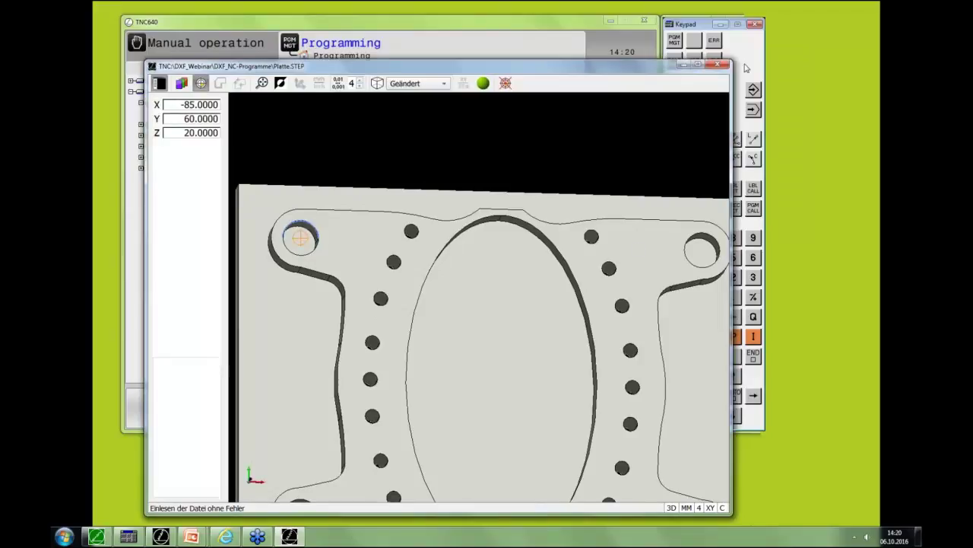
mouse_move(315, 276)
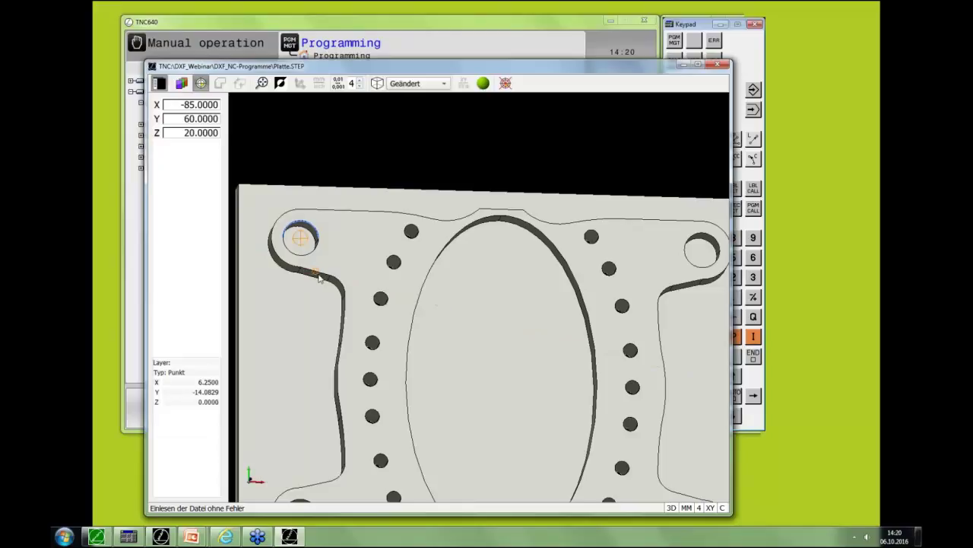
scroll(319, 276, "up", 5)
left_click(380, 288)
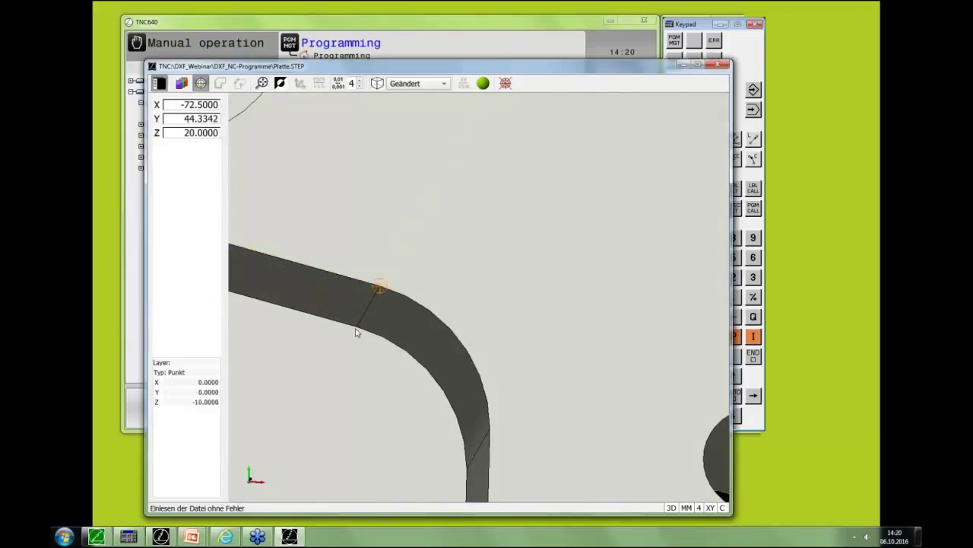
mouse_move(346, 328)
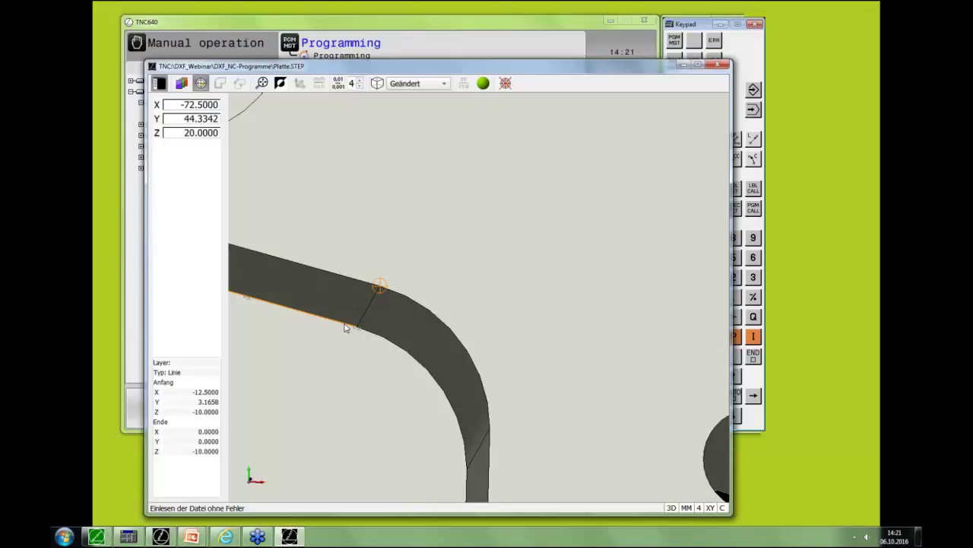
scroll(346, 327, "down", 10)
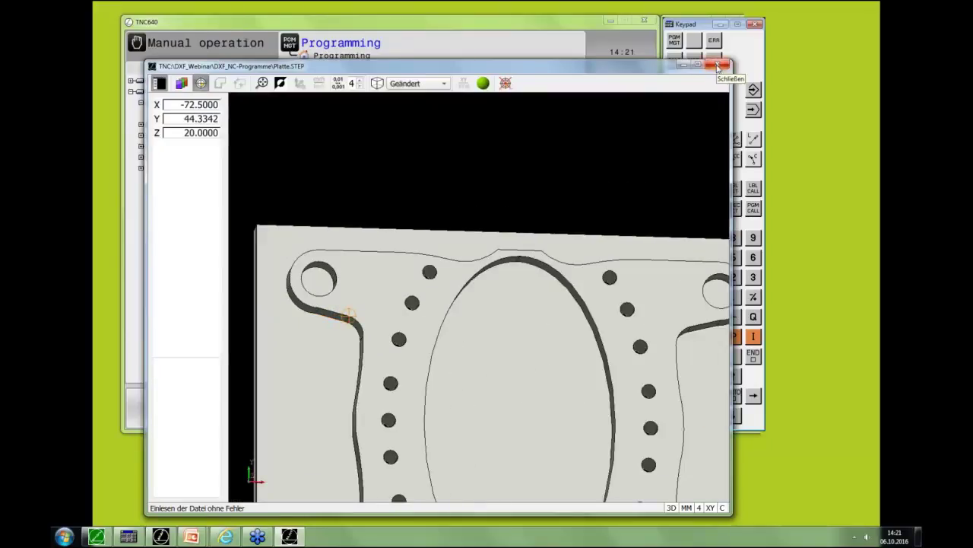
left_click(720, 67)
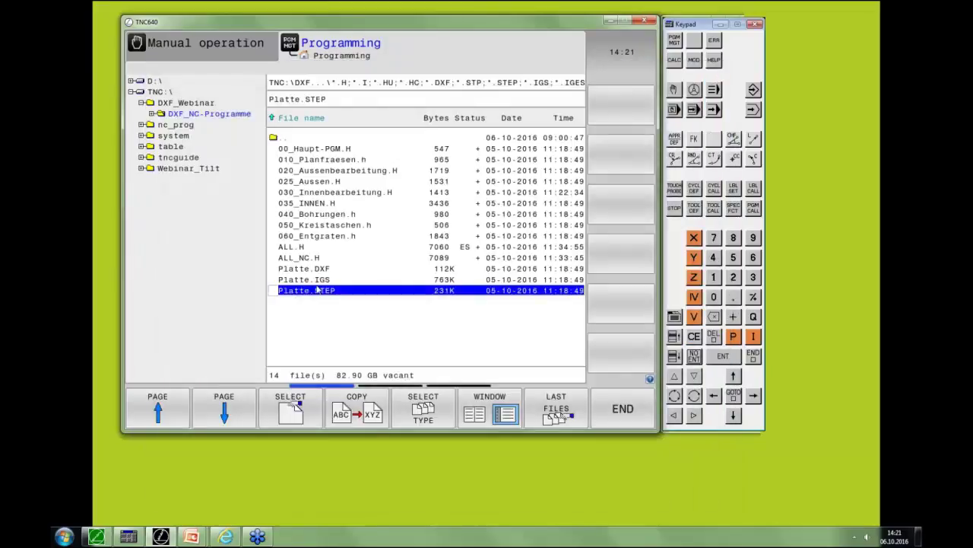
Step: Open Platte.DXF in an enlarged window and set the datum at the crossing of the plate's centre lines, X 189.3981, Y 281.1916
left_click(314, 271)
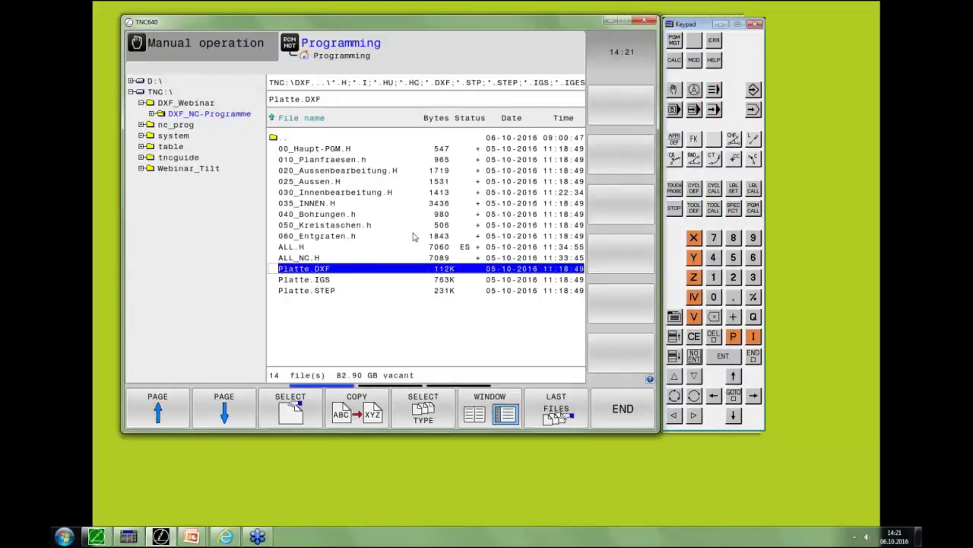
key("Return")
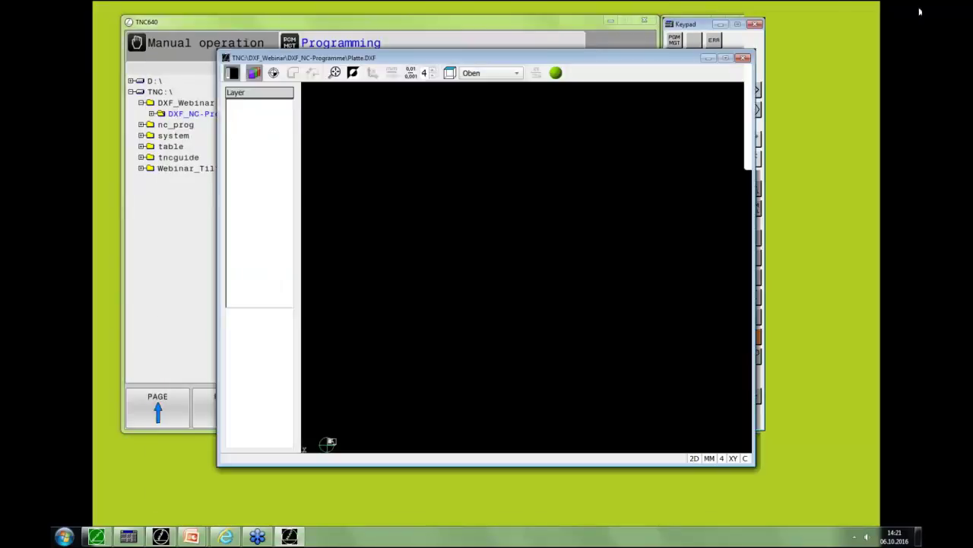
left_click(726, 58)
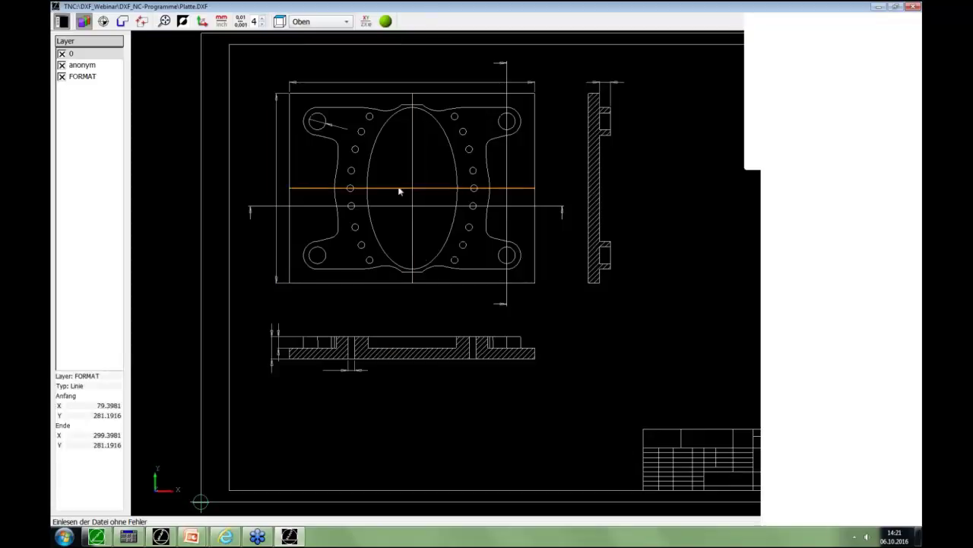
left_click(104, 23)
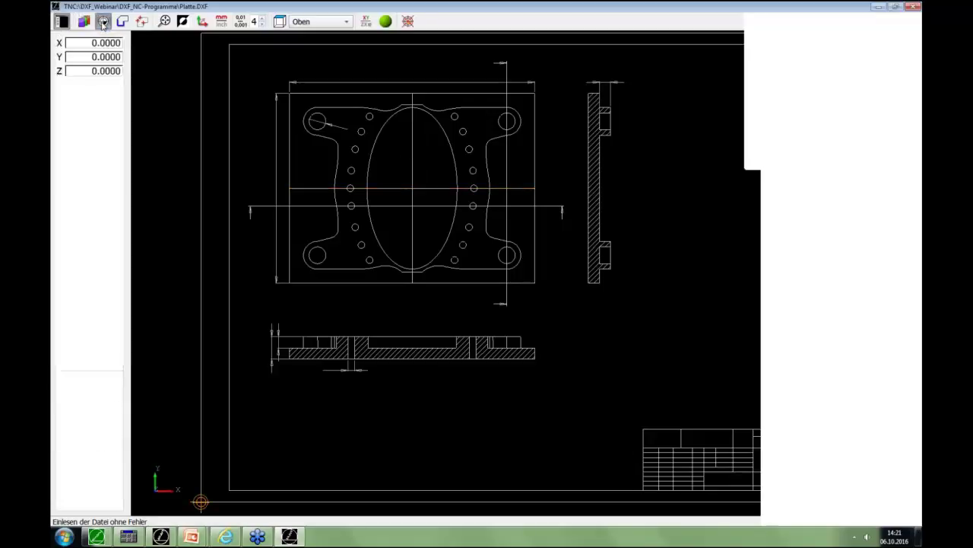
left_click(411, 188)
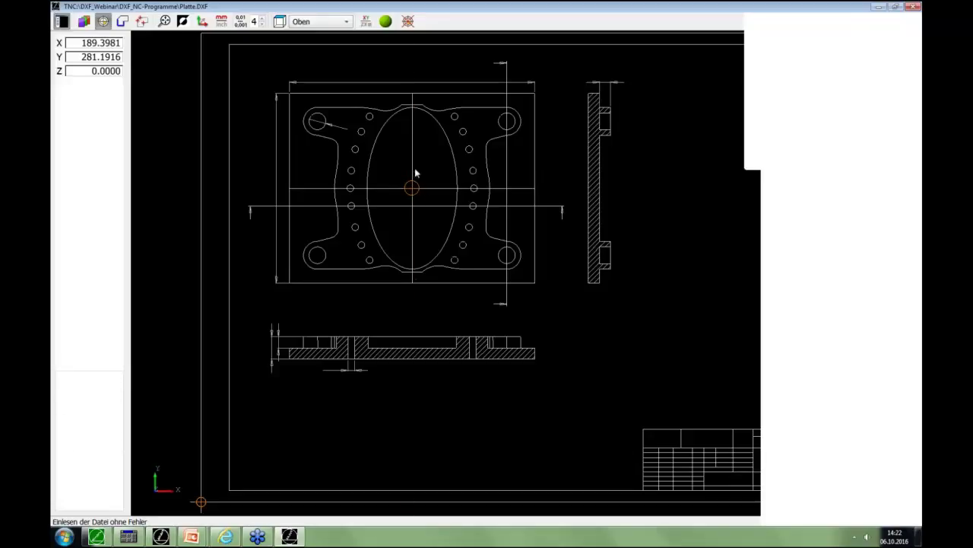
Step: Try the datum at the plate's upper-left corner, X 79.3981, Y 366.1916, and return it to the crossing of the centre lines
left_click(290, 111)
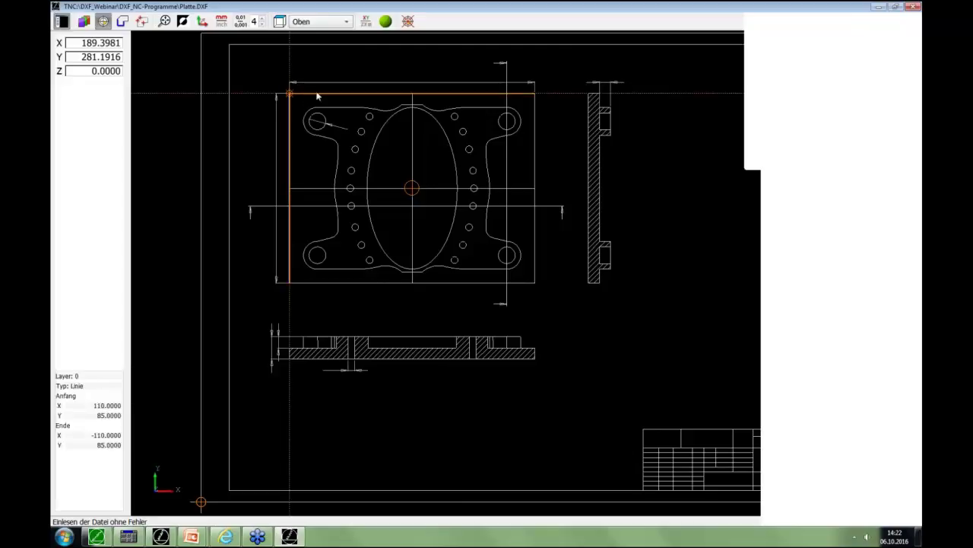
left_click(318, 94)
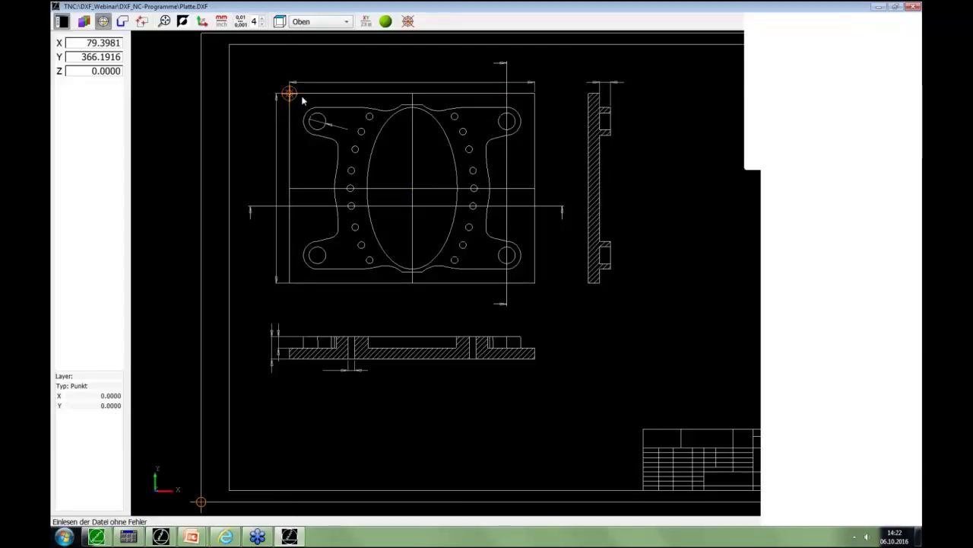
left_click(412, 152)
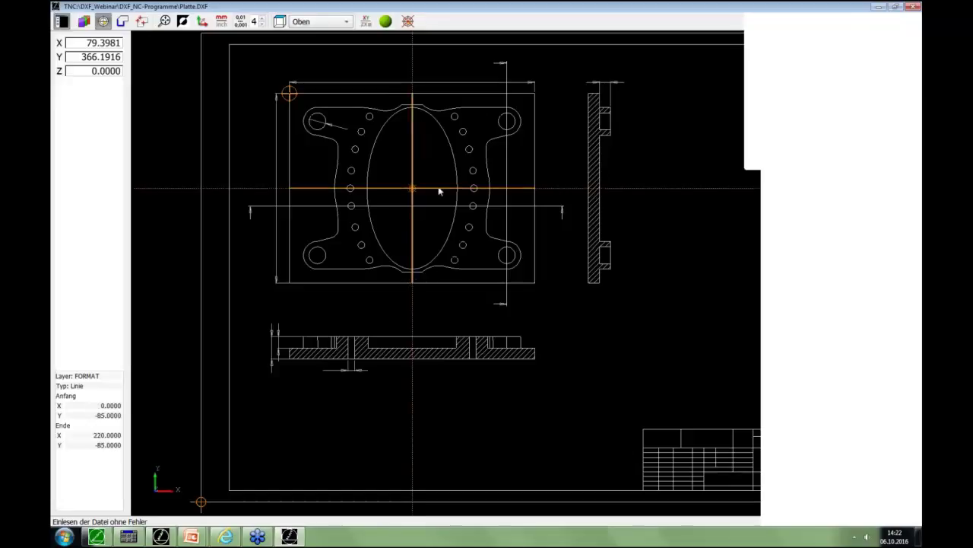
left_click(439, 189)
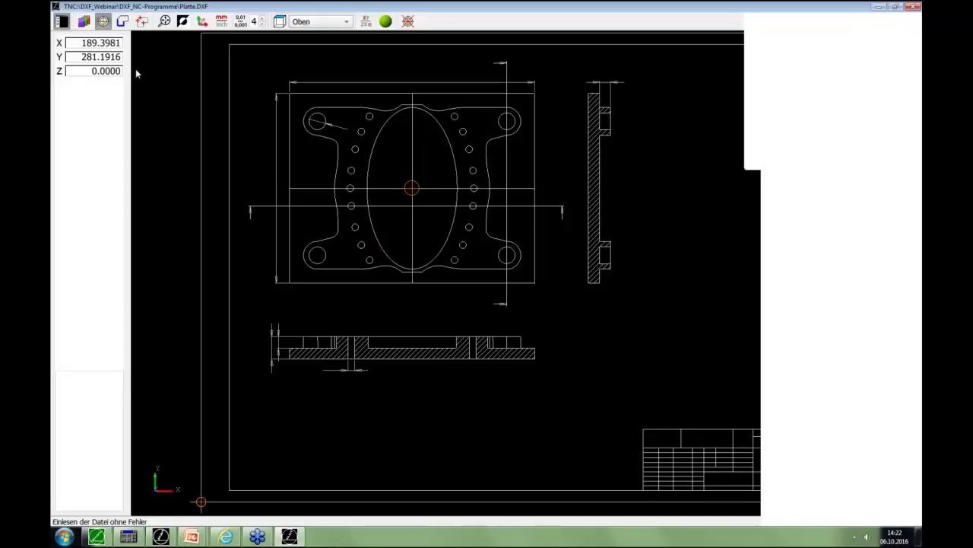
Step: Start selecting the plate's outer contour at the short line below the ellipse, running towards negative X, and review its element list
left_click(122, 23)
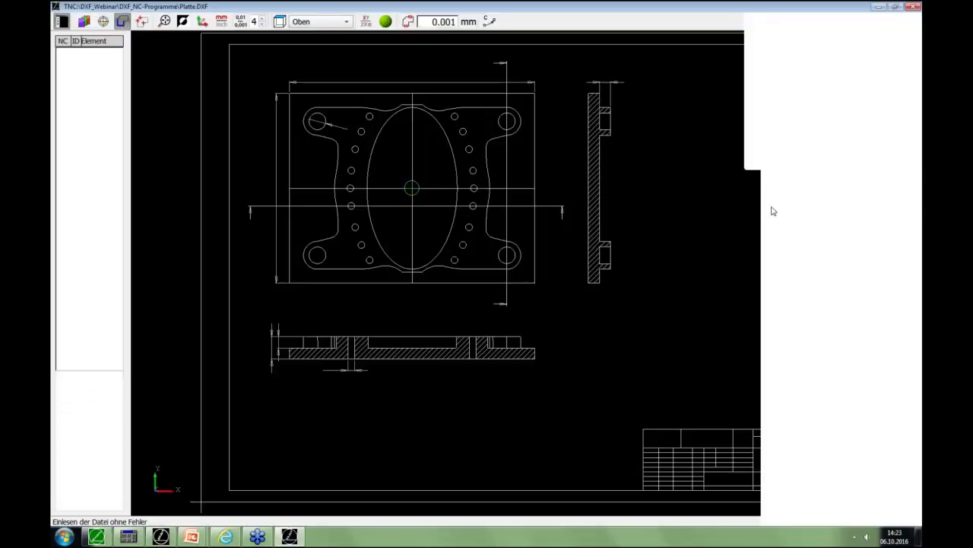
mouse_move(418, 274)
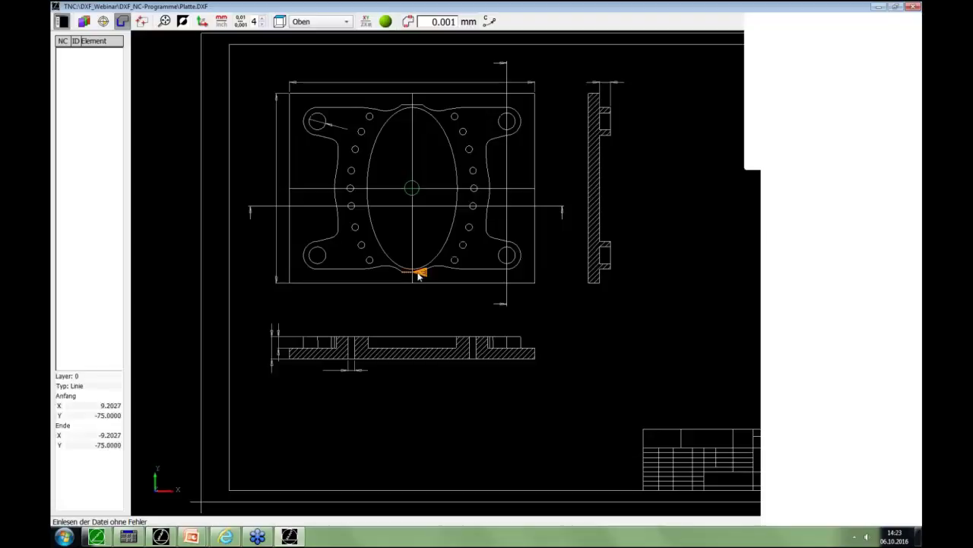
scroll(417, 275, "up", 5)
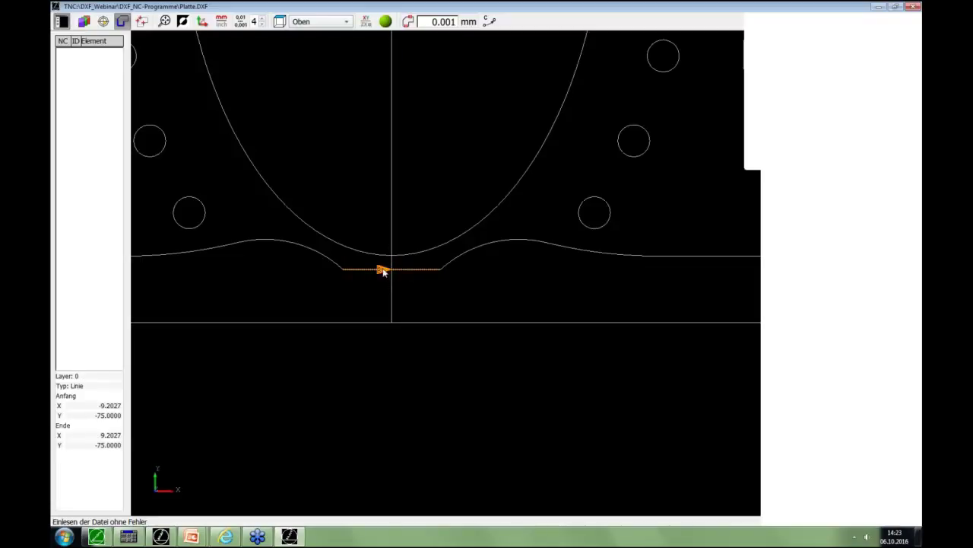
left_click(434, 271)
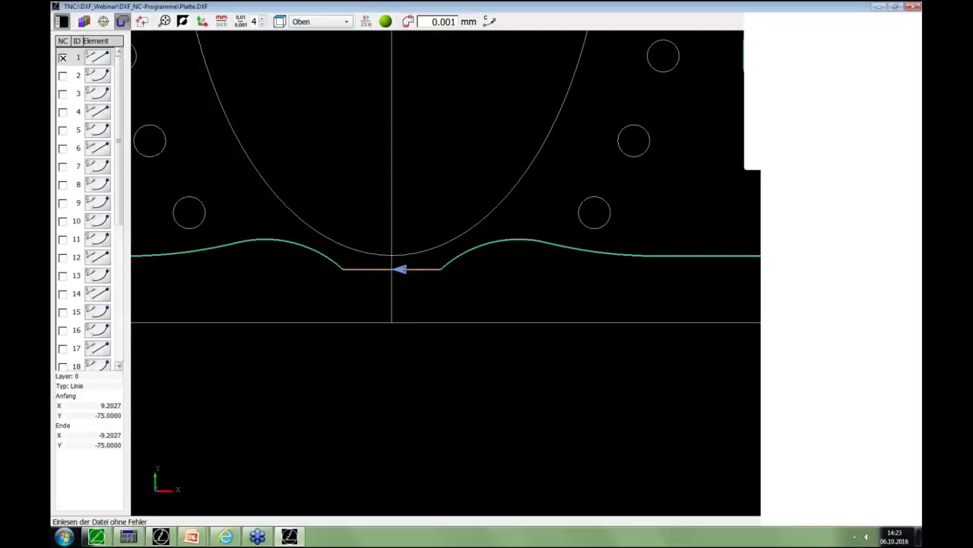
scroll(433, 270, "down", 5)
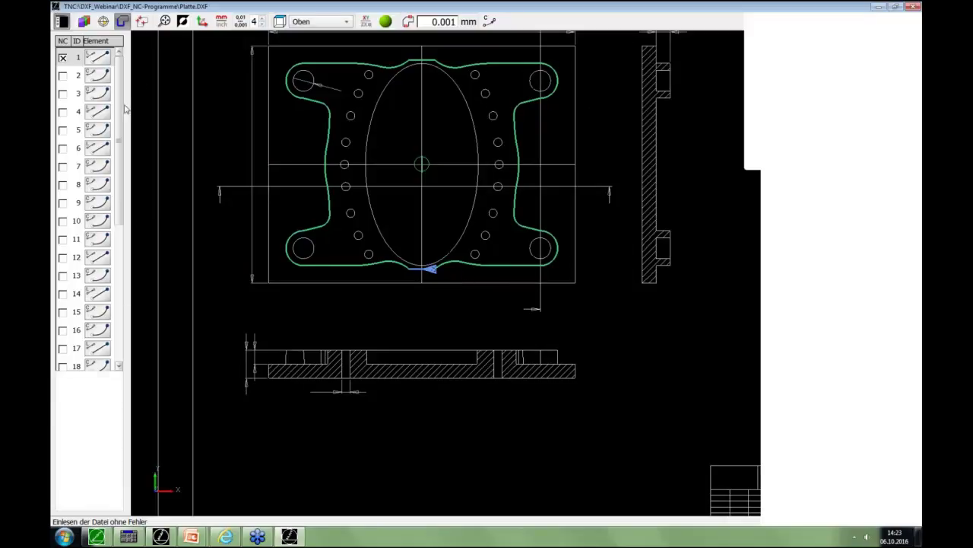
left_click_drag(118, 114, 120, 269)
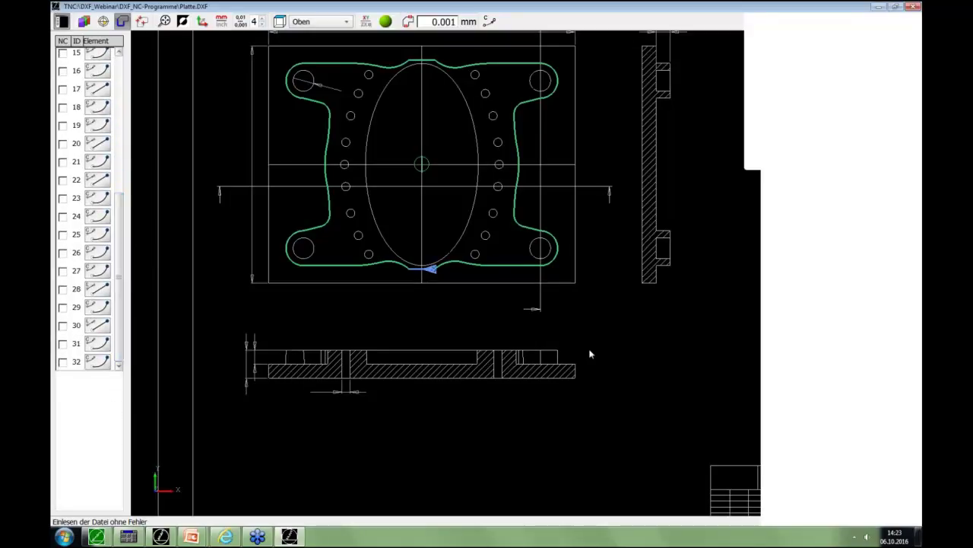
Step: Extend the contour selection clockwise through the short line above the ellipse to closing arc element 32 beside the start line
mouse_move(442, 269)
mouse_move(434, 62)
left_click(425, 66)
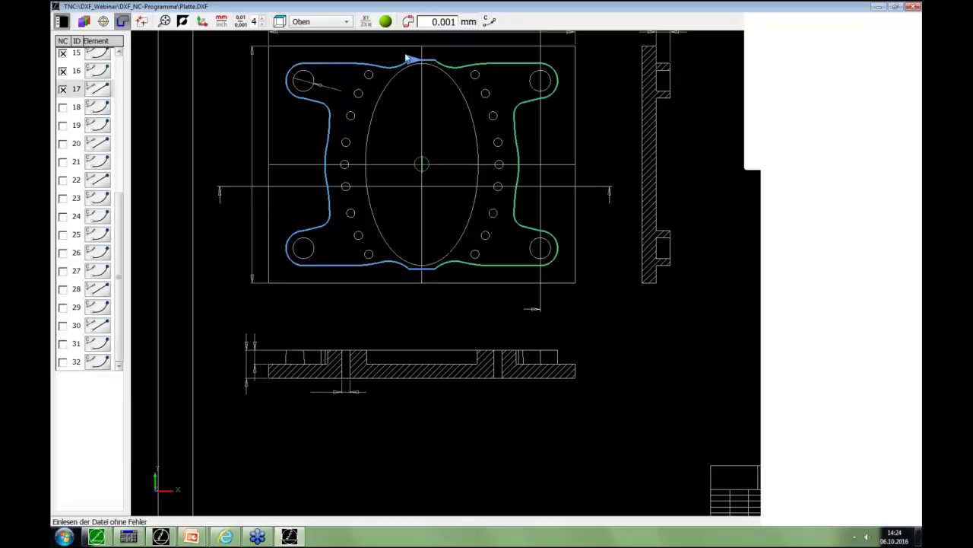
mouse_move(426, 64)
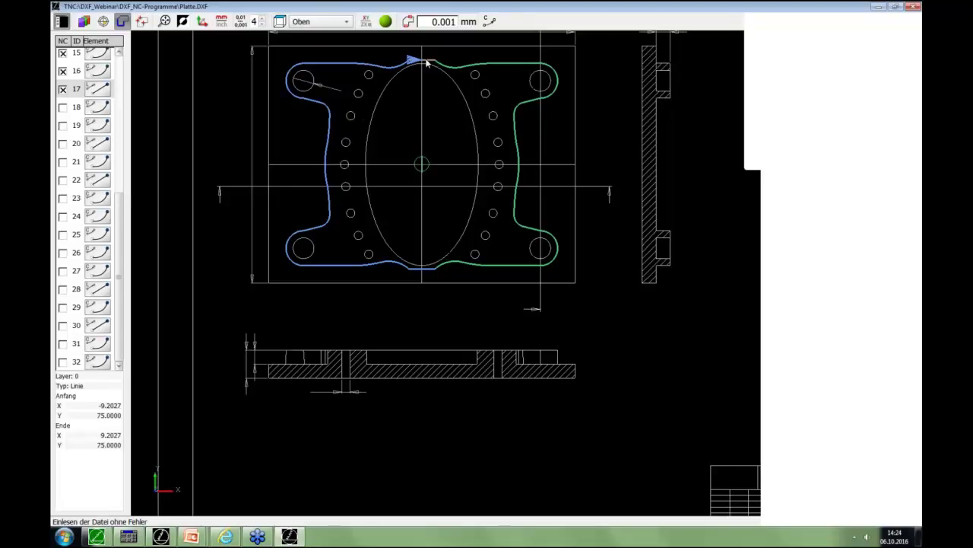
left_click(447, 269)
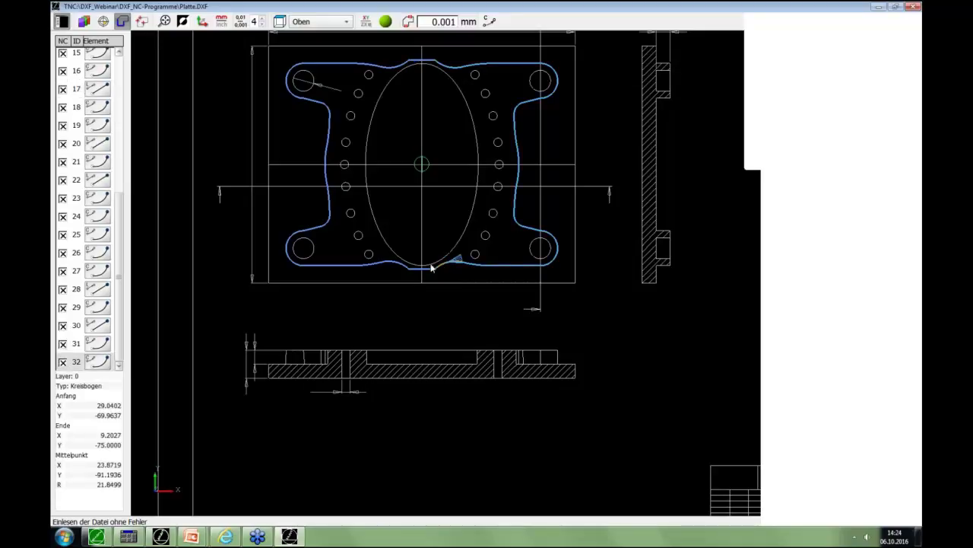
Step: Cut the contour selection back to the arc following the start line, and reselect all elements through number 32 in the element list
left_click(403, 268)
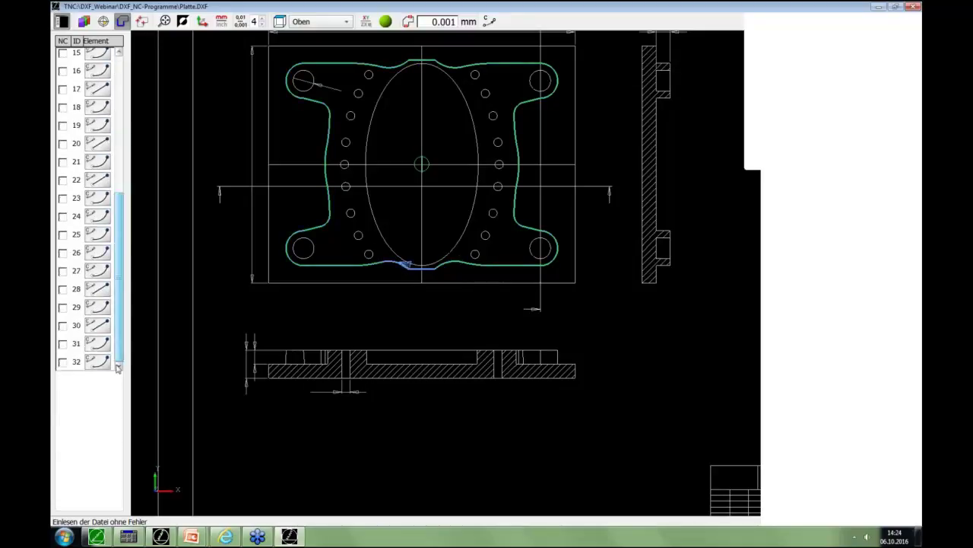
left_click(62, 364)
left_click(63, 362)
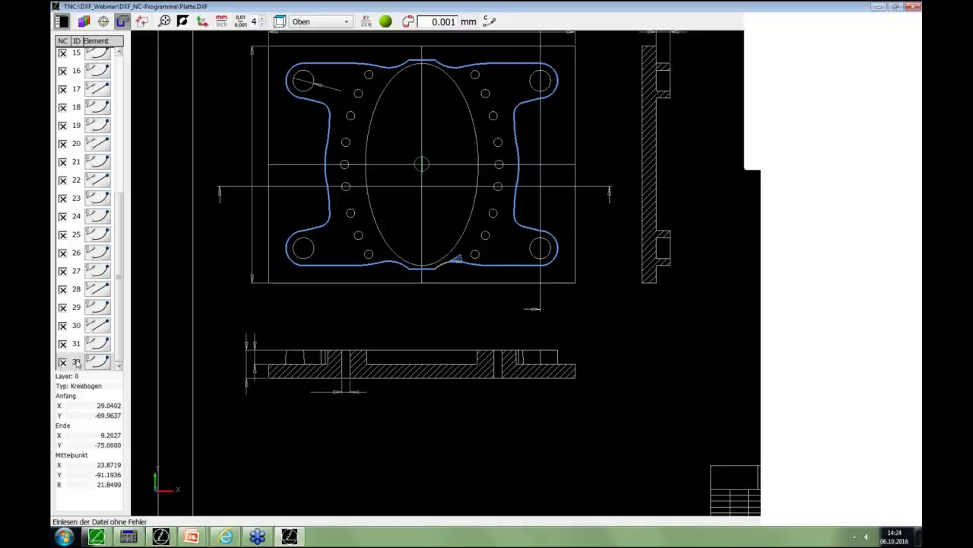
left_click(701, 210)
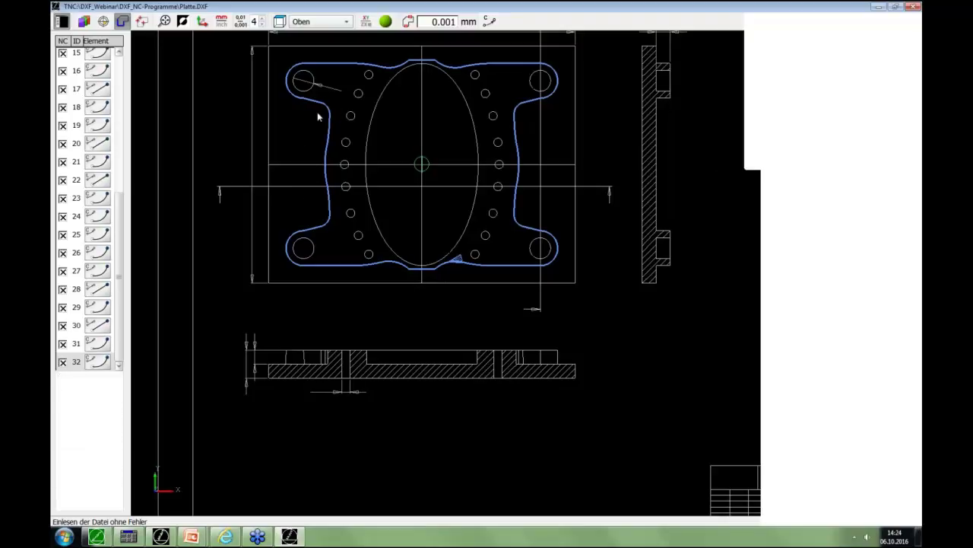
mouse_move(330, 112)
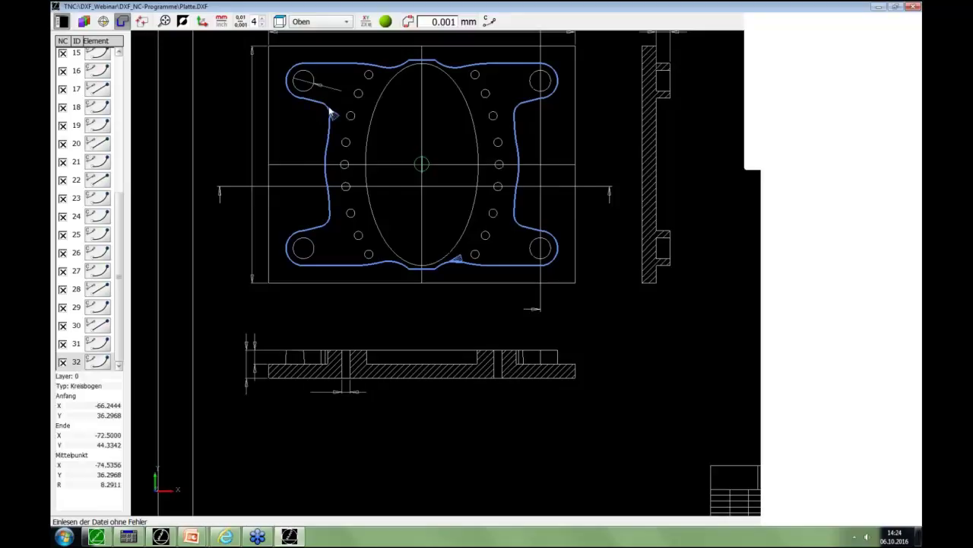
double_click(455, 22)
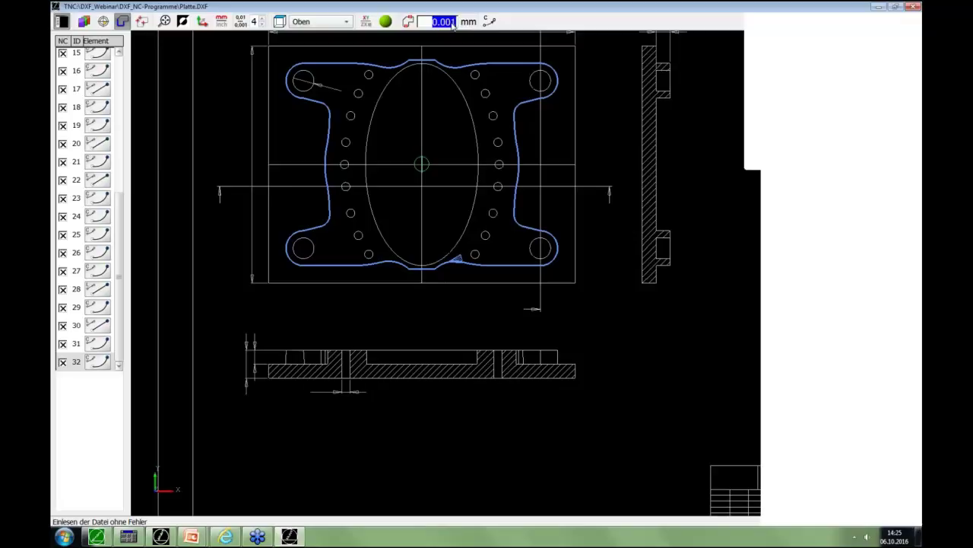
Step: Save the selected outer contour as a contour program named Outside with file type *.H
mouse_move(659, 222)
left_click(895, 20)
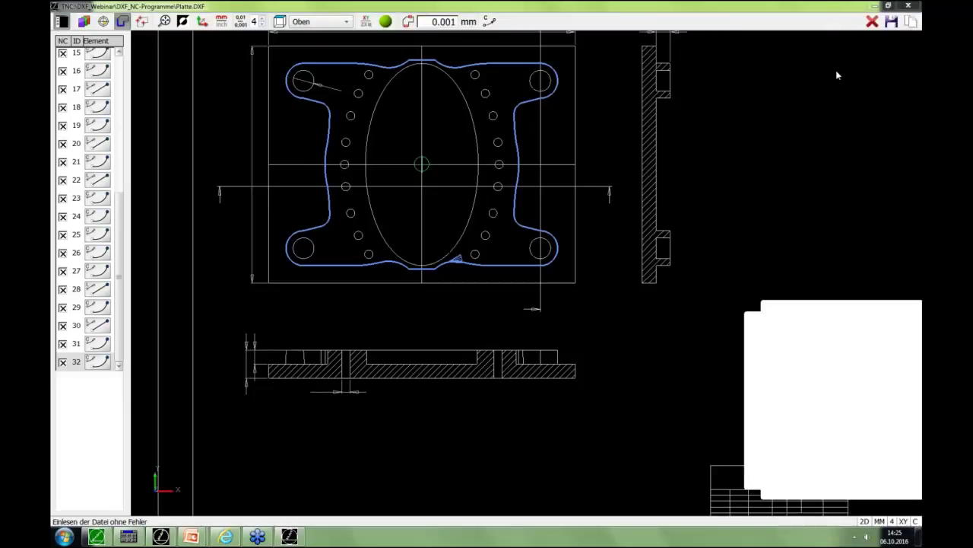
left_click(893, 23)
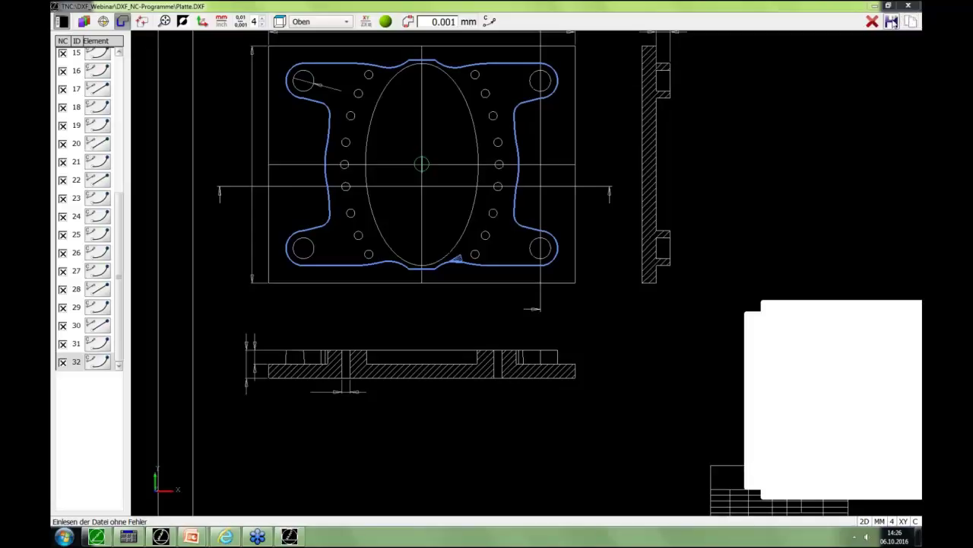
left_click(891, 22)
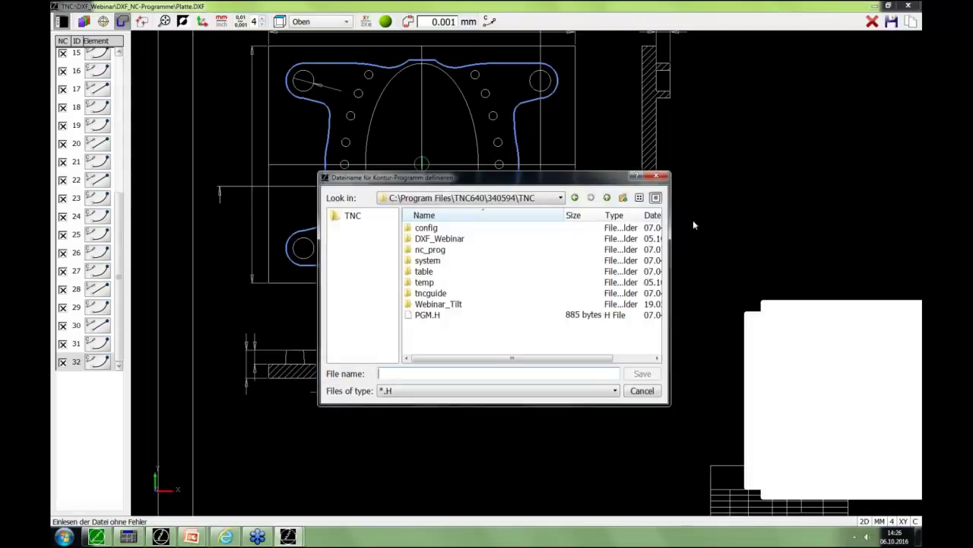
left_click(600, 392)
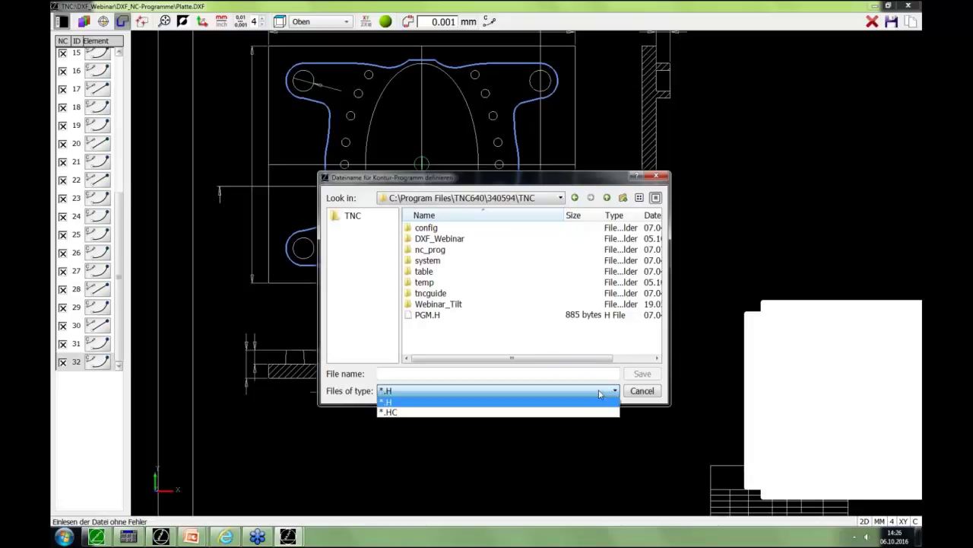
left_click(599, 393)
left_click(567, 373)
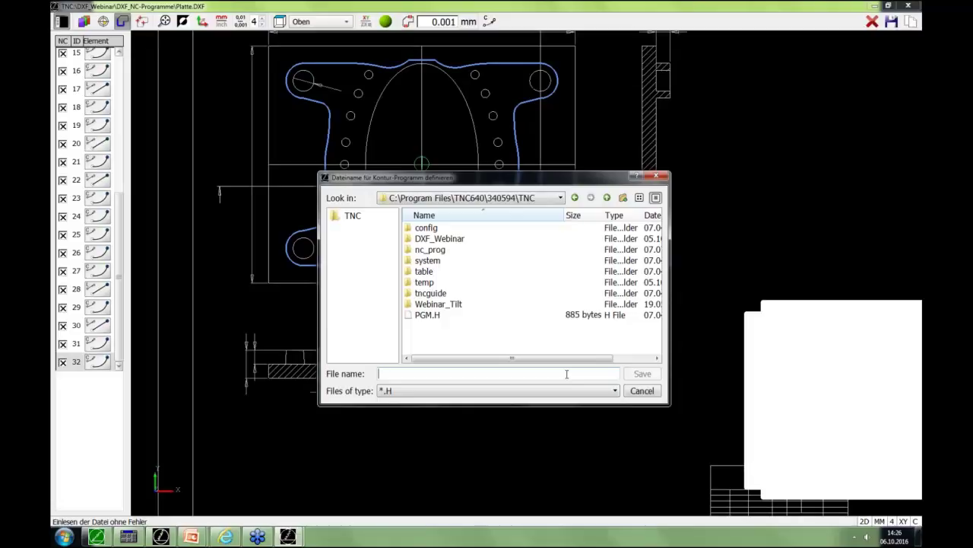
type("Ou")
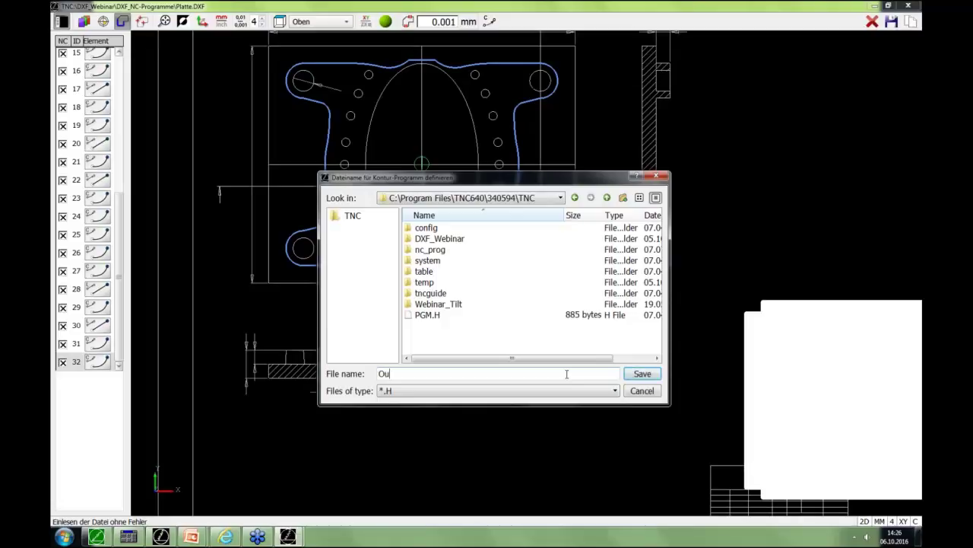
type("tside")
left_click(643, 376)
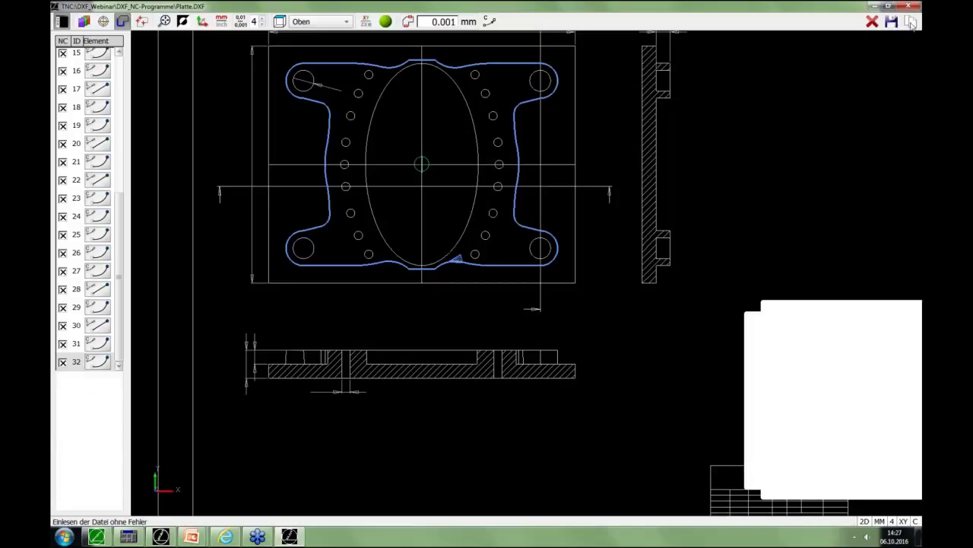
Step: Clear the entire contour element list, keeping contour selection active for the plate drawing
left_click(872, 22)
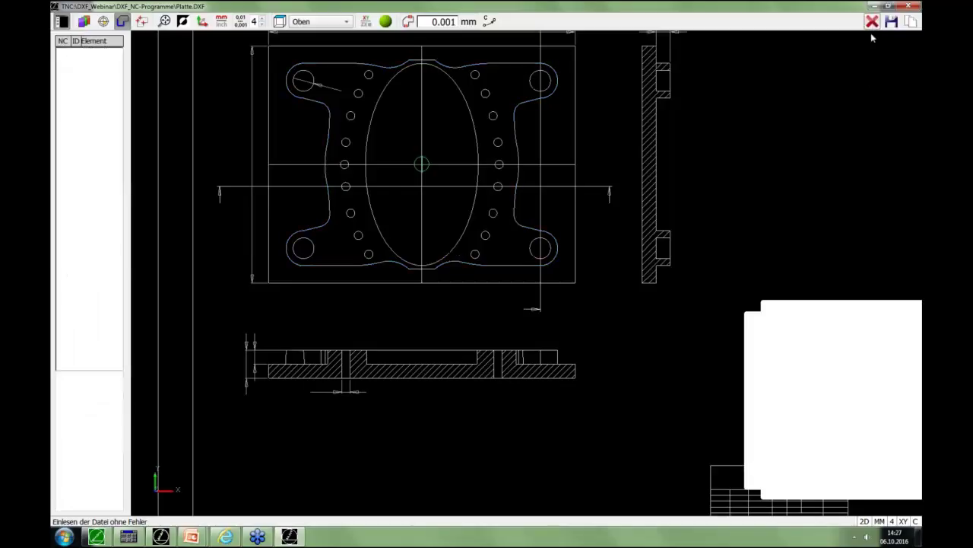
left_click(122, 23)
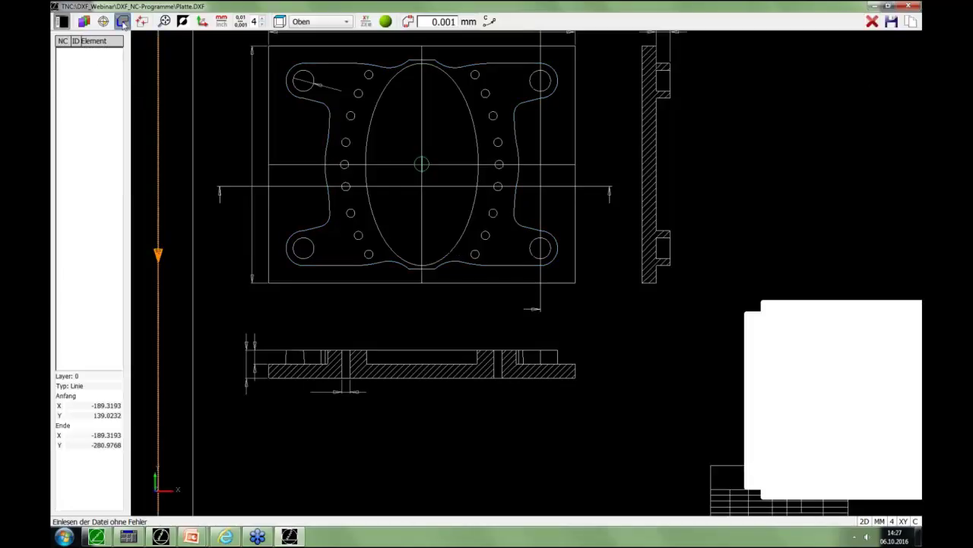
left_click(872, 22)
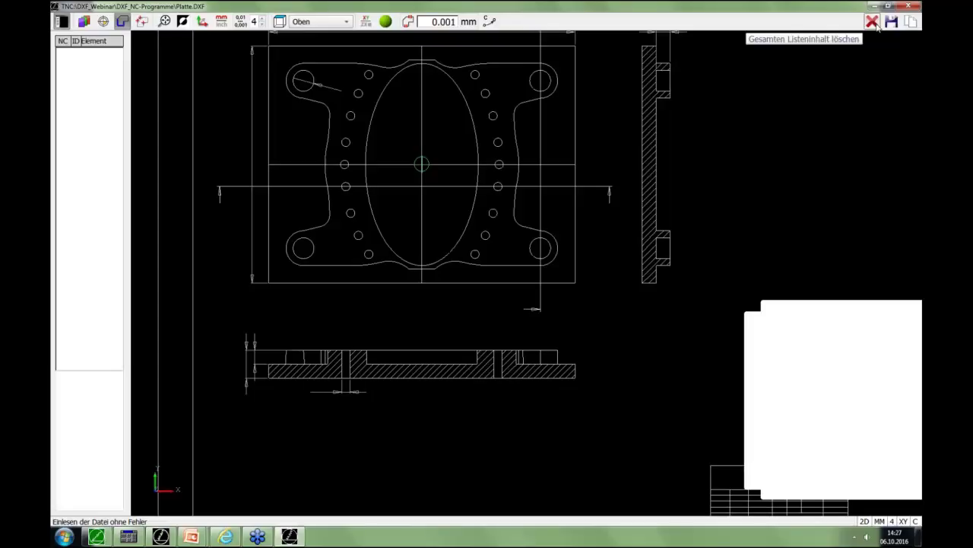
left_click(874, 25)
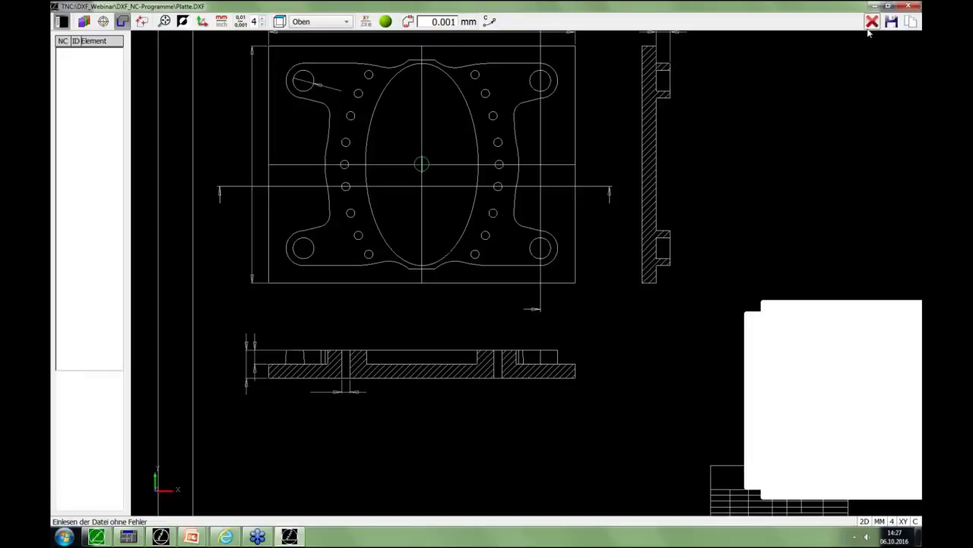
scroll(431, 245, "up", 6)
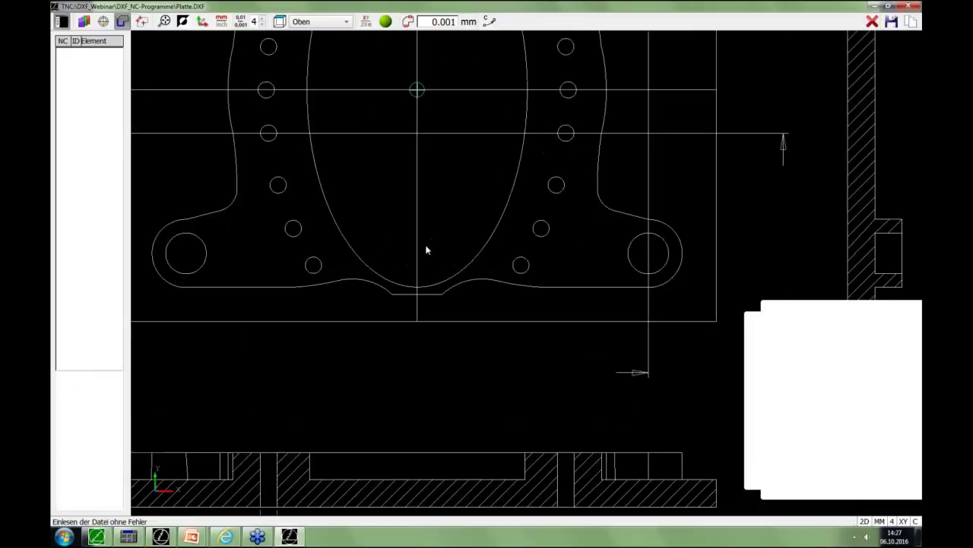
Step: Select the complete ellipse contour clockwise, starting at the short line just left of its lowest point and ending at closing element 122
scroll(405, 304, "up", 4)
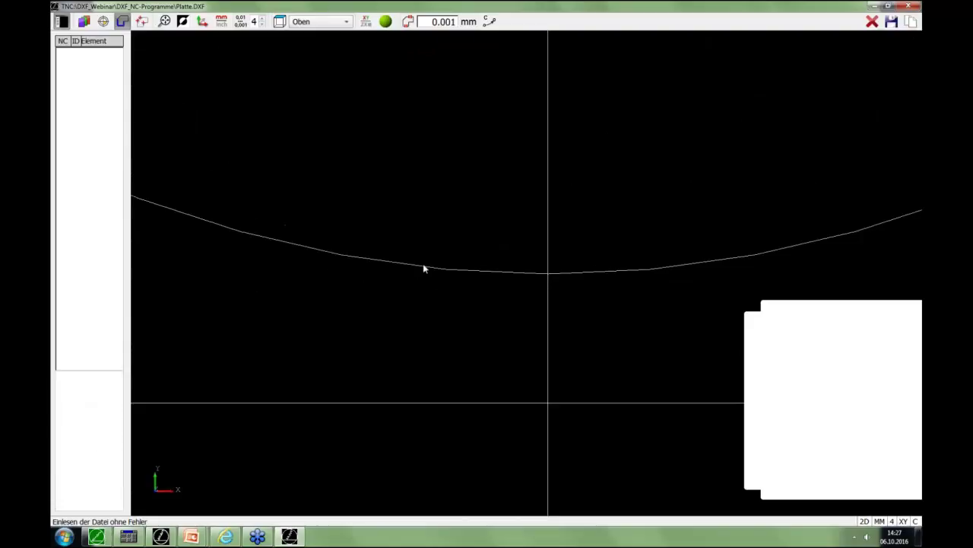
mouse_move(425, 268)
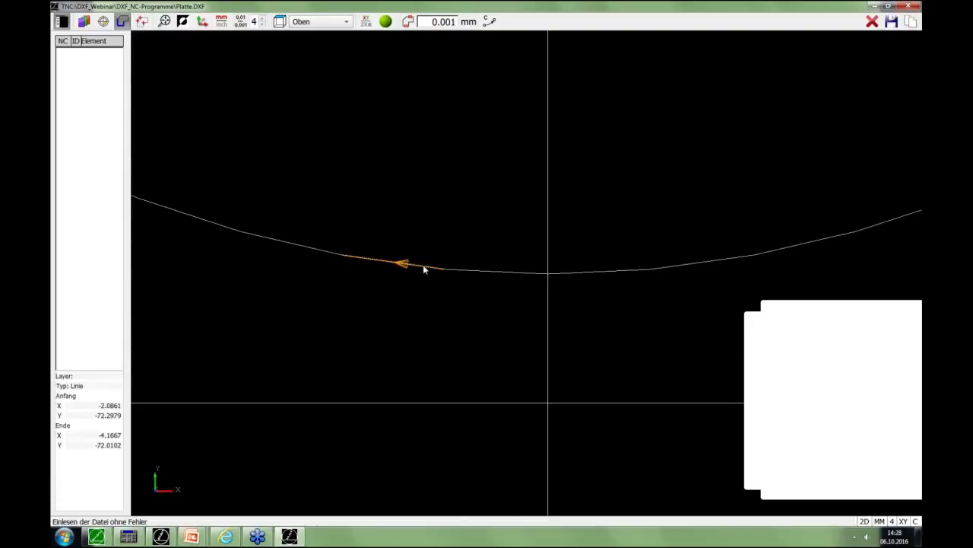
left_click(424, 269)
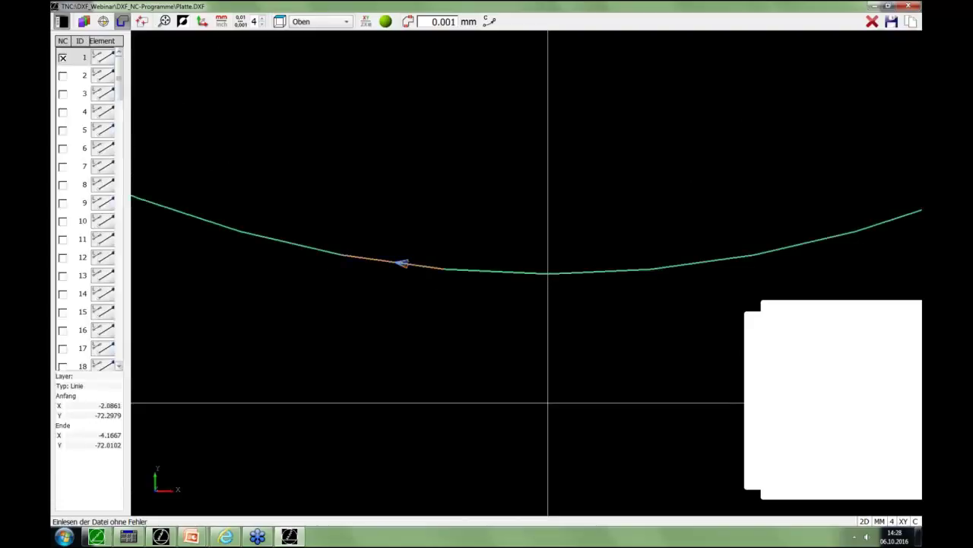
left_click(461, 272)
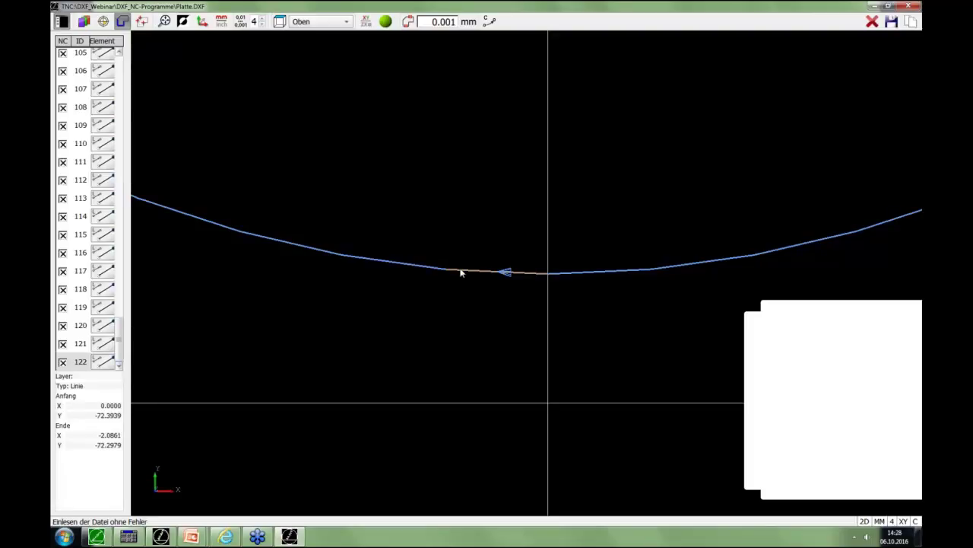
Step: Check the selected ellipse contour in the plate drawing and copy its elements to the clipboard
key("Home")
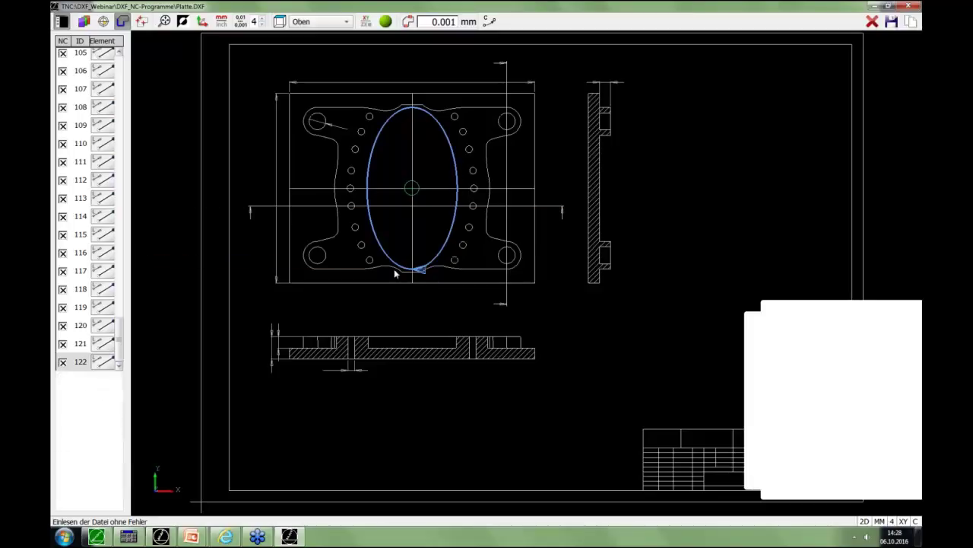
scroll(392, 276, "up", 5)
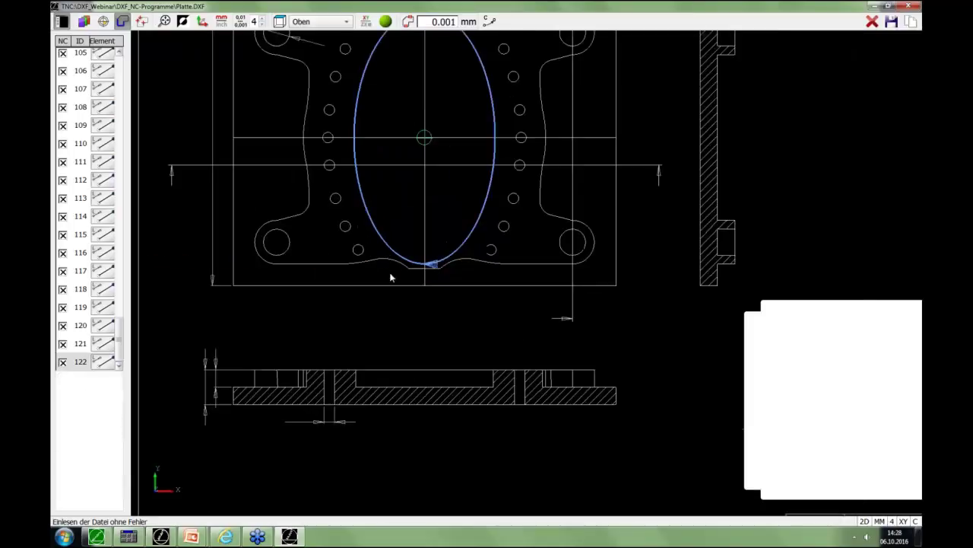
scroll(453, 268, "up", 4)
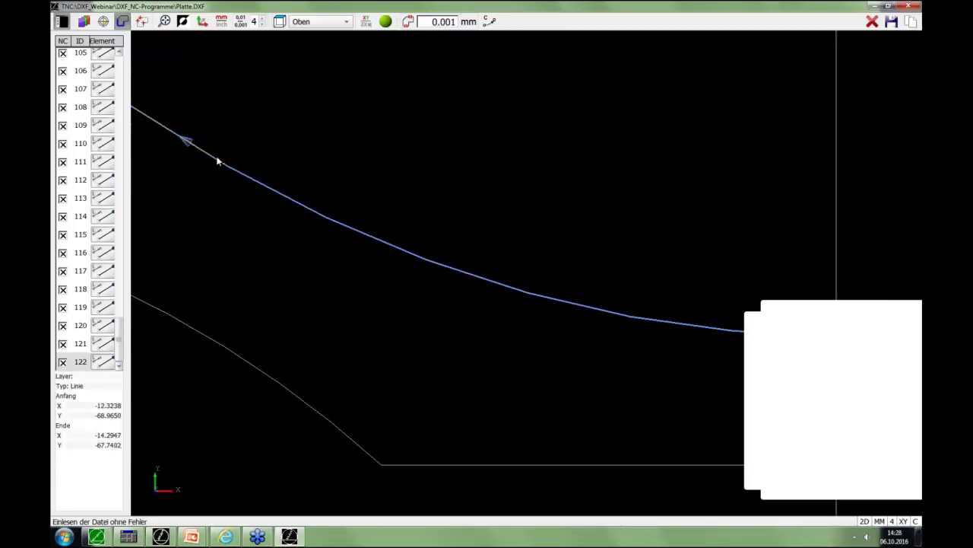
scroll(256, 170, "down", 3)
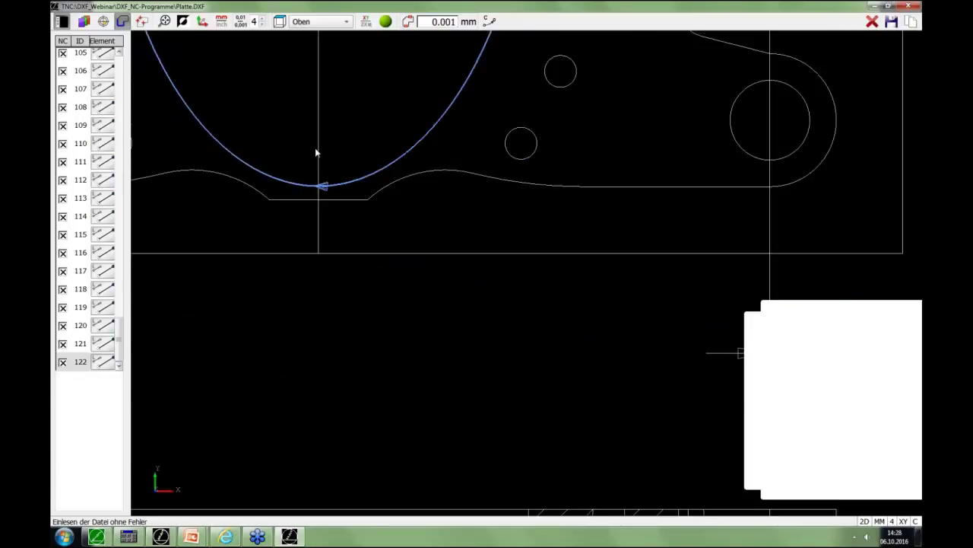
scroll(342, 142, "down", 3)
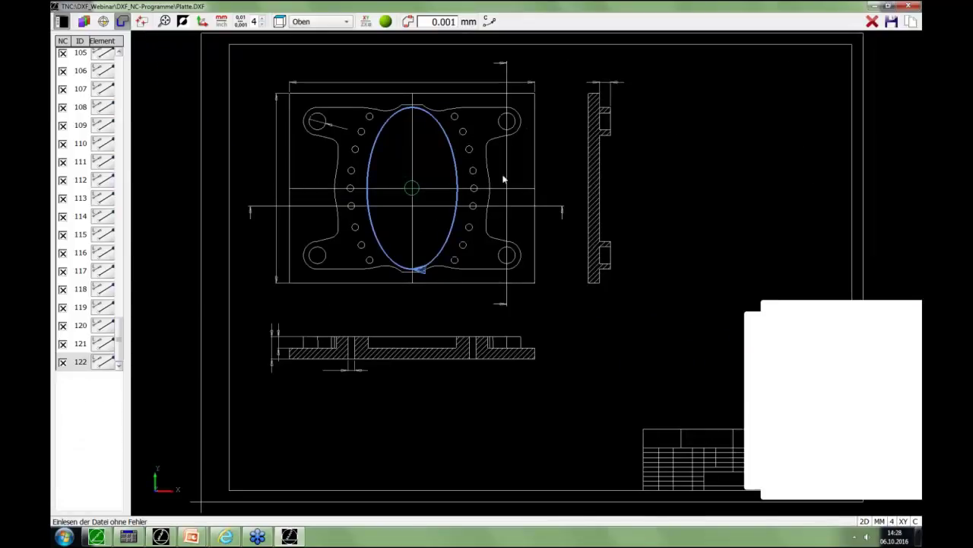
left_click(910, 23)
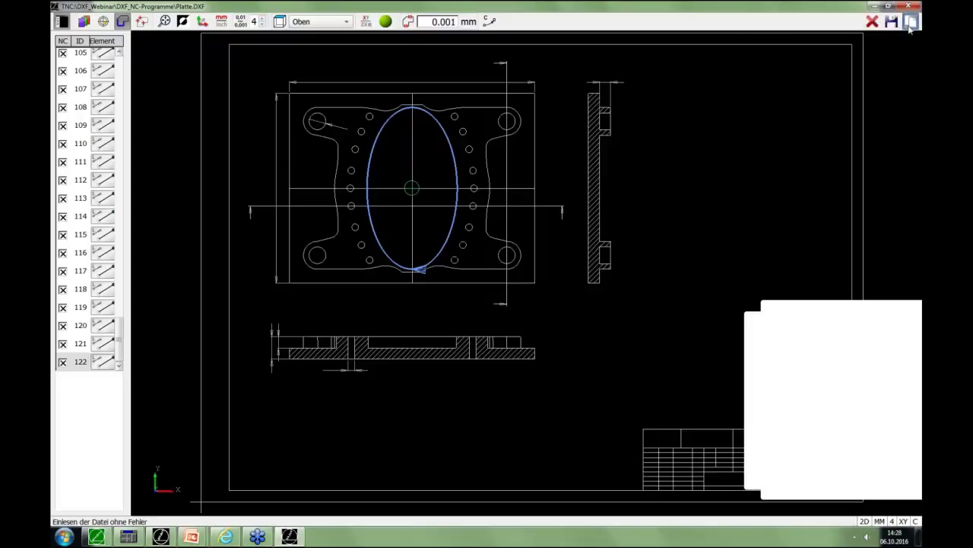
Step: Switch to the TNC640 programming window, open ALL.H and insert the copied contour beneath the ;Inside comment in LBL 2
left_click(874, 6)
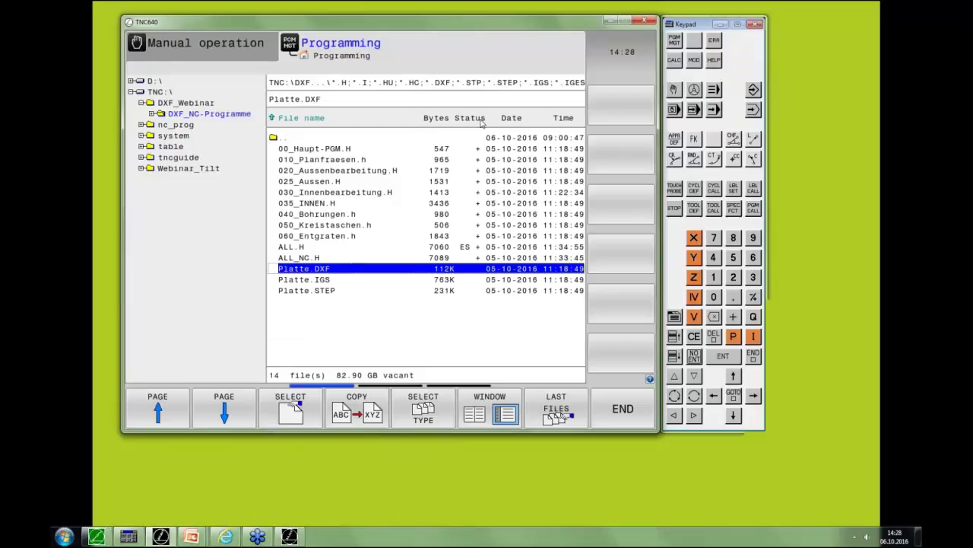
double_click(300, 248)
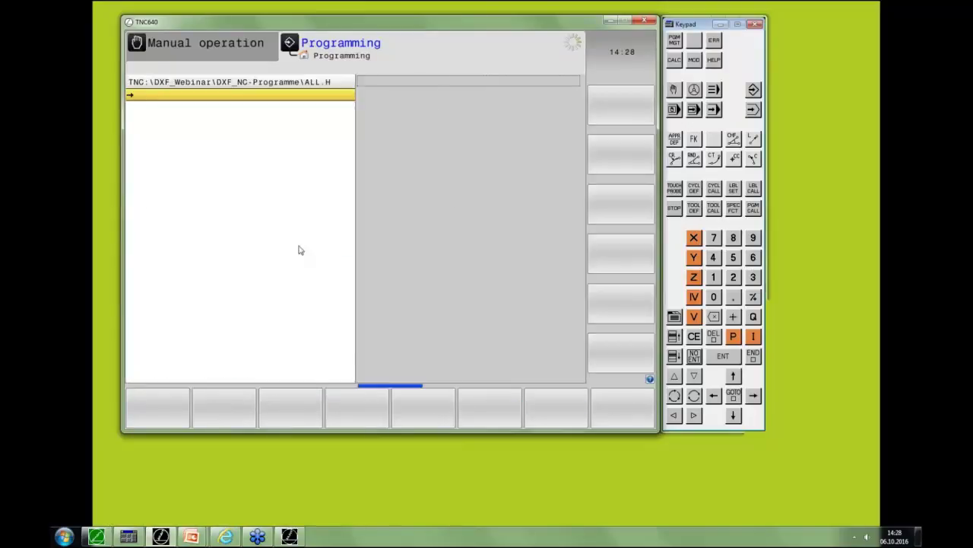
key("Up")
key("Up")
key("Up")
key("Up")
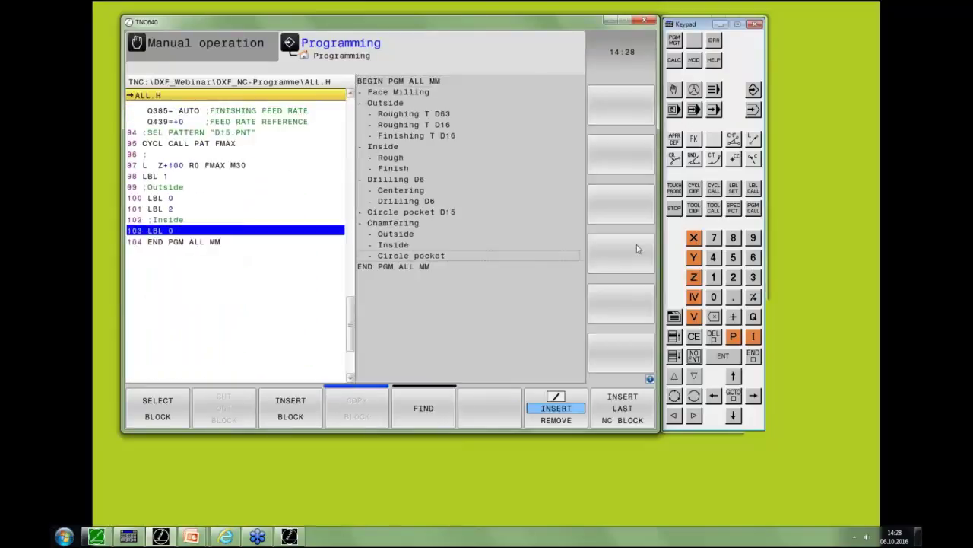
key("Down")
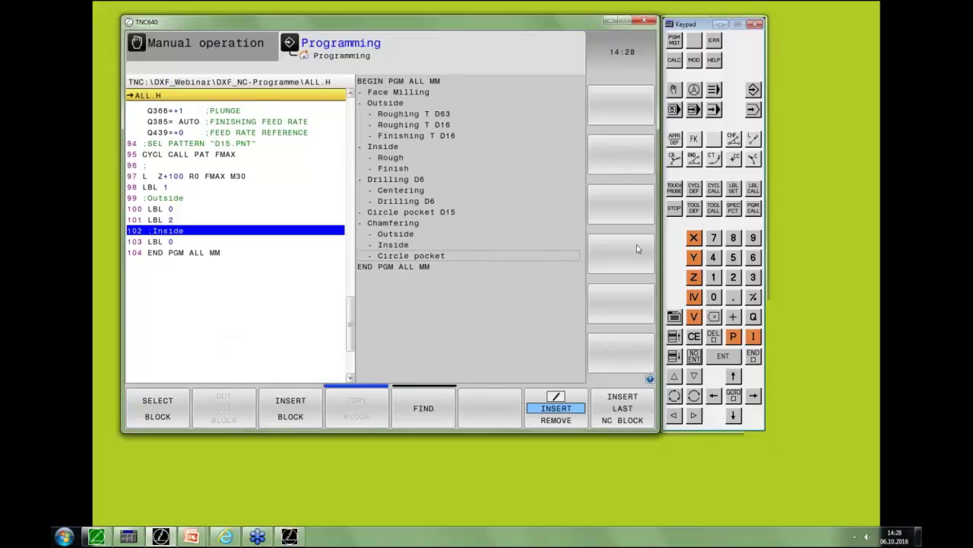
key("F3")
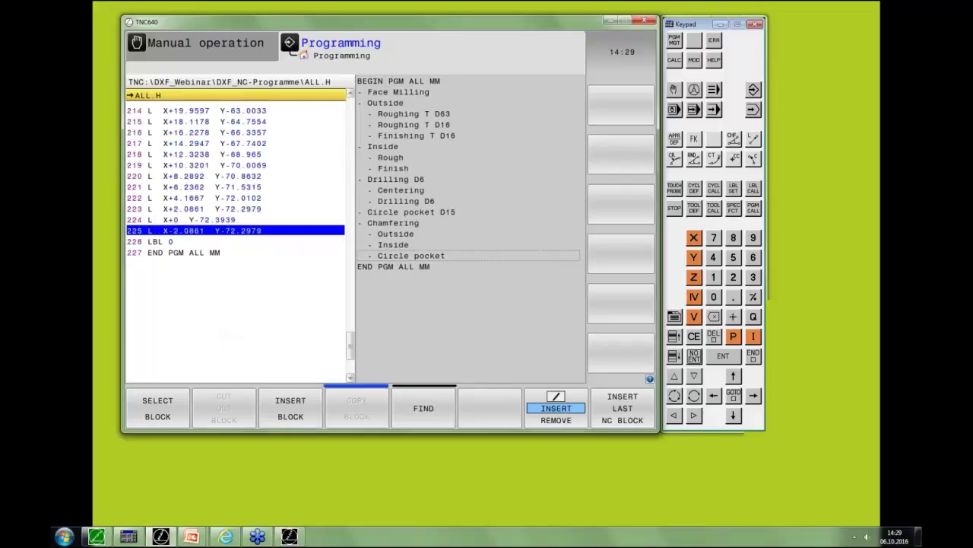
Step: Review the inserted line blocks from the last one back up to the first one beneath the ;Inside comment
key("Up")
key("Up")
key("Up")
key("Up")
key("Up")
key("Up")
key("Up")
key("Up")
key("Up")
key("Up")
key("Up")
key("Up")
key("Up")
key("Up")
key("Up")
key("Up")
key("Up")
key("Up")
key("Up")
key("Up")
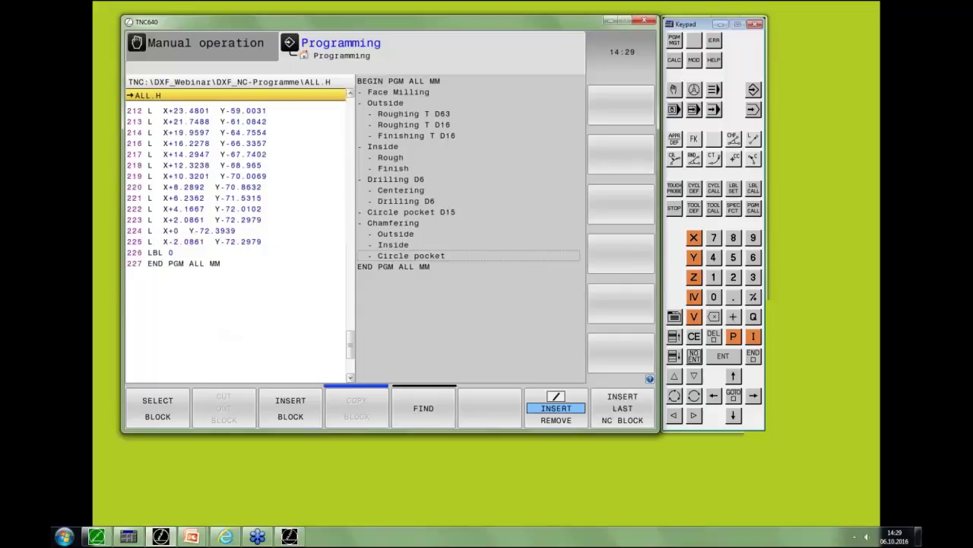
key("Up")
key("Up")
key("Up")
key("Up")
key("Up")
key("Up")
key("Up")
key("Up")
key("Up")
key("Up")
key("Up")
key("Up")
key("Up")
key("Up")
key("Up")
key("Up")
key("Up")
key("Up")
key("Up")
key("Up")
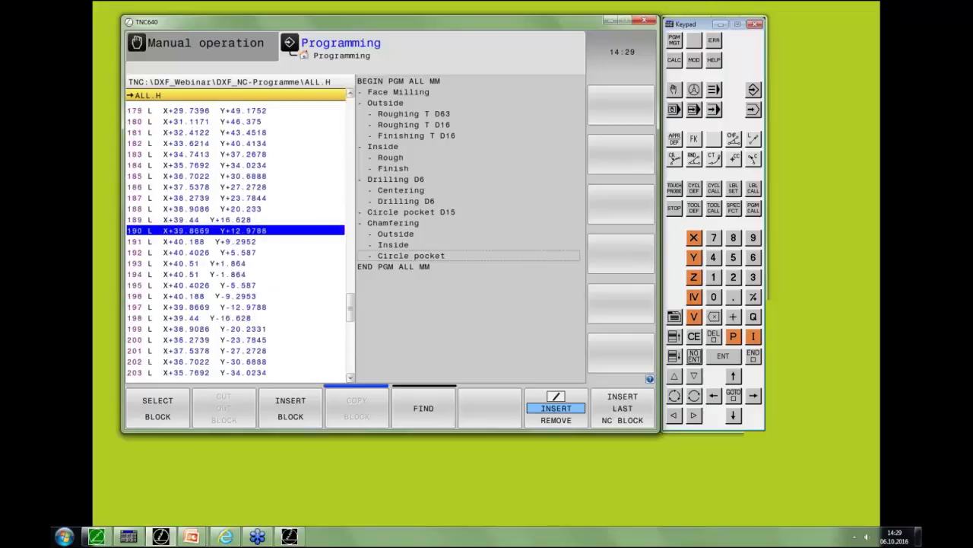
key("Up")
key("Up")
key("Up")
key("Up")
key("Up")
key("Up")
key("Up")
key("Up")
key("Up")
key("Up")
key("Up")
key("Up")
key("Up")
key("Up")
key("Up")
key("Up")
key("Up")
key("Up")
key("Up")
key("Up")
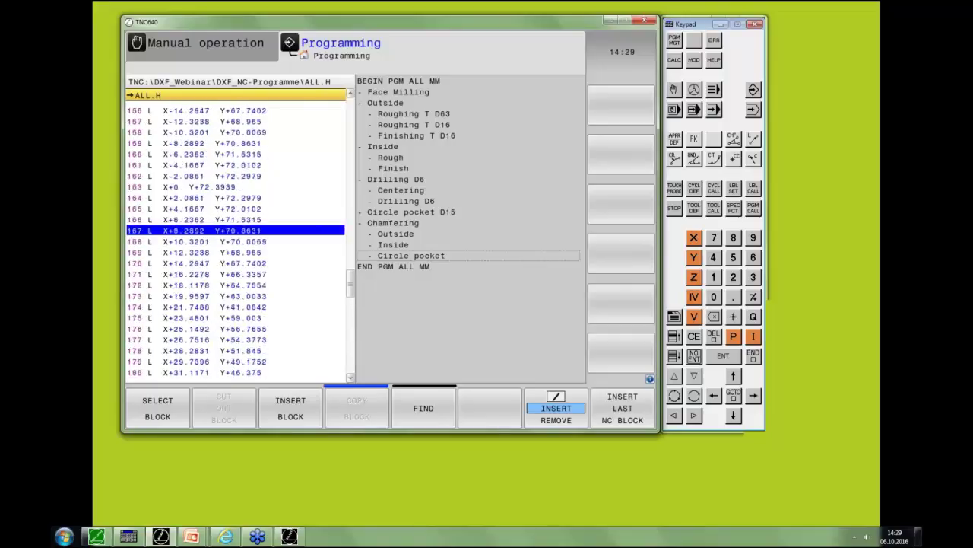
key("Up")
key("Up")
key("Up")
key("Up")
key("Up")
key("Up")
key("Up")
key("Up")
key("Up")
key("Up")
key("Up")
key("Up")
key("Up")
key("Up")
key("Up")
key("Up")
key("Up")
key("Up")
key("Up")
key("Up")
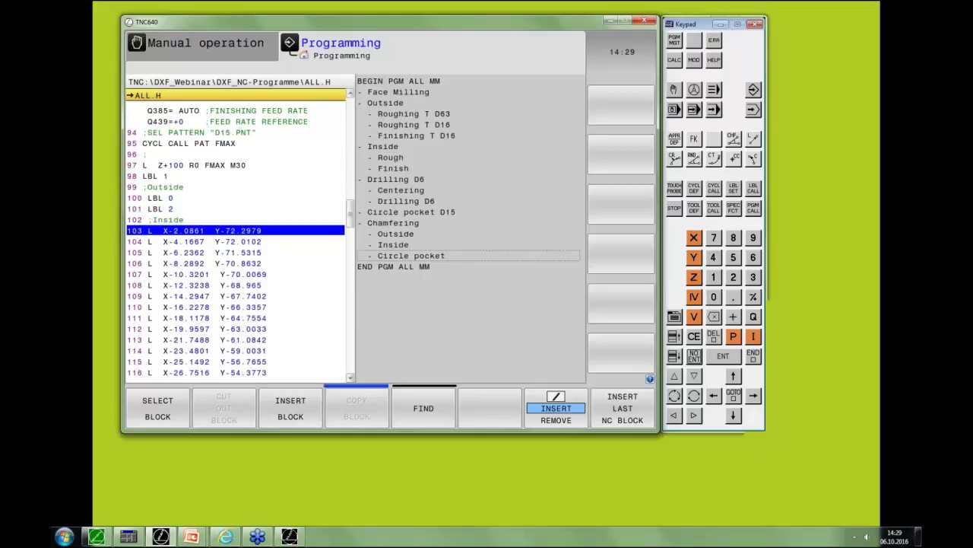
Step: Add tool radius compensation RR to the first inside contour block, number 103
key("z")
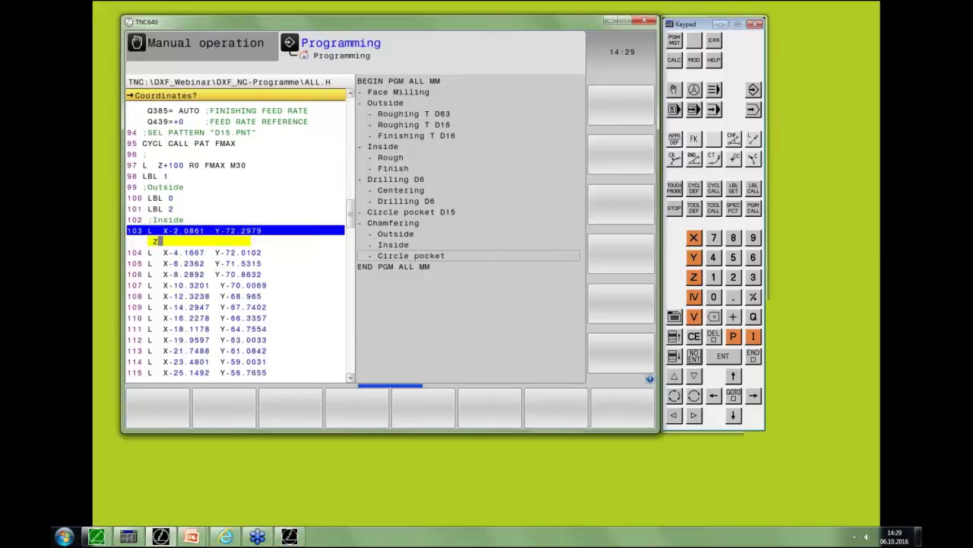
key("Return")
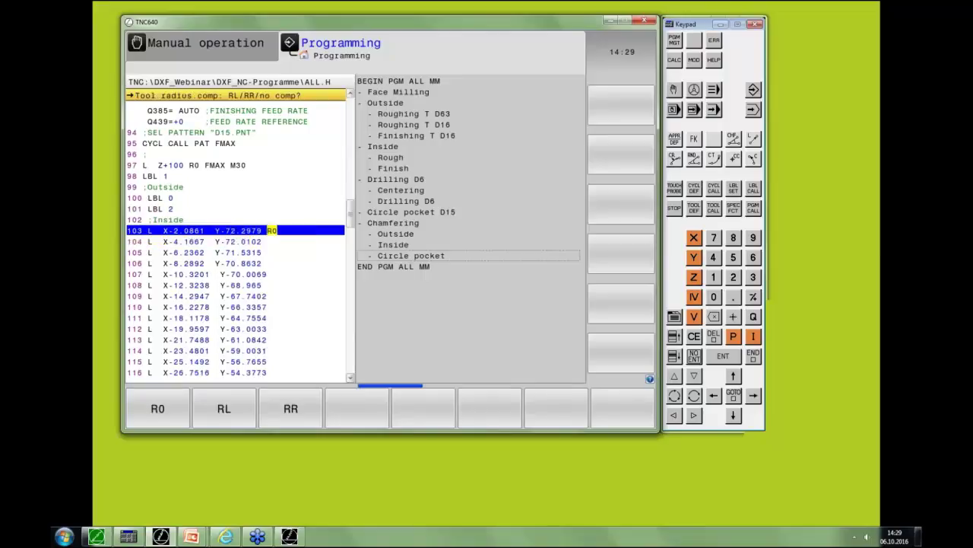
key("Return")
key("z")
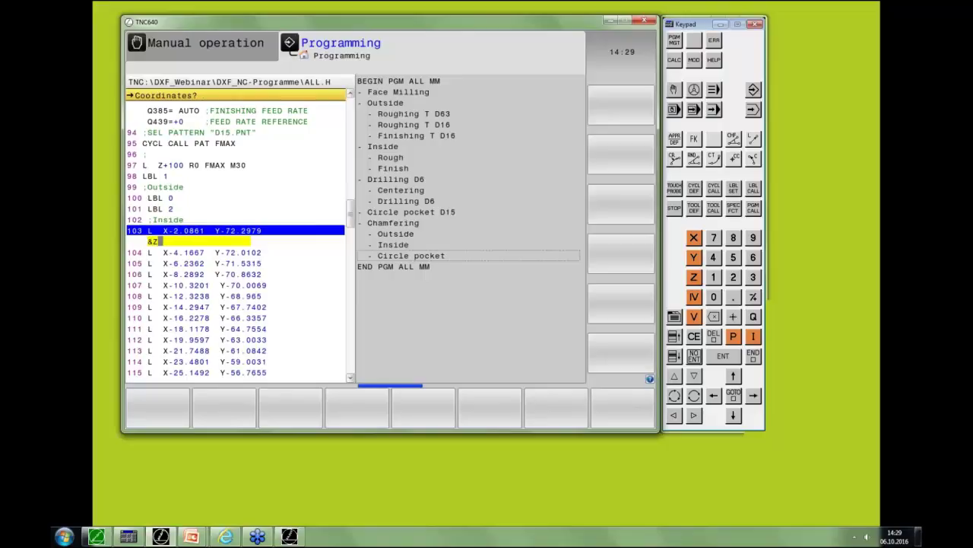
key("Return")
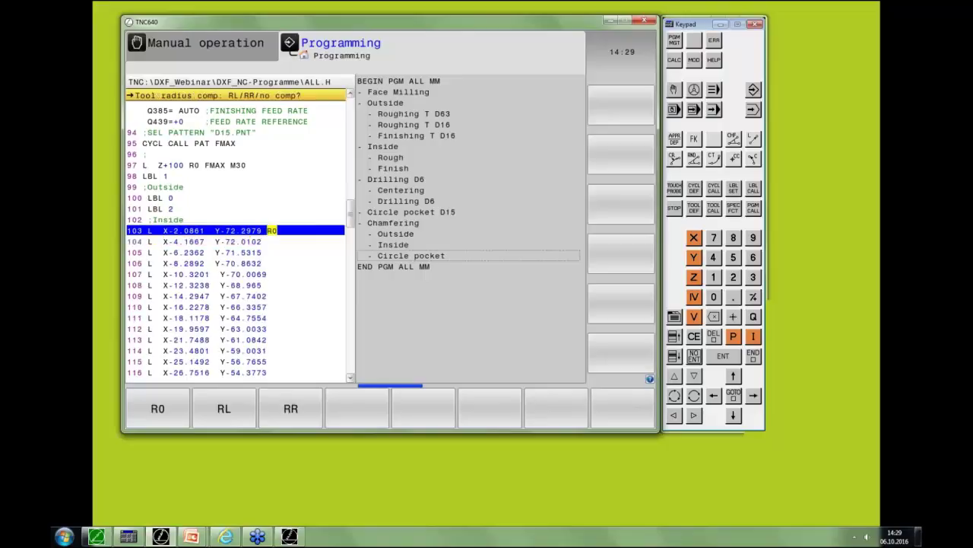
key("F3")
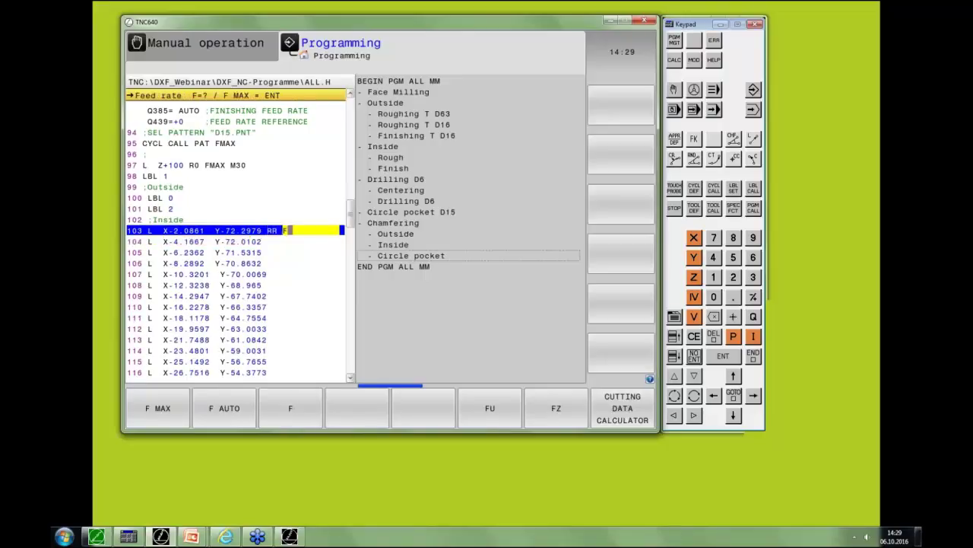
key("End")
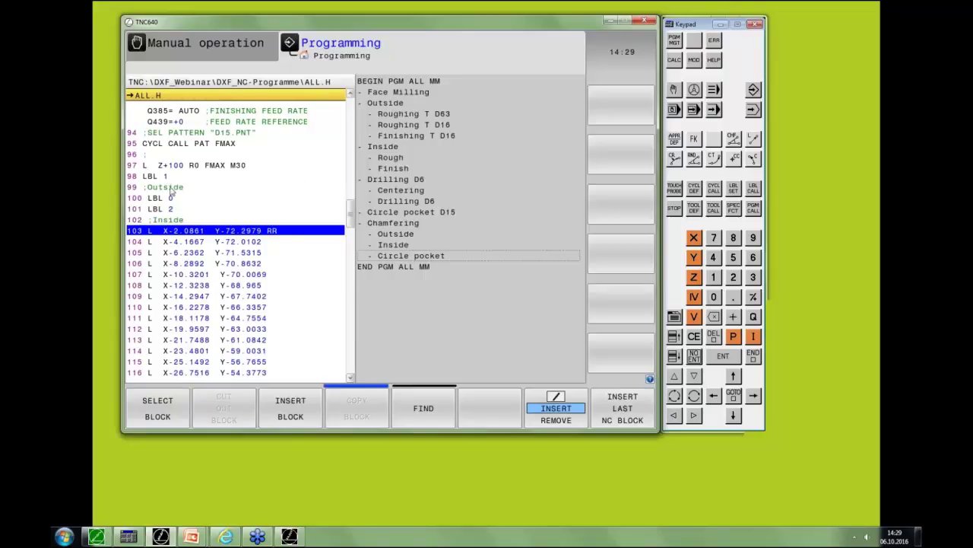
Step: Insert a program call to TNC:\Outside.H beneath the ;Outside comment in LBL 1
key("Up")
key("Up")
key("Up")
key("Up")
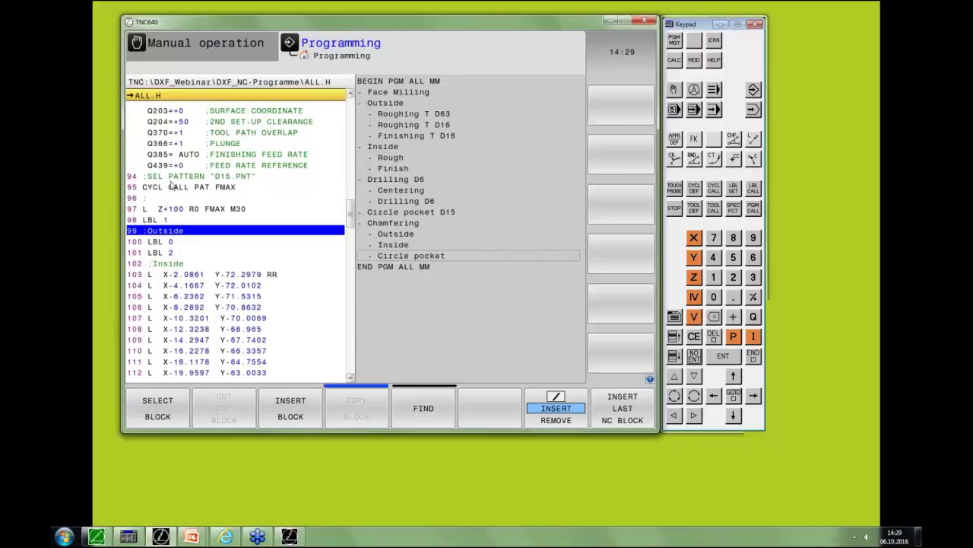
left_click(753, 210)
left_click(131, 417)
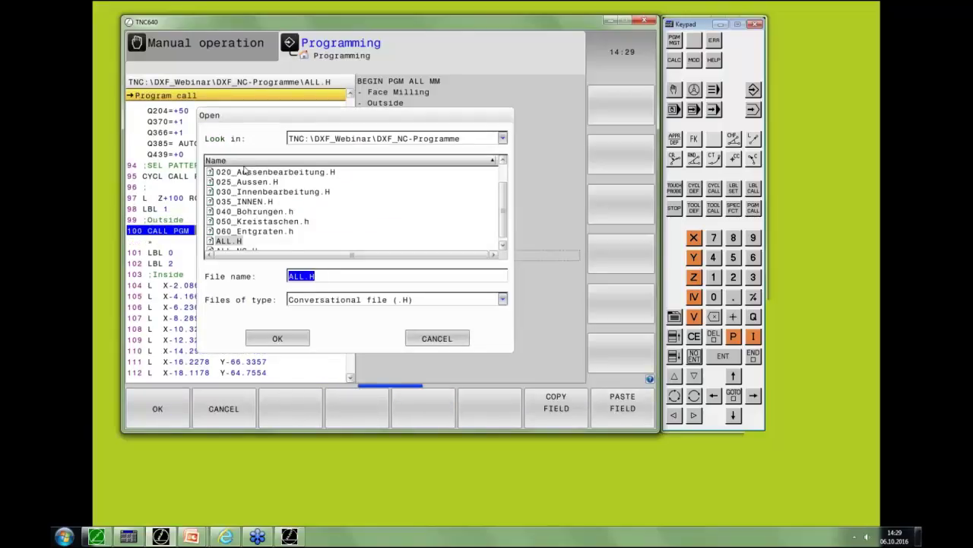
scroll(275, 236, "down", 1)
scroll(276, 235, "up", 2)
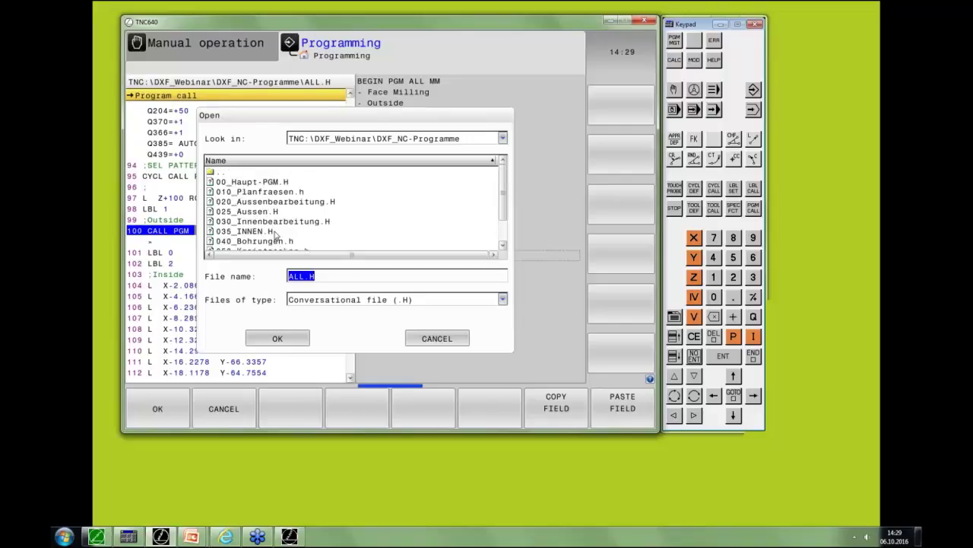
double_click(219, 174)
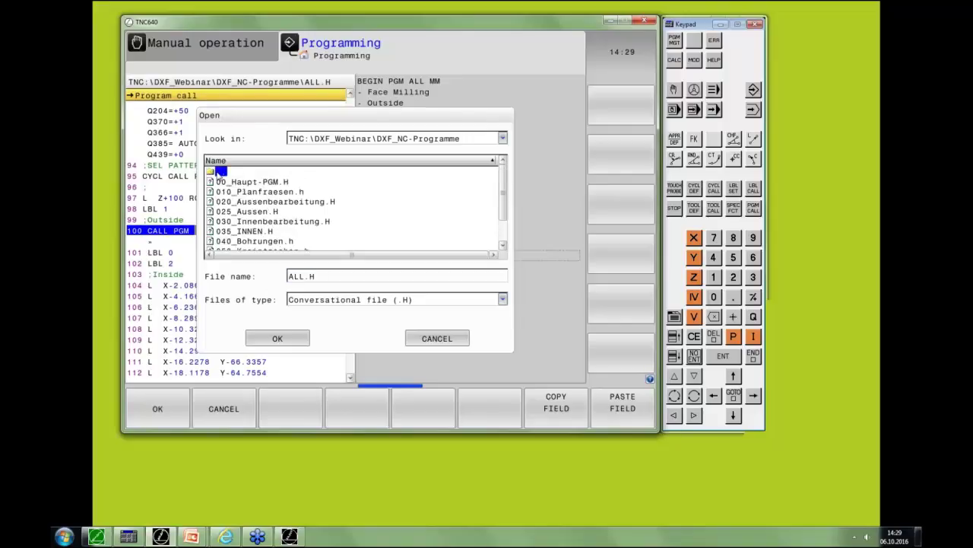
double_click(219, 174)
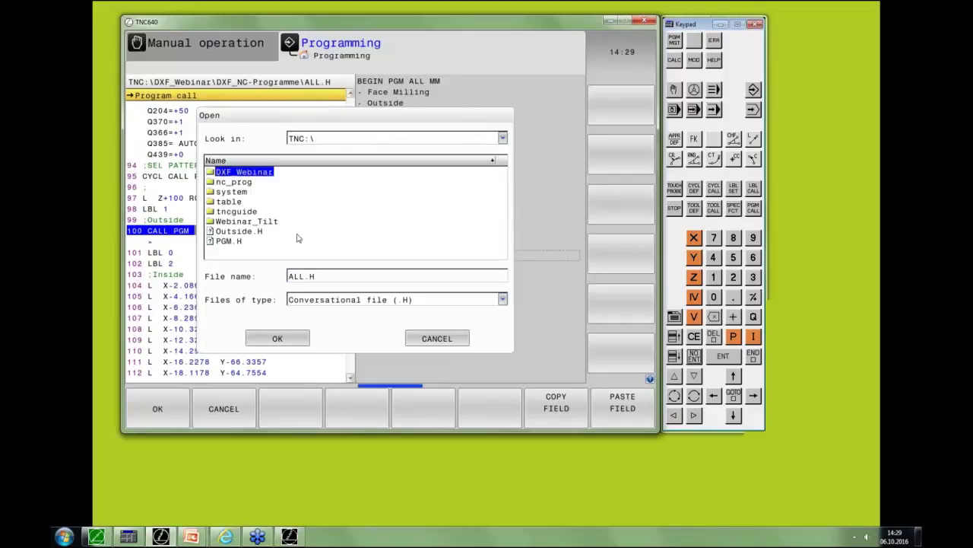
left_click(255, 231)
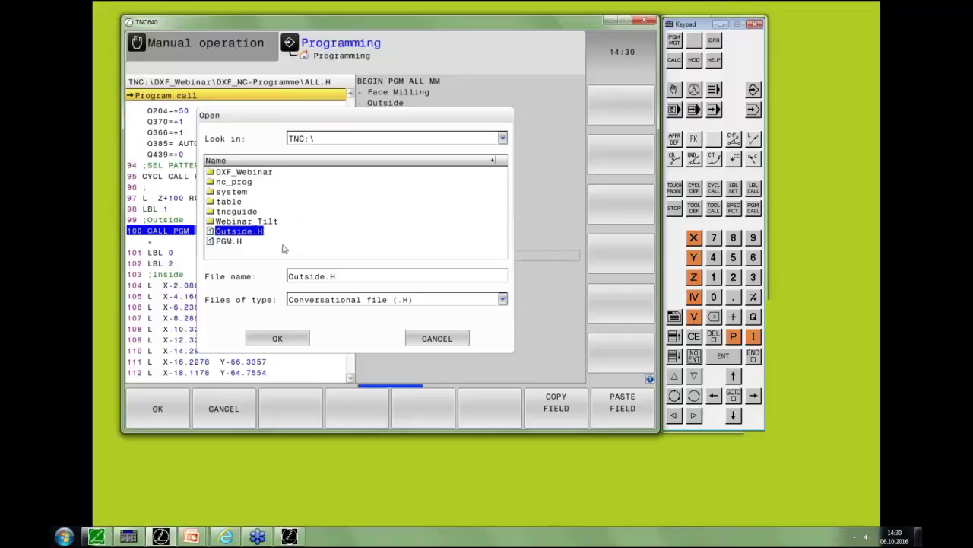
left_click(275, 338)
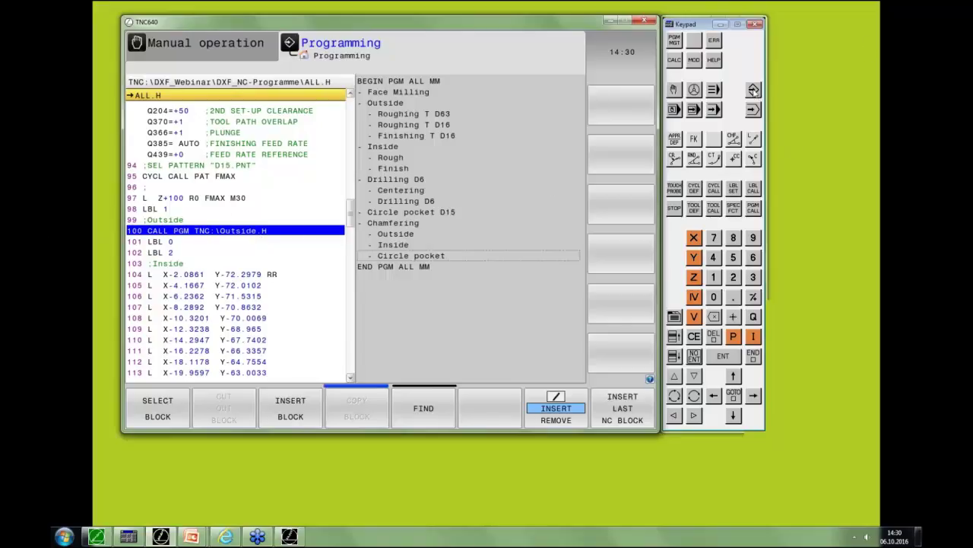
Step: Open the saved contour program Outside.H from the TNC:\ root folder for editing
left_click(675, 41)
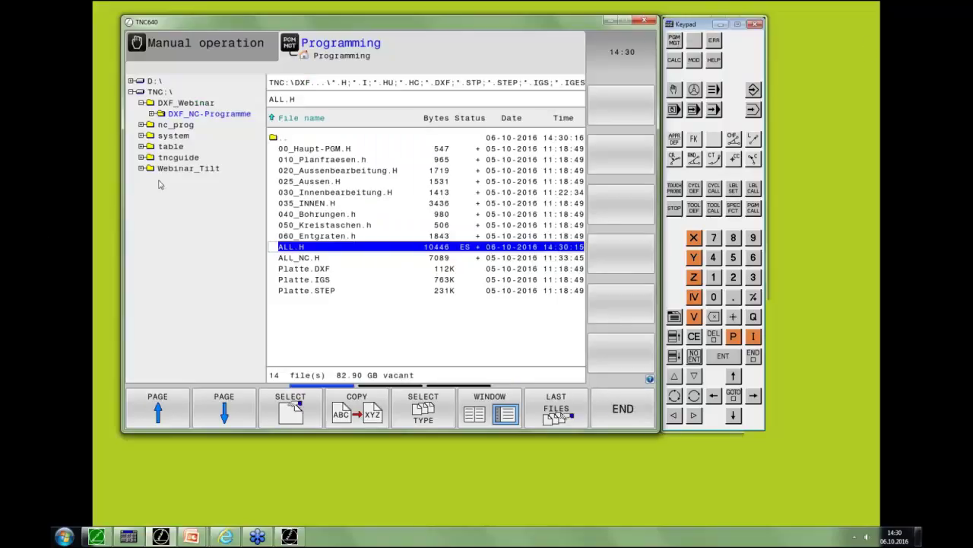
left_click(158, 93)
left_click(303, 203)
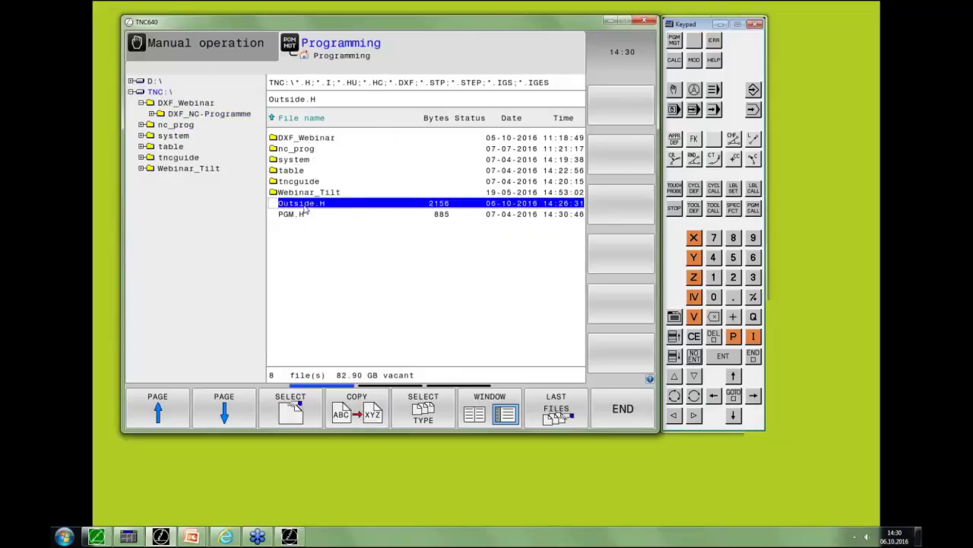
left_click(303, 206)
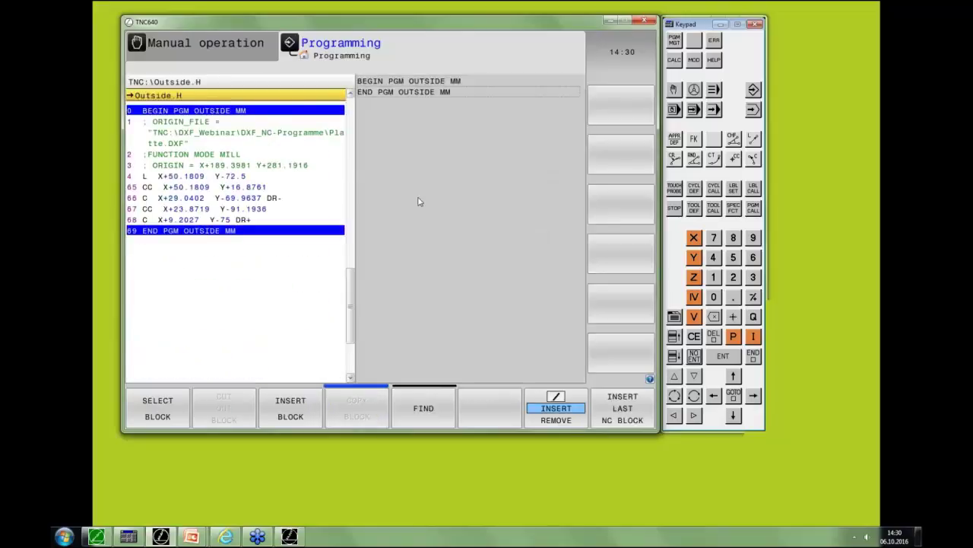
Step: Add tool radius compensation RL to the first contour block of Outside.H, number 14
key("Down")
key("Down")
key("Down")
key("Down")
key("Down")
key("Down")
key("Down")
key("Down")
key("Down")
key("Down")
key("Down")
key("Down")
key("Down")
key("Down")
key("Down")
key("Down")
key("Down")
key("Down")
key("Up")
key("Up")
key("Up")
key("Up")
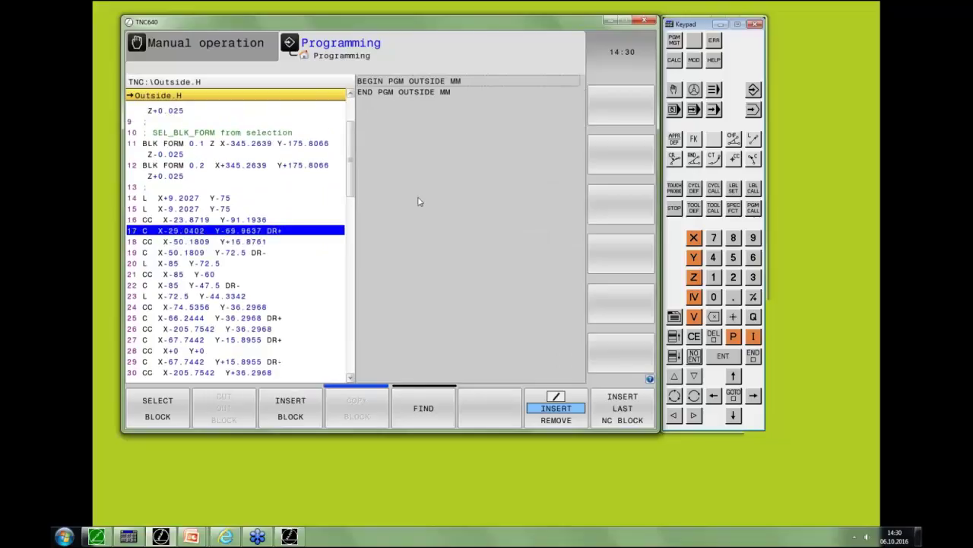
key("z")
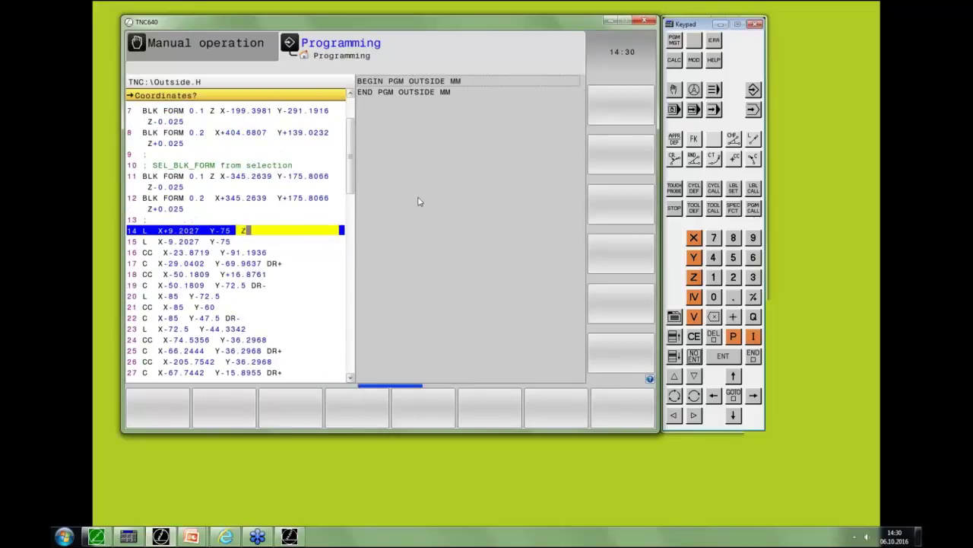
key("Return")
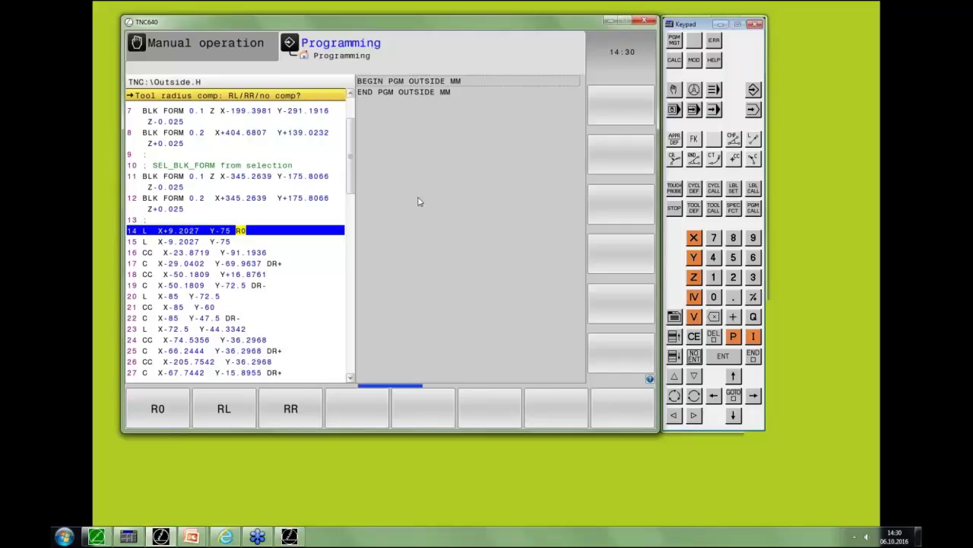
key("F2")
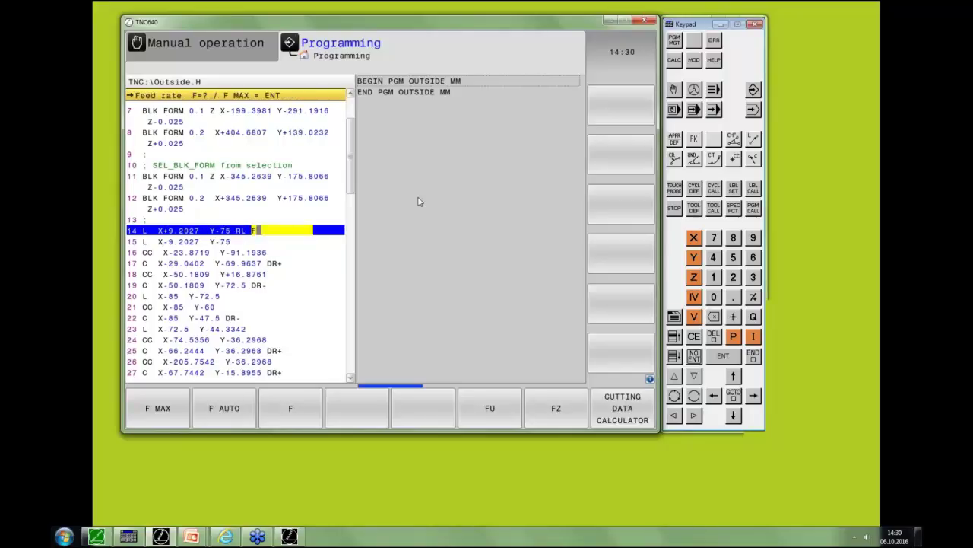
key("End")
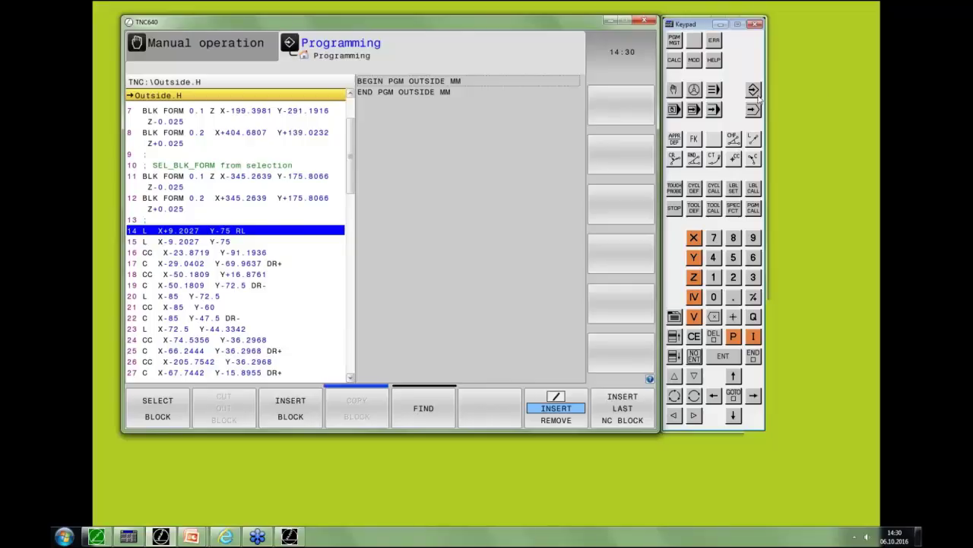
Step: Open the program ALL.H from TNC:\DXF_Webinar\DXF_NC-Programme for editing
left_click(675, 42)
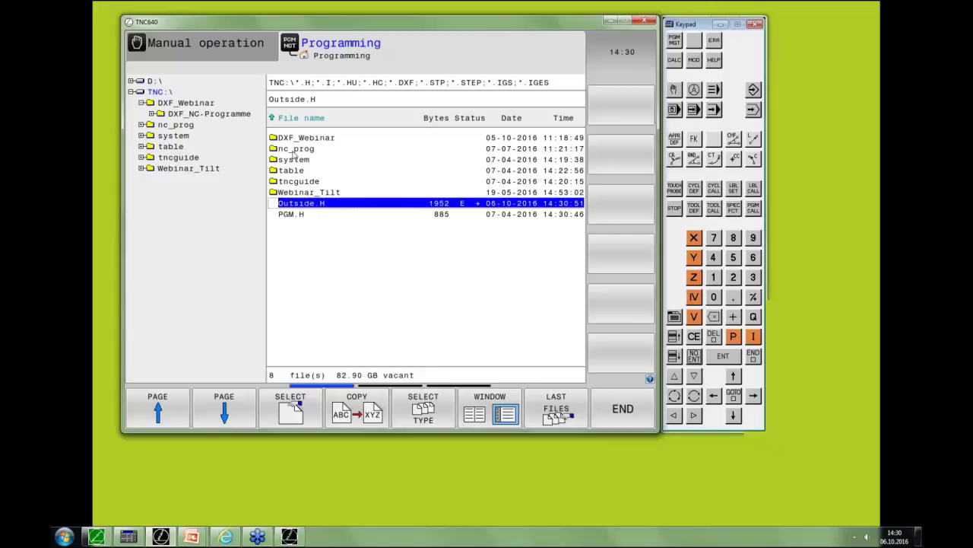
double_click(295, 139)
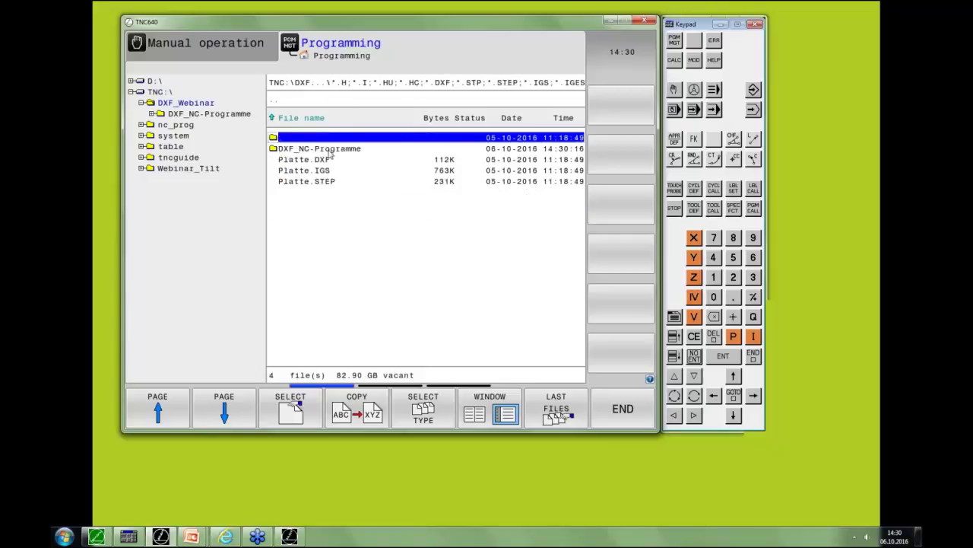
double_click(330, 150)
double_click(286, 251)
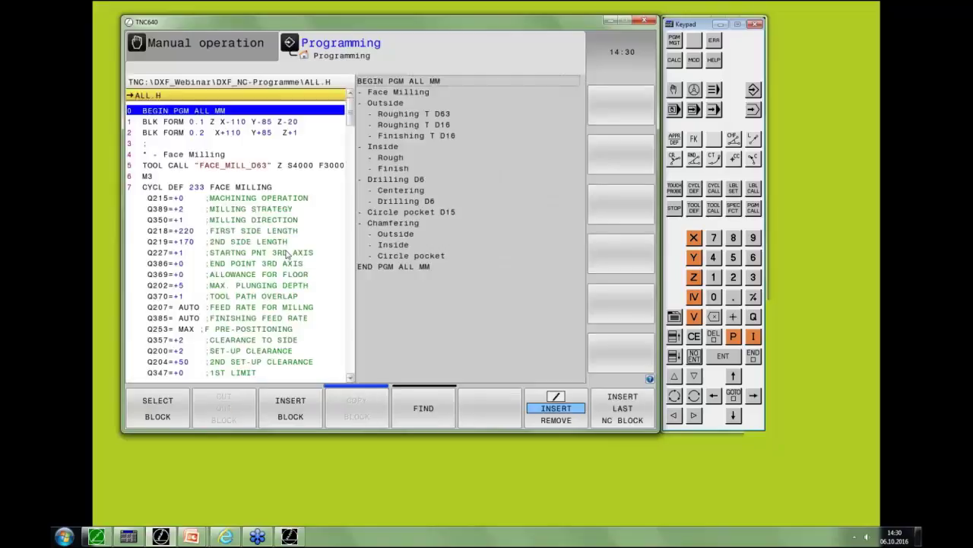
Step: Review the Face Milling section of ALL.H, from the program start through cycle 233 to the Outside heading
key("Down")
key("Down")
key("Down")
key("Down")
key("Down")
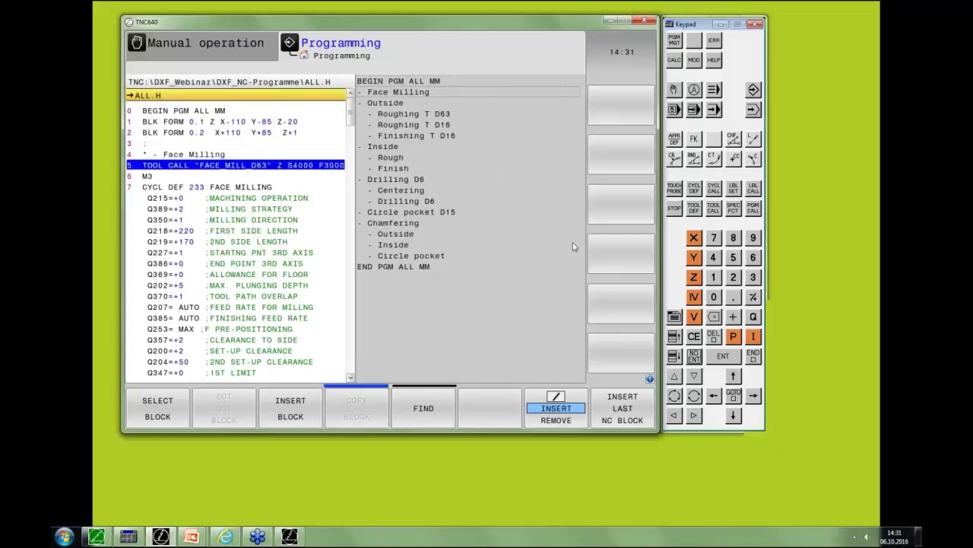
key("Down")
key("Down")
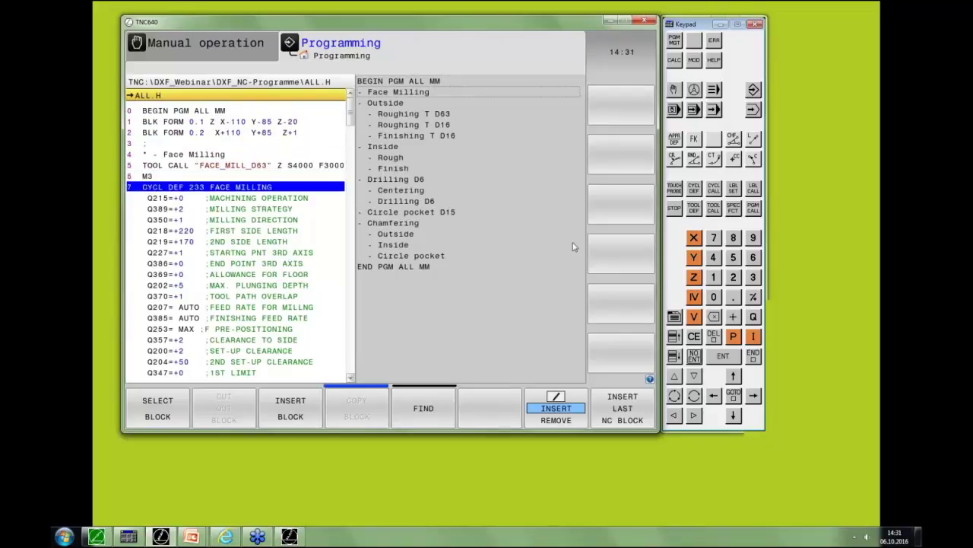
key("Down")
key("Up")
key("Down")
key("Down")
key("Down")
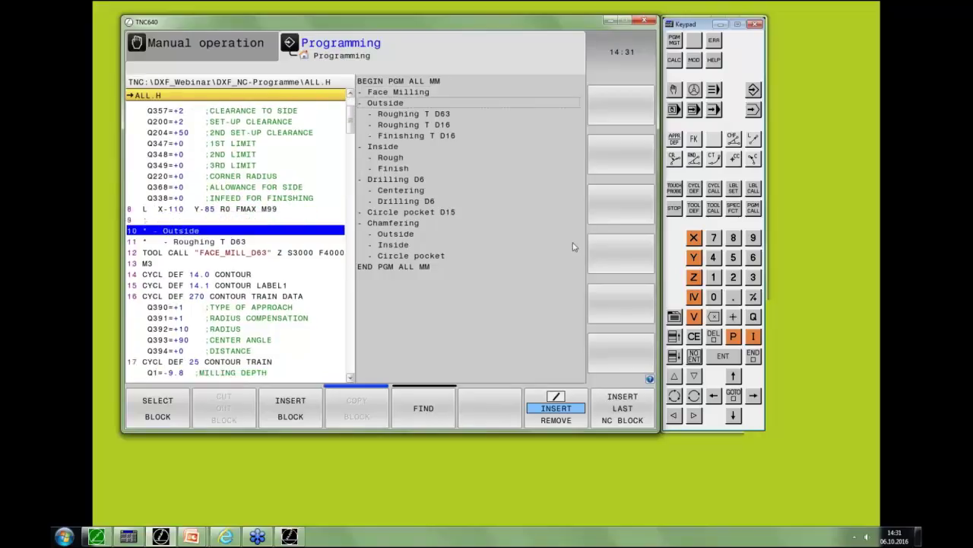
Step: Examine the Roughing T D63 tool call and the contour label definition, down to CYCL DEF 270 CONTOUR TRAIN DATA
key("Down")
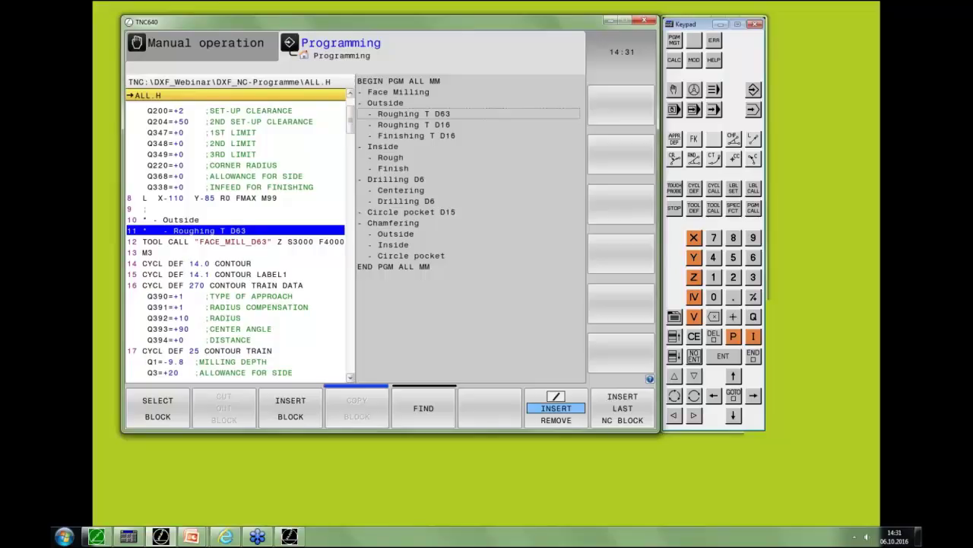
key("Down")
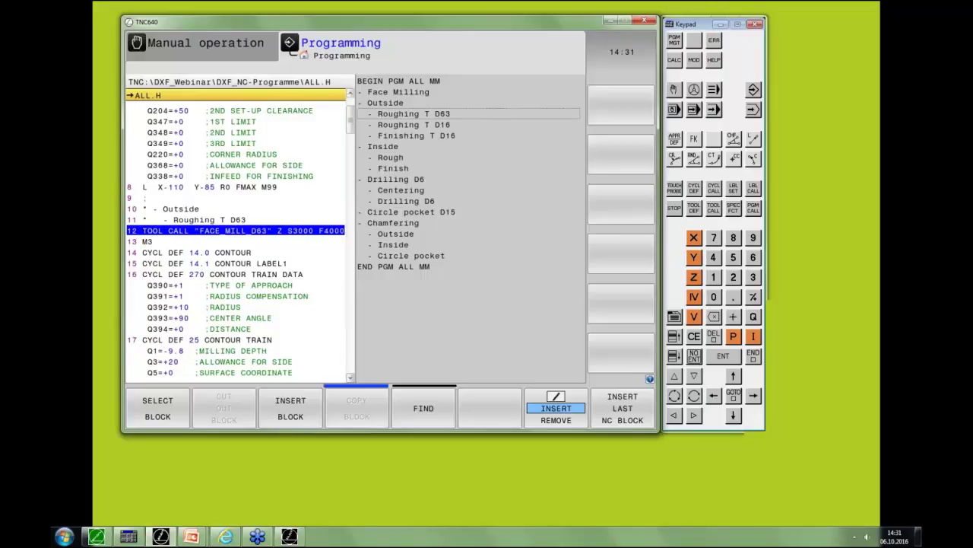
key("Down")
key("Down")
key("Down")
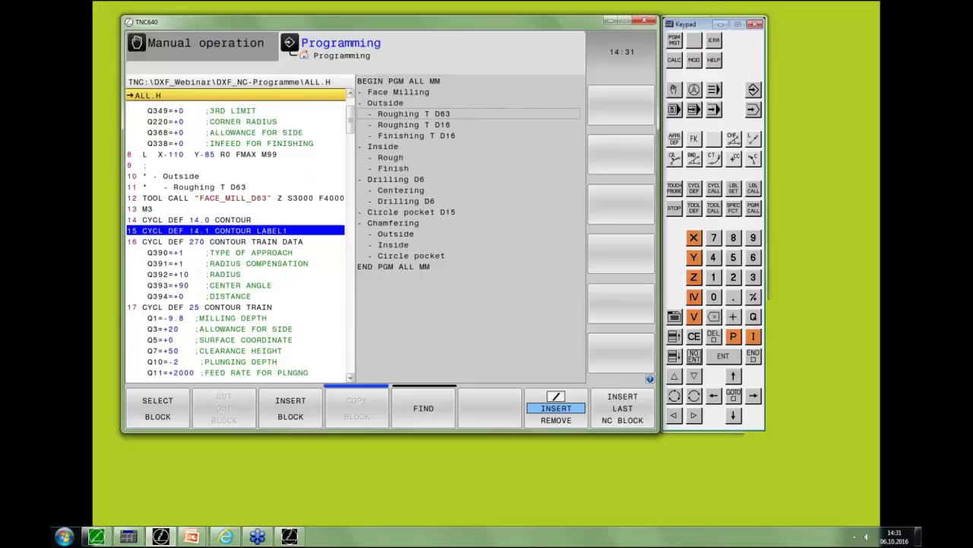
key("Down")
key("Down")
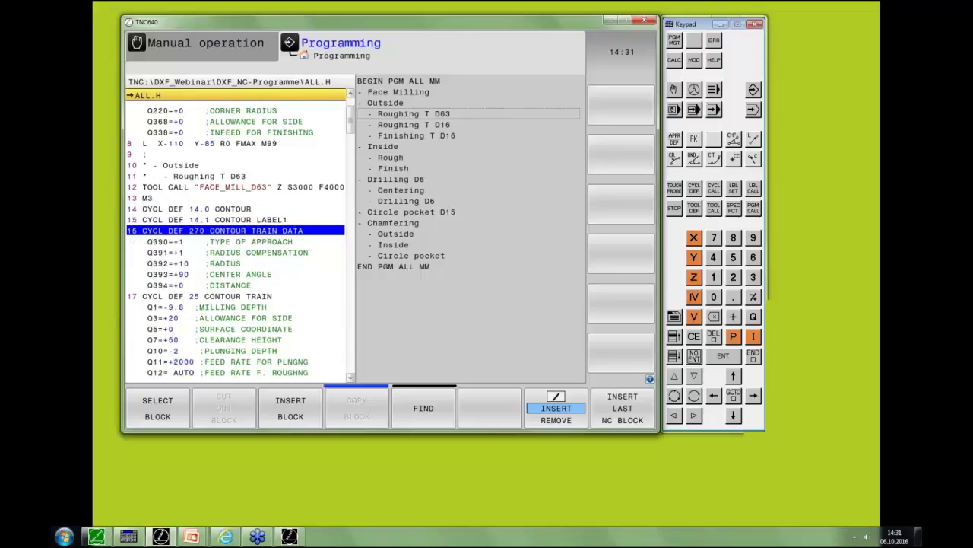
Step: Examine the parameters of CYCL DEF 25 CONTOUR TRAIN under Roughing T D63, including clearance height, plunging depth and side allowance
key("Right")
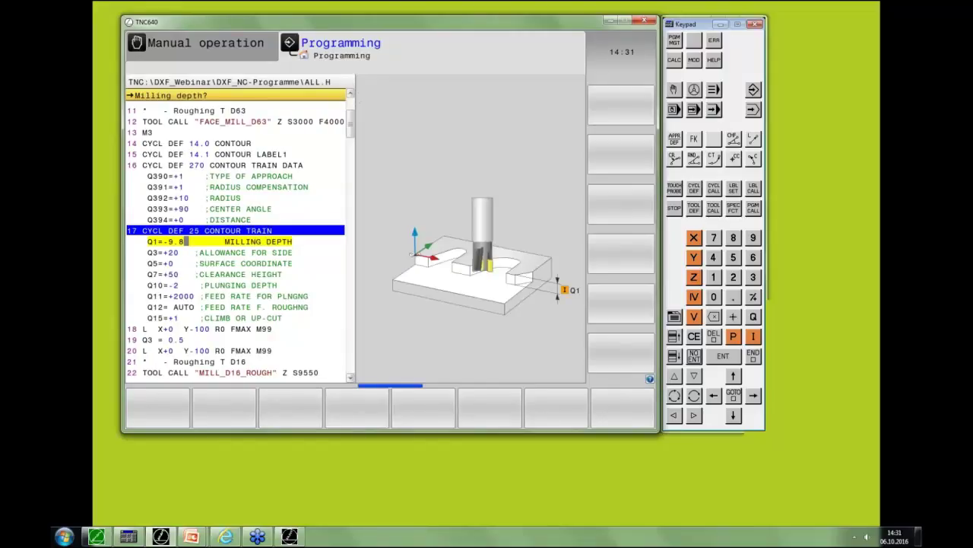
key("Return")
key("Return")
key("Return")
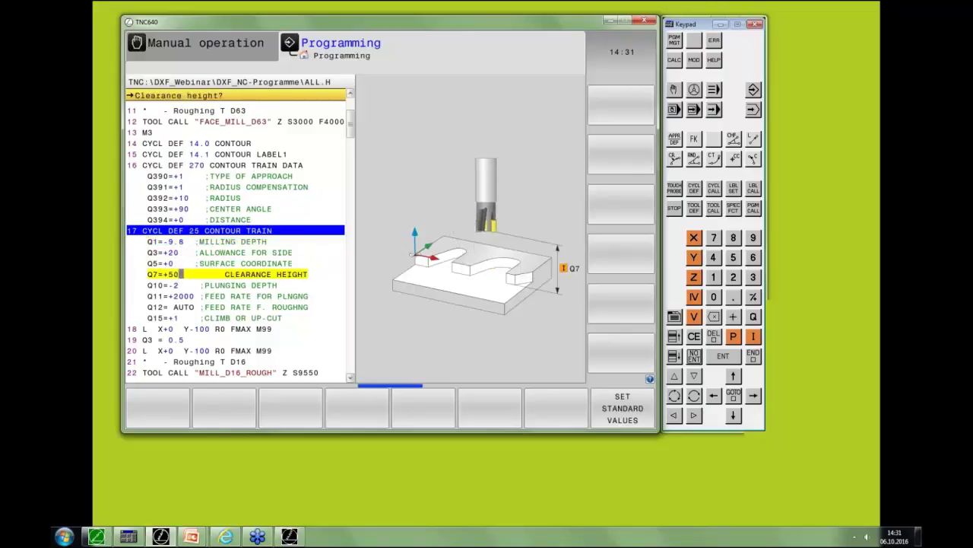
key("Return")
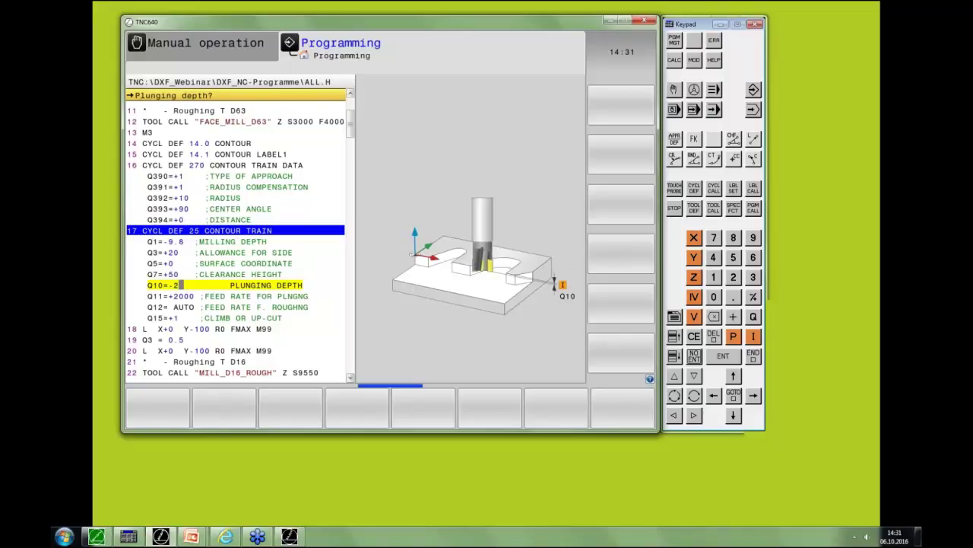
key("Return")
key("Return")
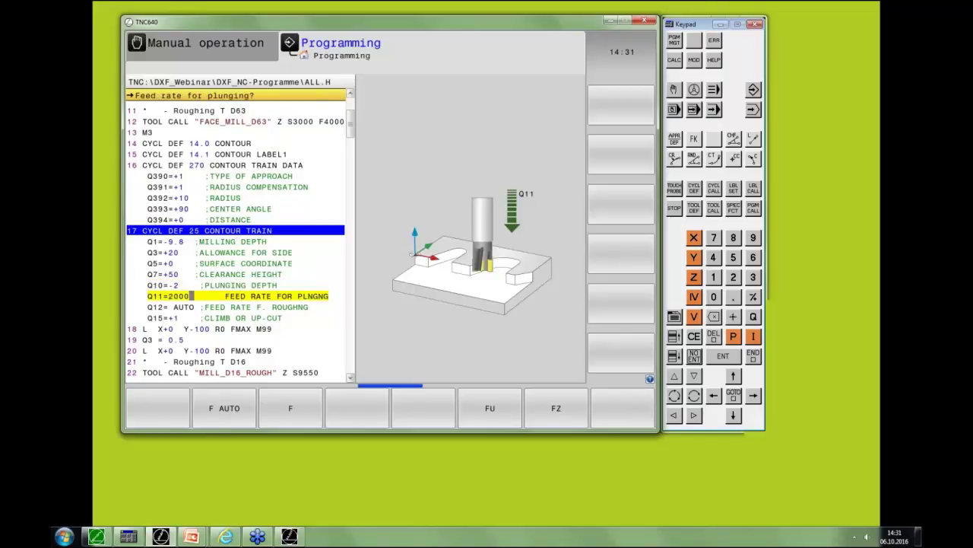
key("Up")
key("Up")
key("Up")
key("Up")
key("Up")
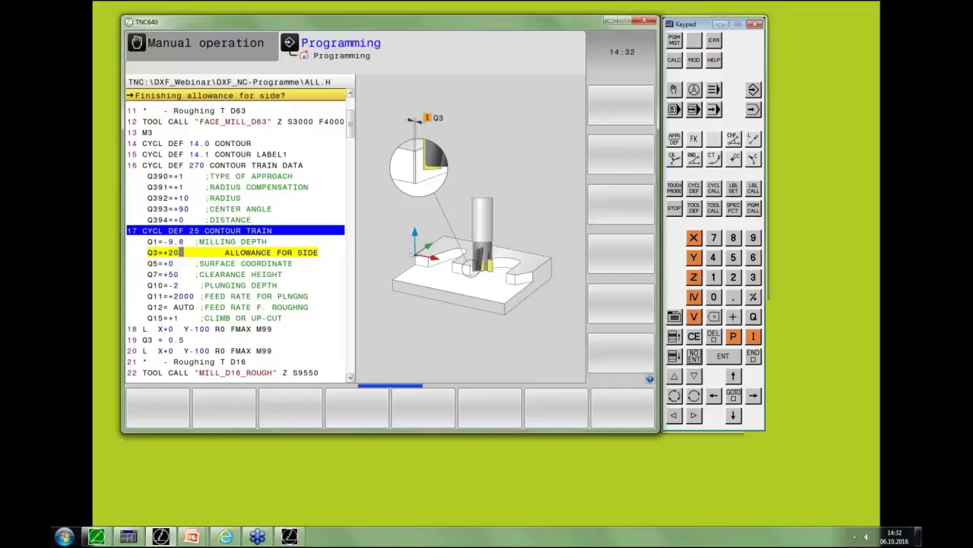
key("End")
Step: Review the blocks from the Q3 assignment in block 19 through Roughing T D16 to the Finishing T D16 tool call
left_click(161, 241)
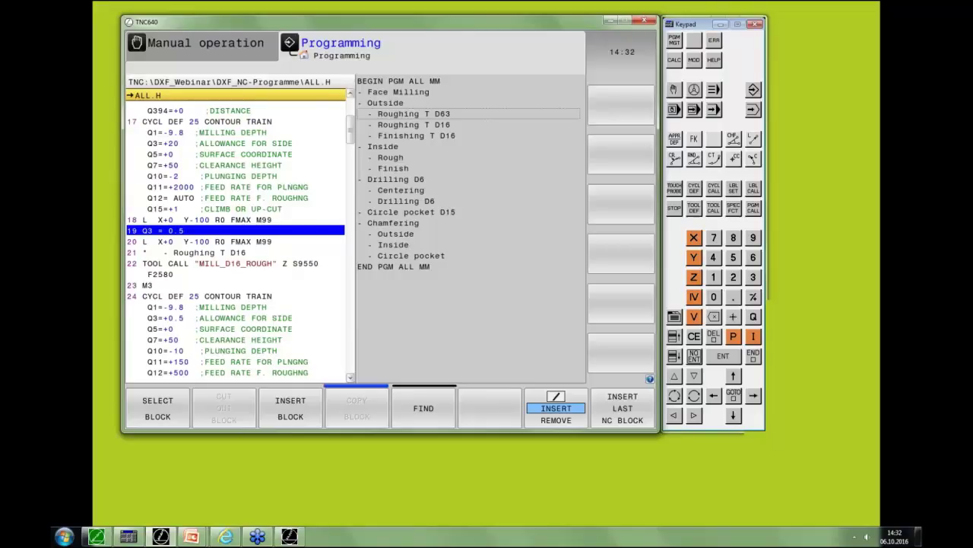
key("Down")
key("Down")
key("Down")
key("Down")
key("Down")
key("Down")
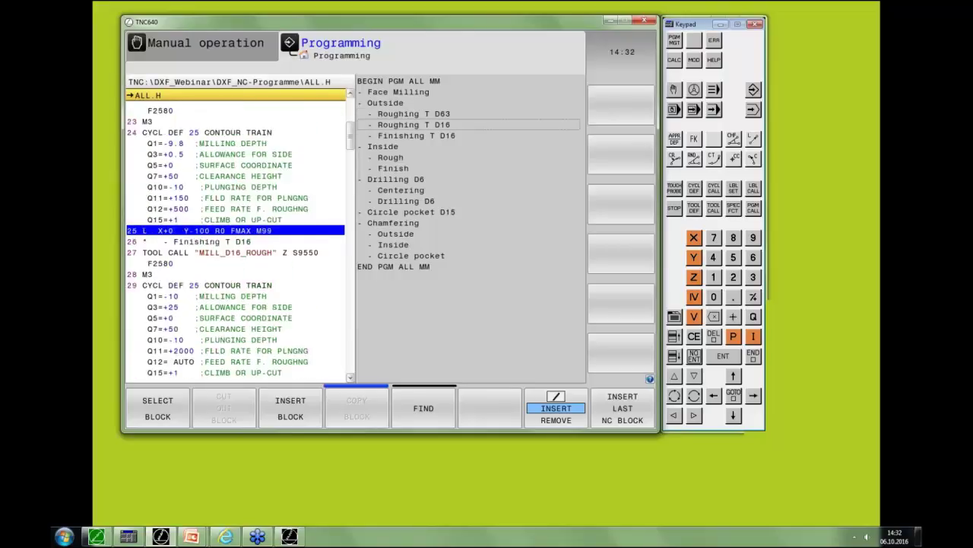
key("Down")
key("Down")
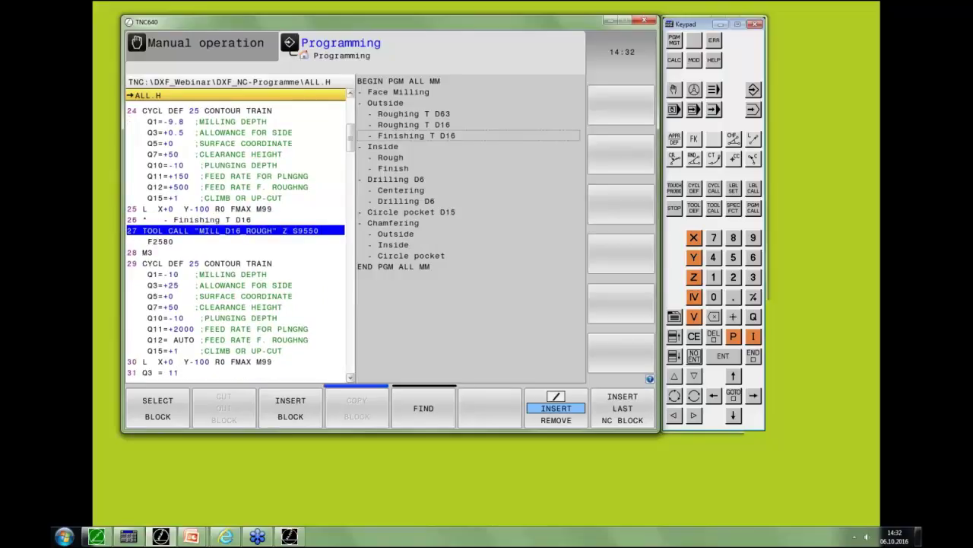
Step: Return to CYCL DEF 270 CONTOUR TRAIN DATA and examine its approach type, radius compensation, radius and center angle parameters
key("Up")
key("Up")
key("Up")
key("Up")
key("Up")
key("Up")
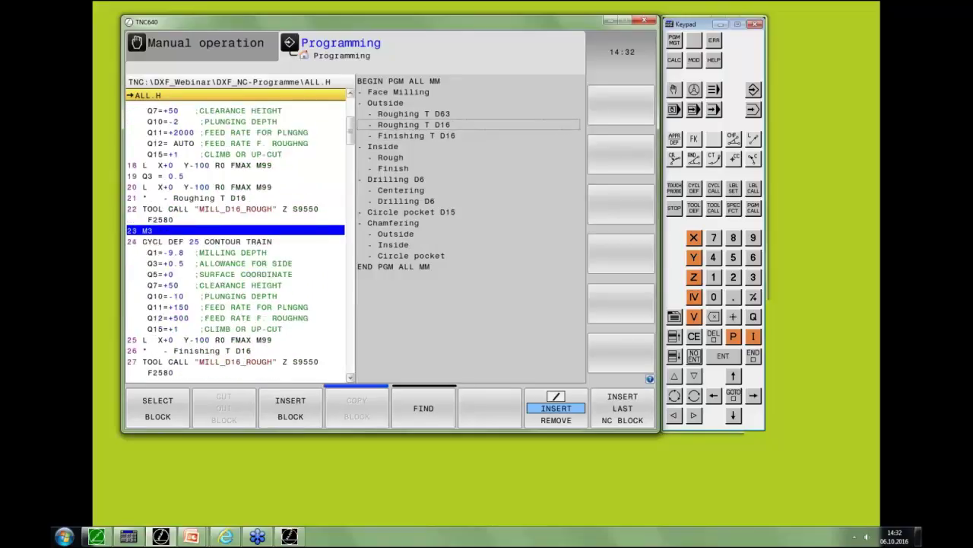
key("Up")
key("Up")
key("Up")
key("Up")
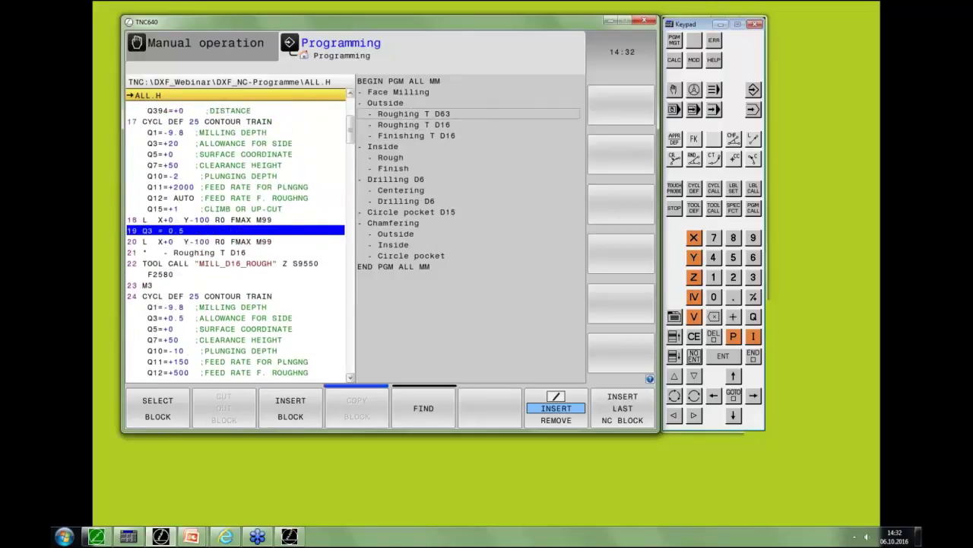
key("Up")
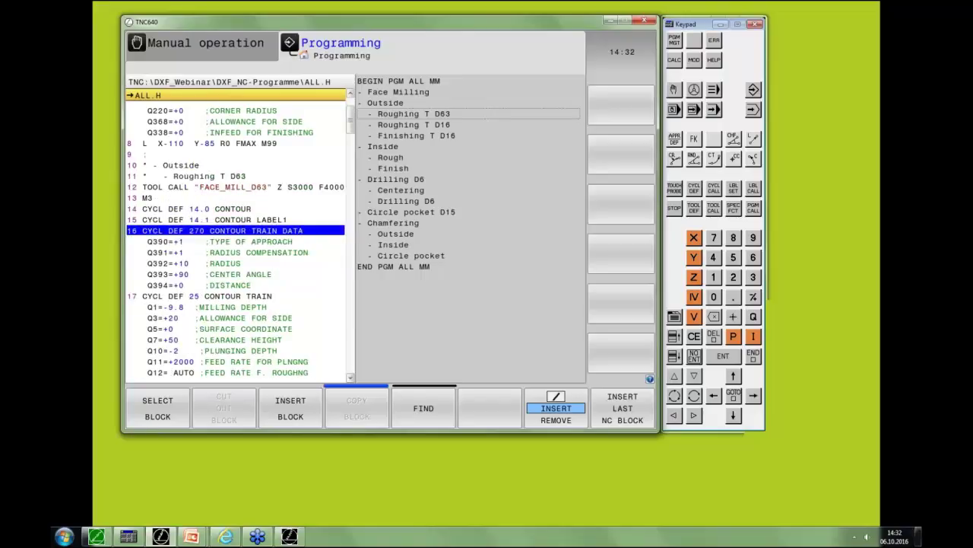
key("Right")
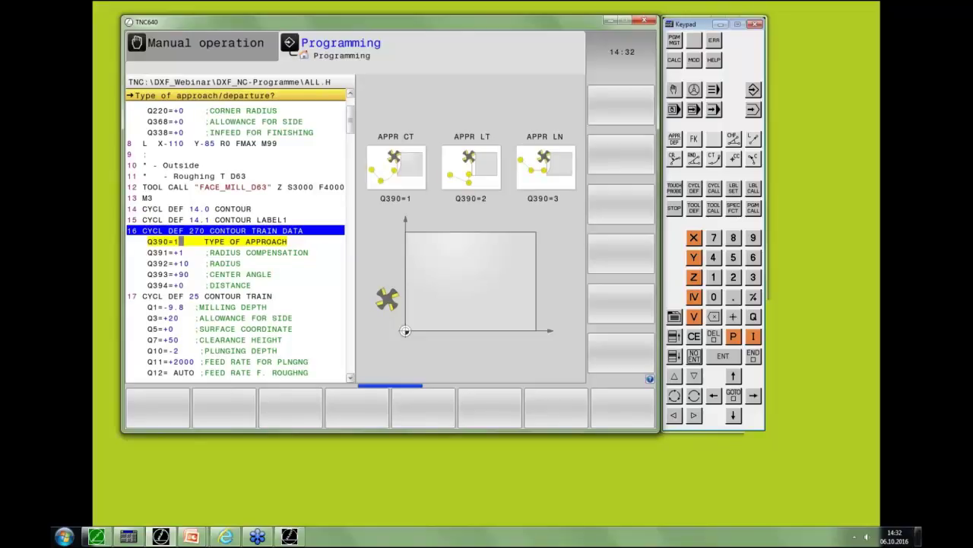
key("Return")
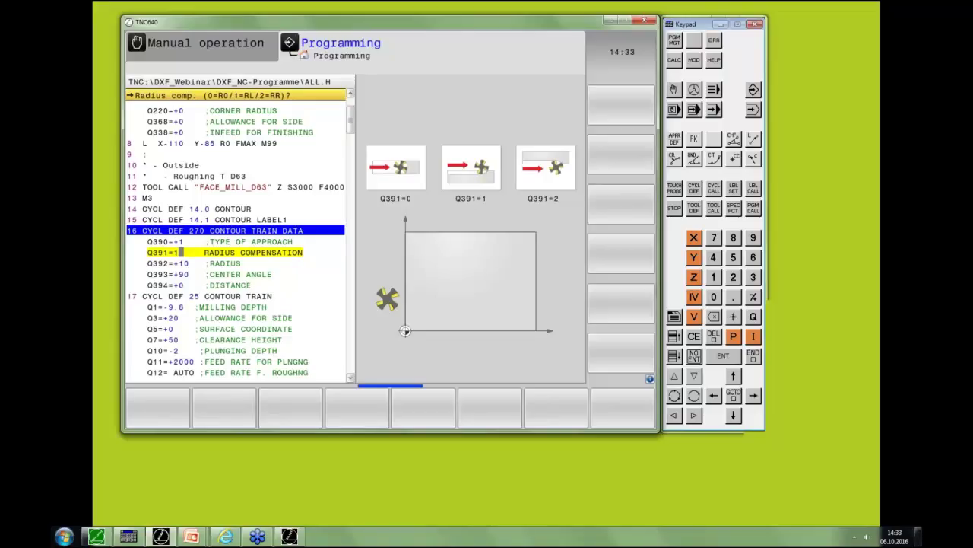
key("Return")
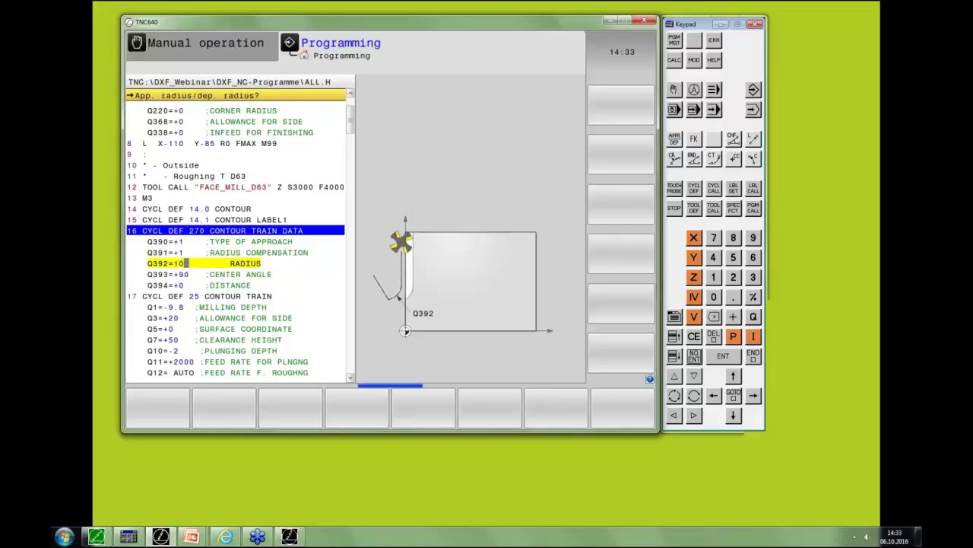
key("Return")
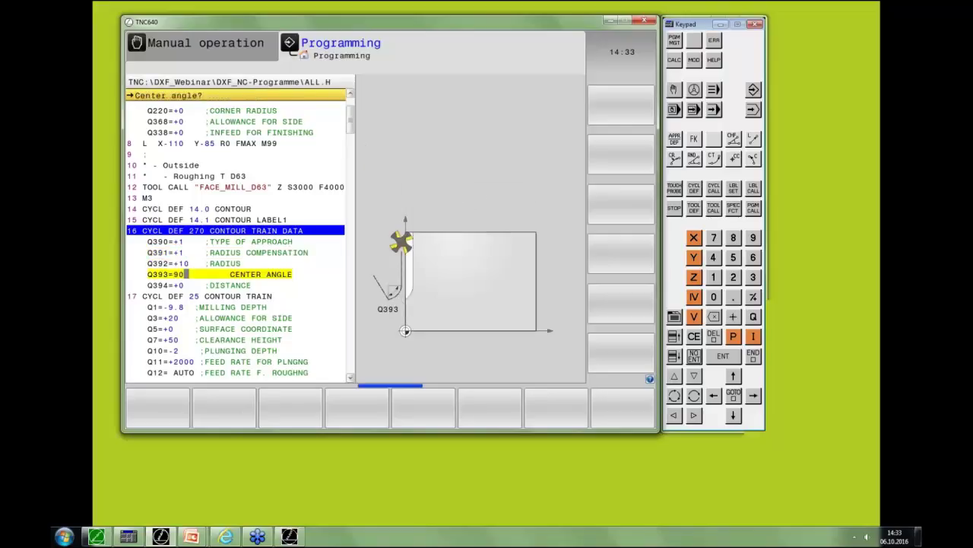
key("End")
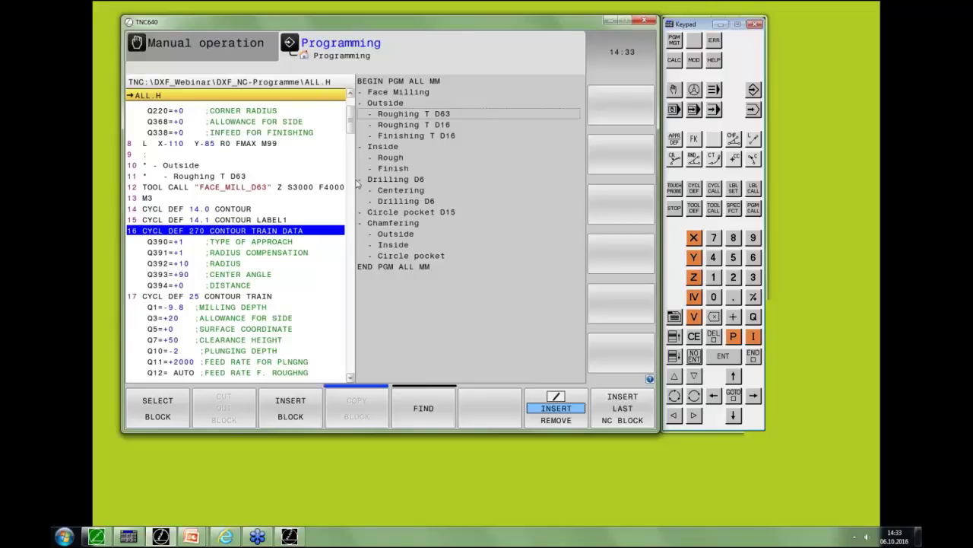
Step: Switch to Test run mode and load ALL.H from the recently used files
left_click(753, 110)
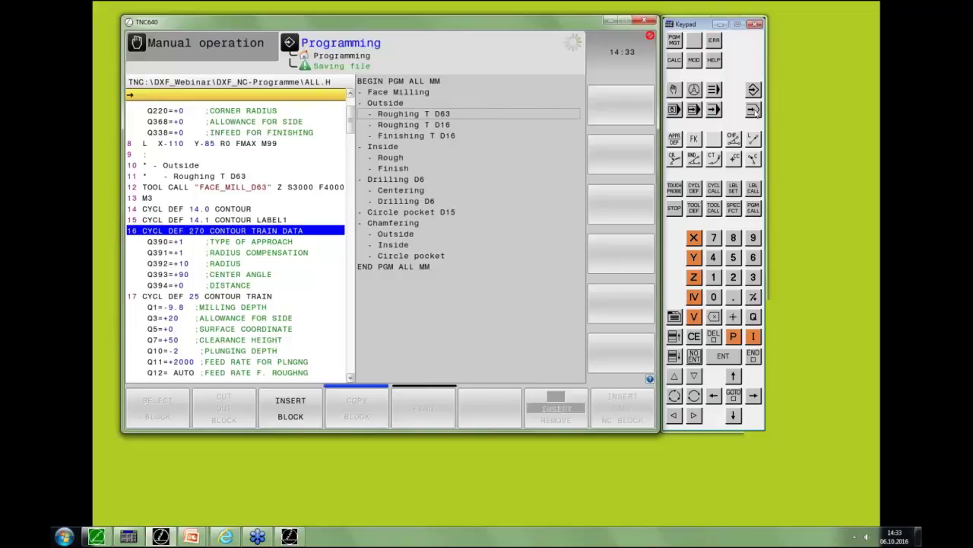
left_click(675, 39)
left_click(556, 409)
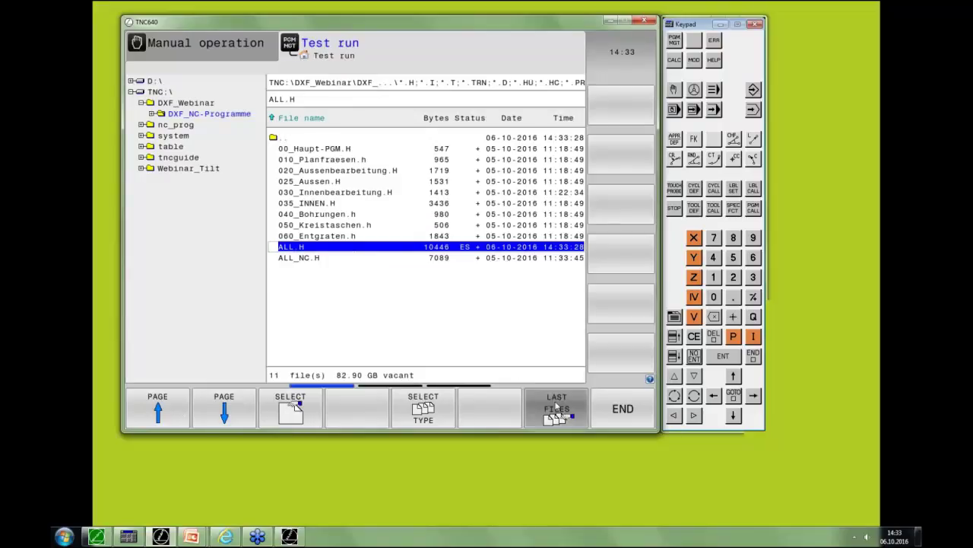
left_click(218, 306)
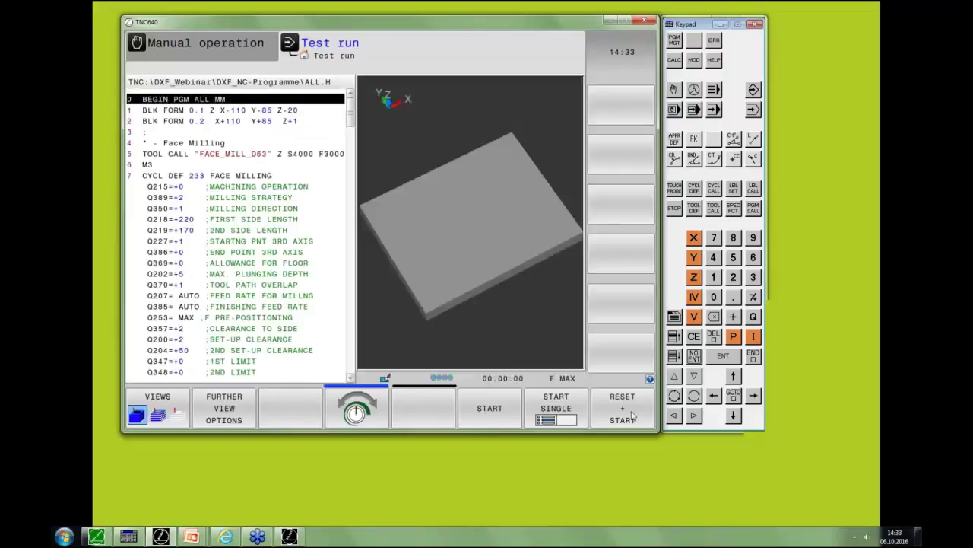
Step: Simulate ALL.H block by block from the blank form definition through the face milling pass in block 8
left_click(553, 409)
left_click(554, 408)
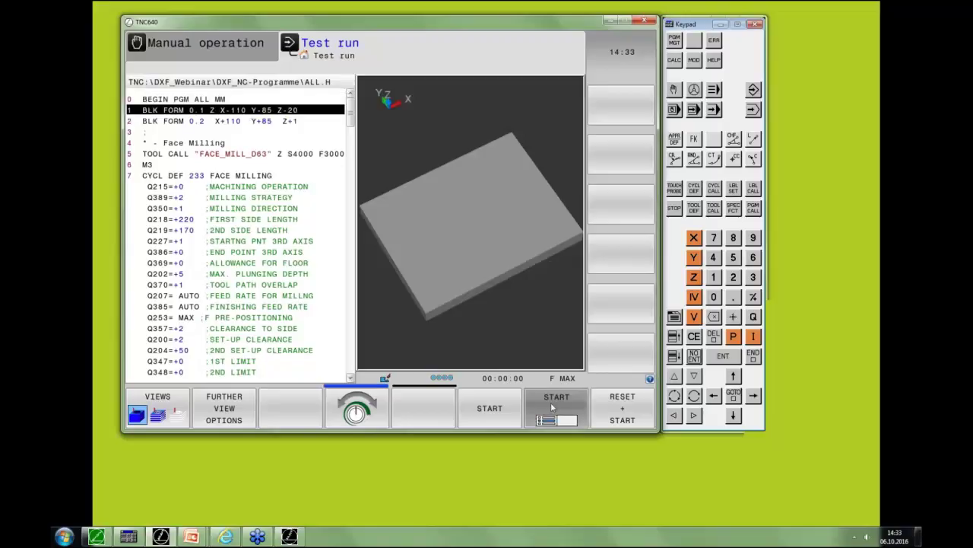
left_click(555, 410)
left_click(555, 409)
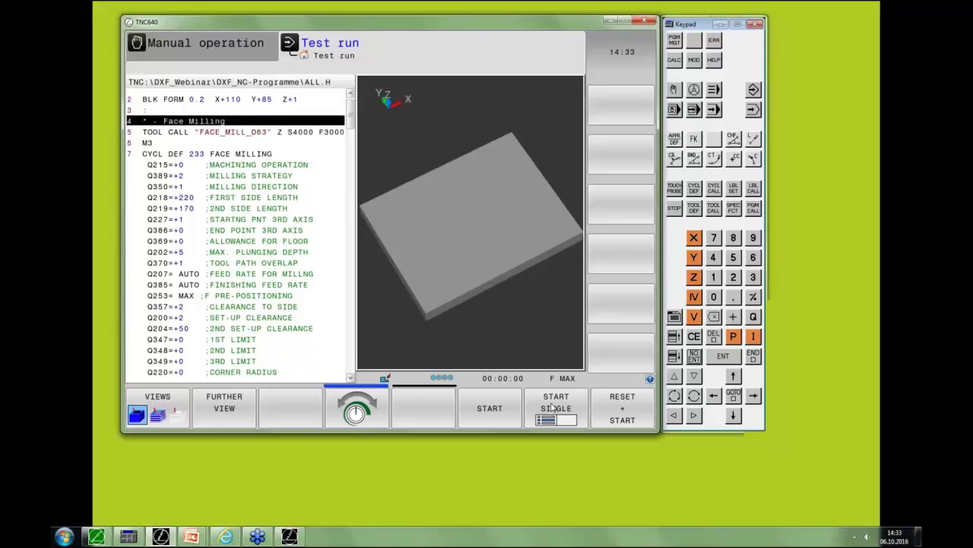
left_click(554, 409)
left_click(552, 408)
left_click(554, 409)
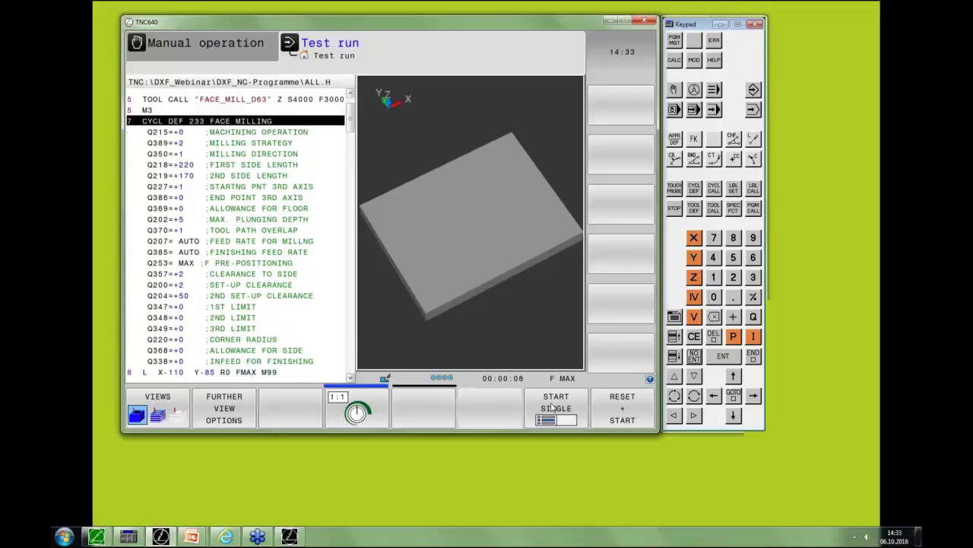
left_click(554, 409)
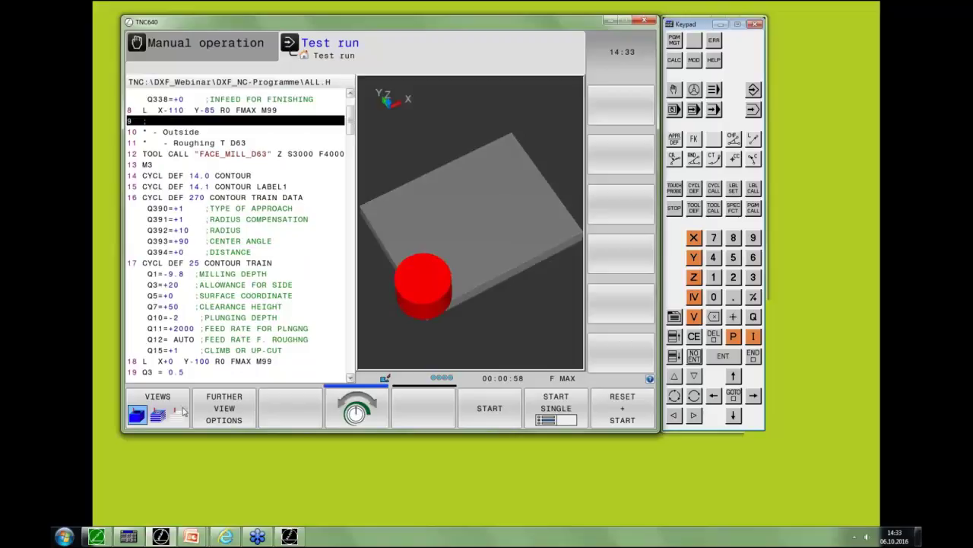
Step: Switch the simulated workpiece display from gray scale to colors and tilt the model to view its sides
left_click(220, 411)
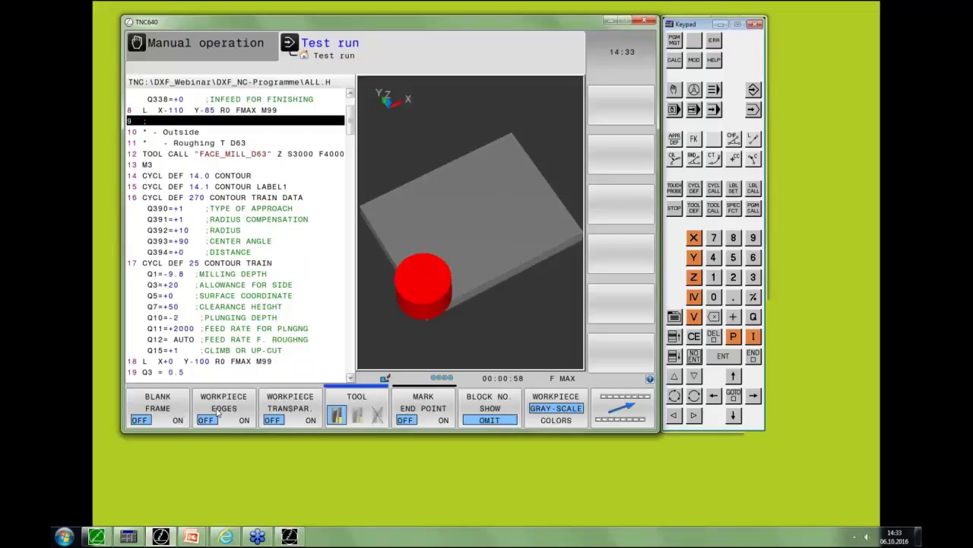
left_click(543, 411)
right_click_drag(519, 331, 548, 293)
left_click(636, 402)
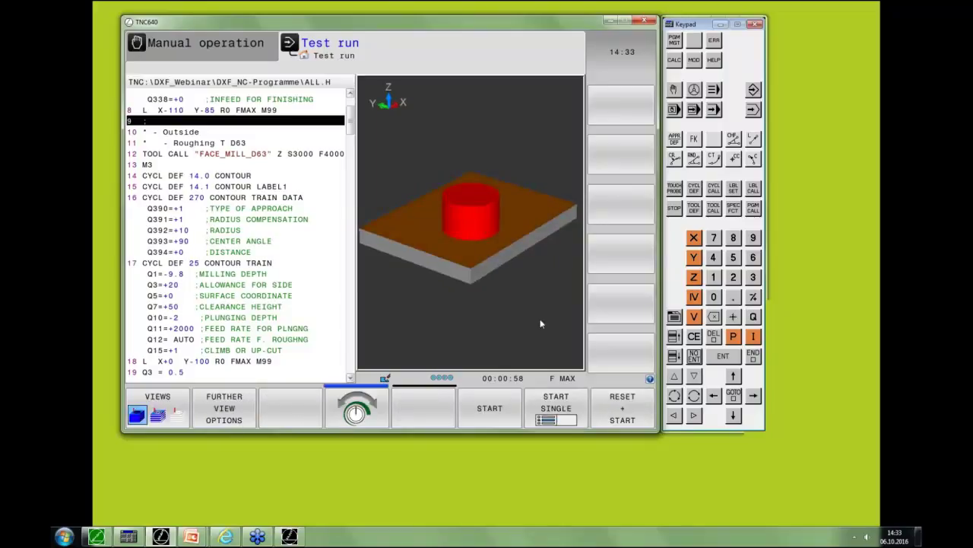
Step: Continue block by block through the Roughing T D63 cycles and simulate the first outside contour pass in block 18
left_click(556, 408)
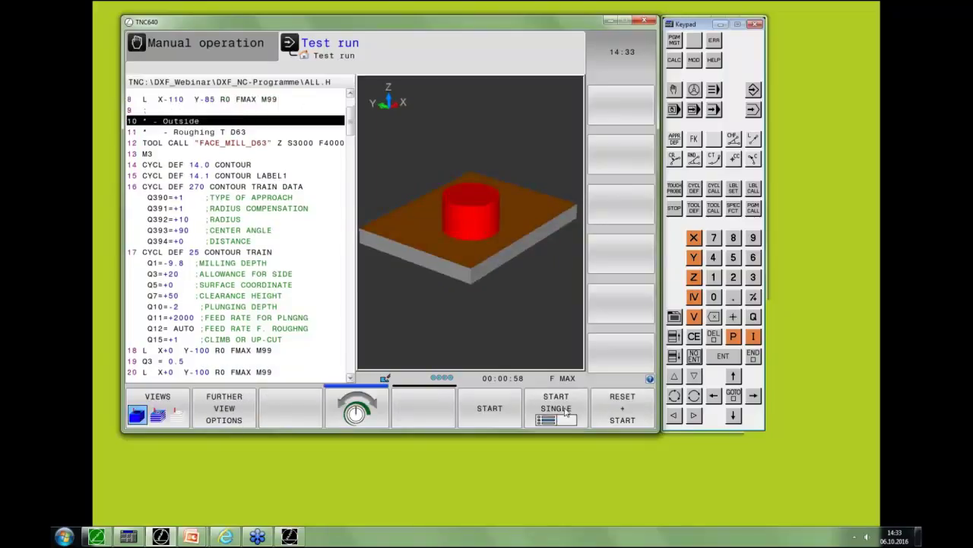
left_click(556, 408)
left_click(565, 411)
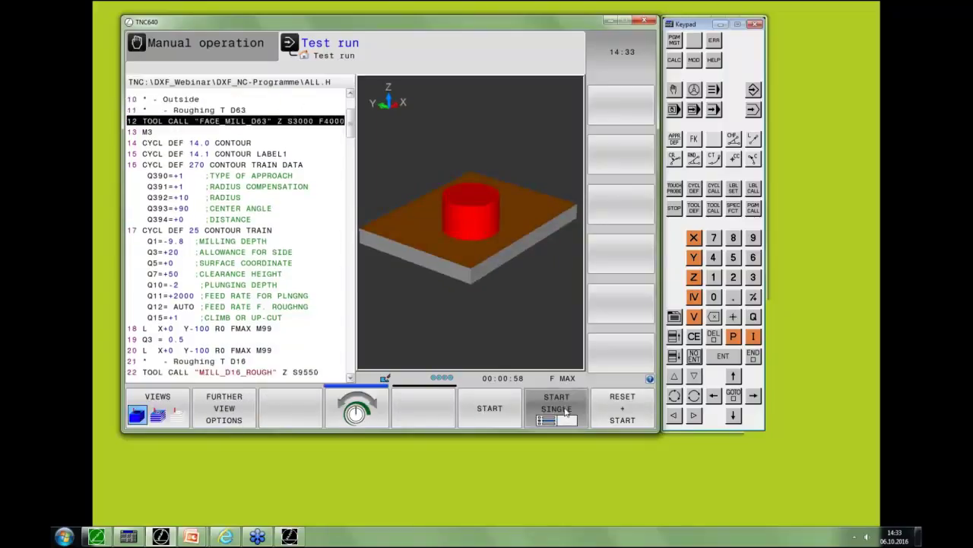
left_click(565, 411)
left_click(565, 411)
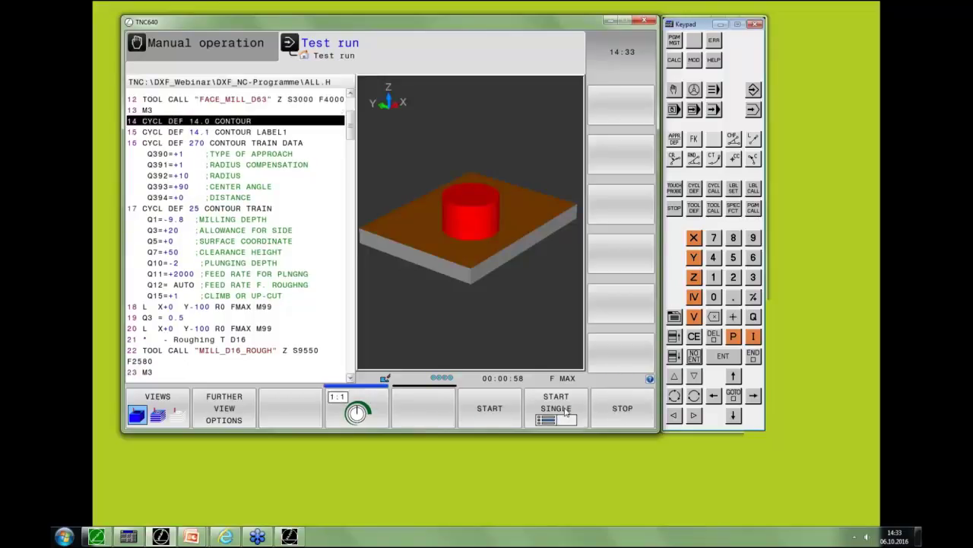
left_click(565, 411)
left_click(565, 410)
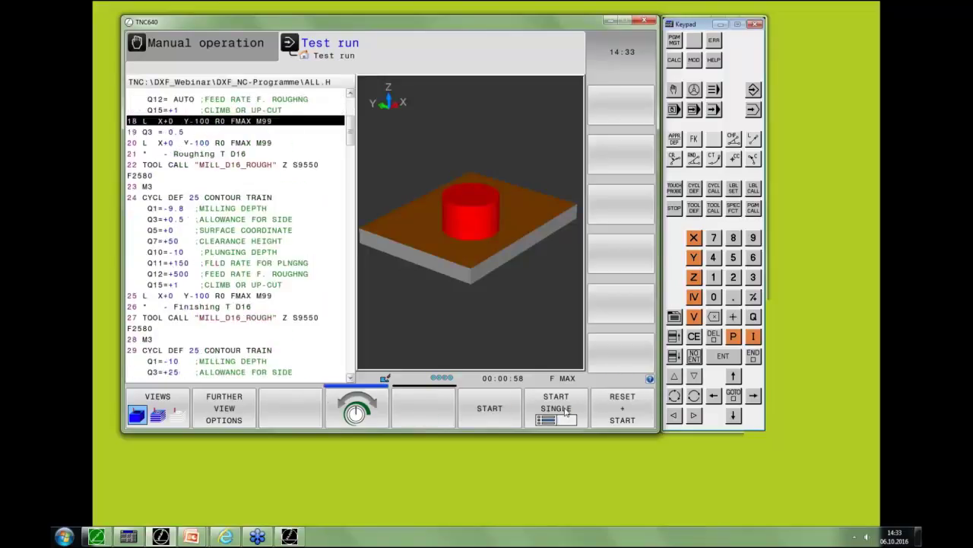
left_click(565, 411)
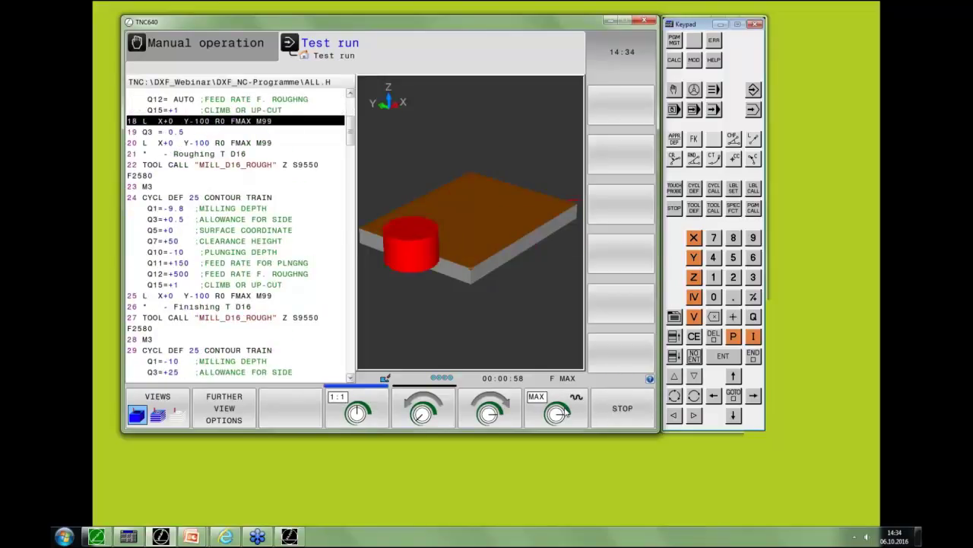
left_click(423, 410)
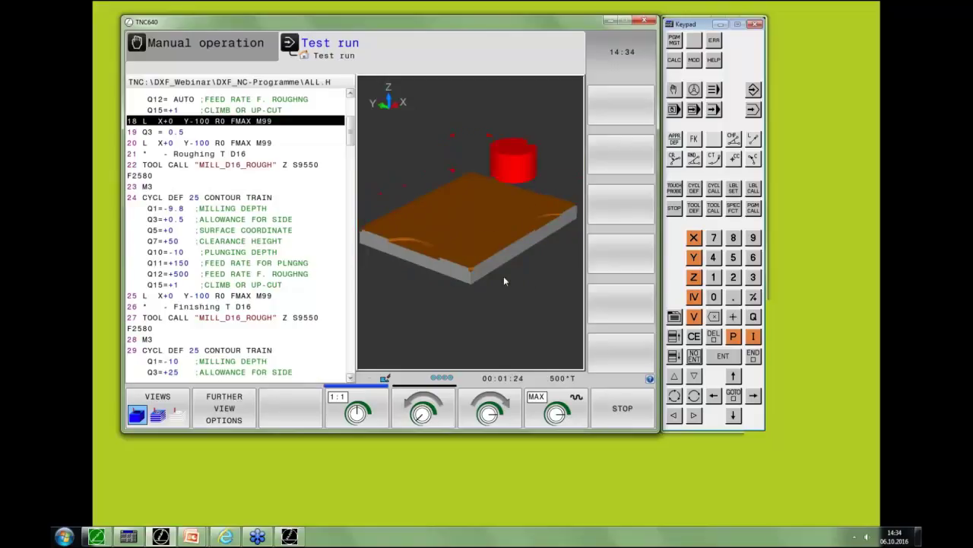
right_click_drag(481, 278, 473, 317)
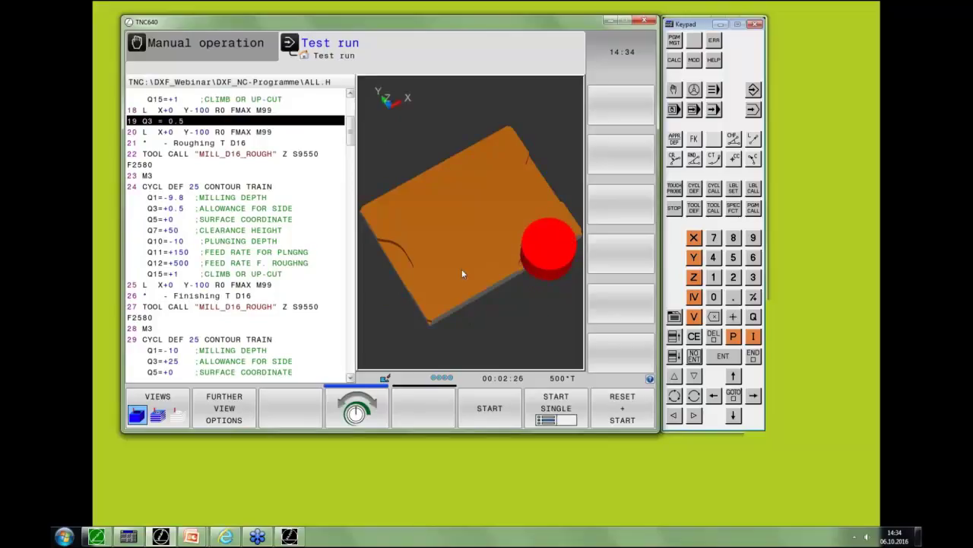
right_click_drag(462, 274, 521, 231)
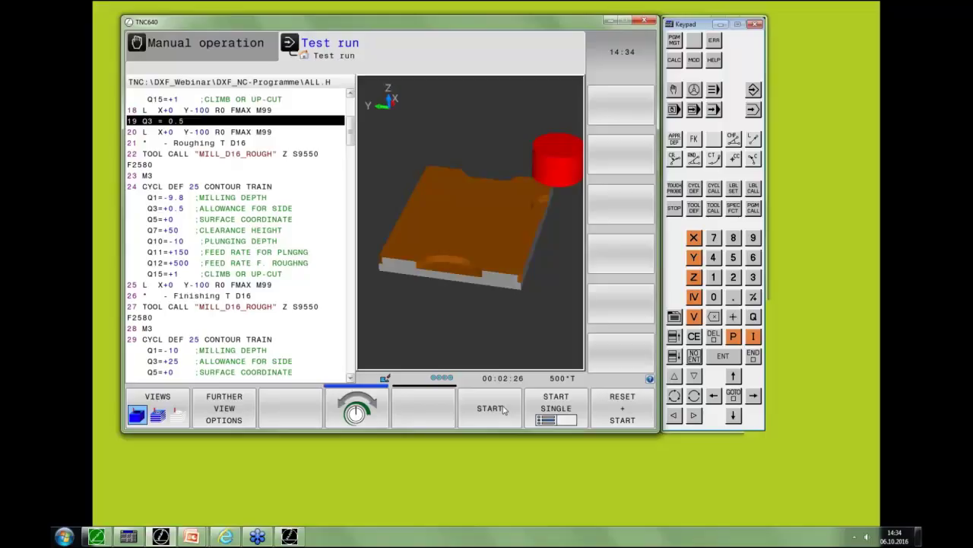
Step: Simulate the second Roughing T D63 contour pass with Q3 = 0.5 and inspect the roughed outer edge up close
left_click(569, 408)
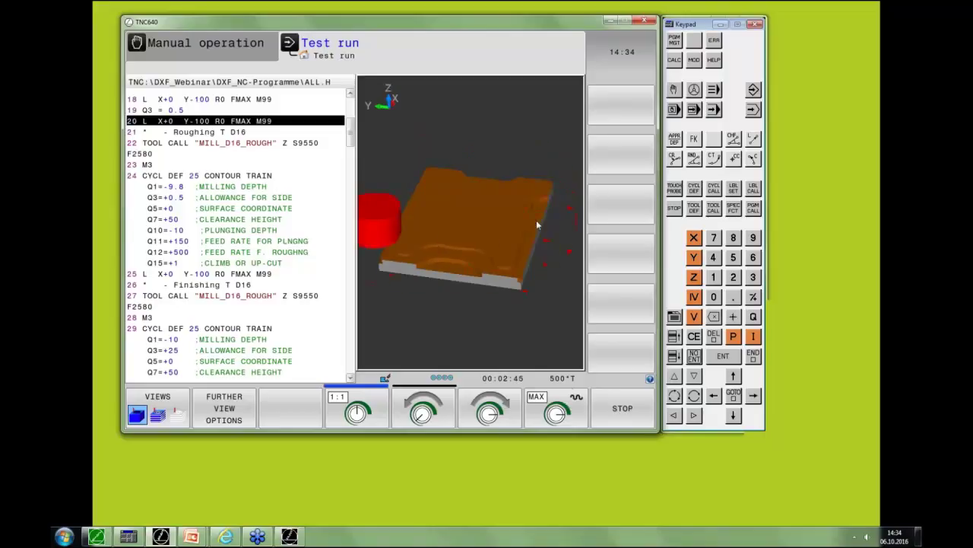
right_click_drag(536, 220, 490, 271)
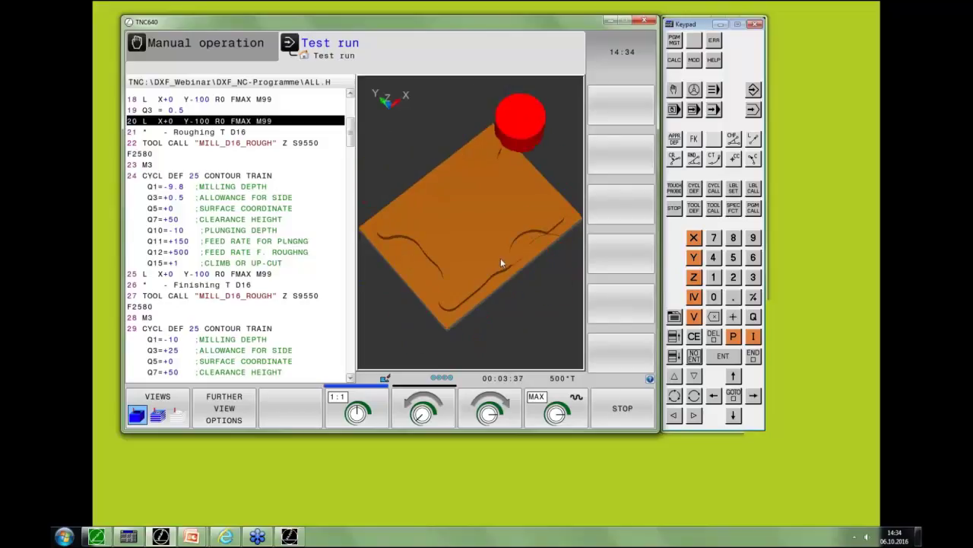
right_click_drag(500, 262, 472, 221)
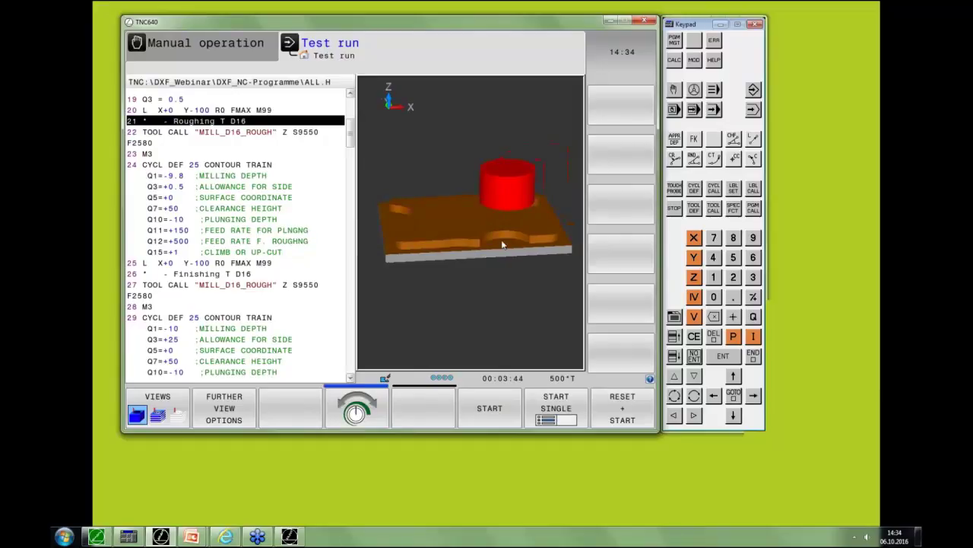
scroll(502, 244, "up", 8)
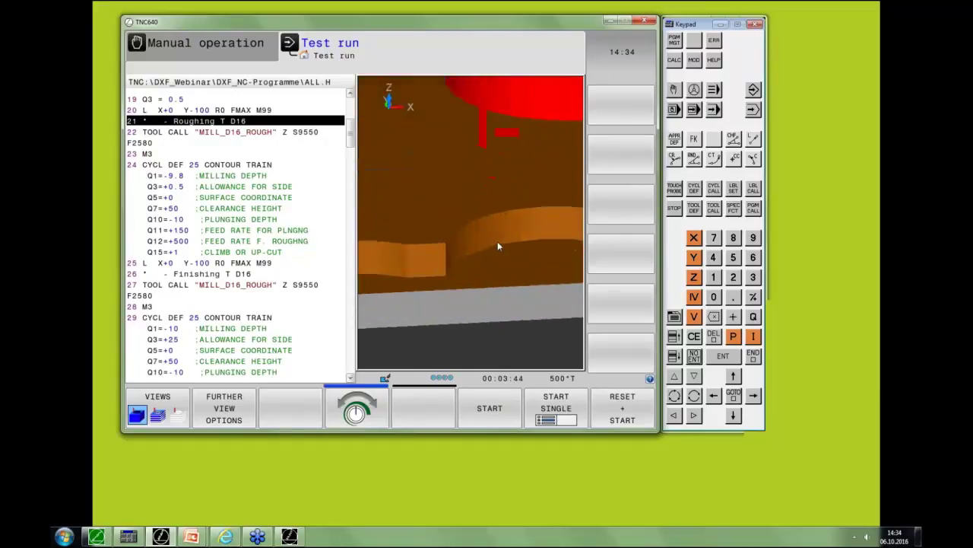
right_click_drag(498, 245, 457, 268)
scroll(500, 263, "down", 6)
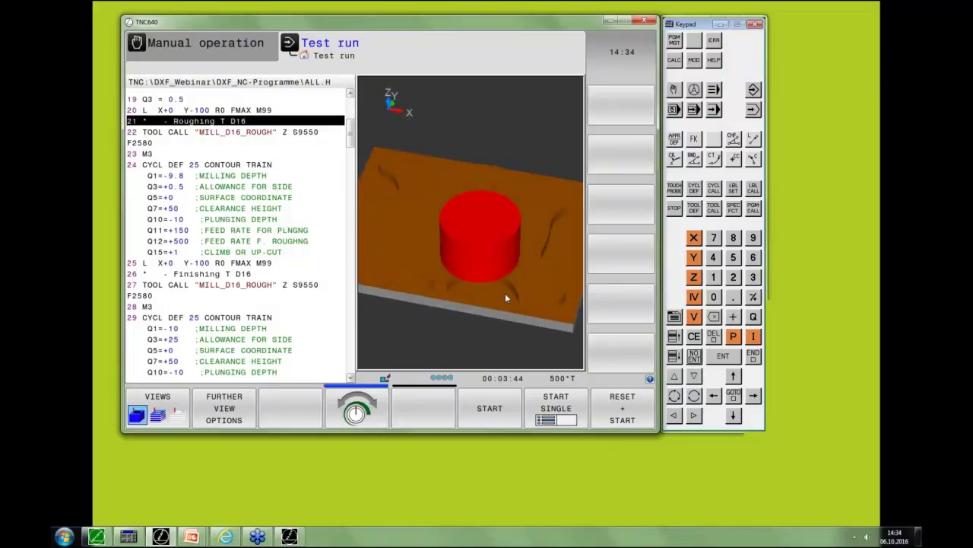
right_click_drag(505, 292, 549, 253)
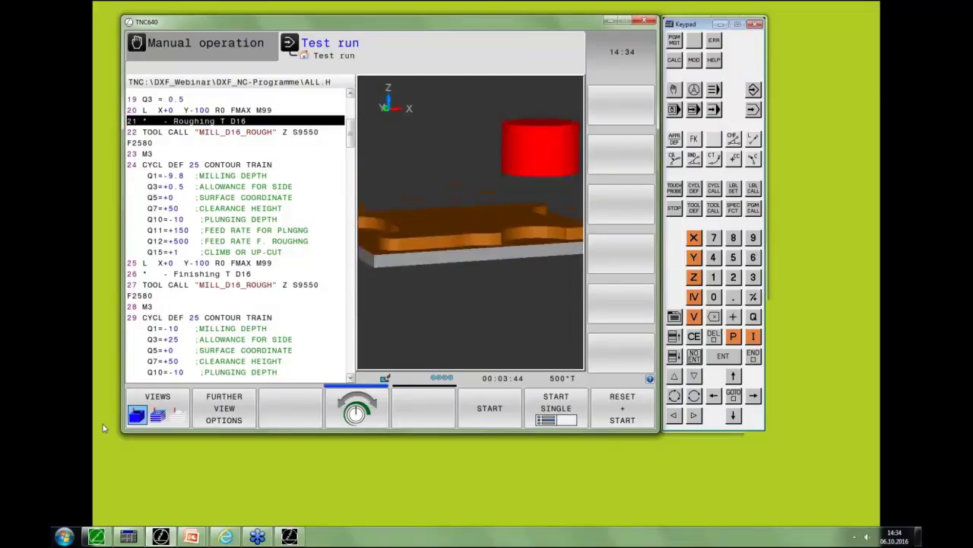
Step: Show the tool paths together with the workpiece and examine the approach and departure arcs at the outer contour
left_click(152, 405)
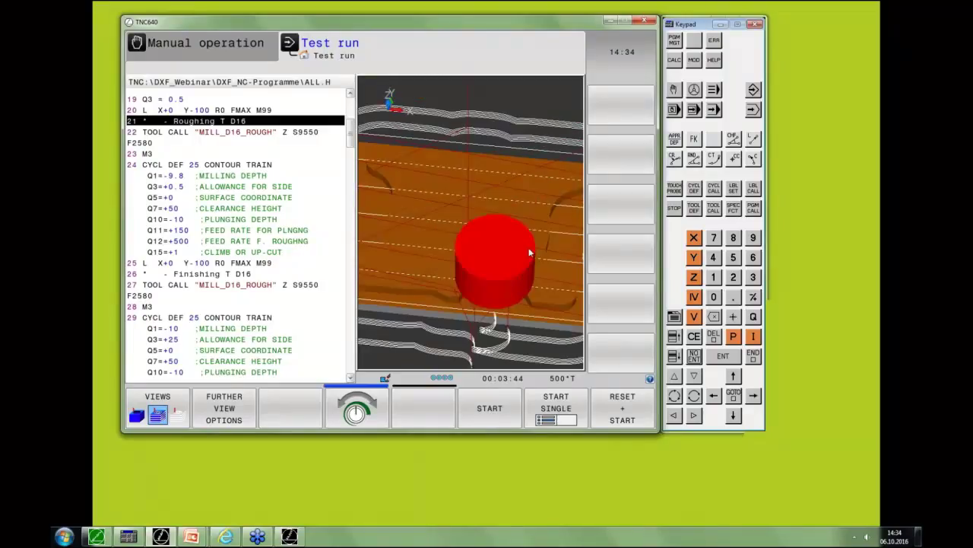
right_click_drag(528, 247, 508, 304)
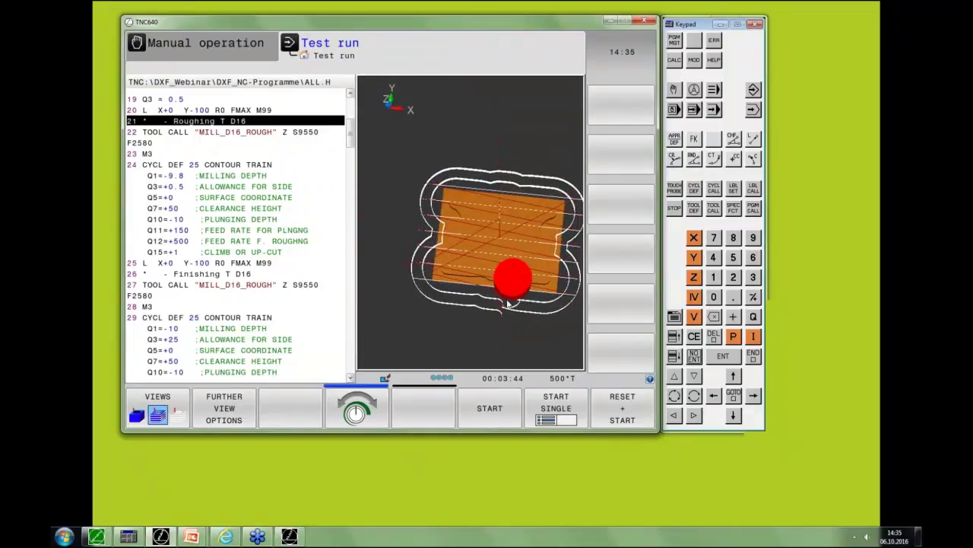
scroll(512, 306, "up", 10)
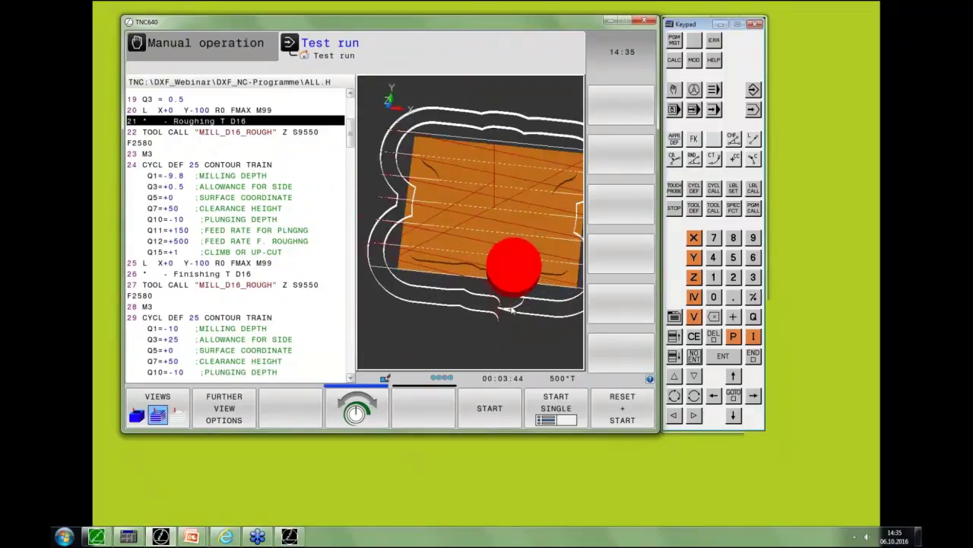
scroll(565, 318, "up", 2)
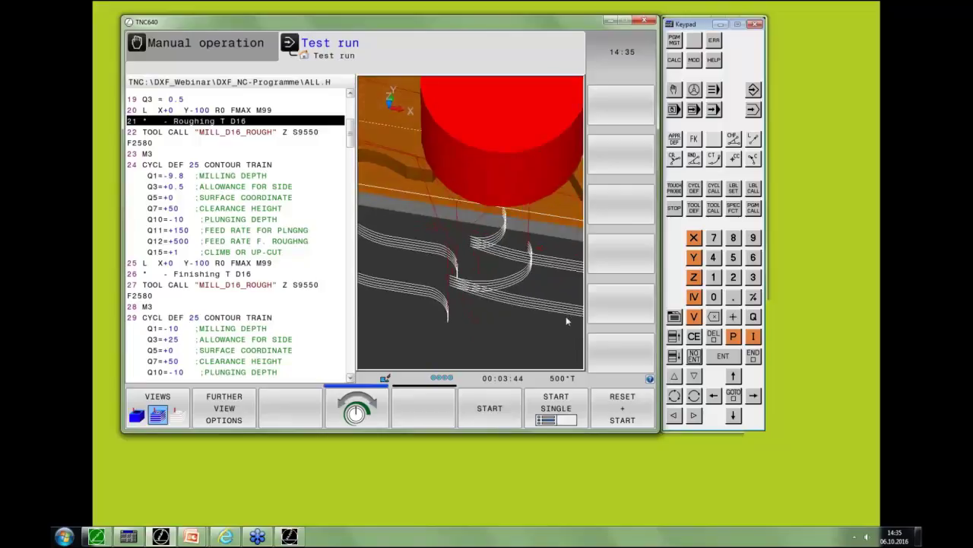
Step: In Programming mode, set Q390 TYPE OF APPROACH to 2 in CYCL DEF 270 CONTOUR TRAIN DATA
left_click(754, 91)
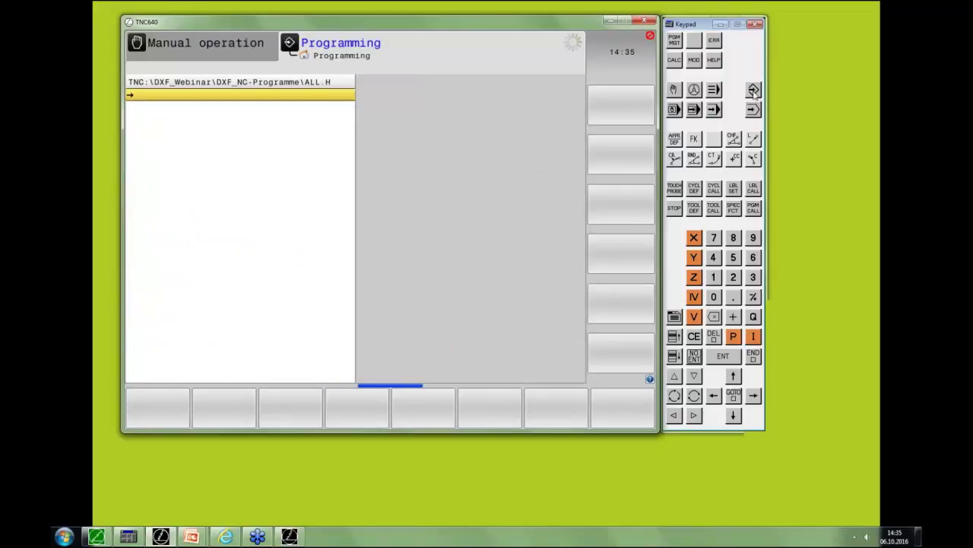
key("Right")
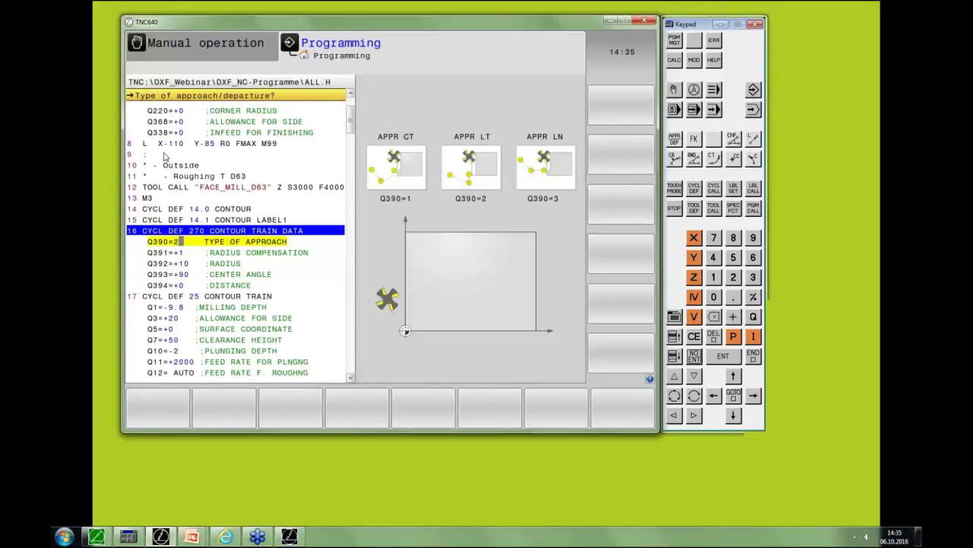
key("End")
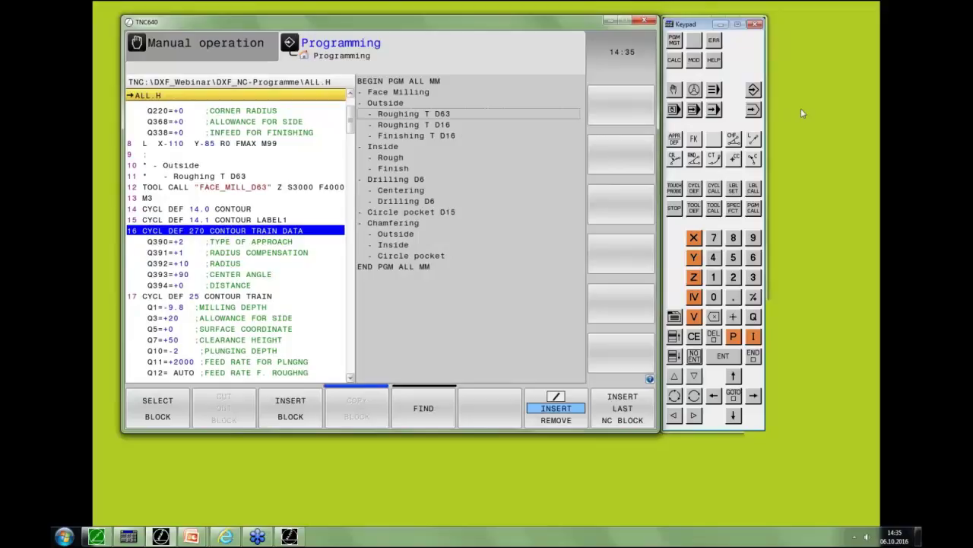
Step: Return to Test run and simulate ALL.H again block by block from the start through face milling to the block 12 tool call
left_click(753, 110)
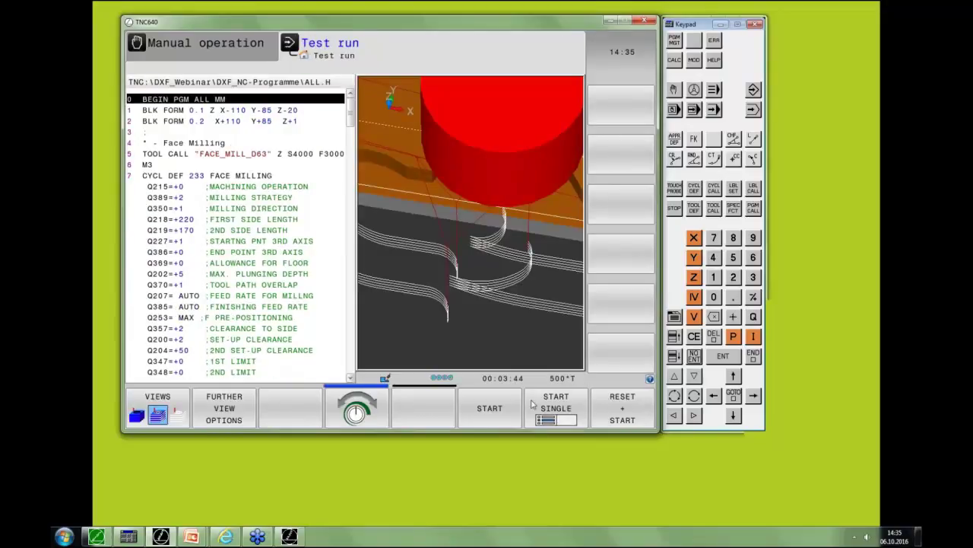
left_click(562, 408)
left_click(563, 408)
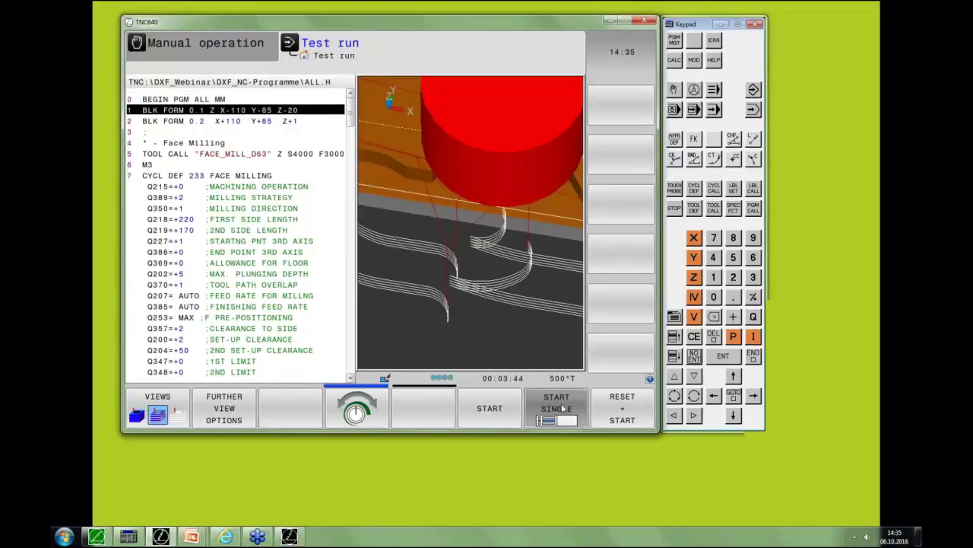
left_click(562, 408)
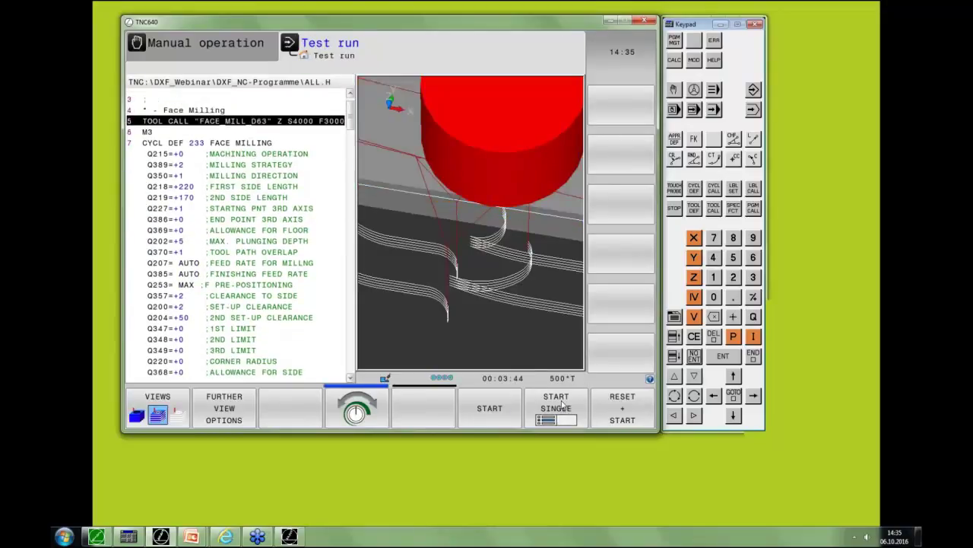
left_click(563, 408)
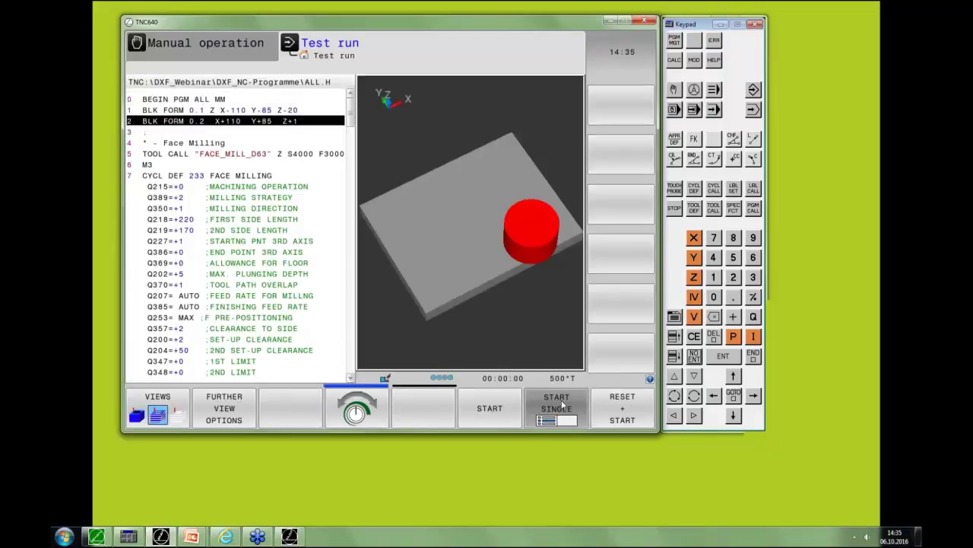
left_click(563, 404)
left_click(563, 403)
left_click(563, 404)
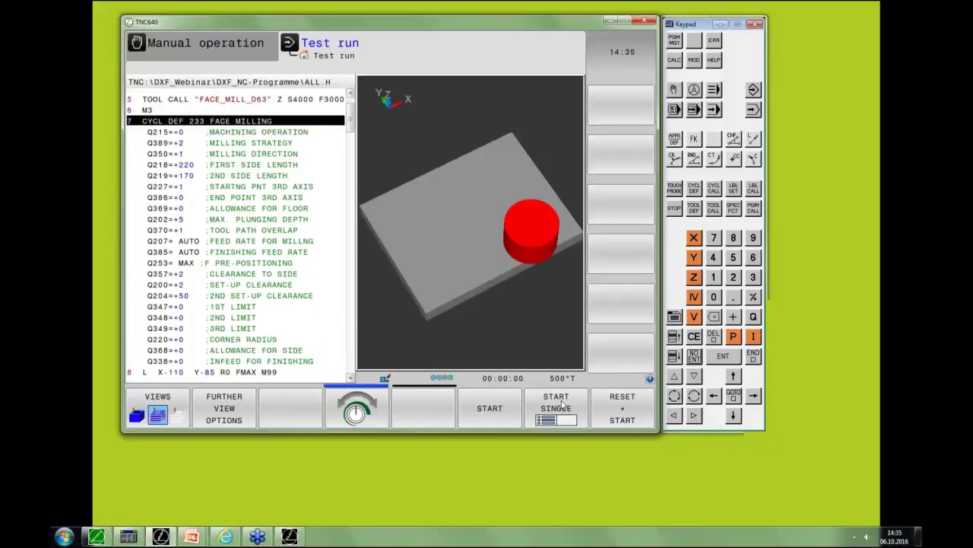
left_click(562, 404)
left_click(563, 403)
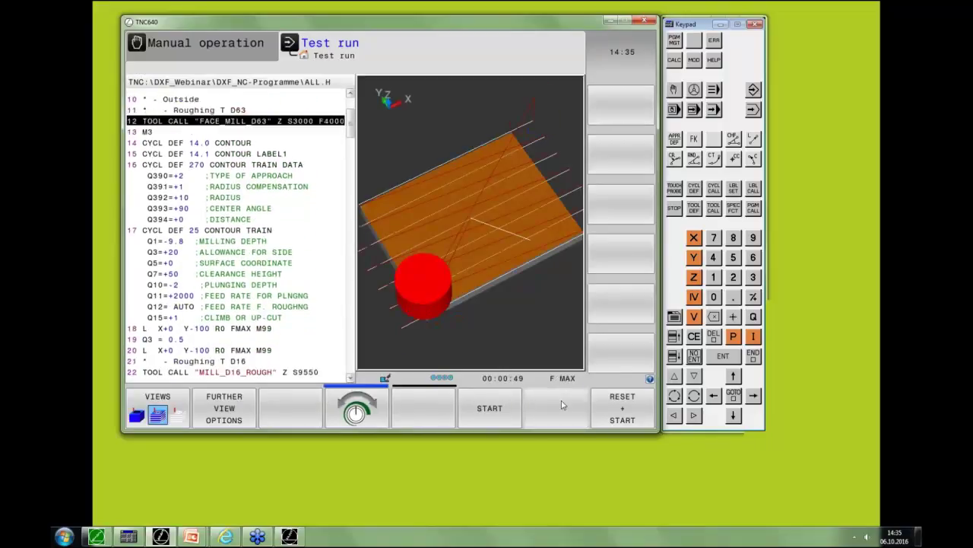
Step: Simulate the first Roughing T D63 contour pass with the changed approach type and inspect its tool path near the cutter
left_click(563, 405)
left_click(563, 406)
left_click(562, 406)
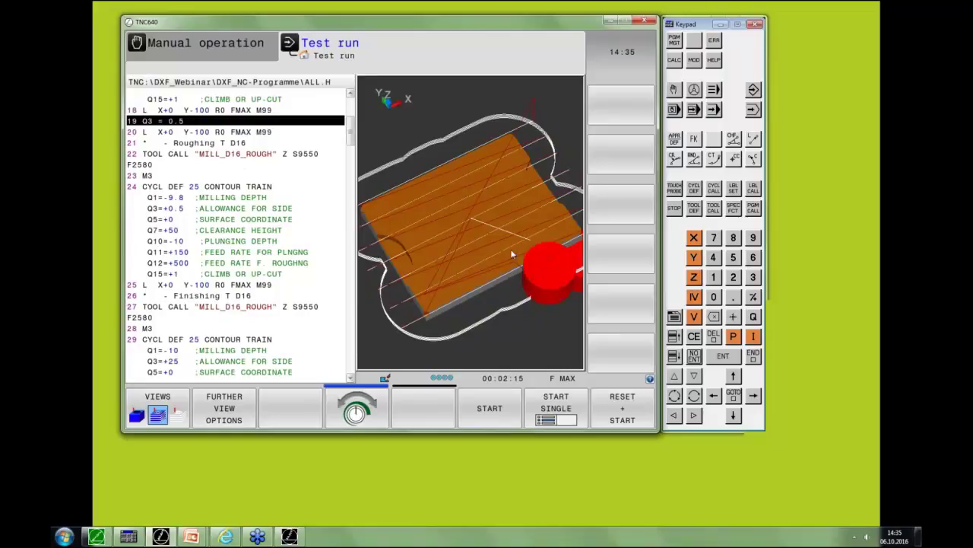
right_click_drag(510, 249, 500, 300)
scroll(510, 287, "up", 5)
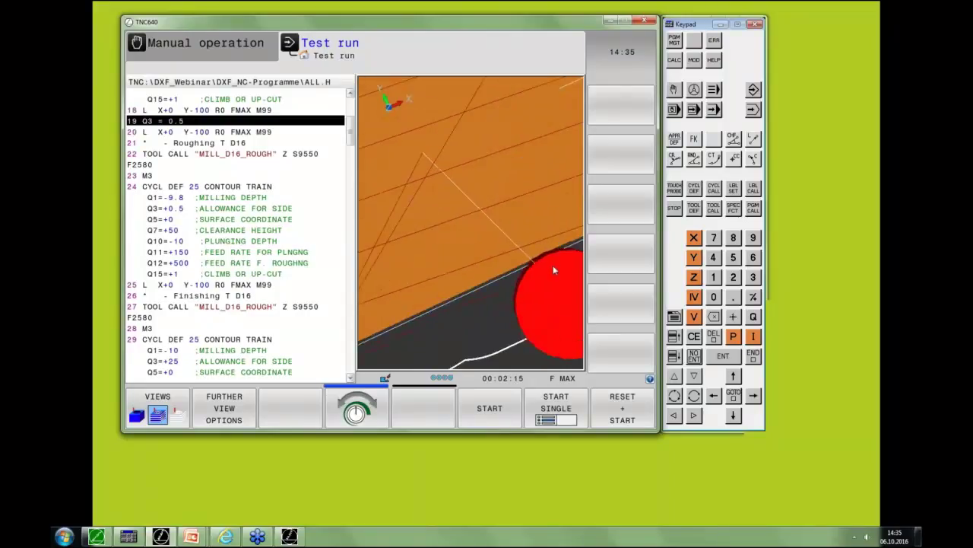
right_click_drag(553, 265, 538, 255)
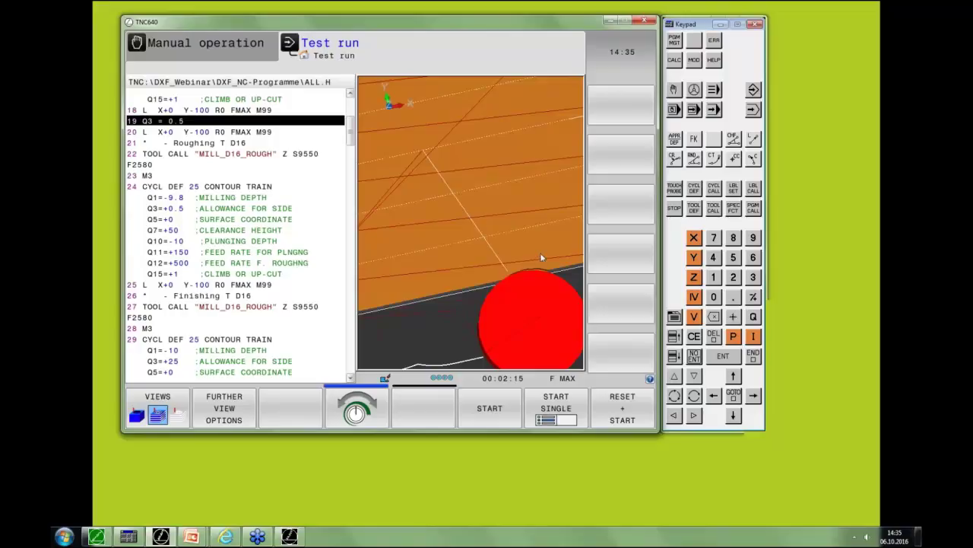
left_click(752, 89)
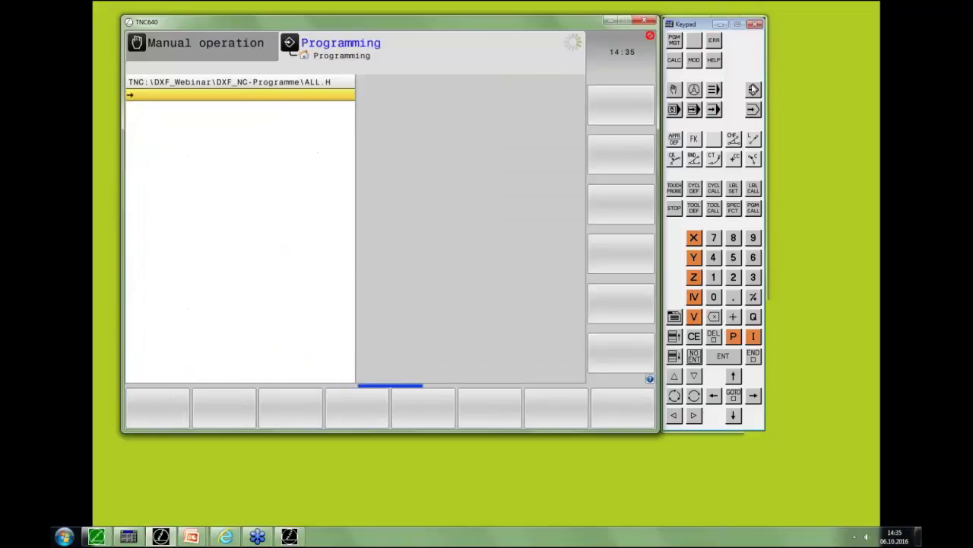
left_click(675, 41)
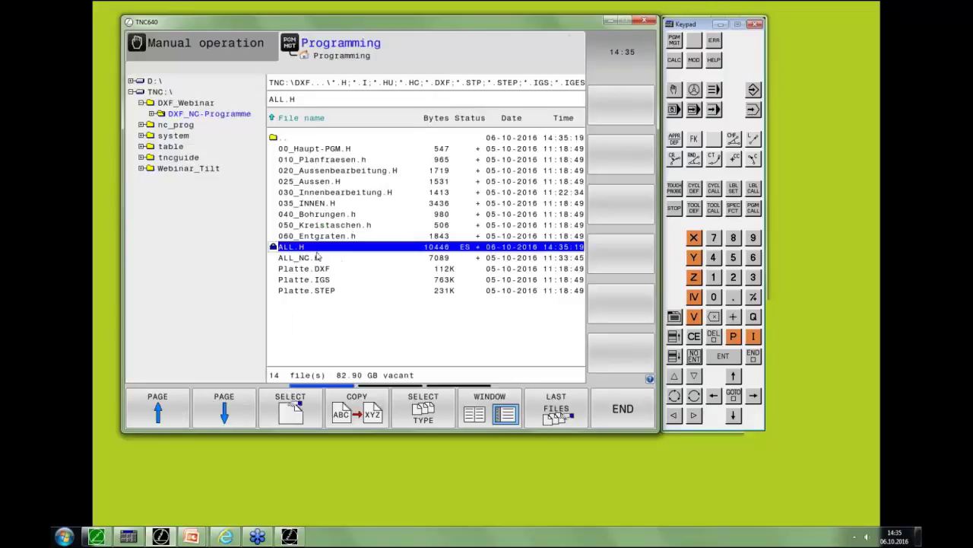
left_click(177, 103)
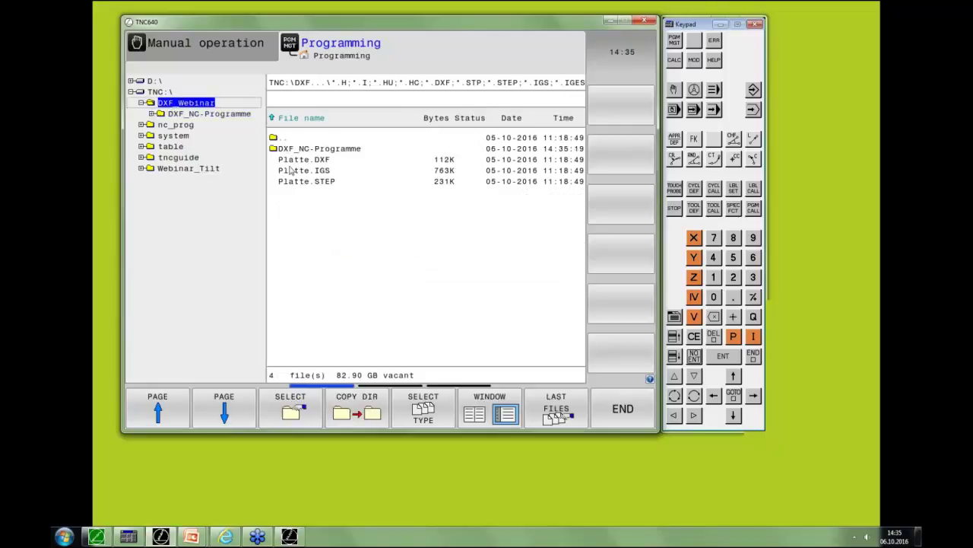
left_click(157, 91)
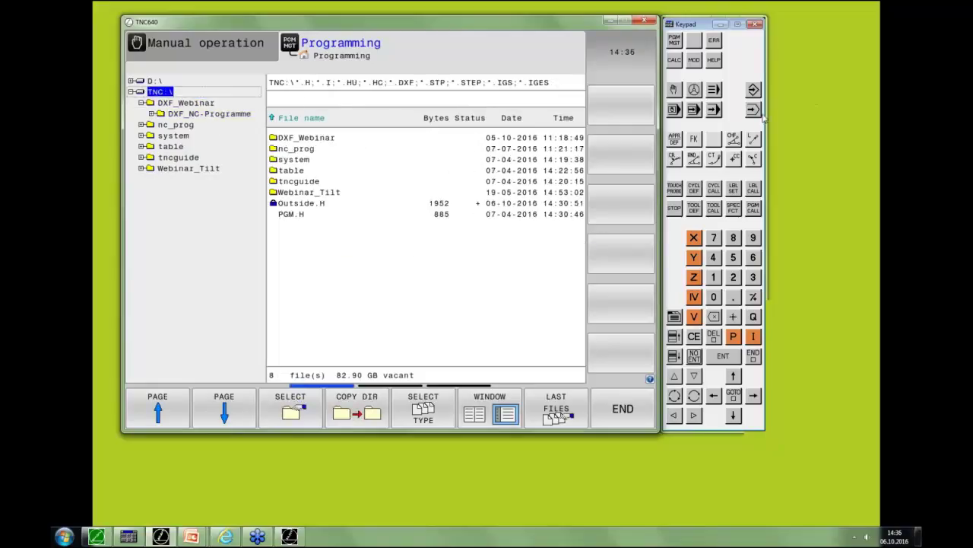
Step: Open the contour program Outside.H from the TNC:\ root folder in Test run
left_click(759, 112)
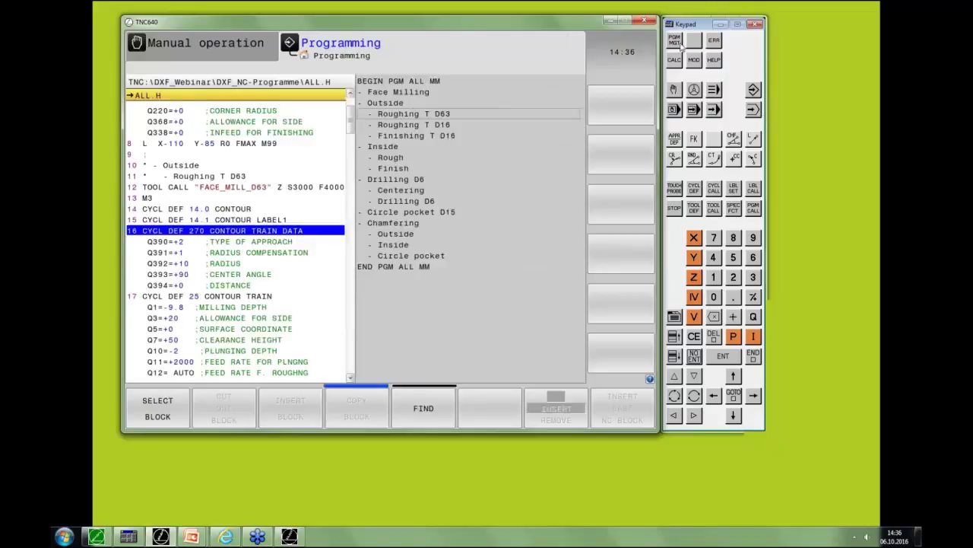
left_click(753, 110)
left_click(674, 40)
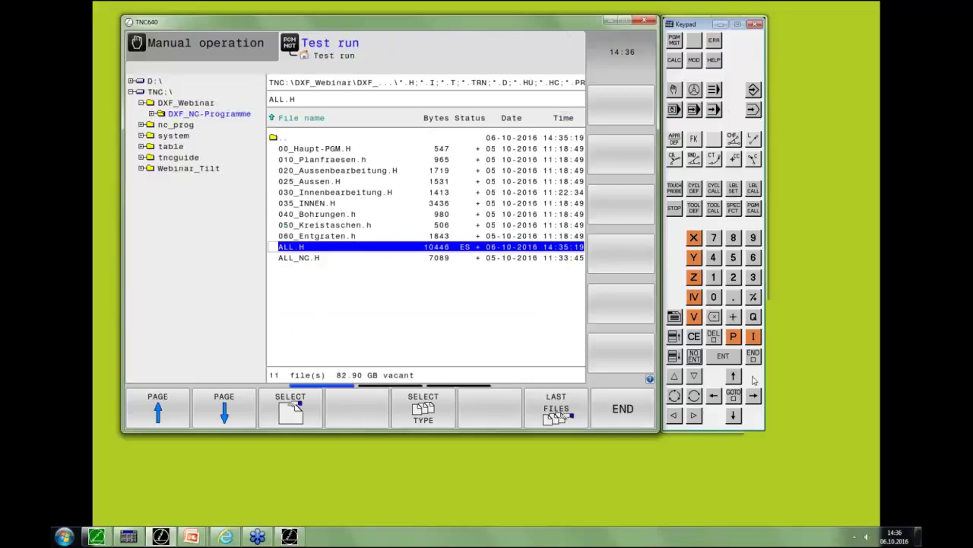
left_click(726, 357)
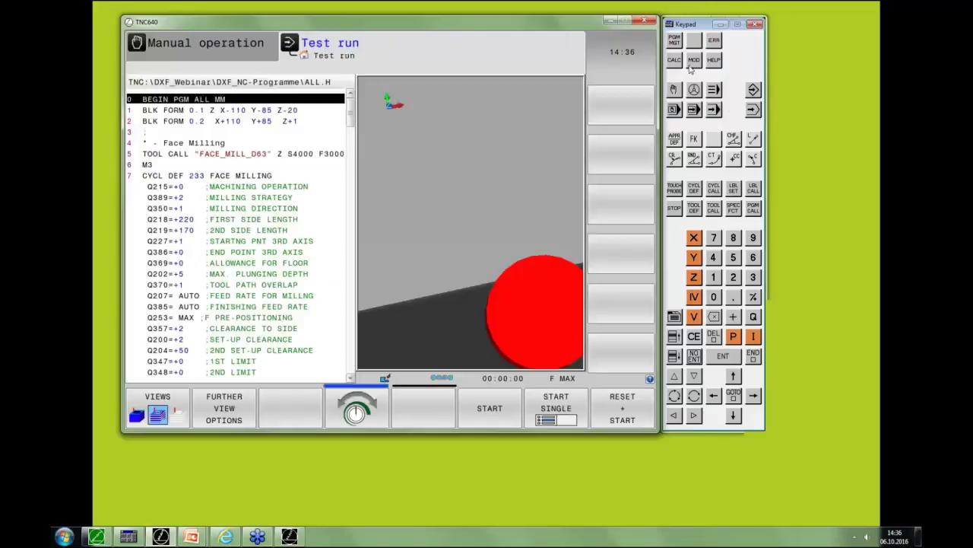
left_click(675, 42)
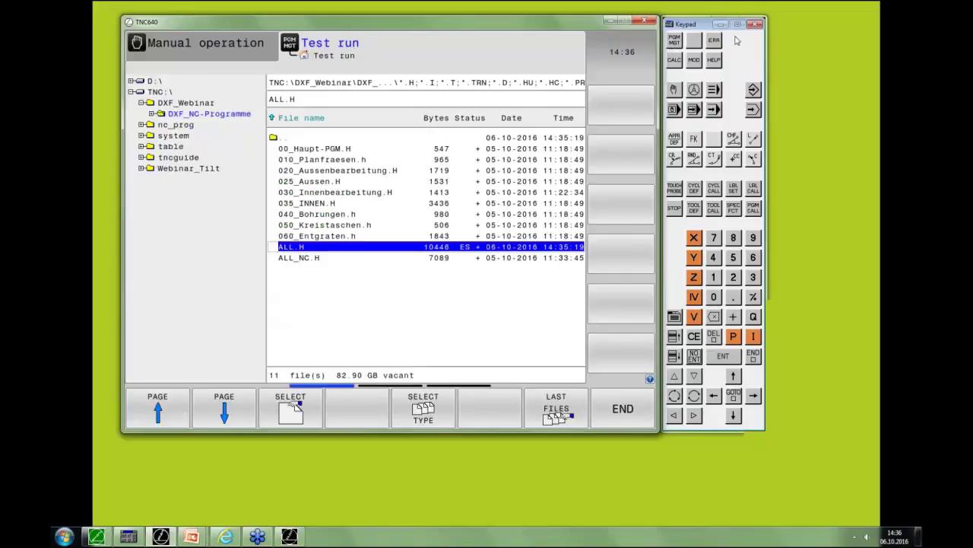
left_click(159, 92)
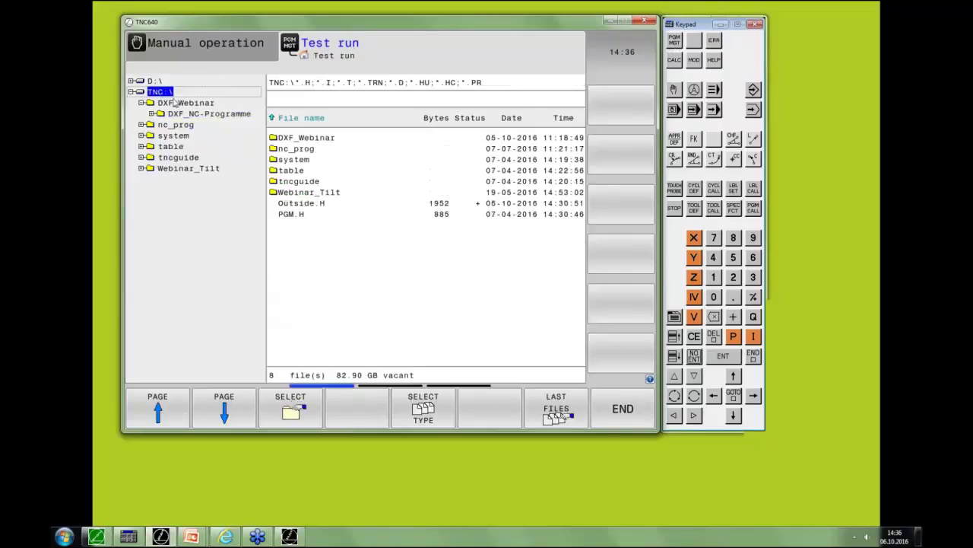
double_click(323, 206)
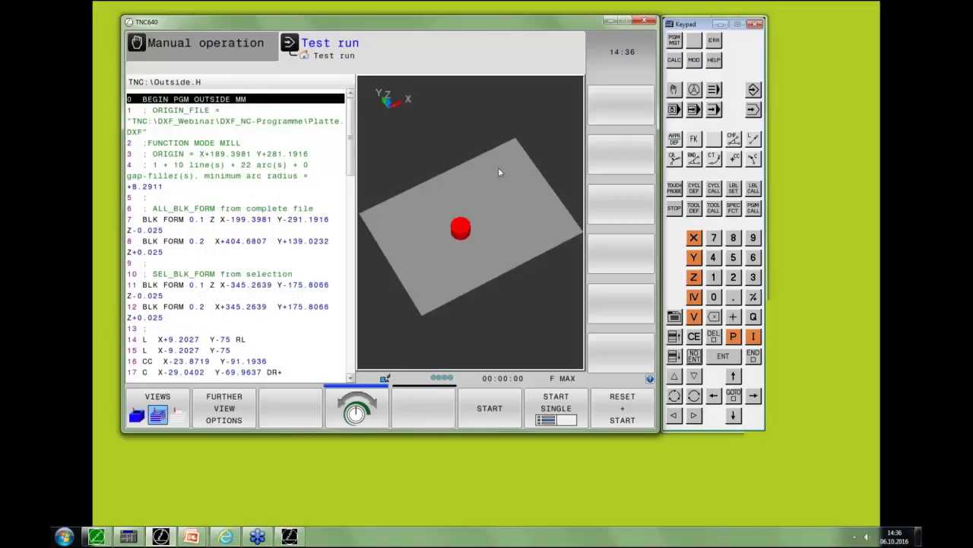
Step: Examine the blocks of Outside.H from the program start to the first contour point in block 14
key("Down")
key("Down")
key("Down")
key("Down")
key("Down")
key("Down")
key("Down")
key("Down")
key("Down")
key("Down")
key("Down")
key("Down")
key("Down")
key("Down")
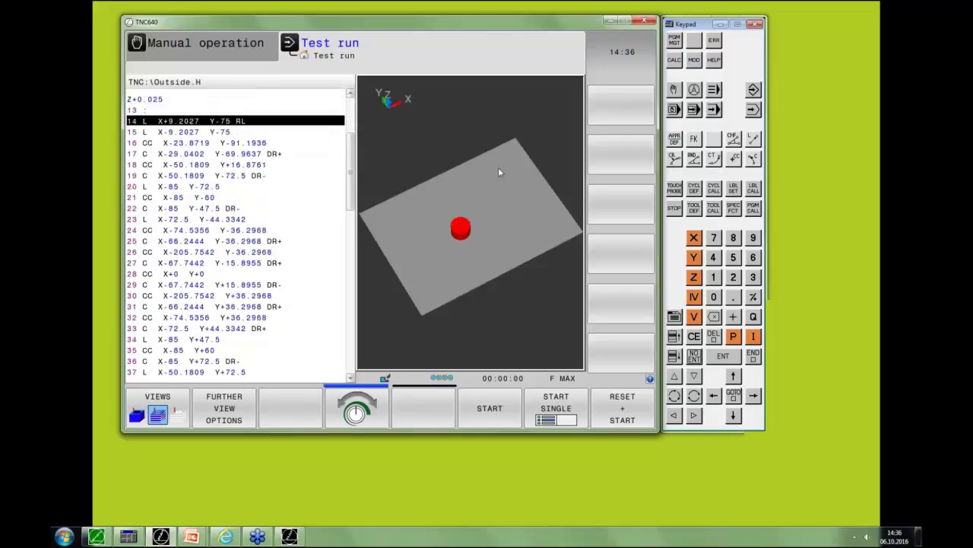
Step: Switch to Programming mode and open Outside.H from the list of last files
key("F2")
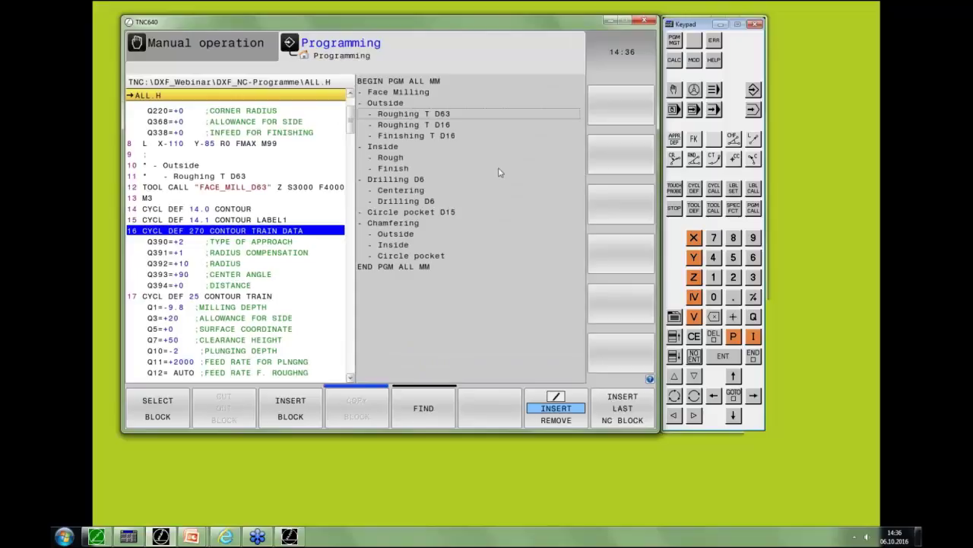
key("F9")
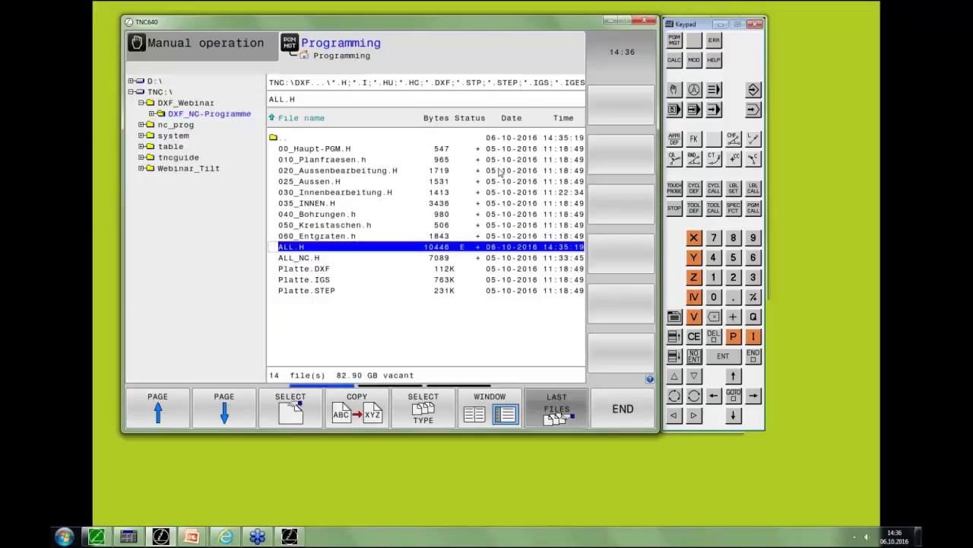
key("F7")
key("Return")
Step: Set the X coordinate of the first contour point in block 14 of Outside.H to 0
key("Down")
key("Down")
key("Down")
key("Down")
key("Down")
key("Down")
key("Down")
key("Down")
key("Down")
key("Down")
key("Down")
key("Down")
key("Down")
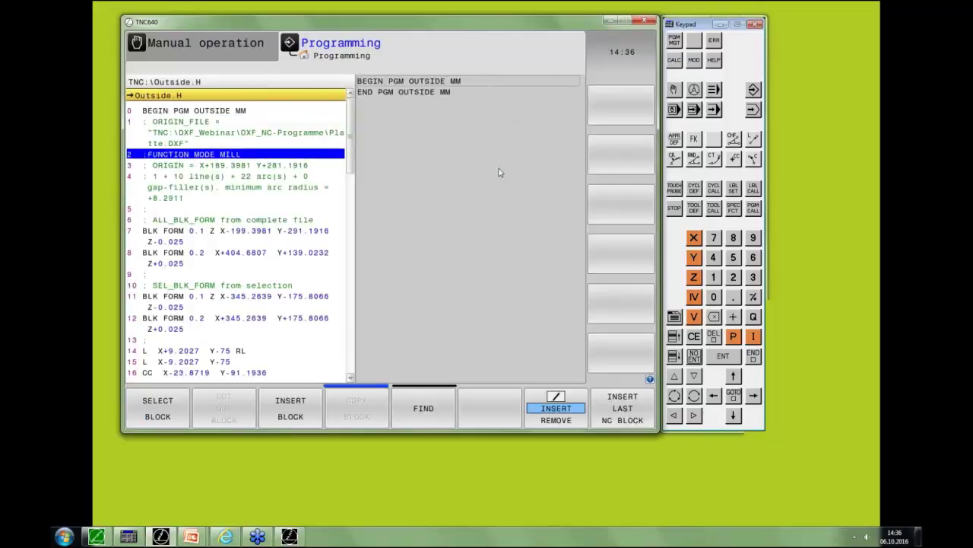
key("Right")
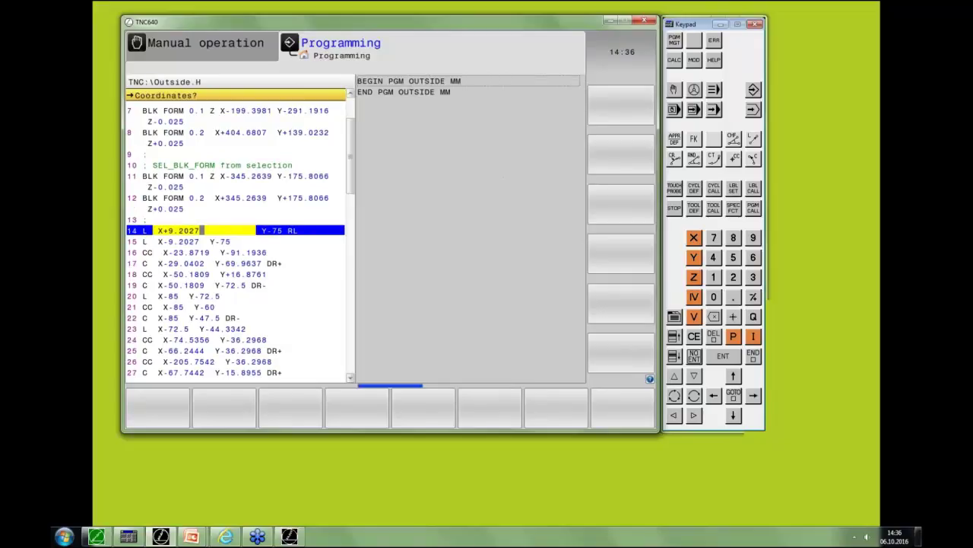
type("0")
key("Return")
key("End")
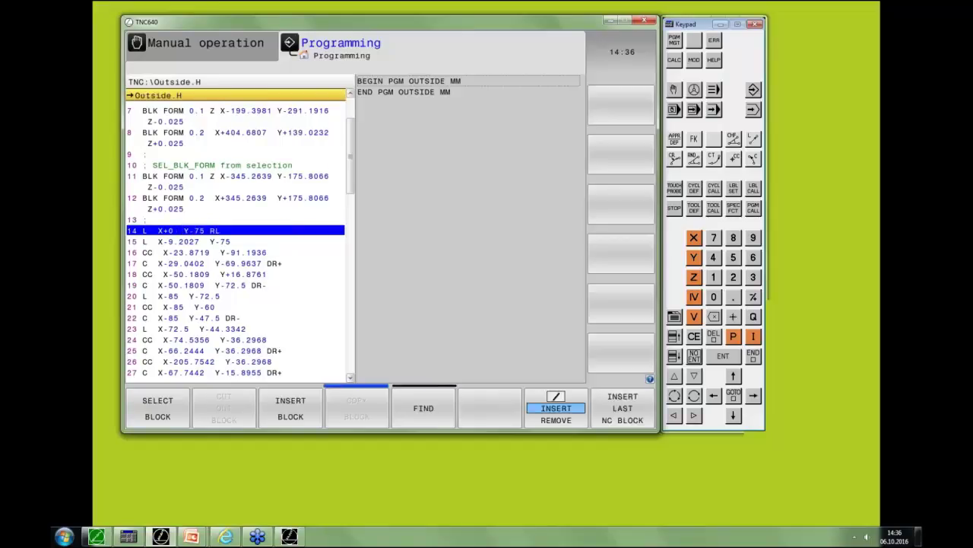
Step: Set the X coordinate of the linear move in block 15 to 0
key("Down")
key("Right")
type("0")
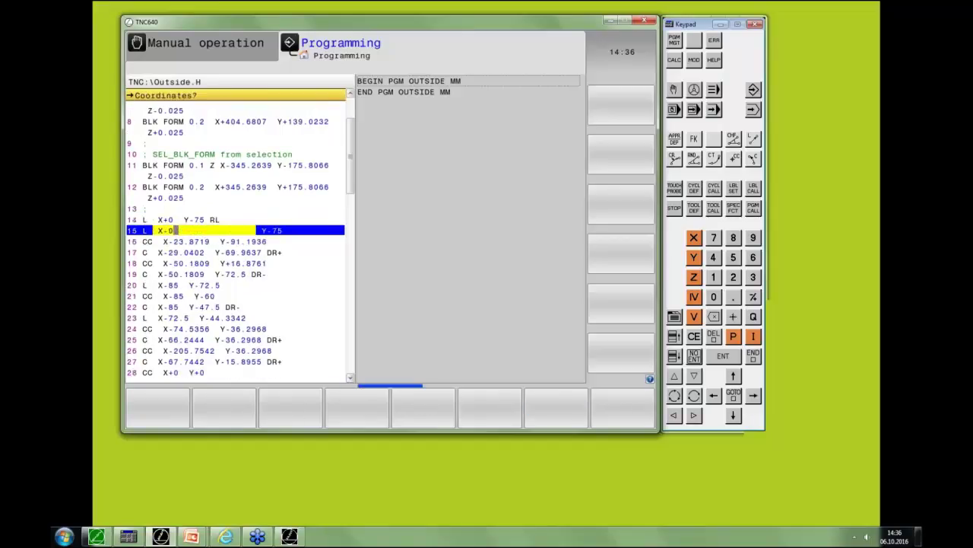
key("Return")
key("End")
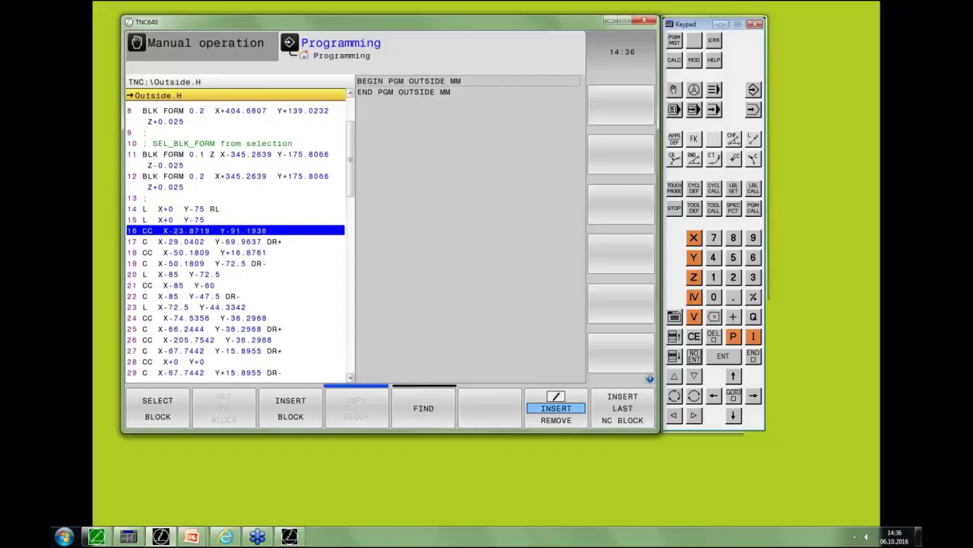
Step: Add a closing linear block L X+0 after the last arc in block 68, just before the program end
key("Down")
key("Down")
key("Down")
key("Down")
key("Down")
key("Down")
key("Down")
key("Down")
key("Down")
key("Down")
key("Down")
key("Down")
key("Down")
key("Down")
key("Down")
key("Down")
key("Down")
key("Down")
key("Down")
key("Down")
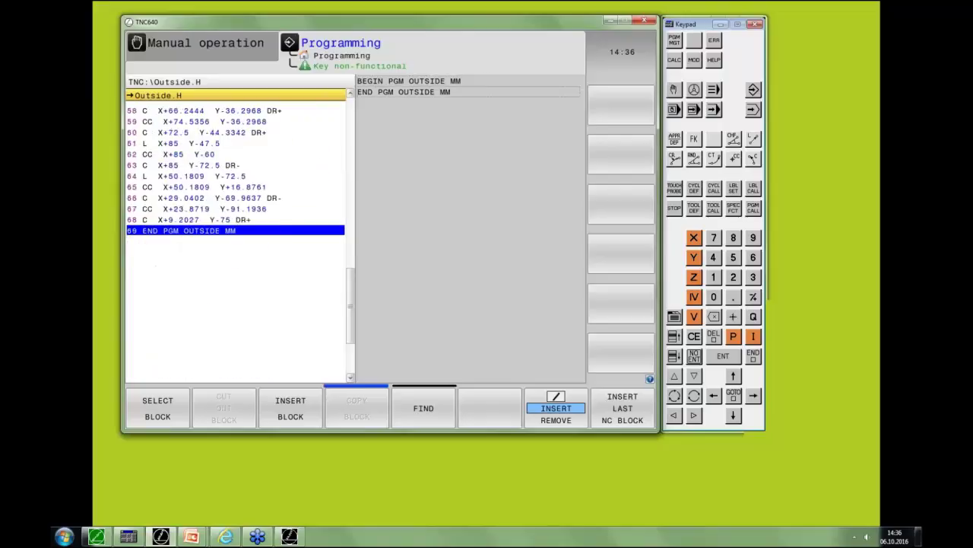
key("Up")
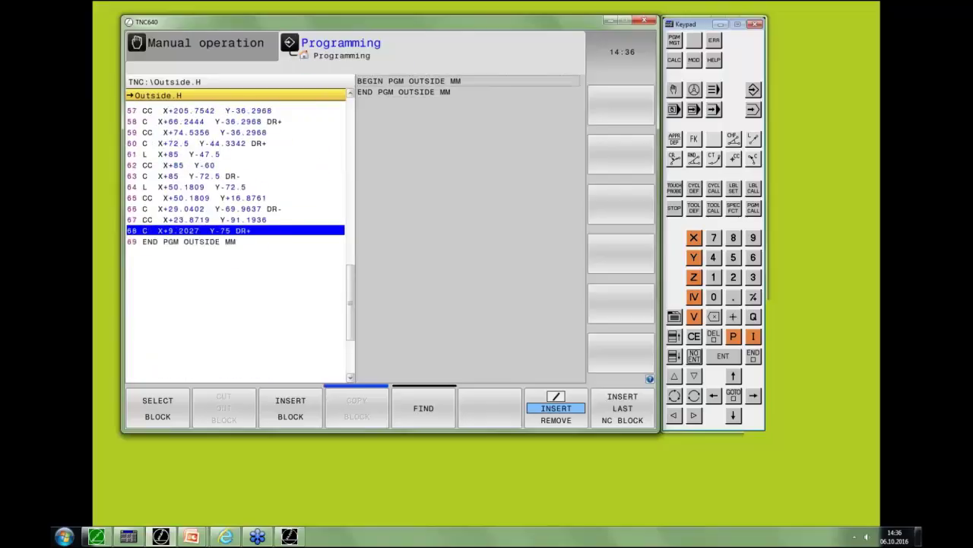
key("l")
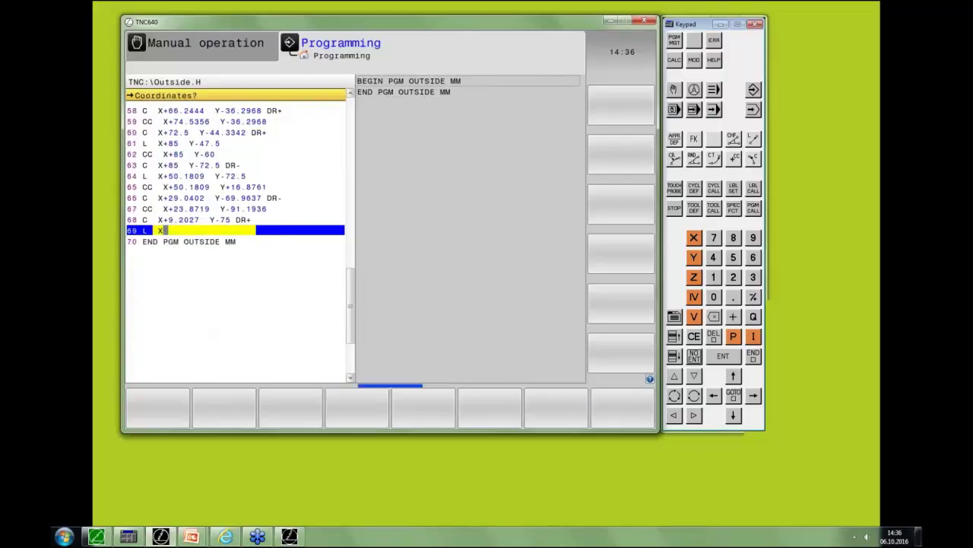
type("0")
key("End")
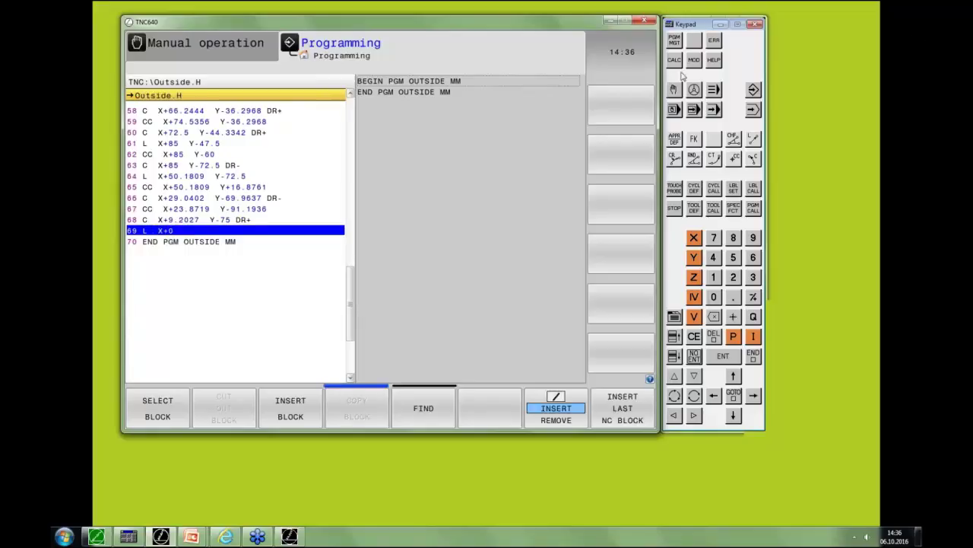
Step: In Test run, try to simulate Outside.H, and load the recent file ALL.H and simulate it from the start
left_click(753, 110)
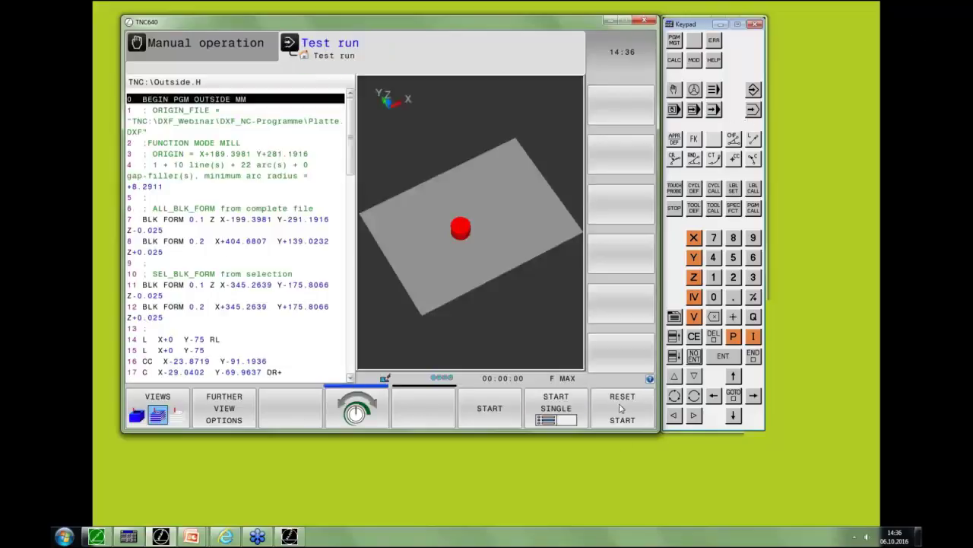
left_click(620, 408)
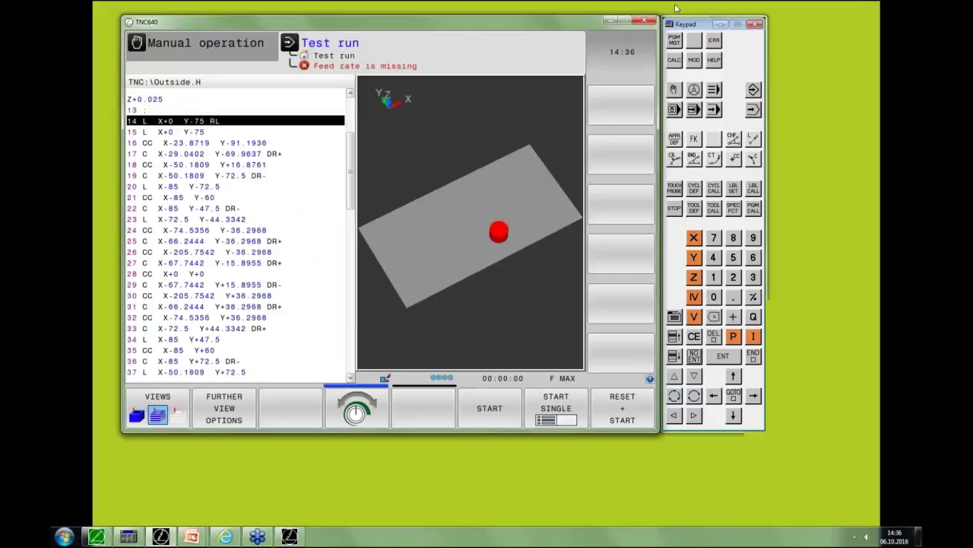
left_click(674, 39)
left_click(556, 409)
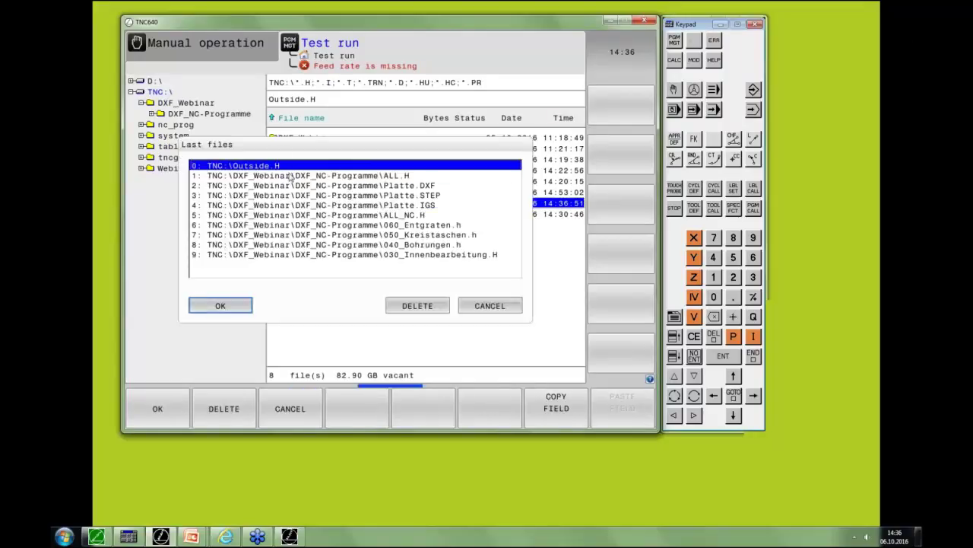
left_click(291, 177)
left_click(237, 310)
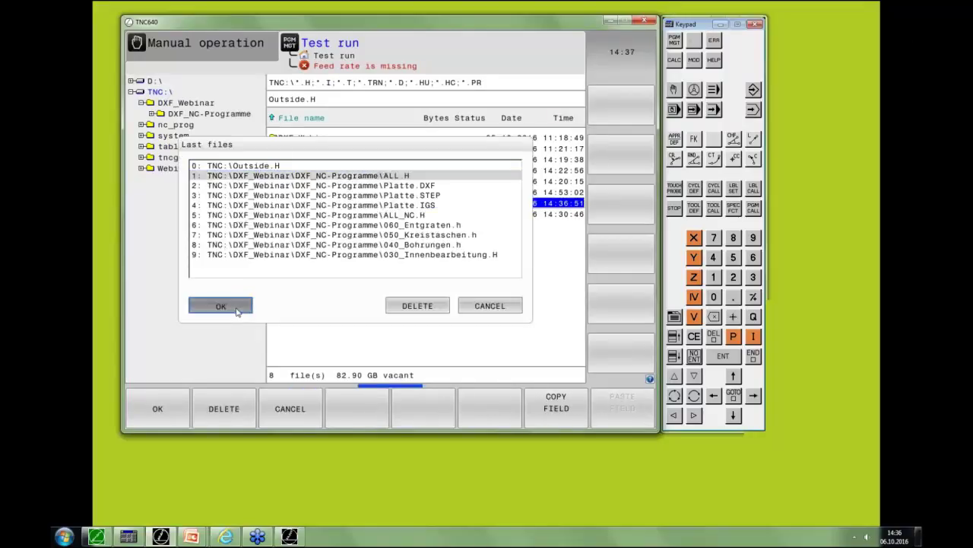
left_click(644, 408)
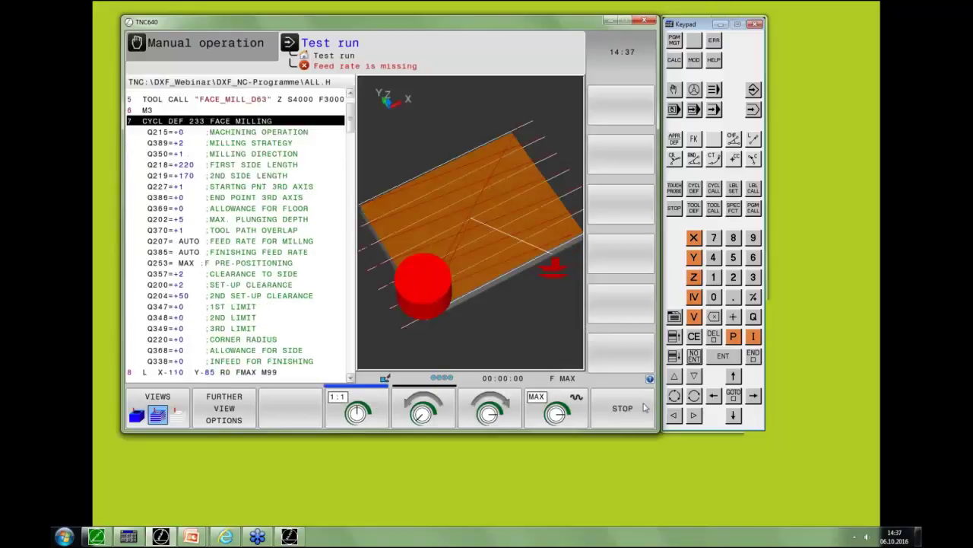
Step: Return to Outside.H in Programming mode and check its blocks from the start to the first circle center in block 16
left_click(753, 89)
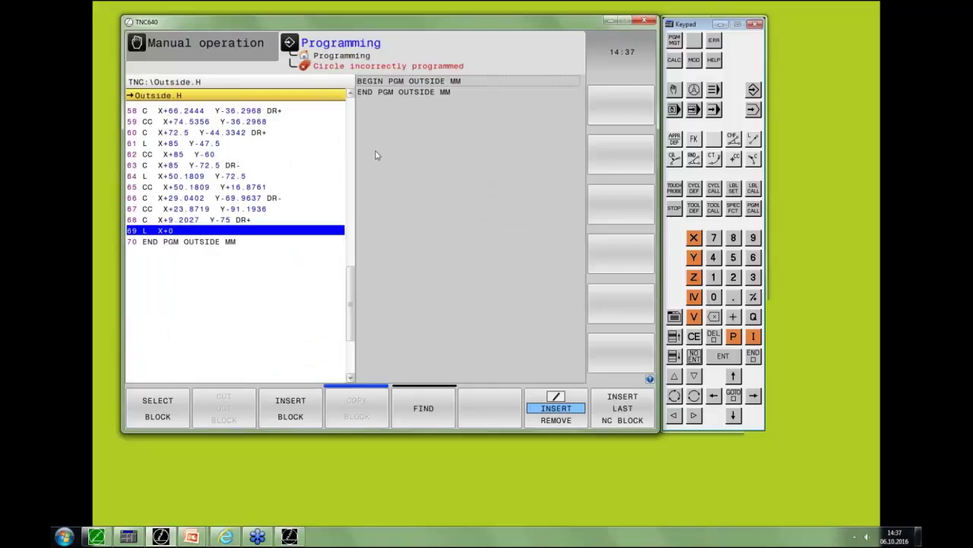
key("Down")
key("Down")
key("Down")
key("Down")
key("Down")
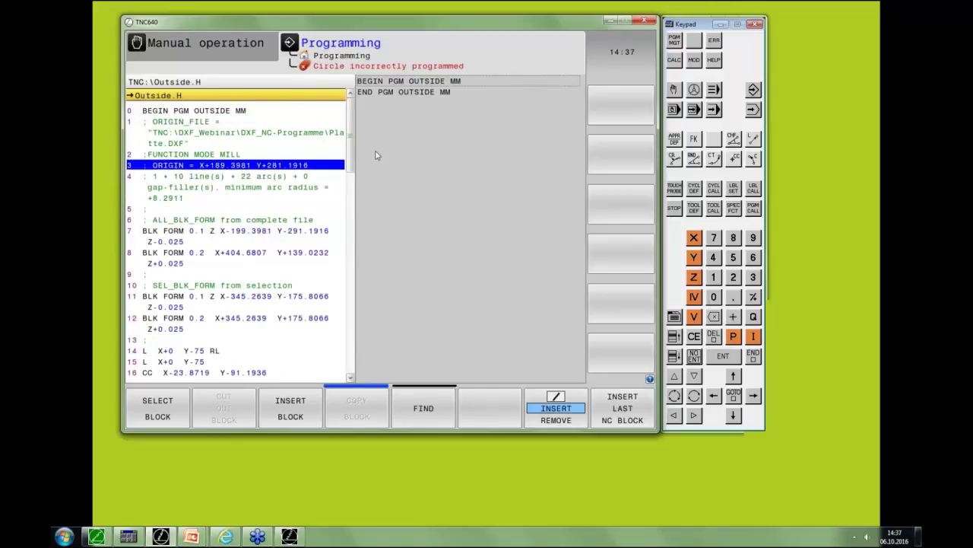
key("Down")
key("Down")
key("Down")
key("Down")
key("Down")
key("Down")
key("Down")
key("Down")
key("Down")
key("Down")
key("Down")
key("Down")
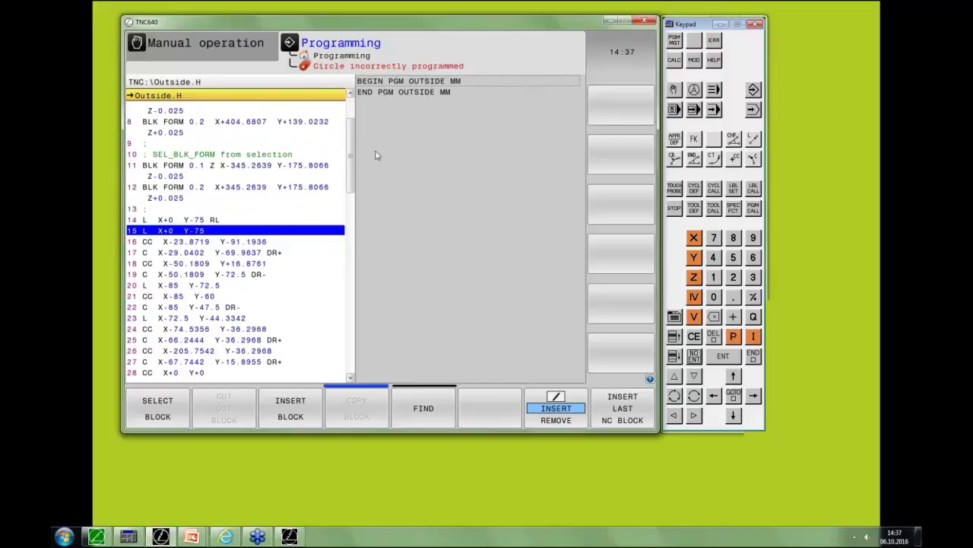
key("Down")
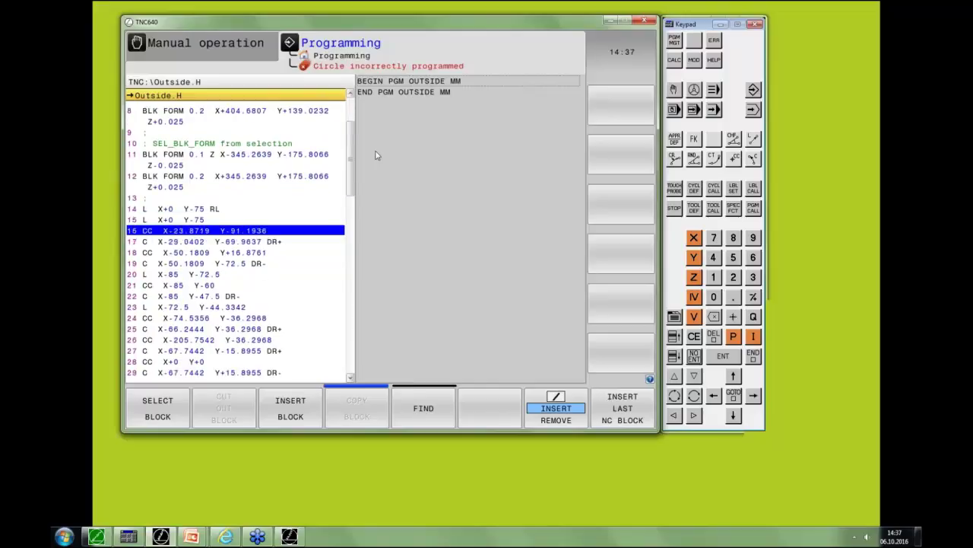
key("Up")
key("Up")
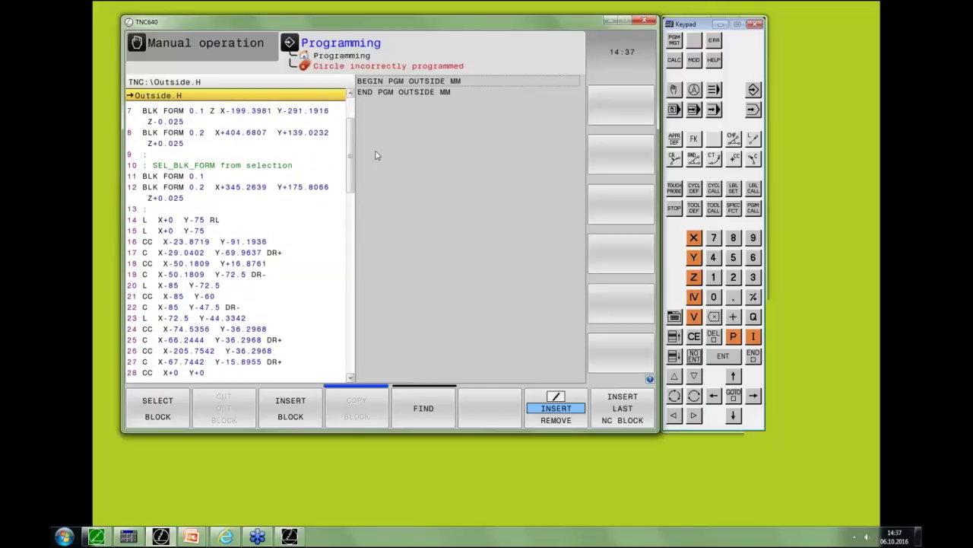
key("Down")
key("Right")
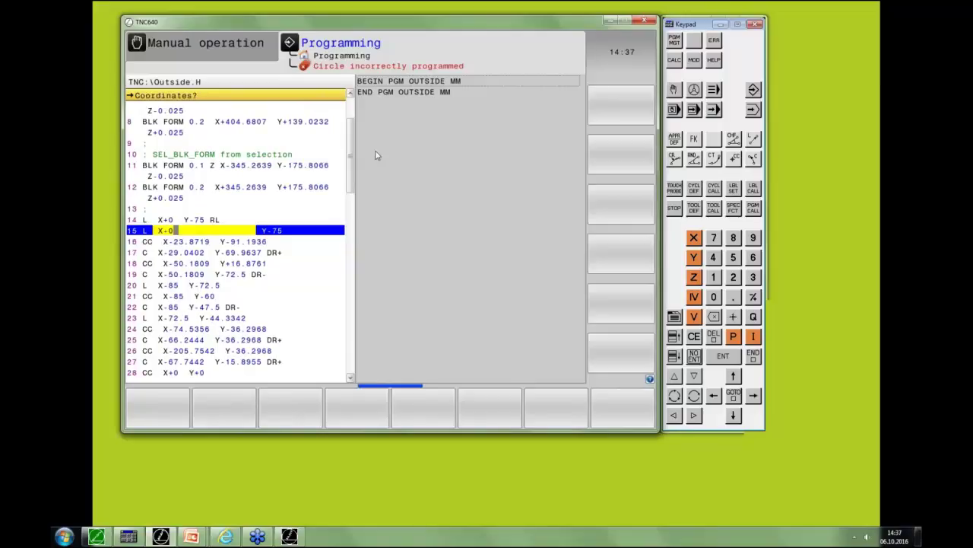
left_click(753, 355)
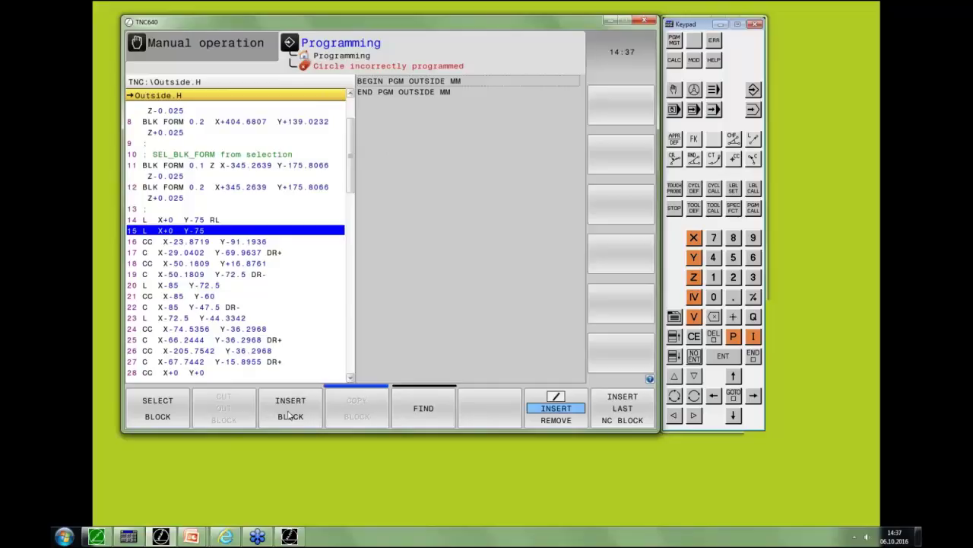
Step: Delete the faulty contour program Outside.H from the TNC root directory in the file manager
left_click(675, 40)
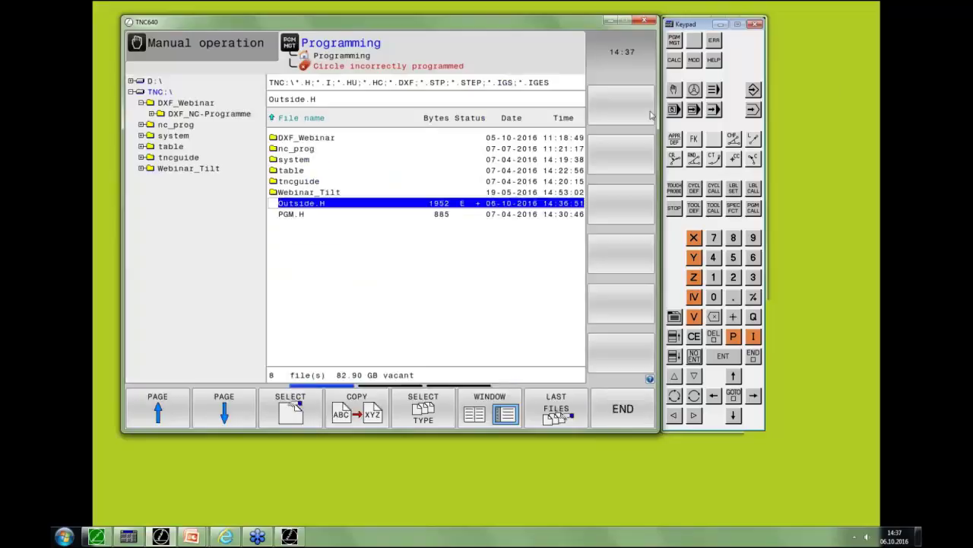
key("Delete")
key("Return")
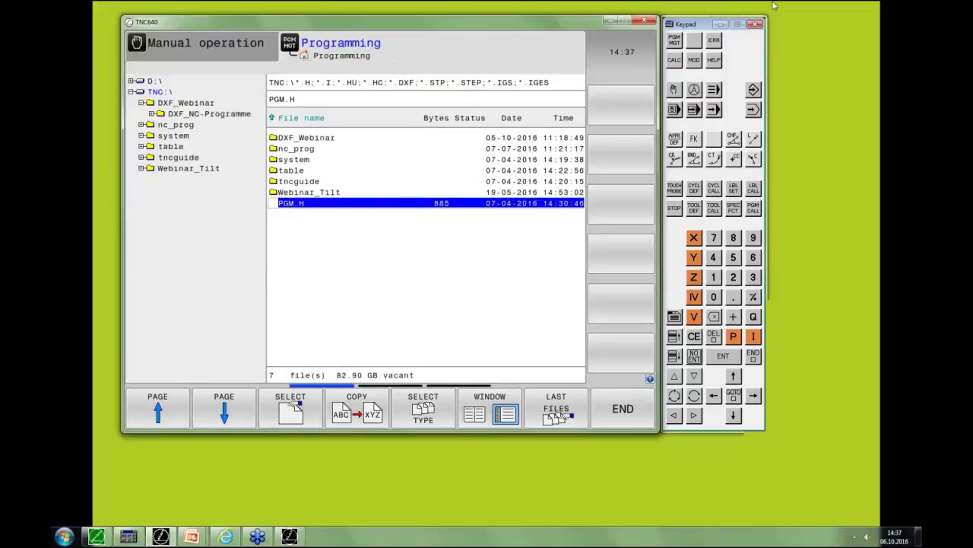
Step: In the Platte.DXF drawing, clear the ellipse selection and select the whole outer contour, starting at the lower-edge arc beside the short flat segment
left_click(753, 89)
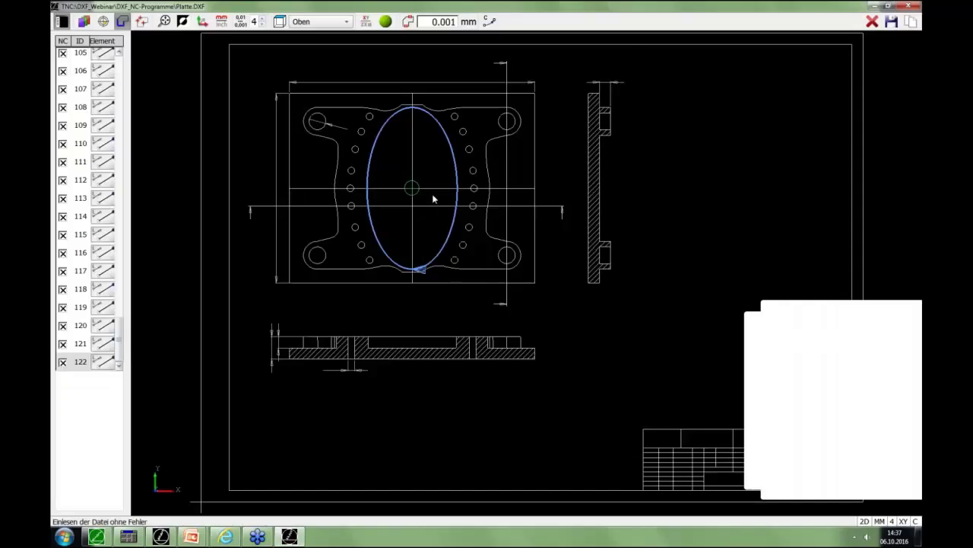
left_click(873, 21)
scroll(426, 268, "up", 3)
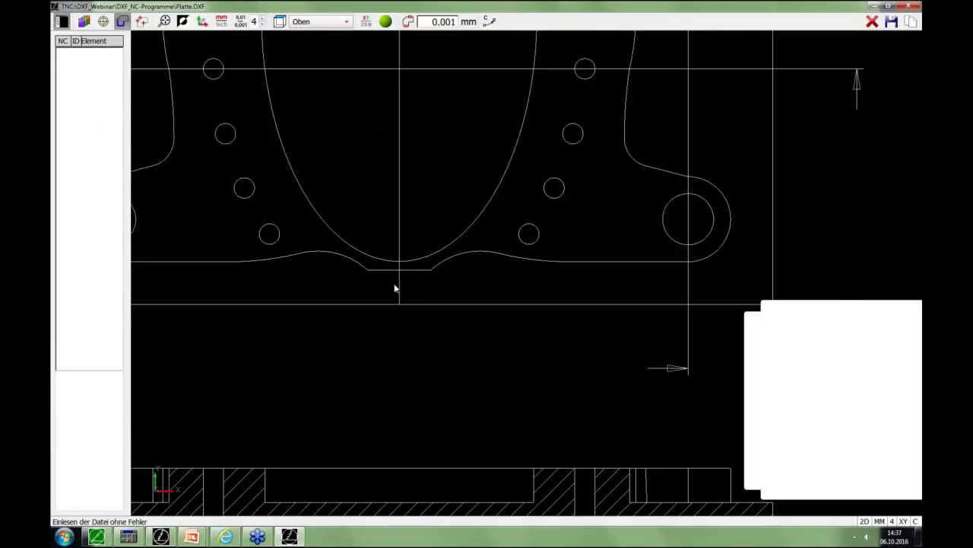
scroll(397, 271, "down", 3)
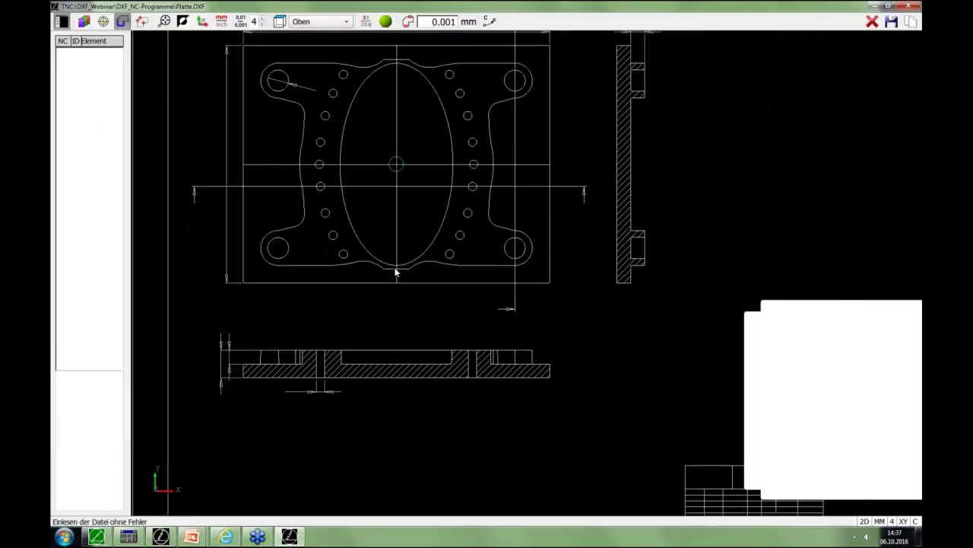
scroll(395, 272, "up", 1)
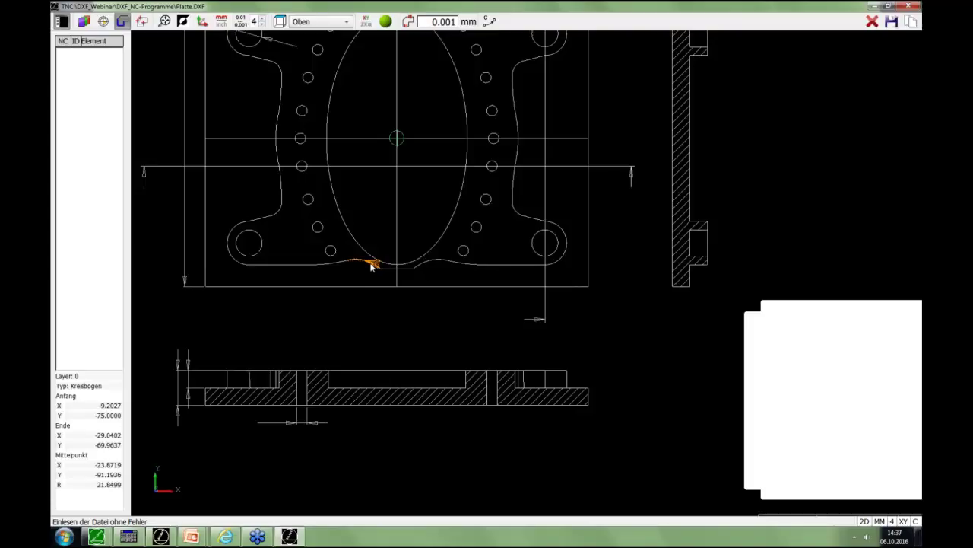
left_click(375, 264)
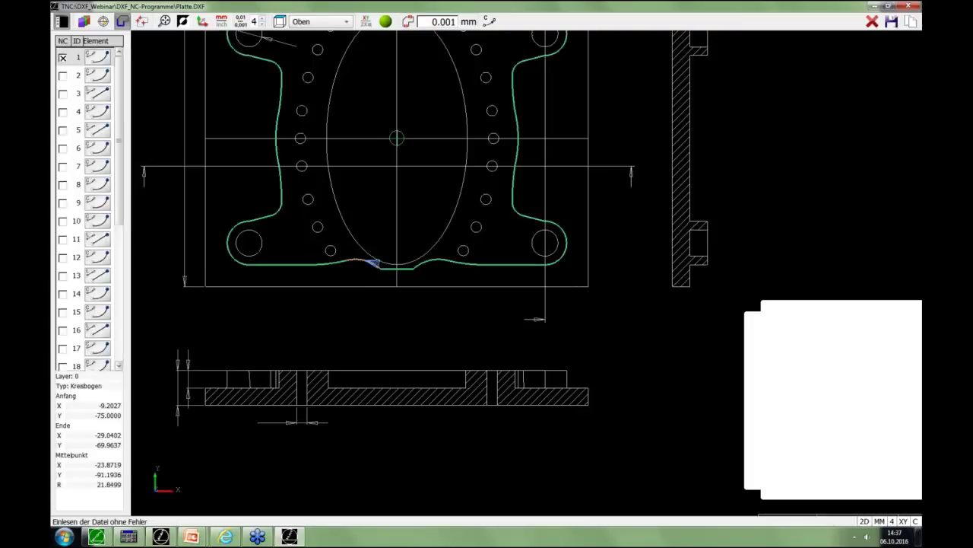
left_click(407, 272)
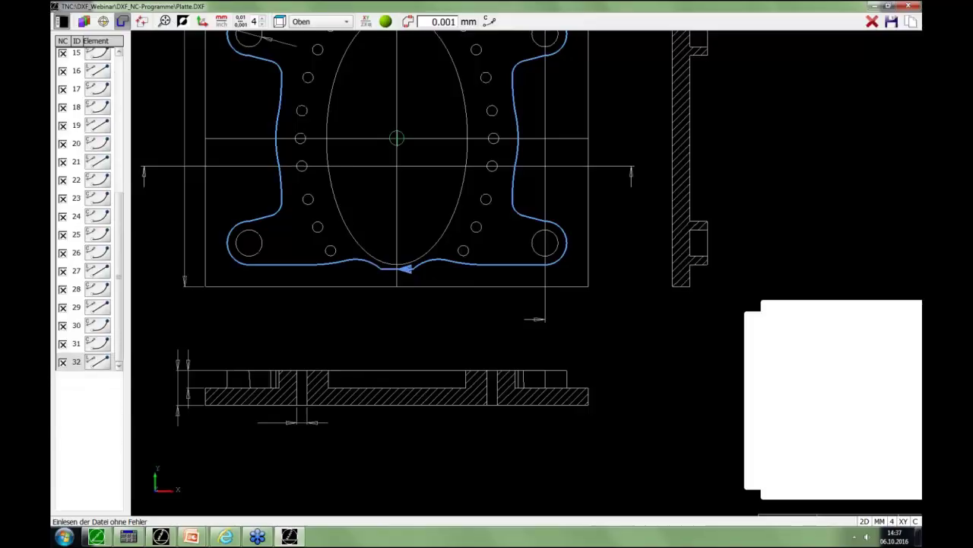
Step: Save the selected outer contour as a contour program named Outside in the TNC folder
left_click(890, 22)
type("Outside")
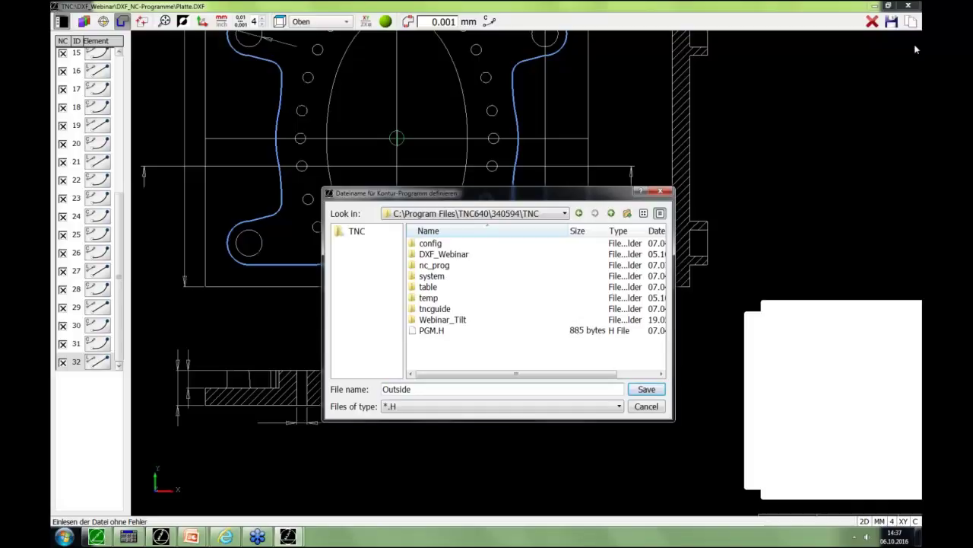
key("Return")
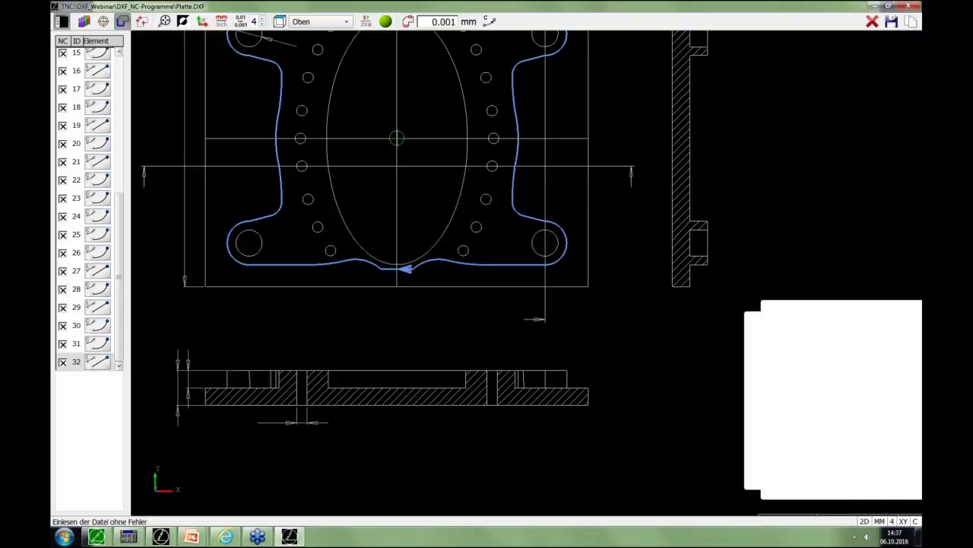
Step: Switch back to the TNC640 control, open ALL.H from the recently used files and simulate it from the start in Test run
left_click(874, 6)
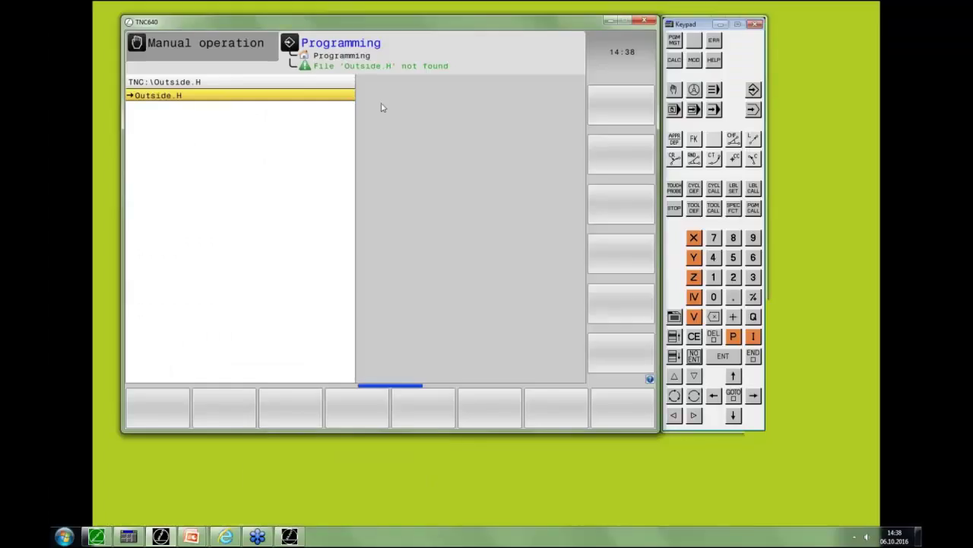
left_click(674, 42)
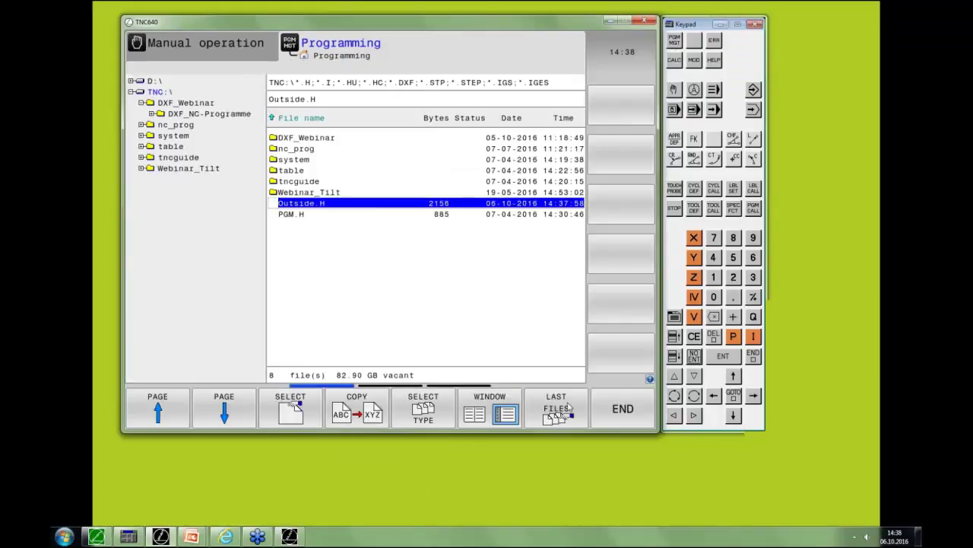
left_click(566, 391)
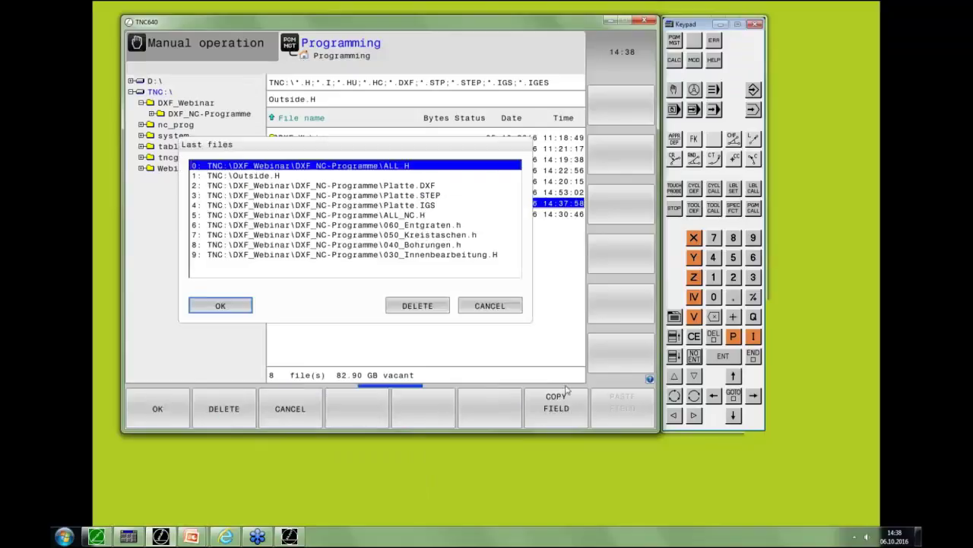
left_click(221, 305)
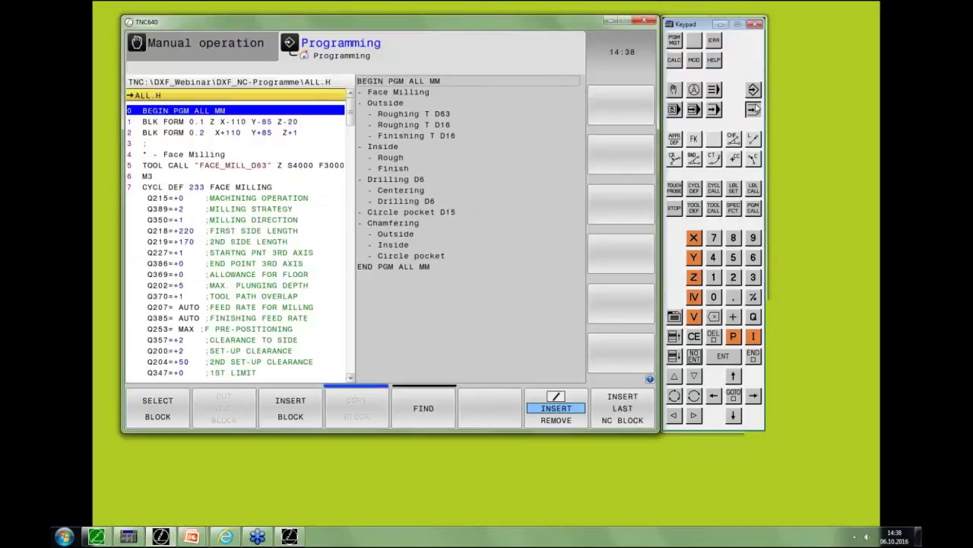
left_click(753, 109)
left_click(622, 406)
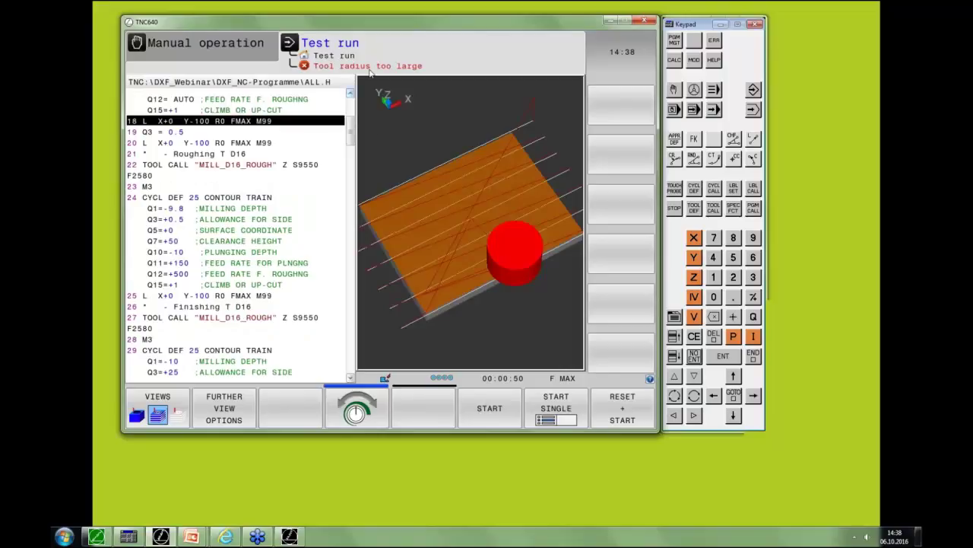
Step: Examine the Outside roughing section for tool D63 in ALL.H, down to the approach settings of cycle 270 CONTOUR TRAIN DATA
left_click(754, 90)
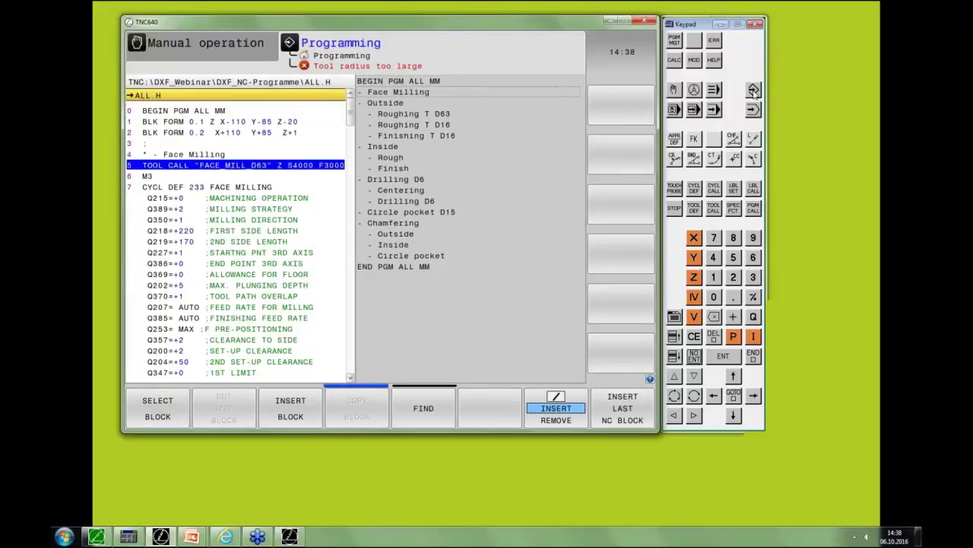
key("Down")
key("Down")
key("Down")
key("Down")
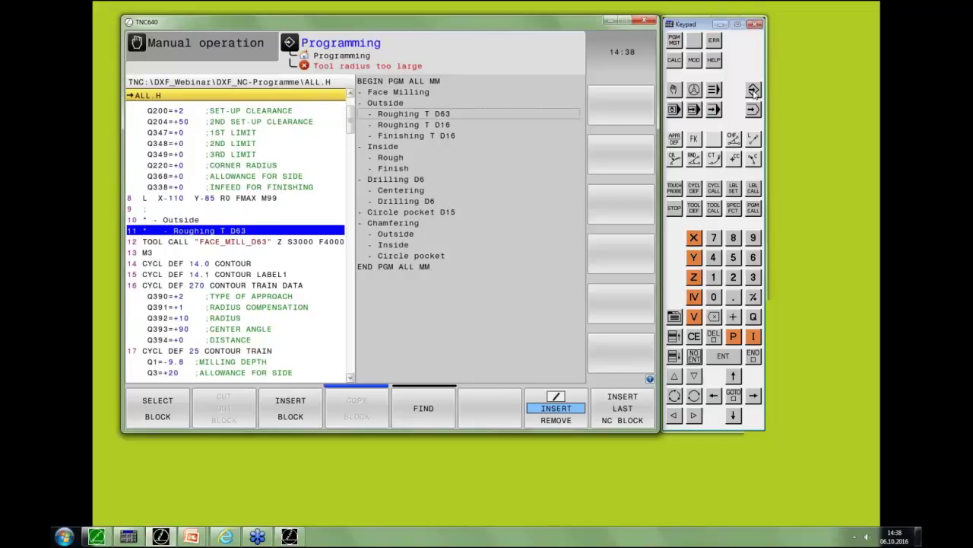
key("Down")
key("Down")
key("Down")
key("Down")
key("Down")
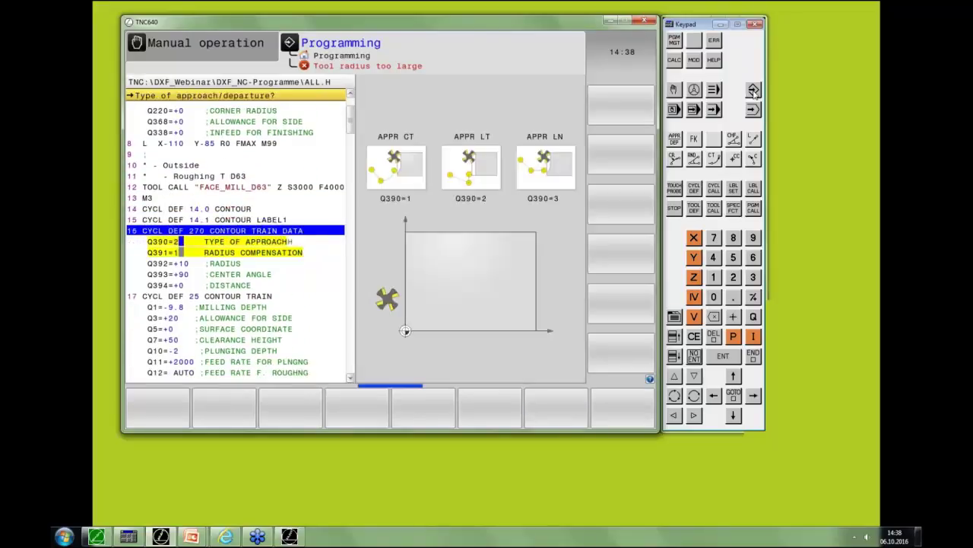
key("Down")
key("Up")
key("Up")
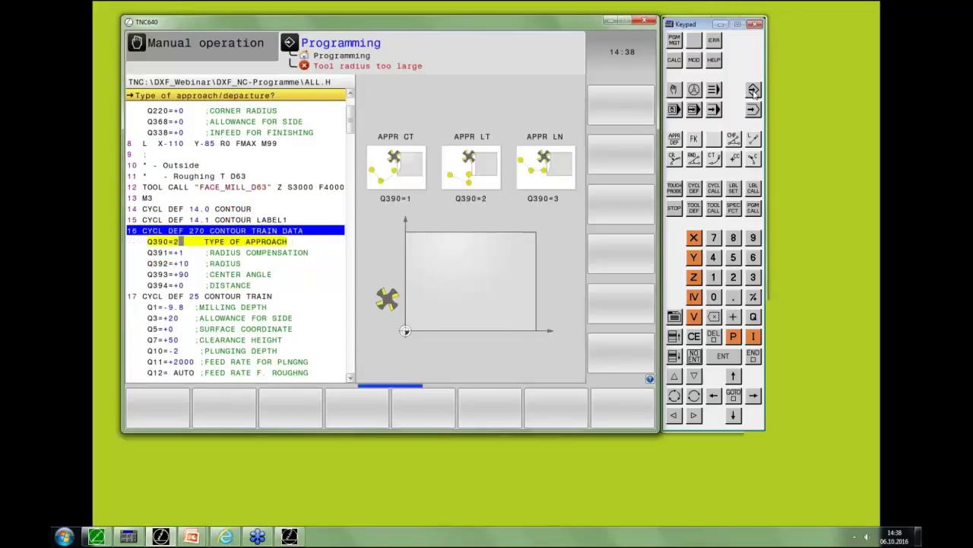
Step: Rerun the ALL.H simulation from the beginning and return to the Platte.DXF drawing
left_click(753, 110)
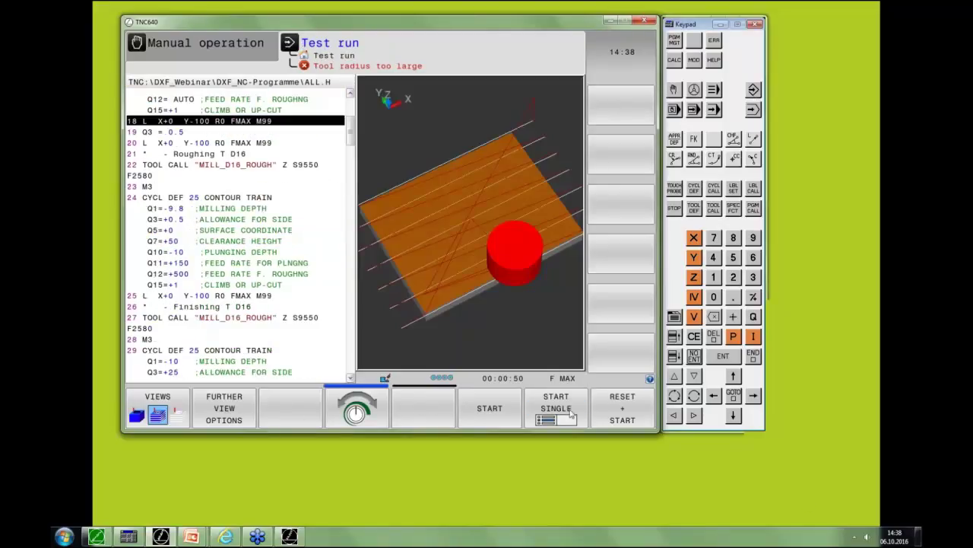
left_click(600, 414)
left_click(753, 90)
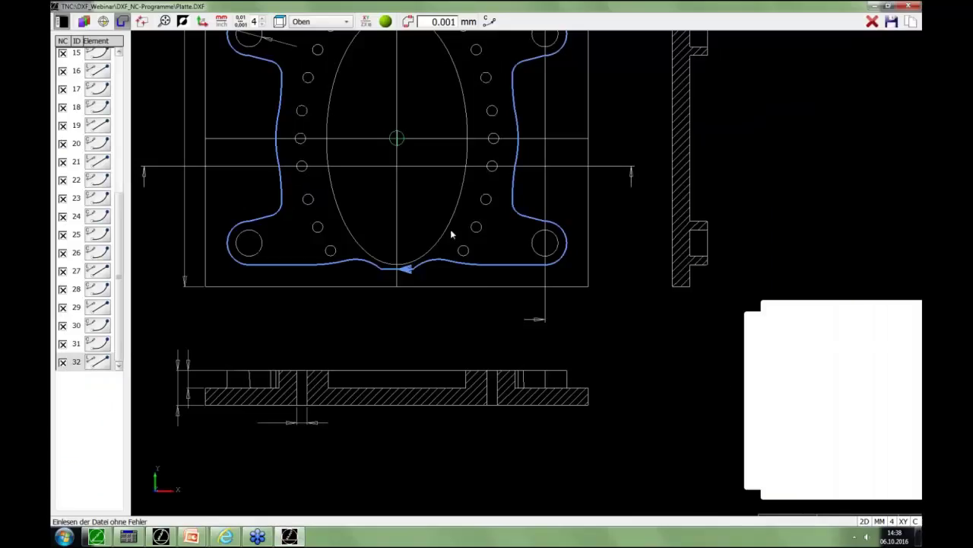
Step: Clear the contour selection and reselect the full outer contour, starting at the upper-left straight edge and closing at the adjoining corner arc
scroll(451, 221, "up", 2)
middle_click_drag(354, 102, 372, 261)
left_click(253, 185)
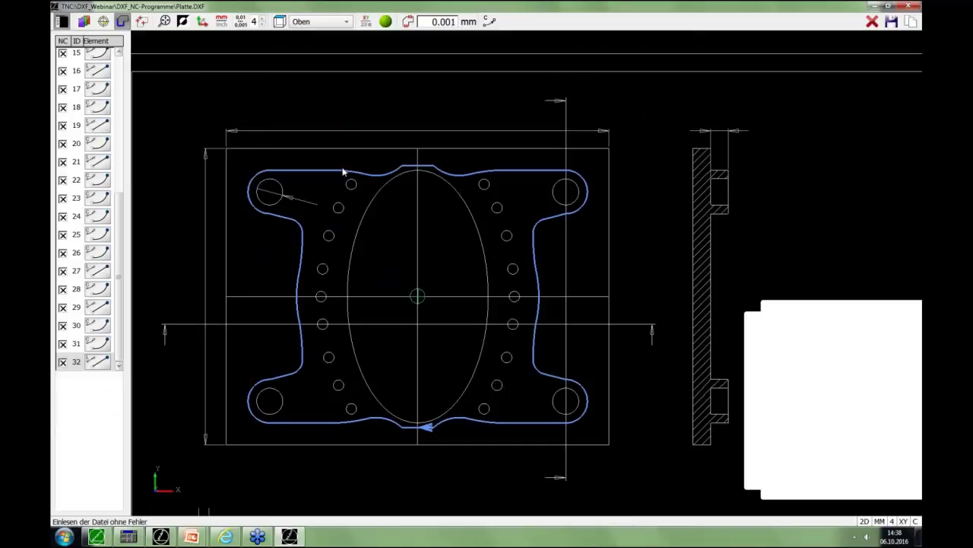
left_click(309, 175)
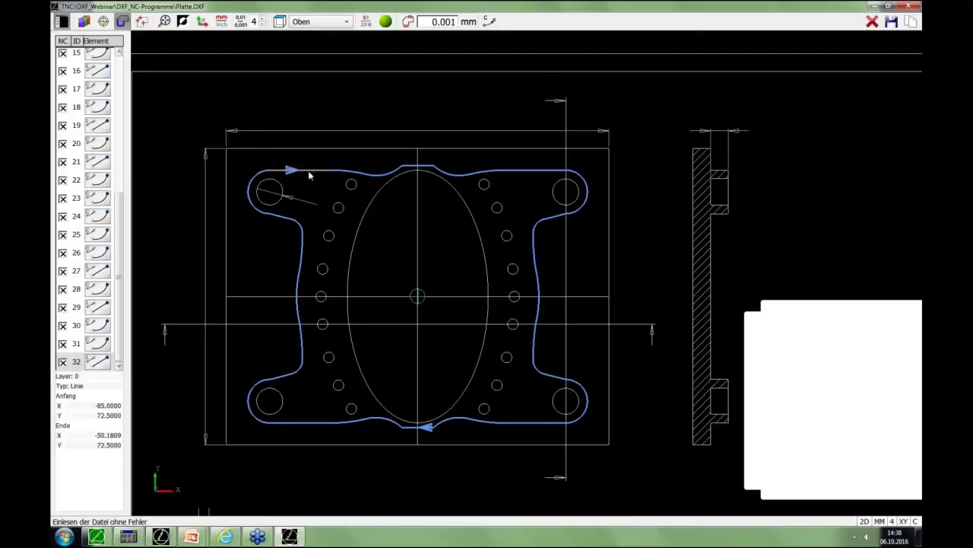
left_click(873, 22)
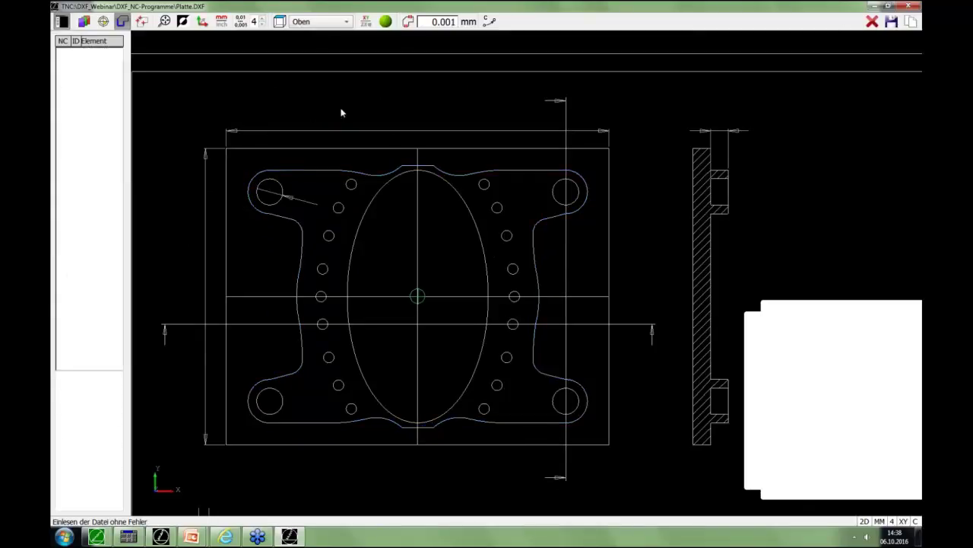
left_click(290, 172)
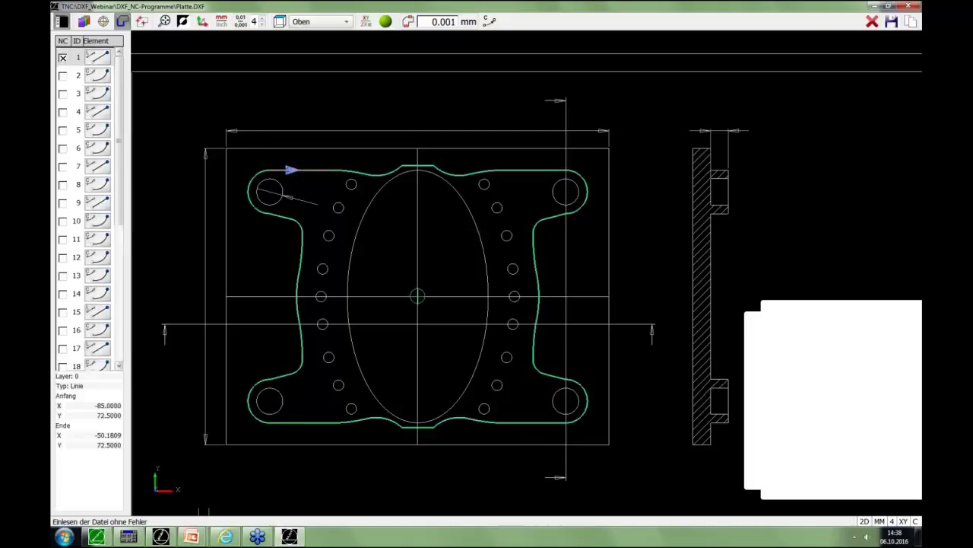
left_click(259, 176)
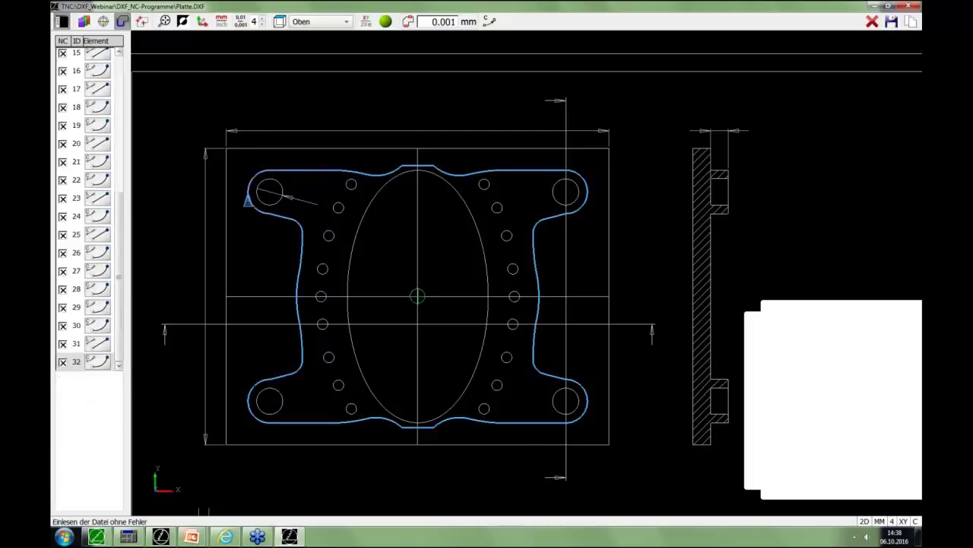
Step: Save the new contour selection over the existing Outside.H program in the TNC folder
left_click(890, 23)
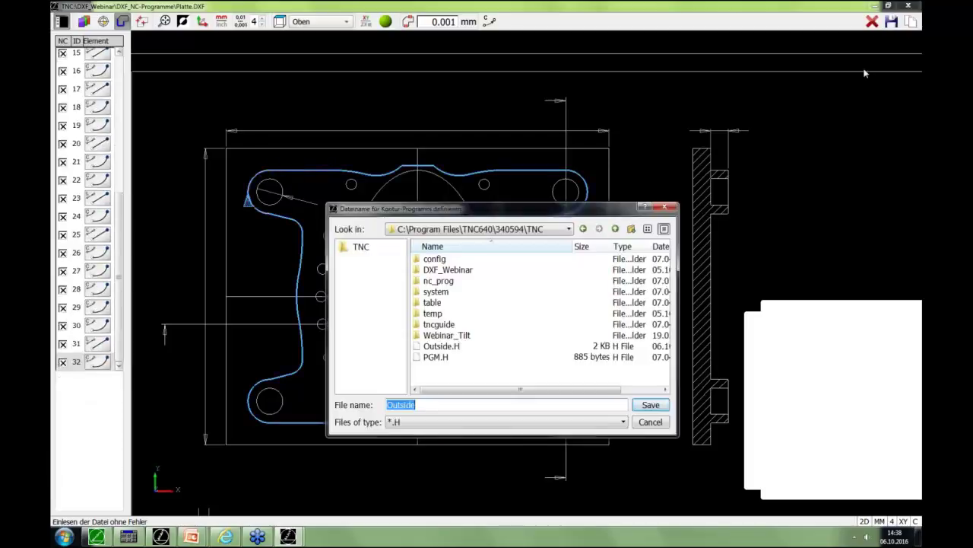
left_click(445, 348)
double_click(445, 348)
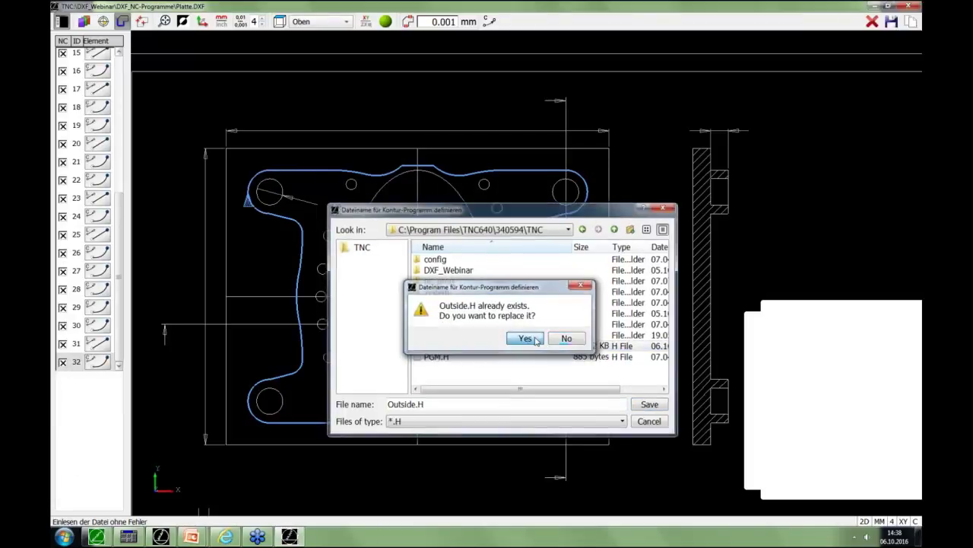
left_click(527, 337)
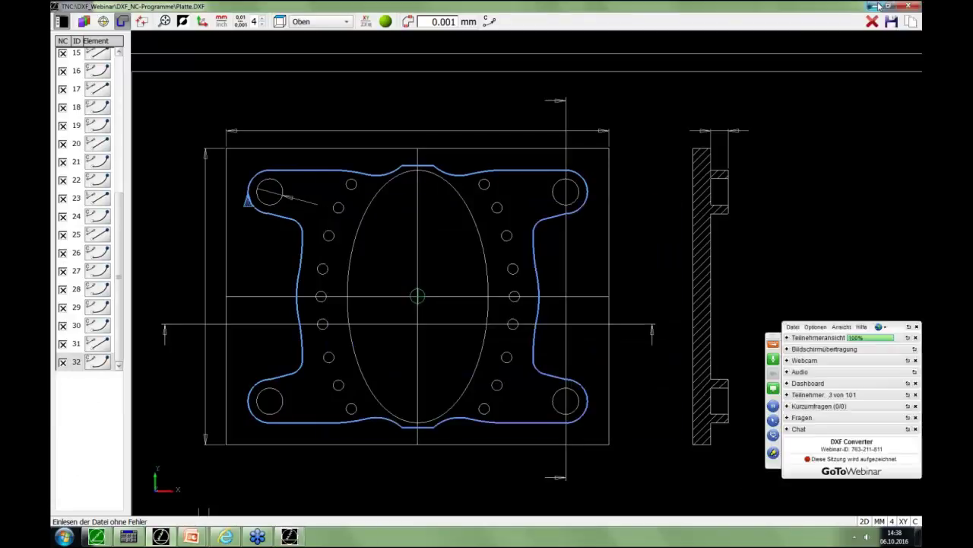
Step: Return to the TNC640 control, restart the ALL.H test run from the beginning and inspect the tool path around the workpiece's upper-left corner
left_click(876, 6)
left_click(751, 111)
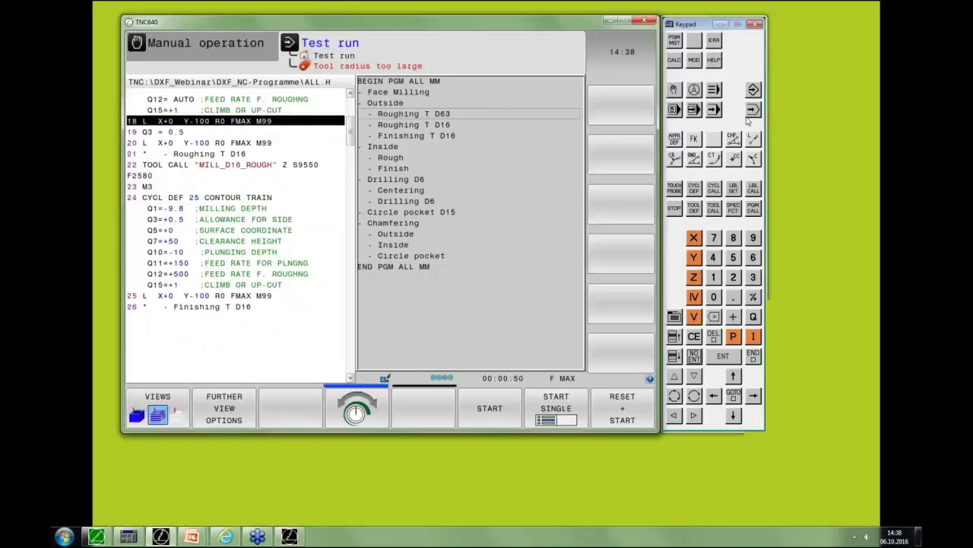
left_click(618, 410)
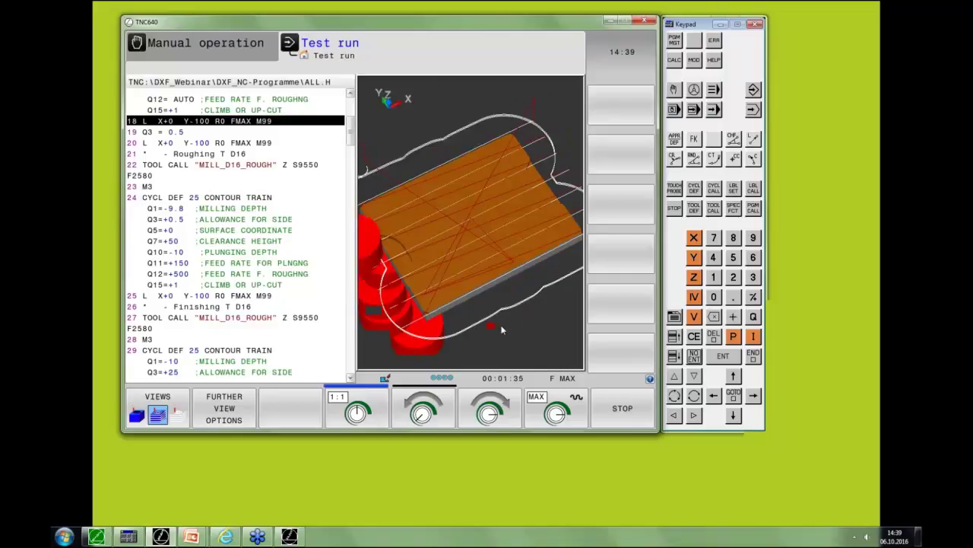
middle_click_drag(376, 168, 445, 176)
scroll(446, 182, "up", 2)
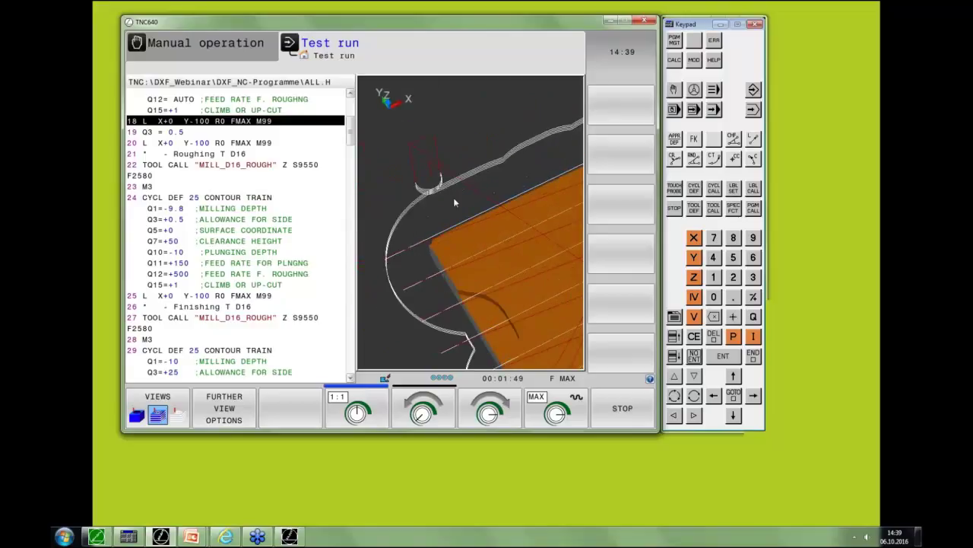
Step: Examine the outside contour tool paths around the workpiece while the ALL.H simulation runs, and stop the test run
scroll(520, 246, "down", 1)
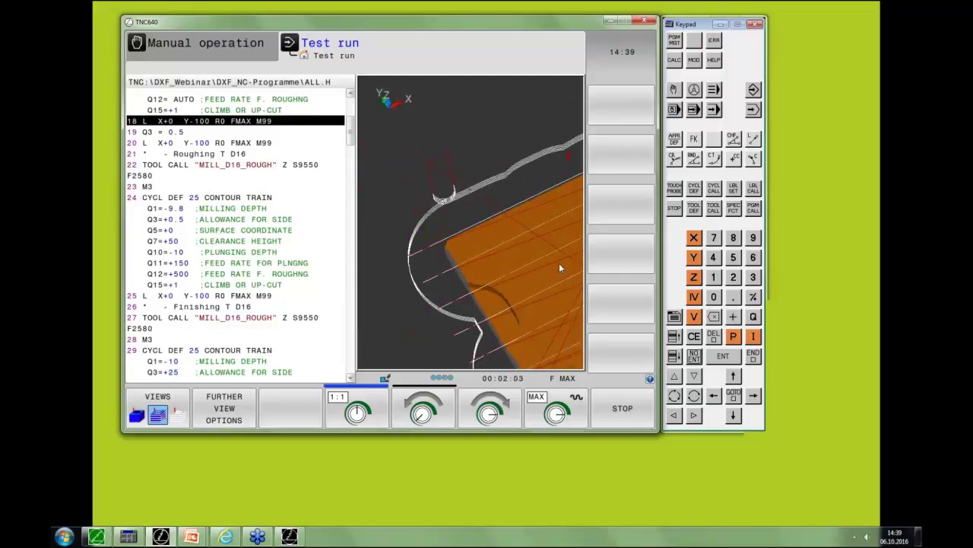
middle_click_drag(559, 264, 482, 239)
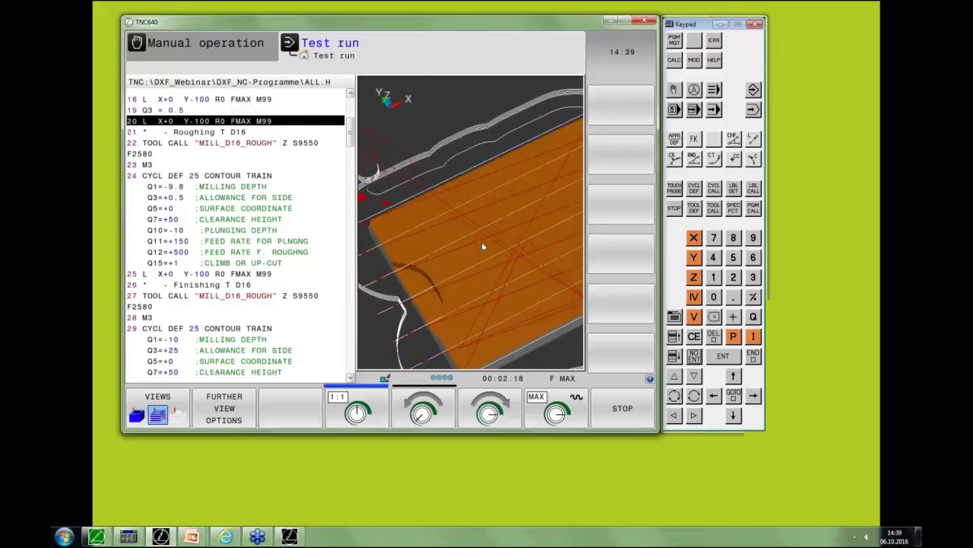
scroll(521, 308, "down", 2)
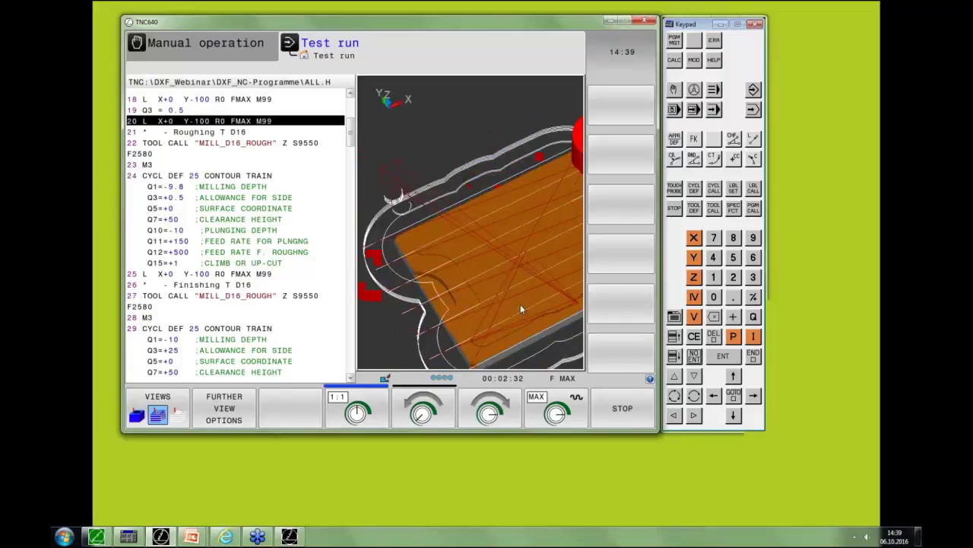
scroll(520, 305, "down", 3)
middle_click_drag(550, 267, 522, 411)
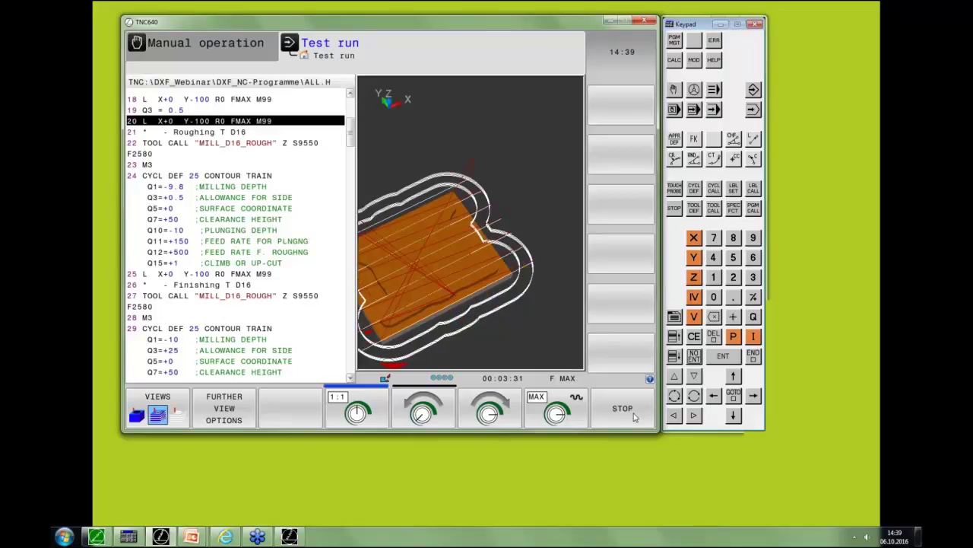
left_click(635, 416)
right_click_drag(374, 239, 422, 227)
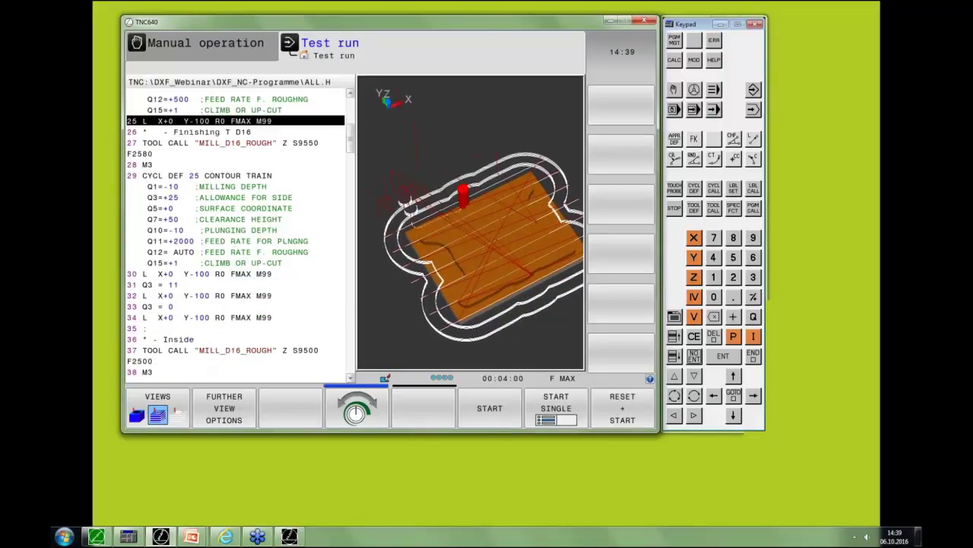
Step: Simulate the Finishing T D16 section of ALL.H block by block through its first contour pass in block 30
left_click(560, 408)
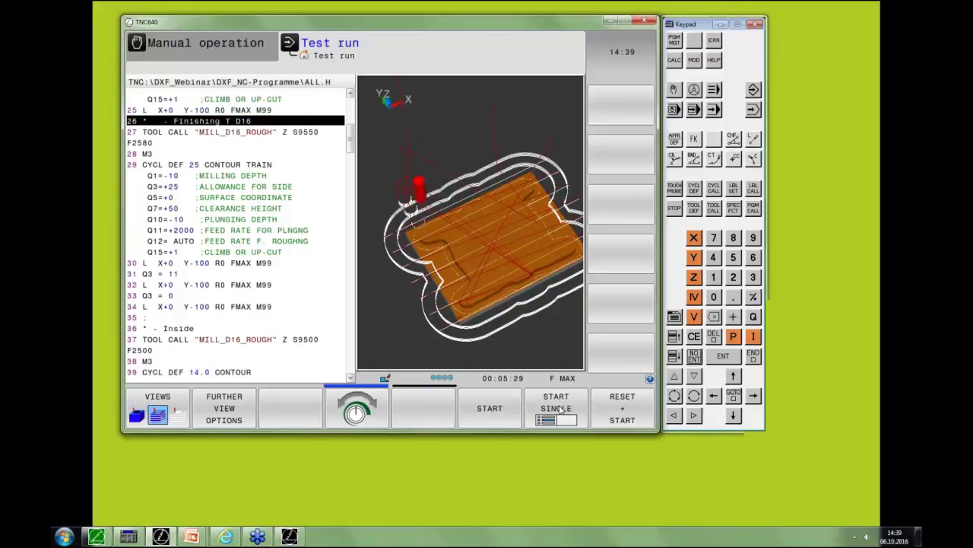
scroll(480, 283, "up", 5)
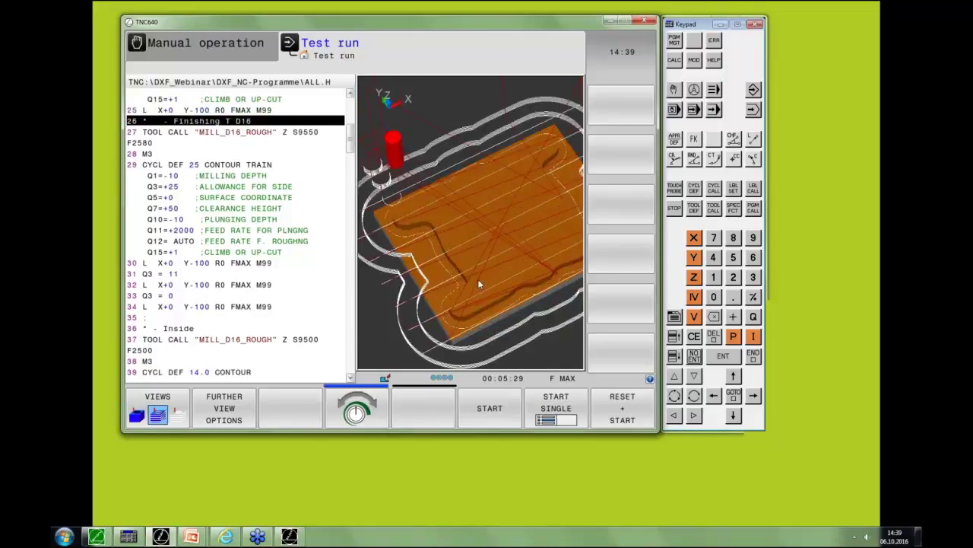
left_click(559, 408)
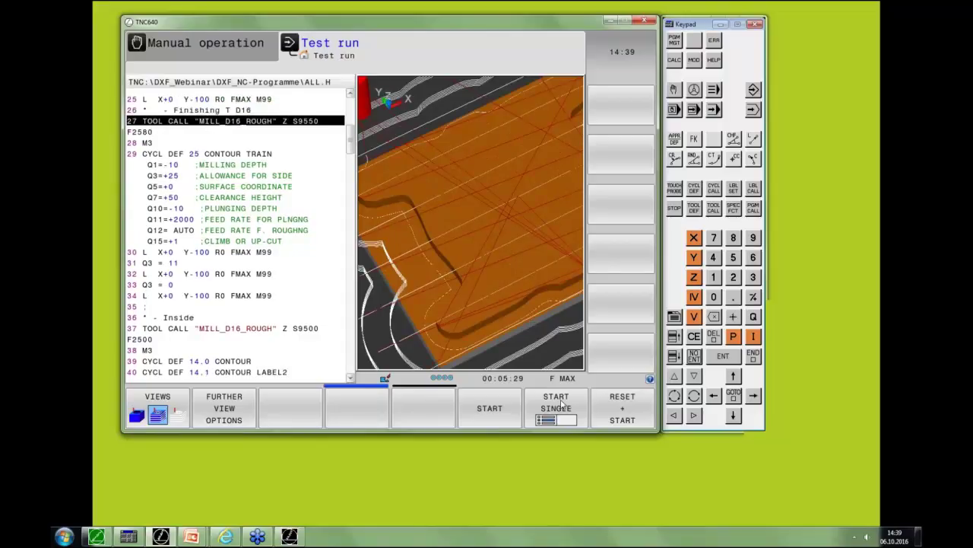
left_click(561, 404)
left_click(561, 404)
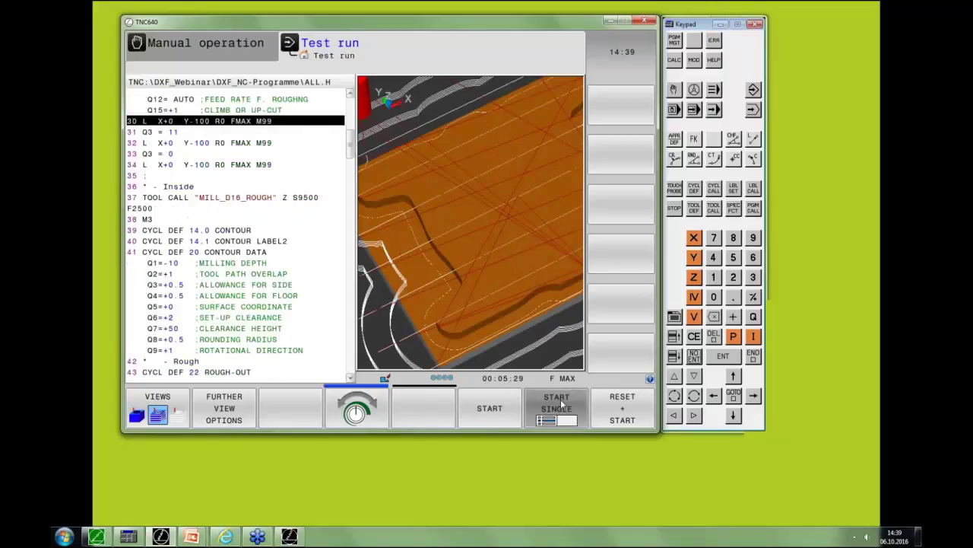
left_click(561, 404)
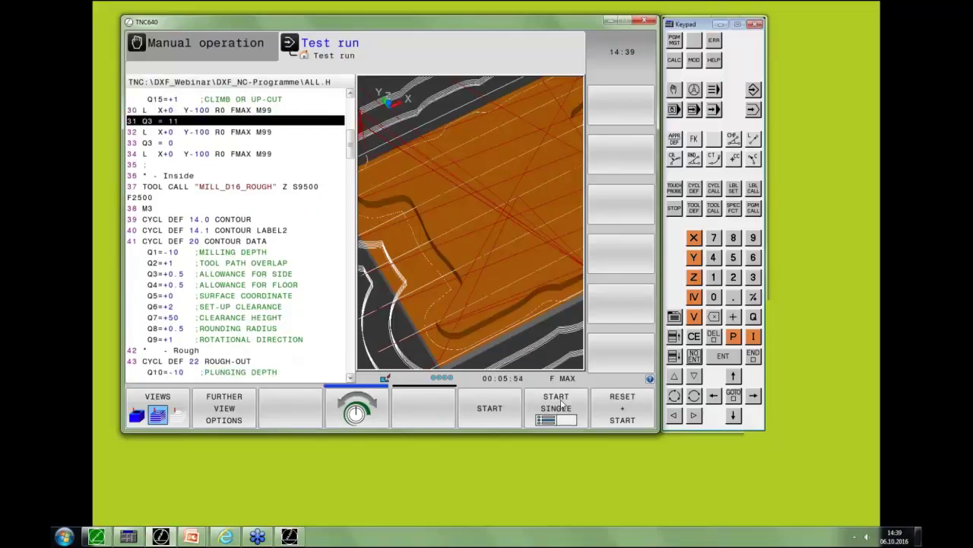
Step: Continue the single-block simulation through the outside finishing passes with Q3 = 11 and Q3 = 0, ending before the Inside section
left_click(561, 403)
left_click(561, 404)
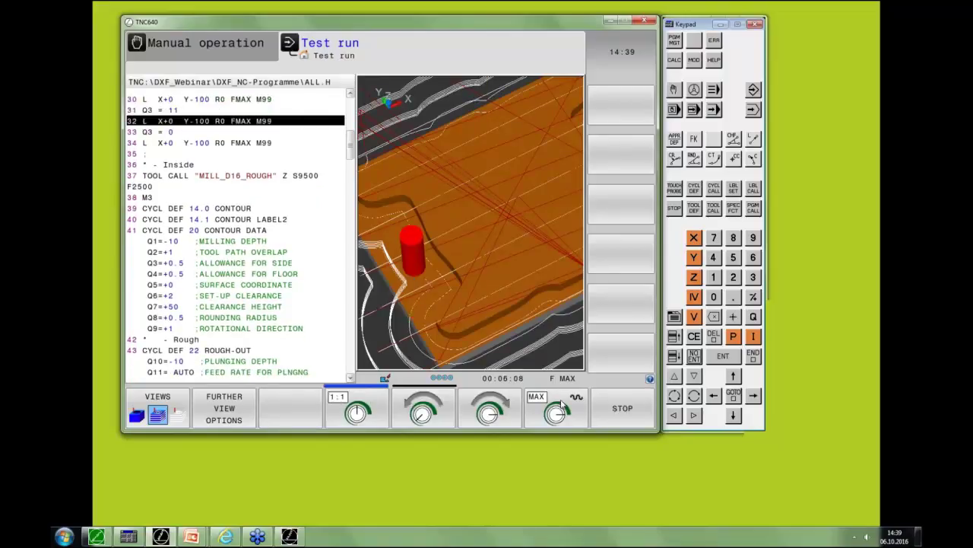
left_click(560, 404)
left_click(560, 404)
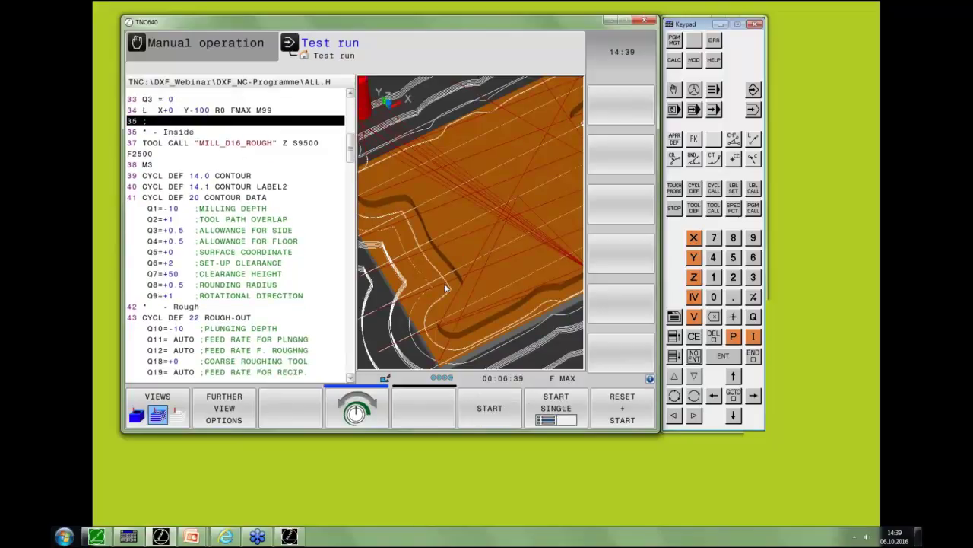
Step: Examine the finishing tool paths closely along the recess and rounded corner of the outside contour
scroll(444, 283, "up", 3)
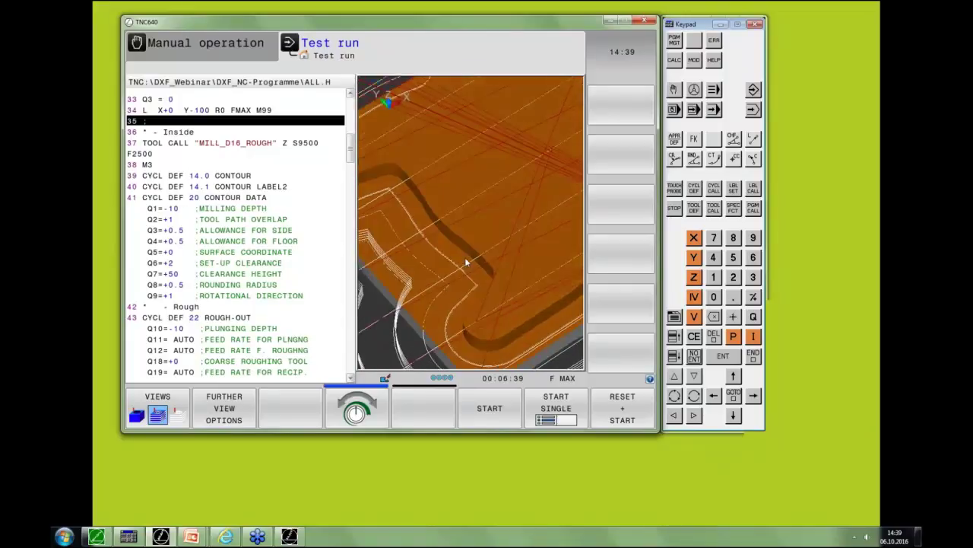
scroll(466, 262, "up", 4)
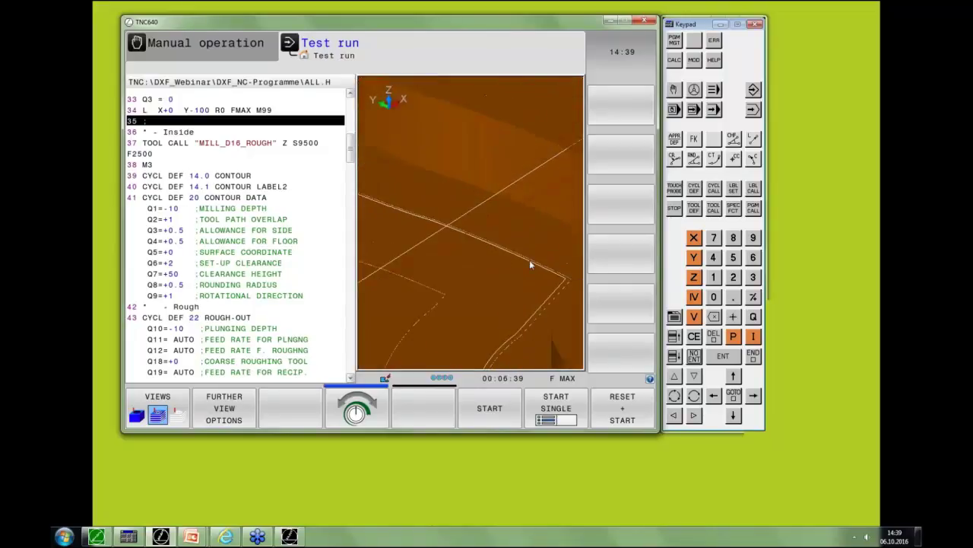
scroll(530, 262, "up", 3)
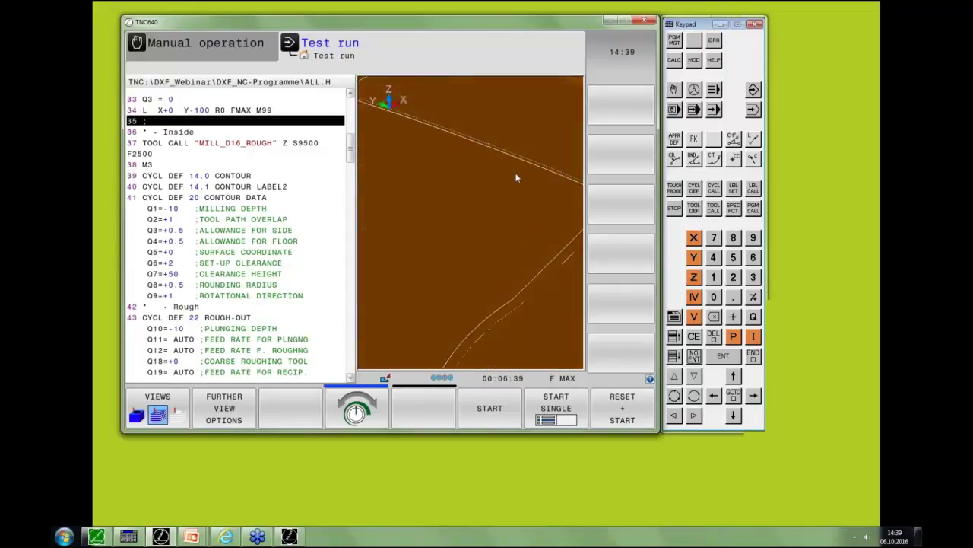
scroll(514, 171, "up", 1)
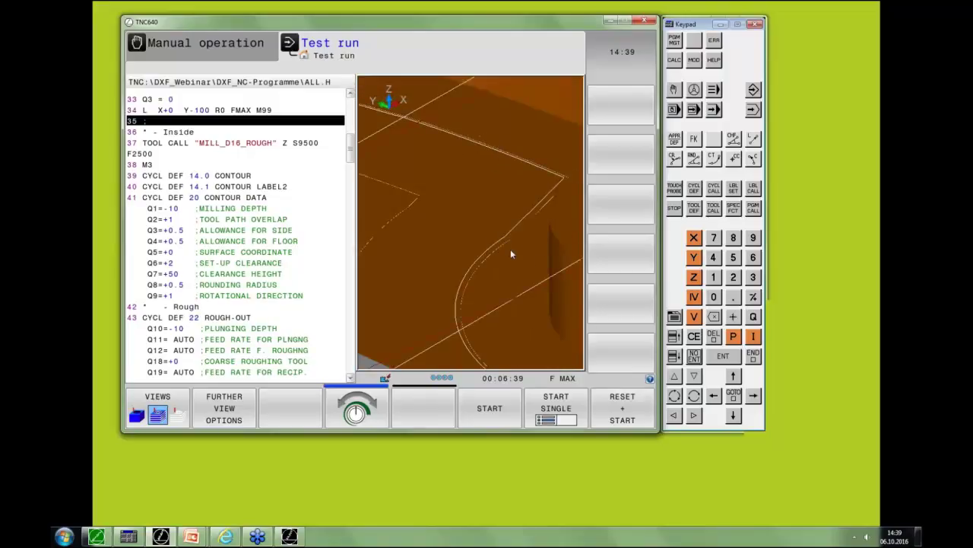
scroll(510, 249, "down", 2)
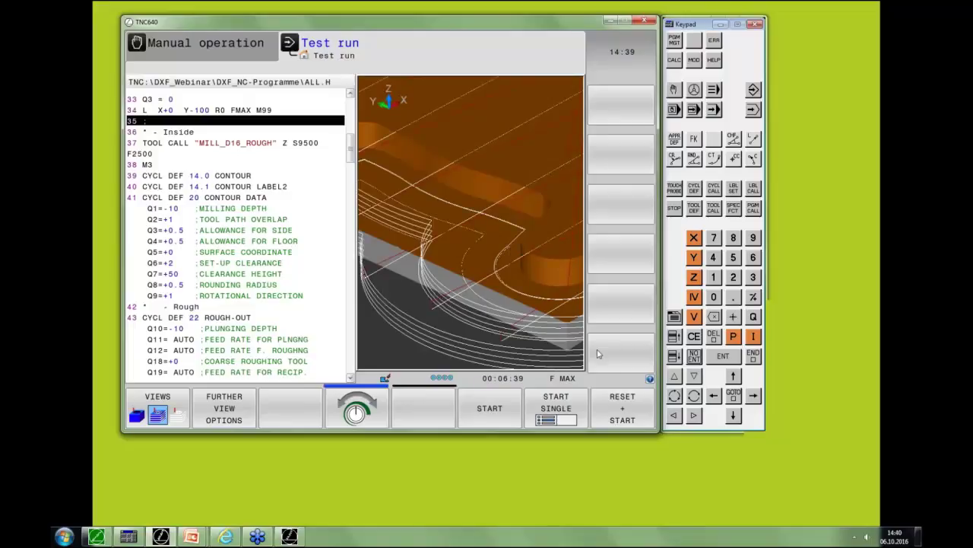
Step: Show ALL.H in Programming mode and read through the Outside machining blocks up to the Inside section's tool call
left_click(753, 90)
key("Down")
key("Down")
key("Down")
key("Down")
key("Down")
key("Down")
key("Down")
key("Down")
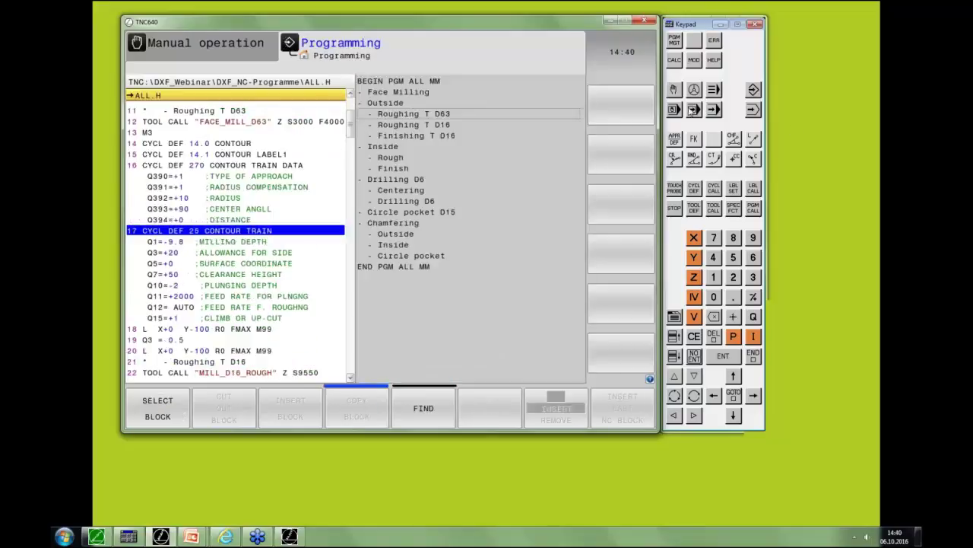
key("Down")
key("Down")
key("Down")
key("Down")
key("Down")
key("Down")
key("Down")
key("Down")
key("Down")
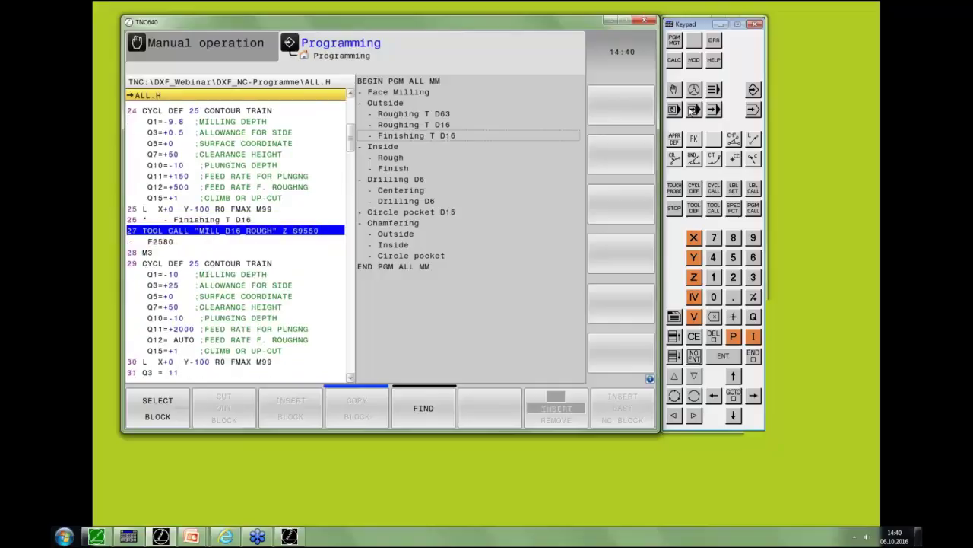
key("Down")
key("Down")
key("Down")
key("Down")
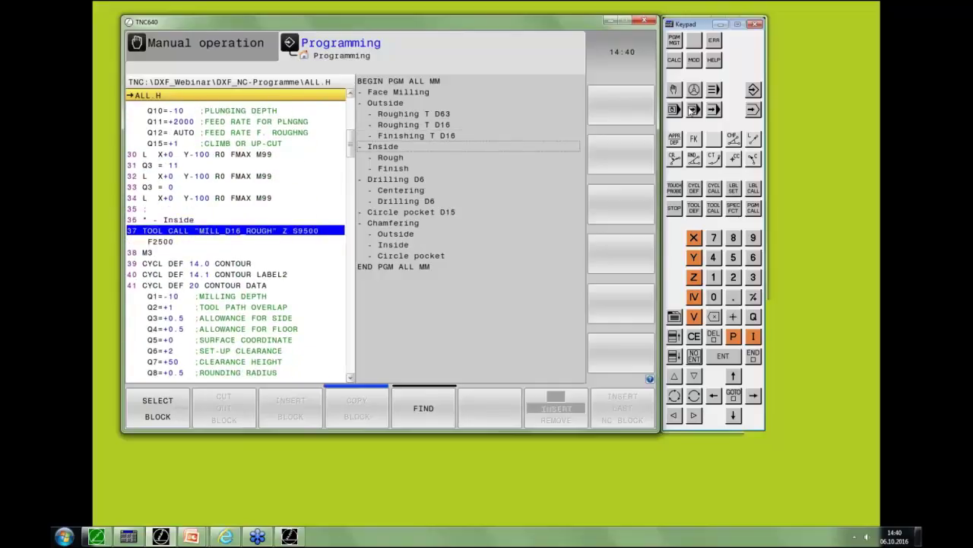
Step: Review the Inside section's CONTOUR LABEL2 definition, cycle 20 CONTOUR DATA and cycle 22 ROUGH-OUT
key("Down")
key("Down")
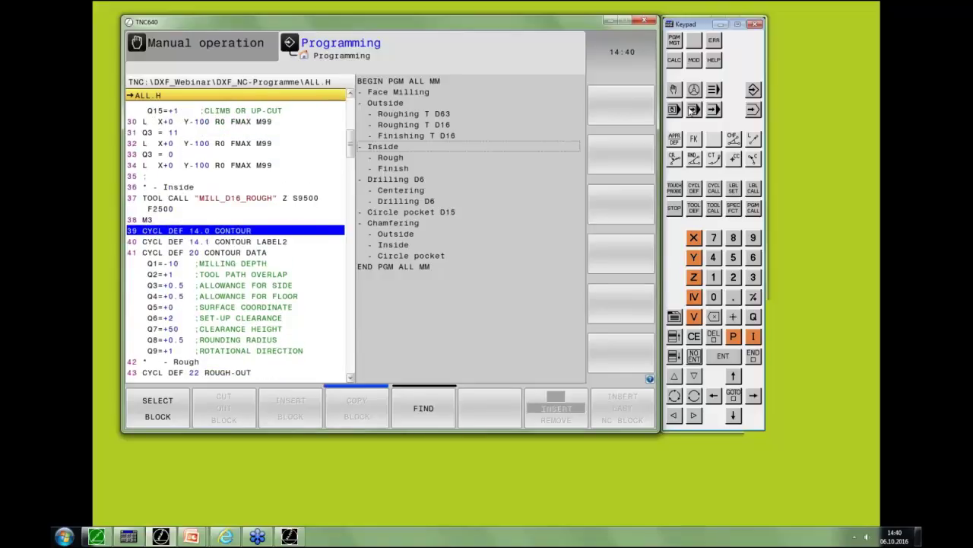
key("Down")
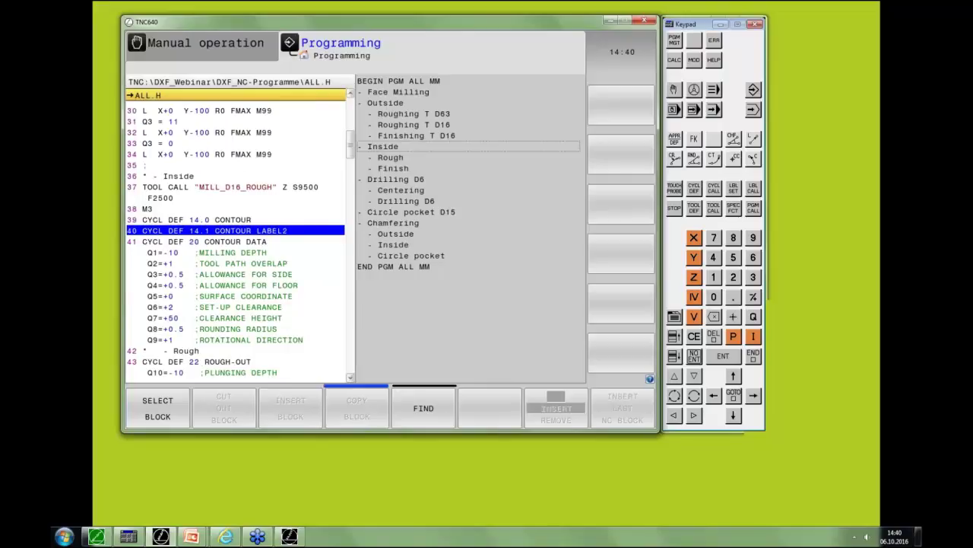
key("Down")
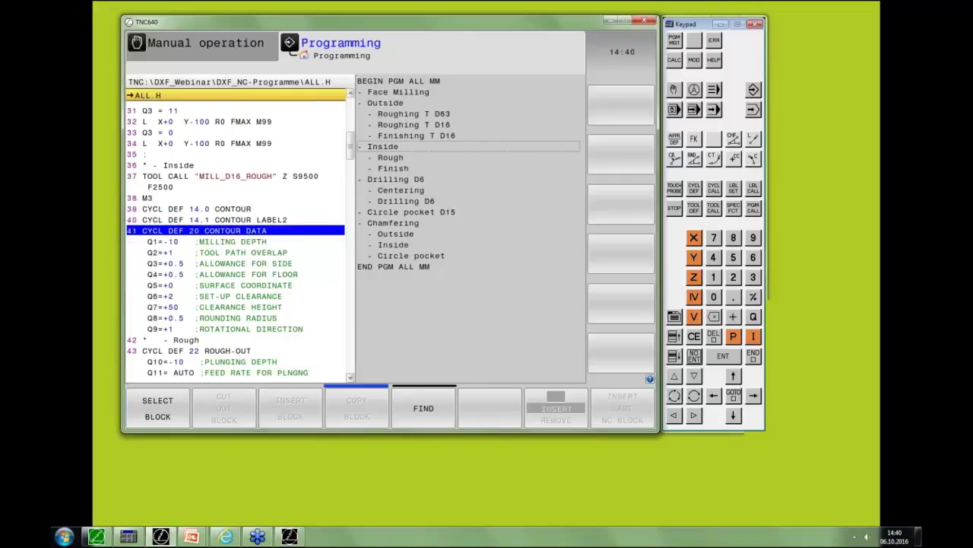
key("Down")
key("Down")
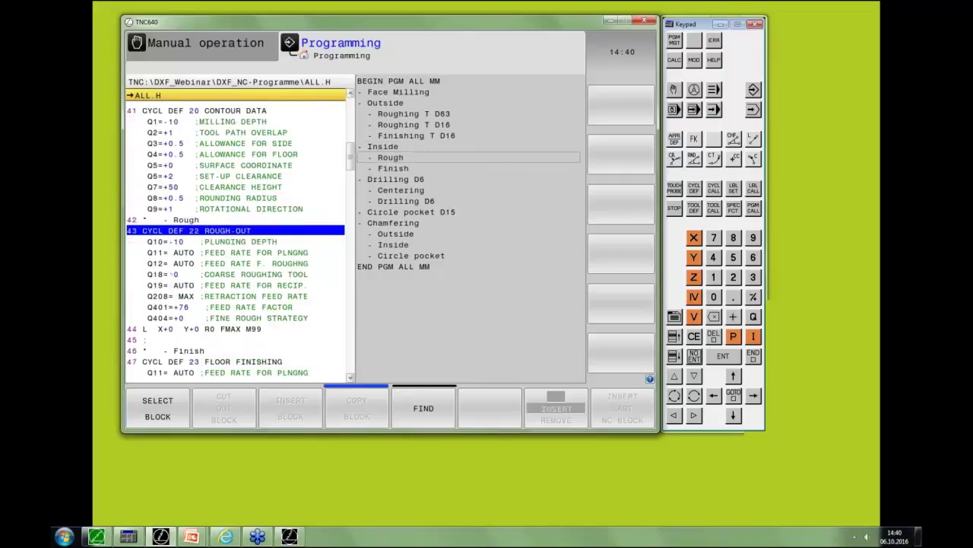
Step: Review the Inside section's finishing blocks, from cycle 23 FLOOR FINISHING to cycle 24 SIDE FINISHING
key("Down")
key("Down")
key("Down")
key("Down")
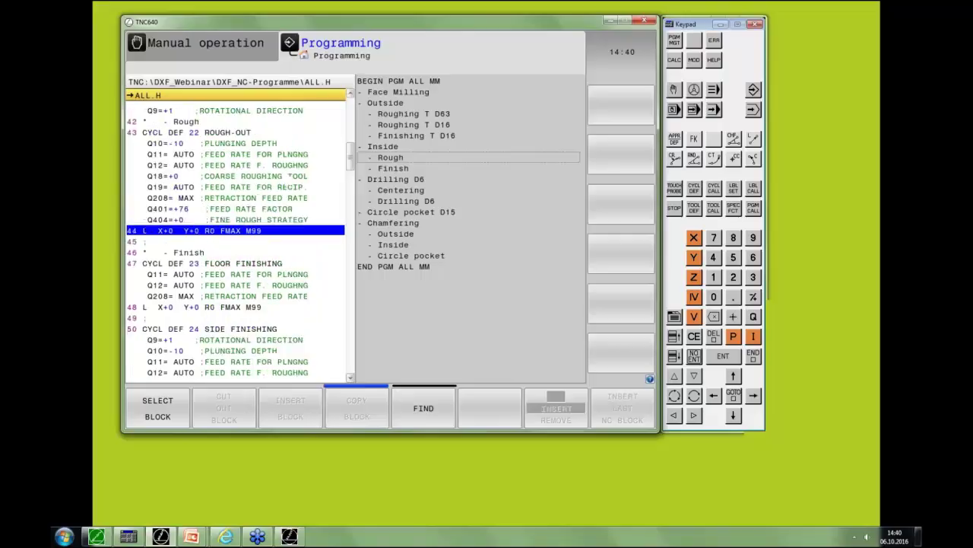
key("Down")
key("Down")
key("Down")
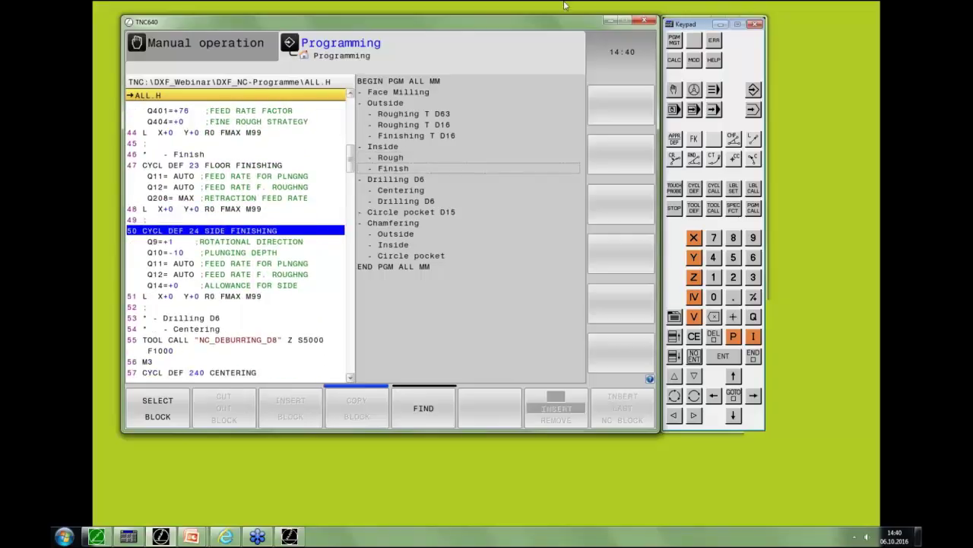
Step: Return to the test run and advance ALL.H block by block to cycle 20 CONTOUR DATA in the Inside section
left_click(753, 110)
left_click(560, 418)
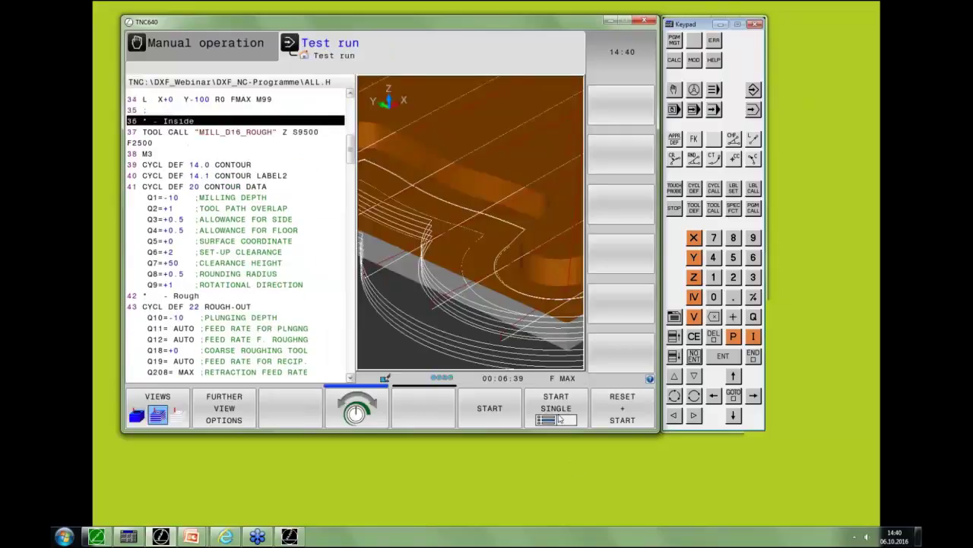
left_click(558, 419)
left_click(559, 419)
left_click(558, 419)
left_click(558, 419)
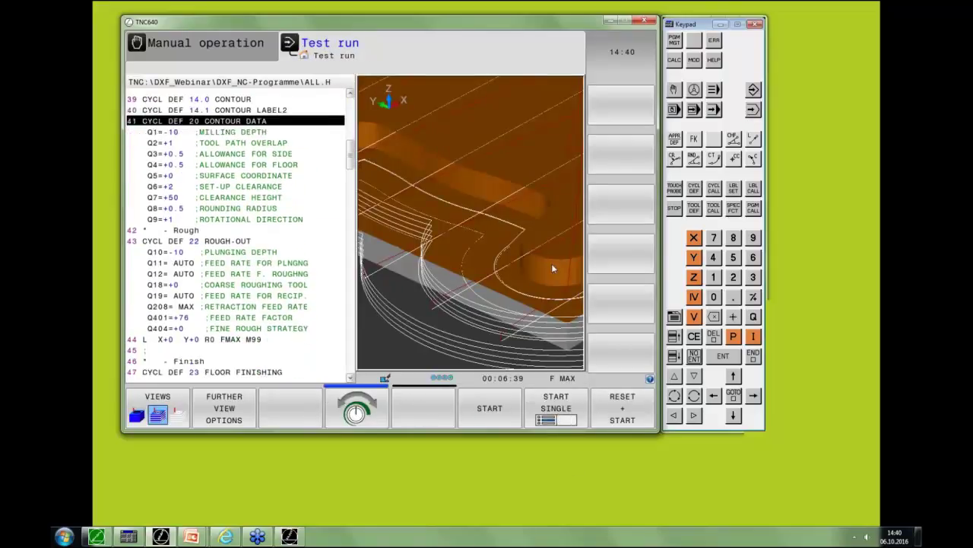
Step: Display only the workpiece without tool paths and simulate the Inside rough-out in single blocks through block 44
scroll(546, 208, "down", 5)
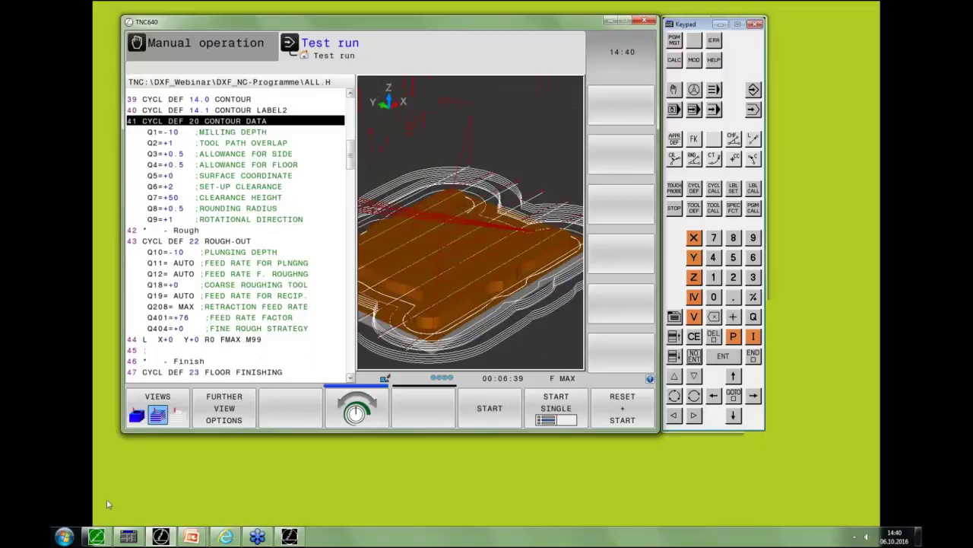
left_click(152, 409)
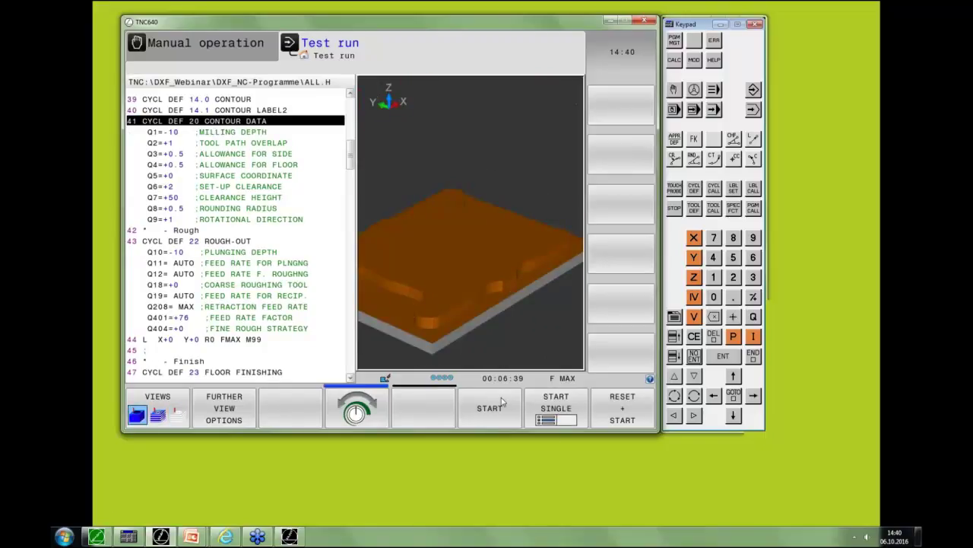
left_click(561, 405)
left_click(563, 403)
left_click(563, 403)
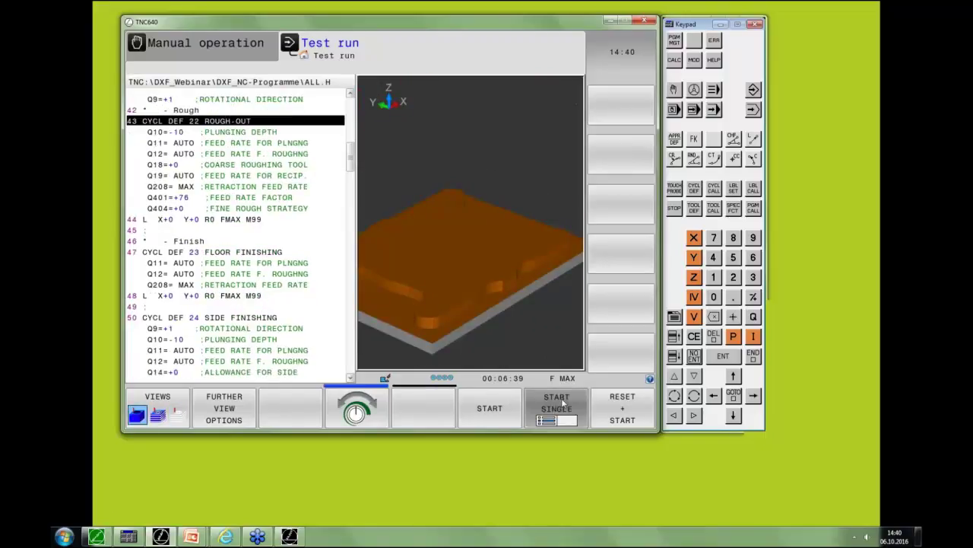
left_click(563, 403)
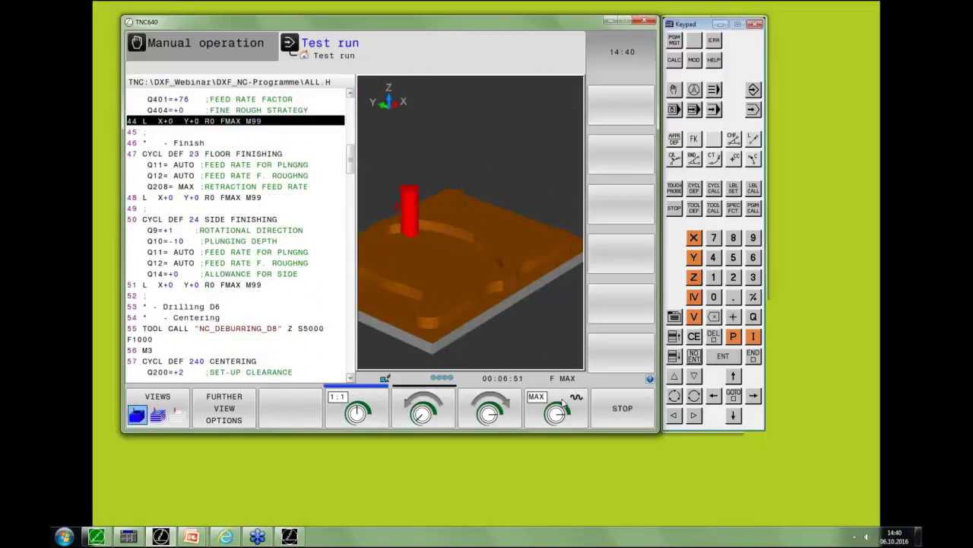
right_click_drag(533, 335, 454, 315)
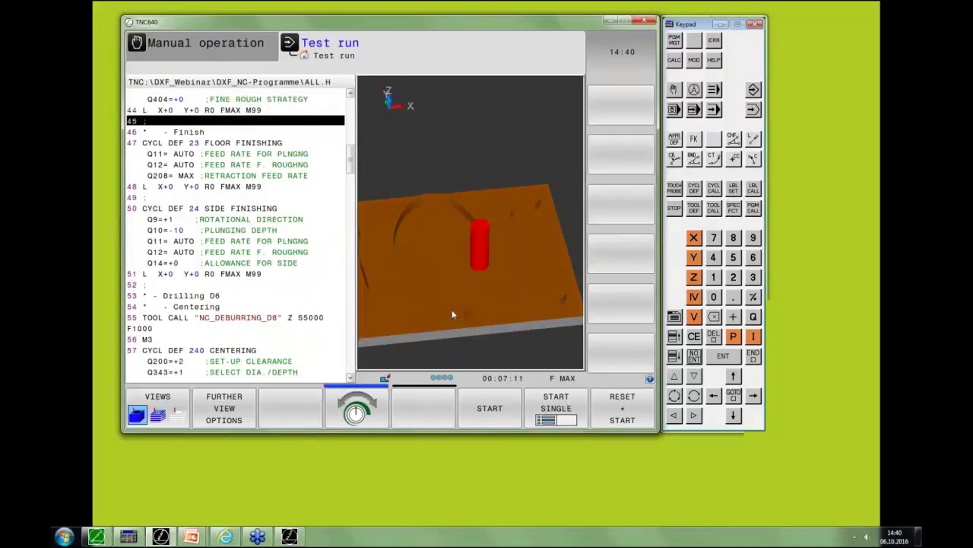
Step: Simulate the Inside floor finishing with cycle 23 in single blocks through block 48
left_click(555, 408)
left_click(555, 408)
left_click(555, 408)
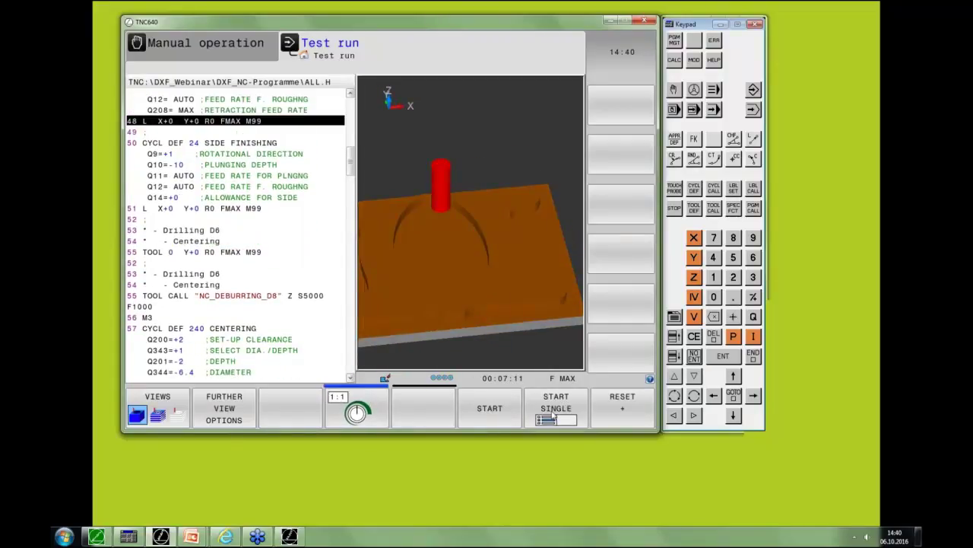
left_click(554, 409)
left_click(555, 408)
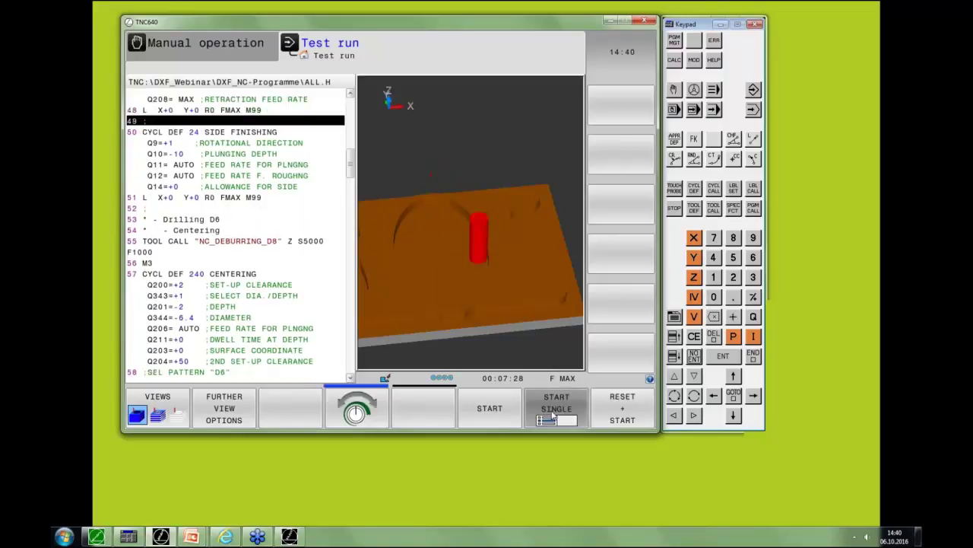
Step: Simulate the Inside side finishing with cycle 24 in single blocks through block 51
left_click(553, 411)
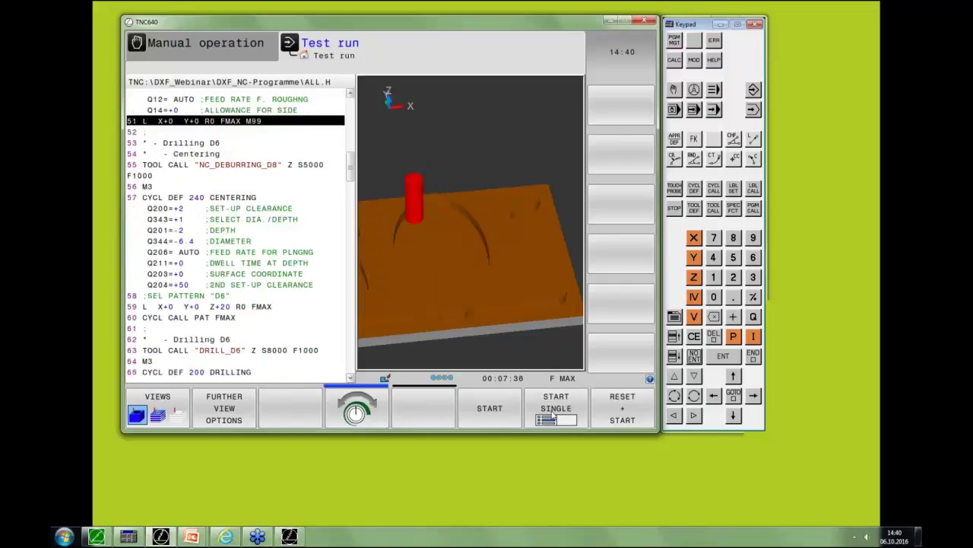
left_click(555, 409)
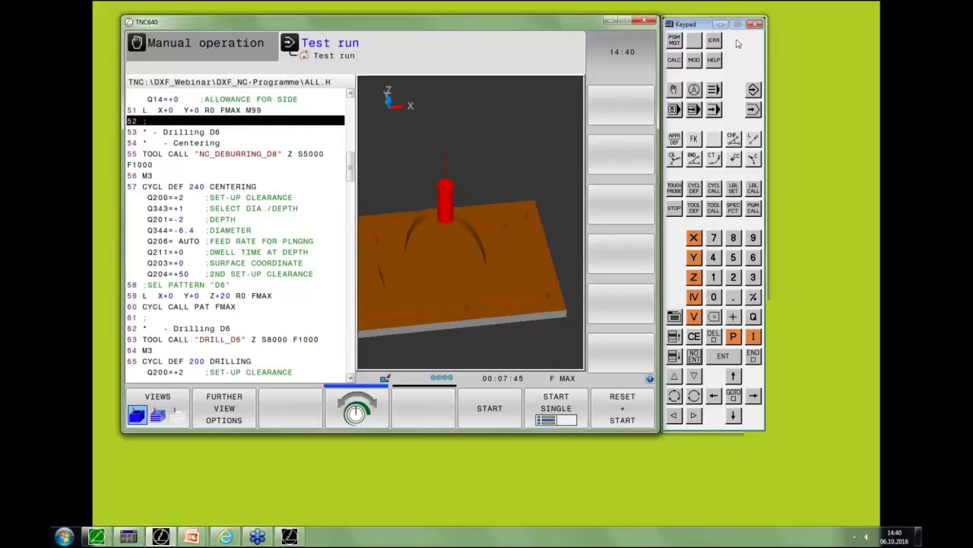
Step: Reselect ALL.H for the test run, then reset and simulate the program continuously from the beginning
left_click(675, 42)
left_click(724, 355)
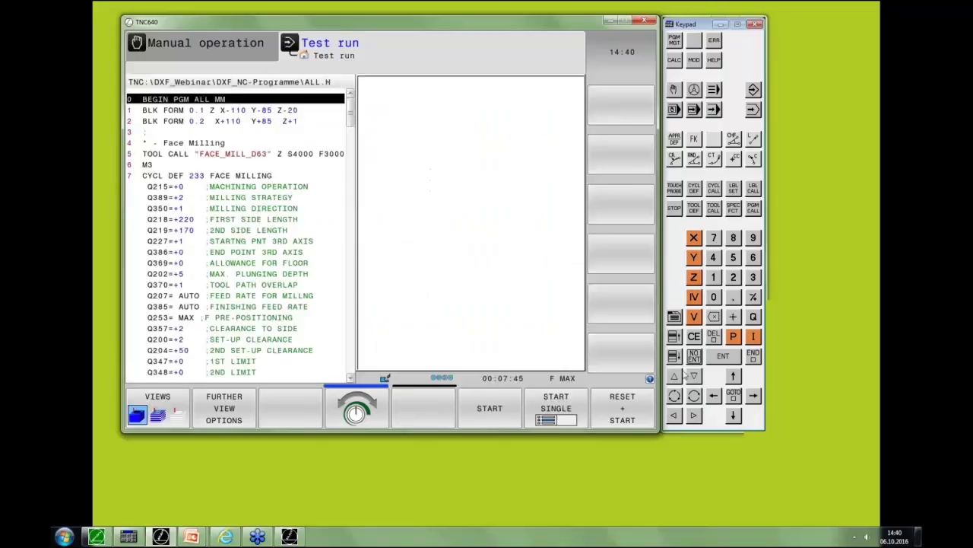
left_click(622, 409)
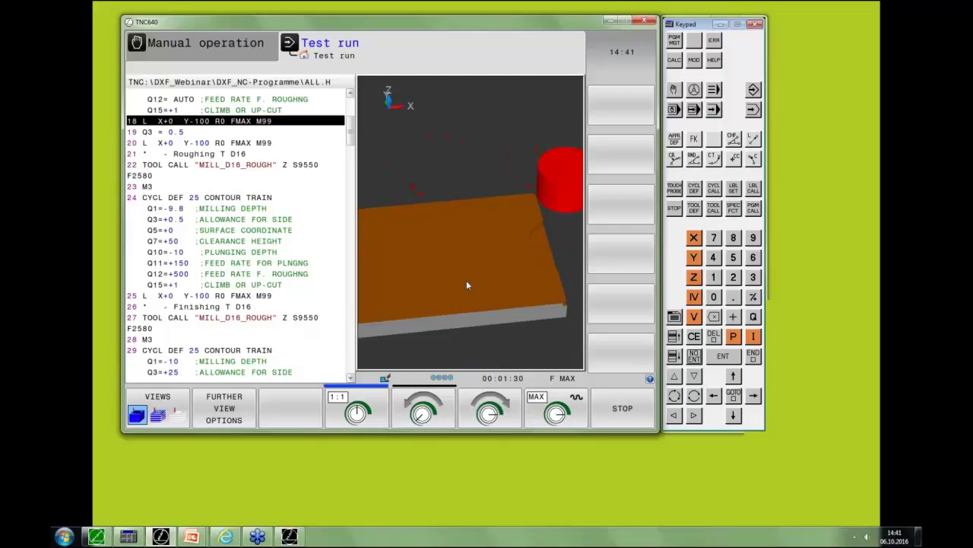
mouse_move(467, 281)
middle_mouse_down()
mouse_move(523, 268)
mouse_move(484, 272)
middle_mouse_up()
scroll(517, 266, "down", 5)
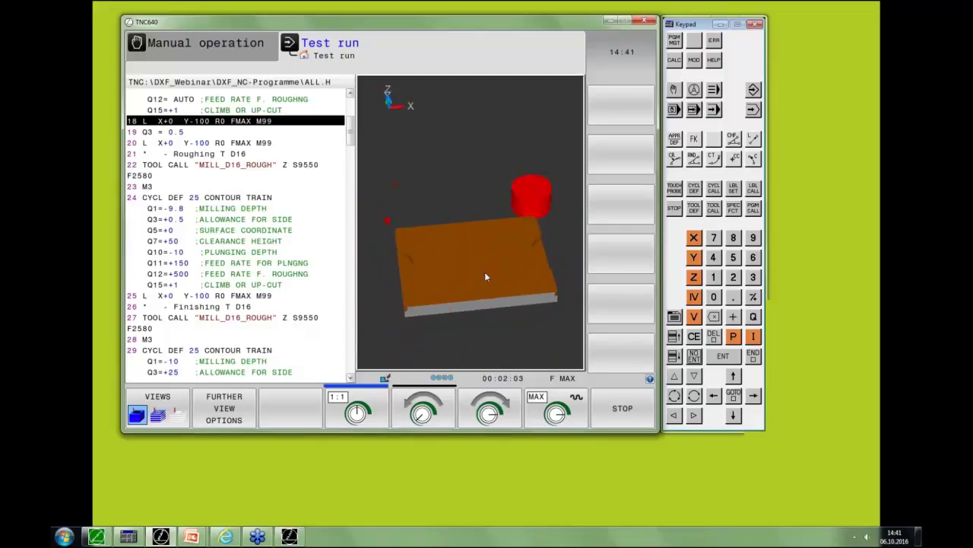
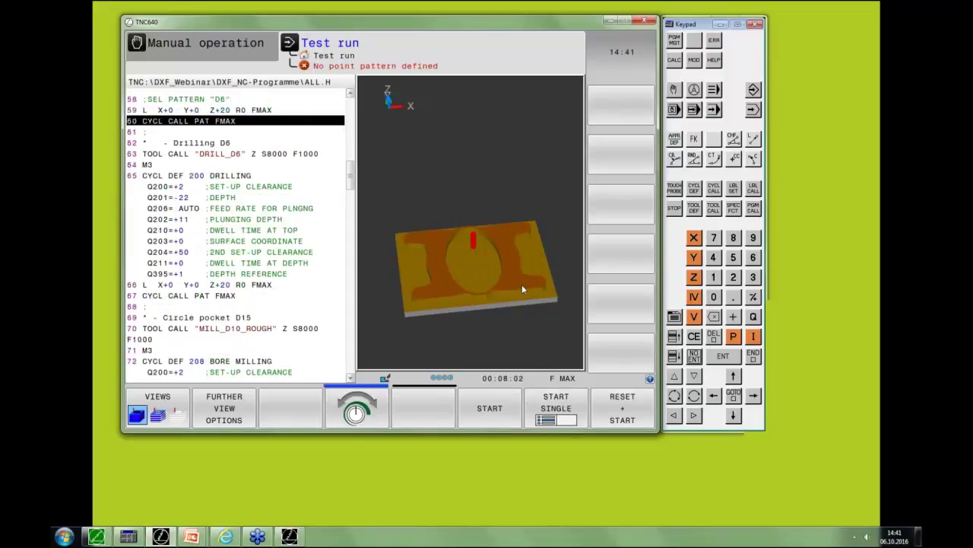
Step: Examine the simulated workpiece around the elliptical pocket and the D6 centering blocks before the pattern call in block 60
right_click_drag(522, 285, 530, 252)
scroll(531, 252, "up", 10)
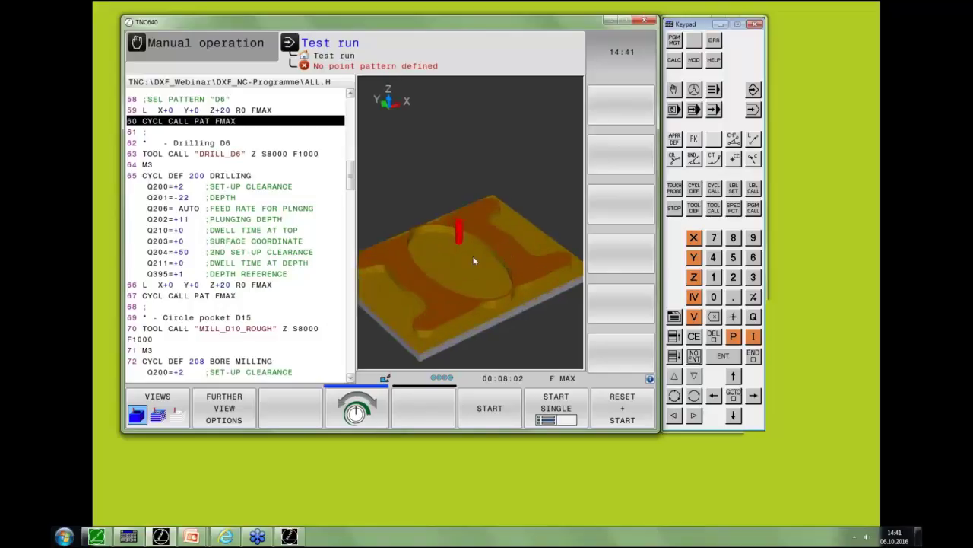
scroll(473, 261, "down", 3)
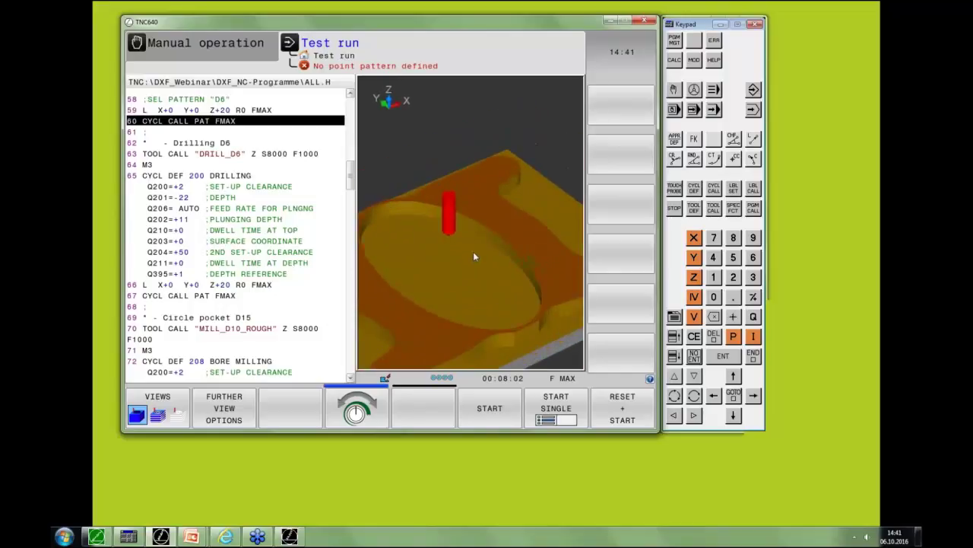
left_click_drag(355, 183, 339, 171)
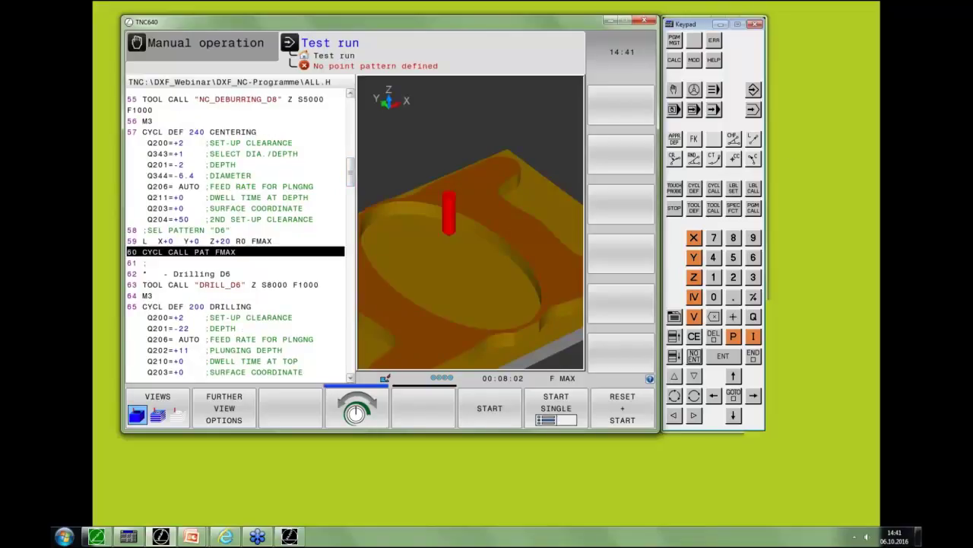
Step: Return to the Platte.DXF drawing, clear the selected outside contour and activate the selection of machining positions
left_click(289, 537)
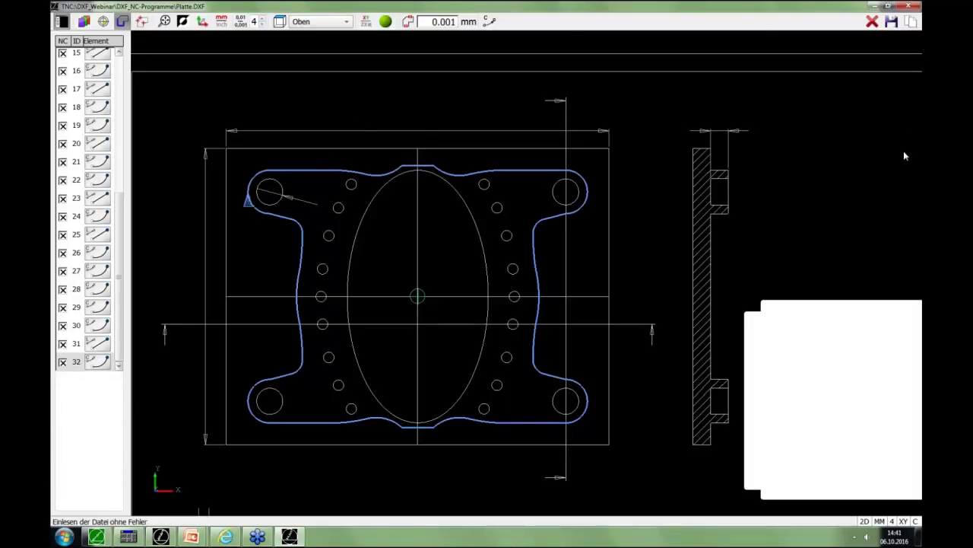
left_click(873, 23)
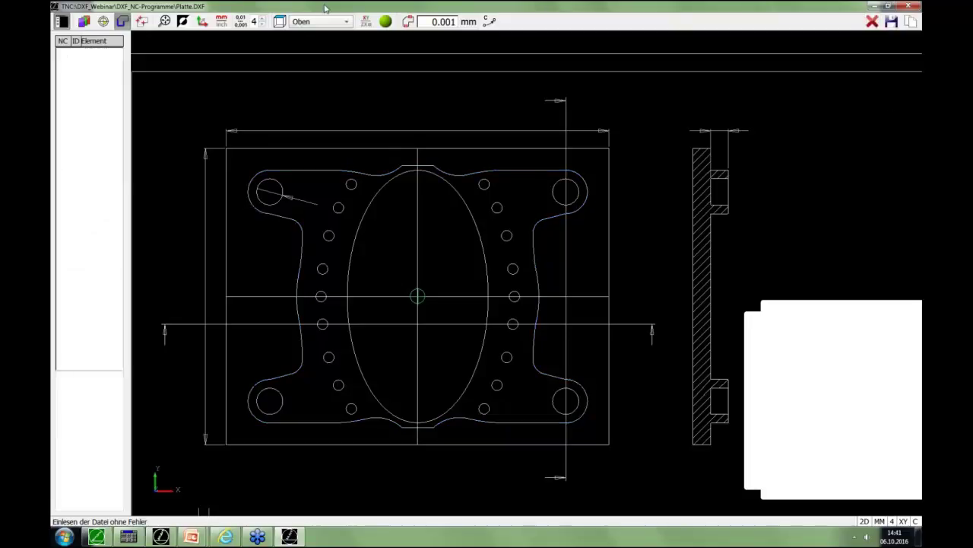
left_click(141, 23)
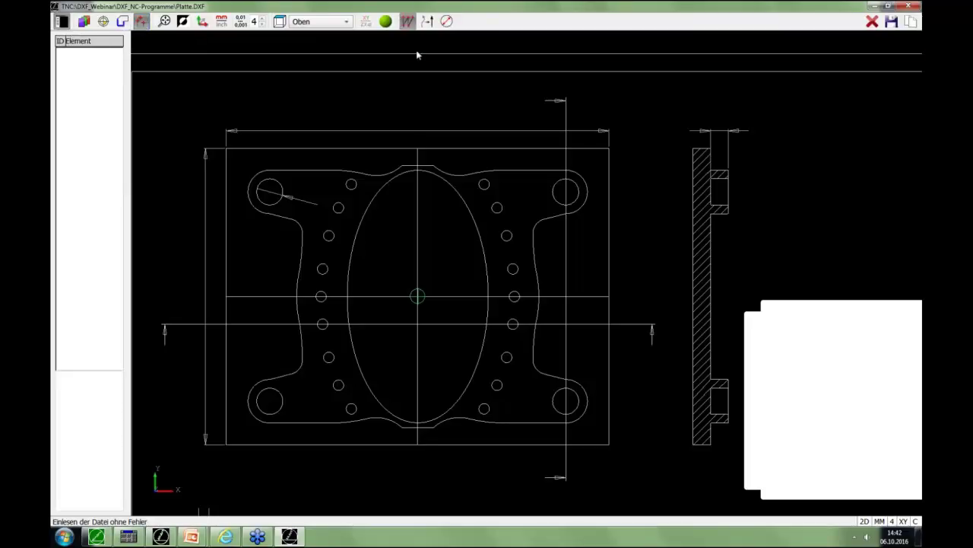
Step: Try selecting all 6 mm hole centres on the plate at once by limiting the largest diameter to 6, and clear the selection
left_click(446, 22)
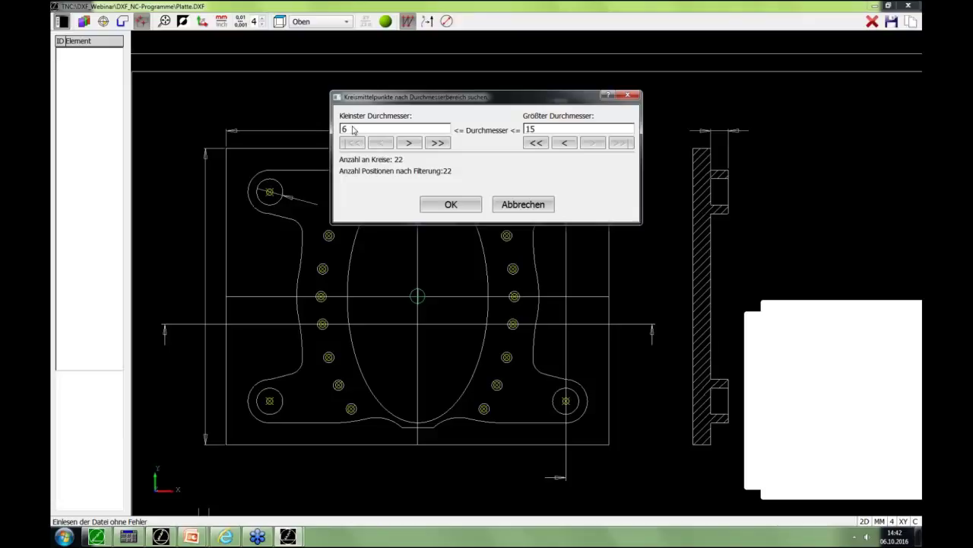
left_click(561, 144)
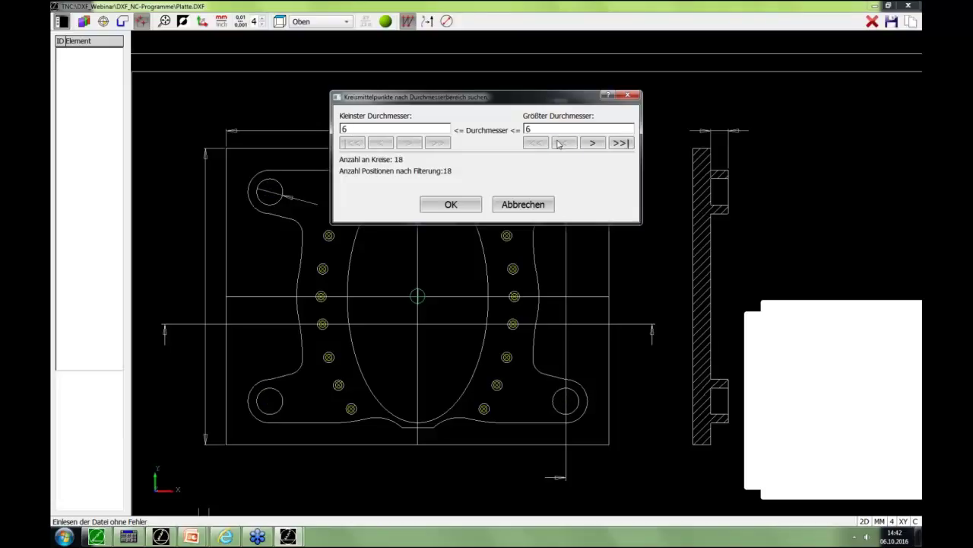
left_click(452, 204)
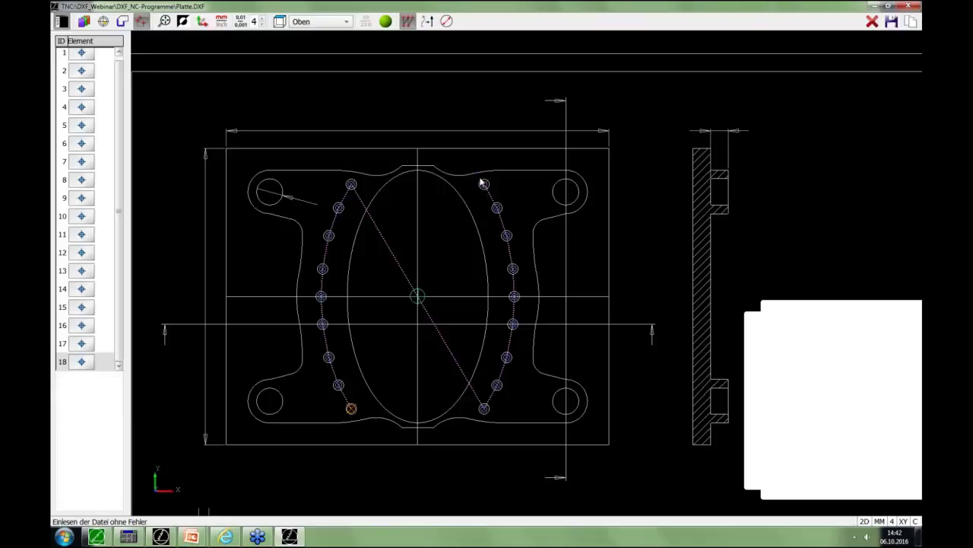
left_click(872, 21)
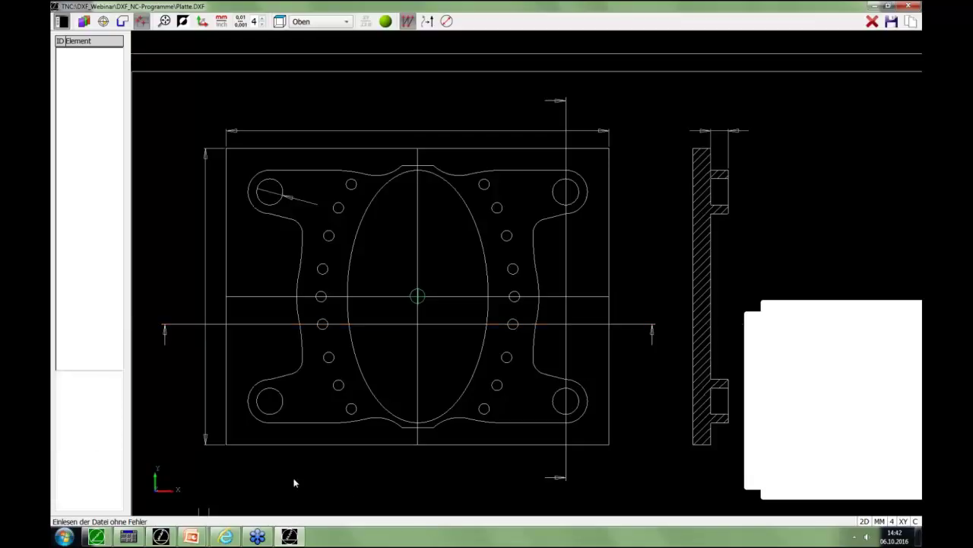
Step: Try selecting the left and right arcs of 6 mm holes in two separate windows and optimizing the path between them
left_click_drag(294, 477, 400, 134)
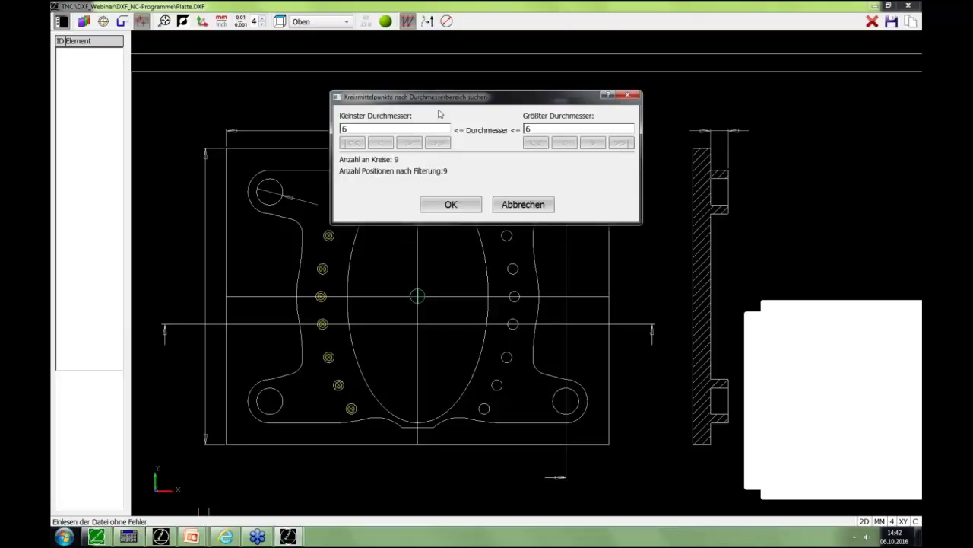
left_click_drag(438, 100, 519, 107)
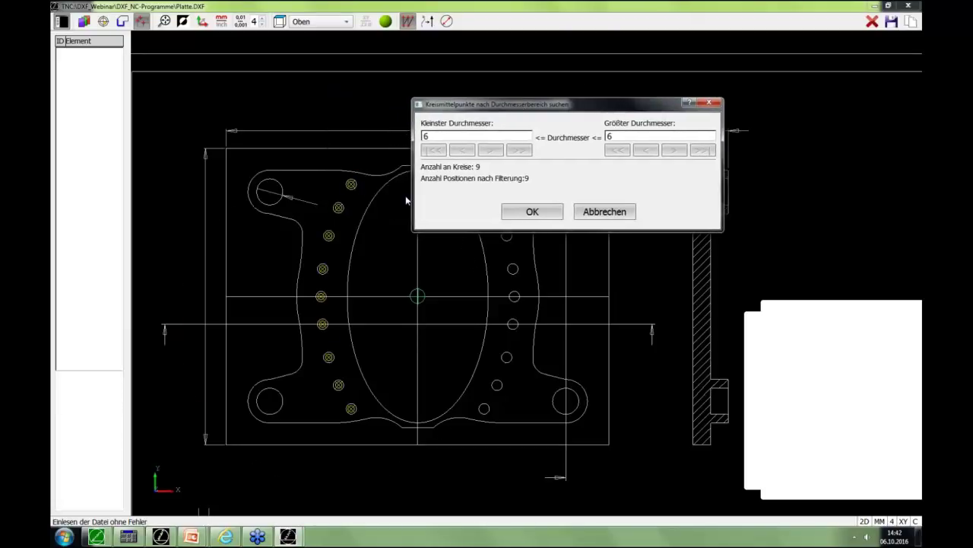
left_click(527, 213)
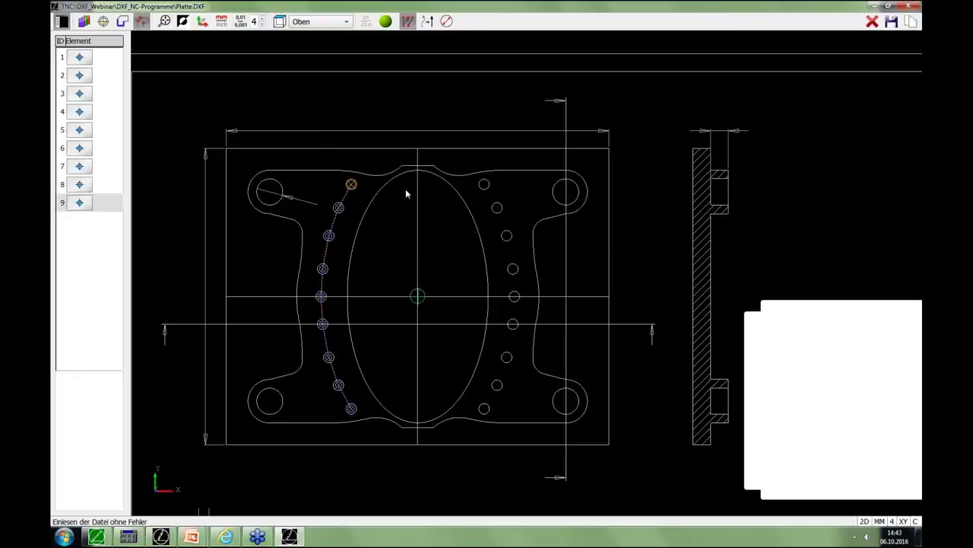
left_click_drag(444, 156, 537, 449)
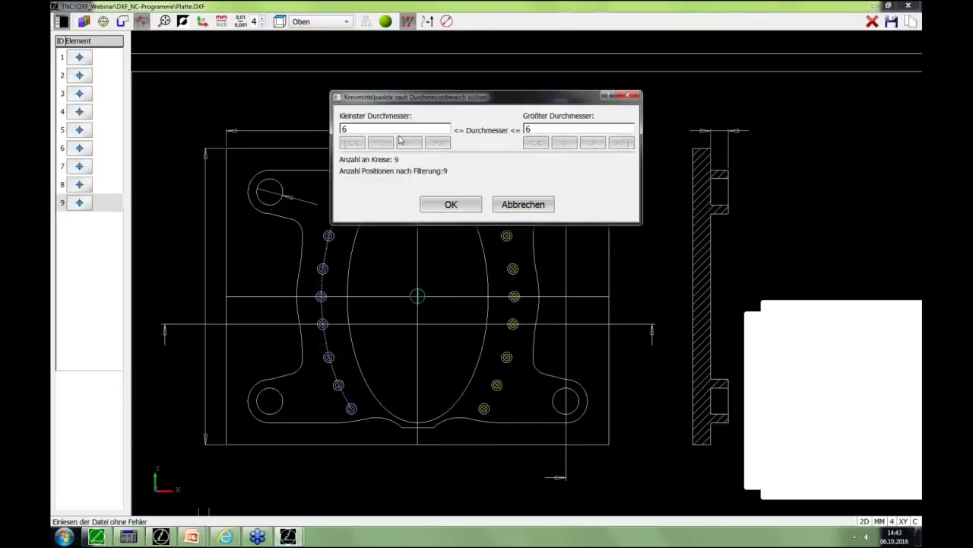
left_click(450, 207)
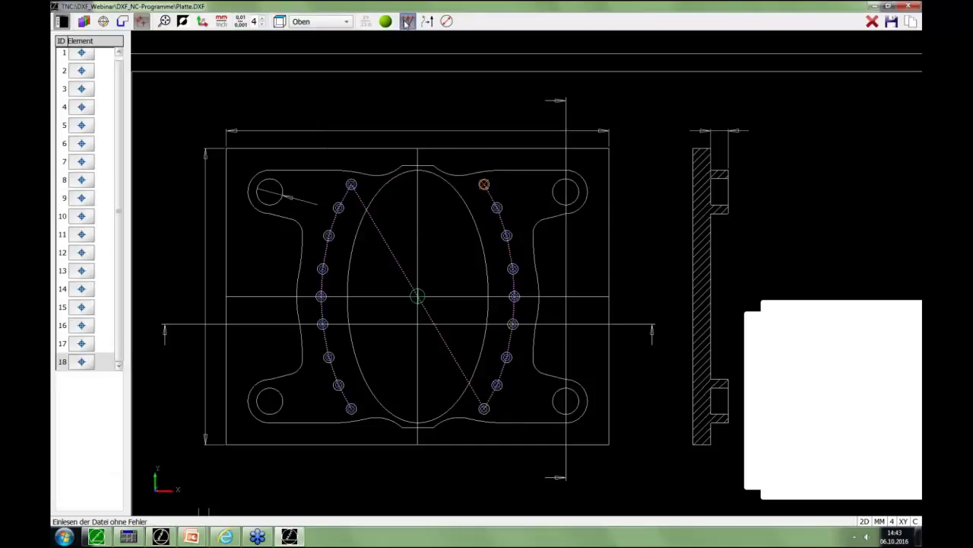
left_click(428, 22)
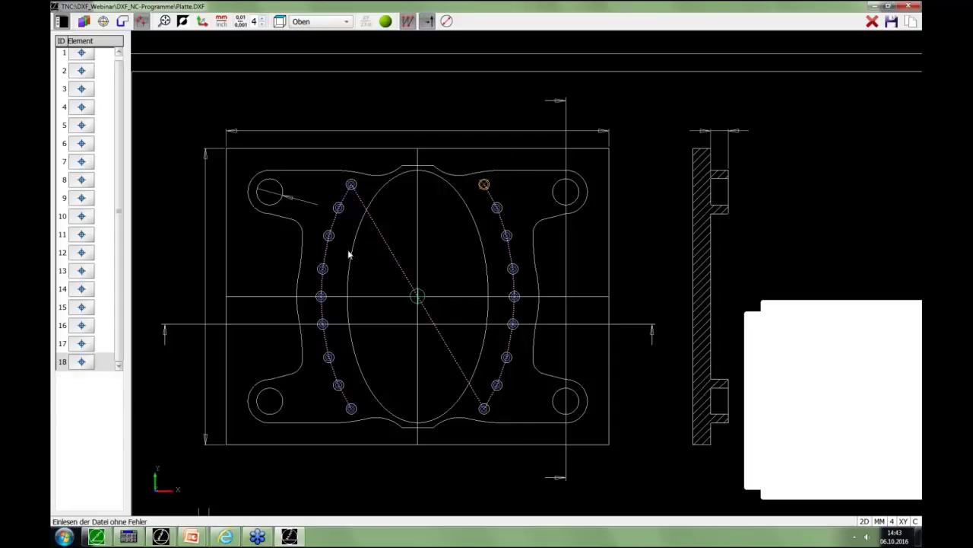
left_click(872, 22)
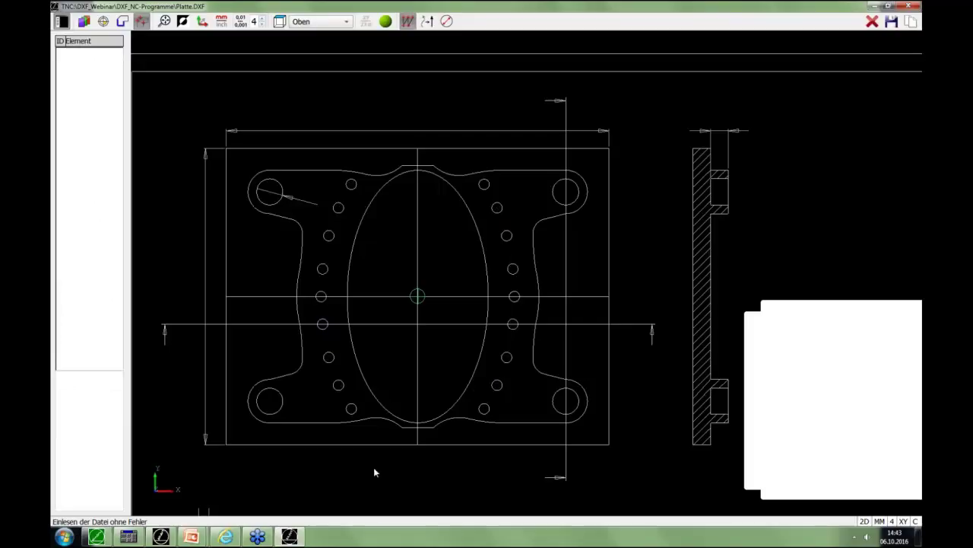
Step: Select the 6 mm hole centres by area: the left arc's lower four, the right arc's upper five, and the left arc's upper five
left_click_drag(374, 467, 283, 298)
left_click(460, 204)
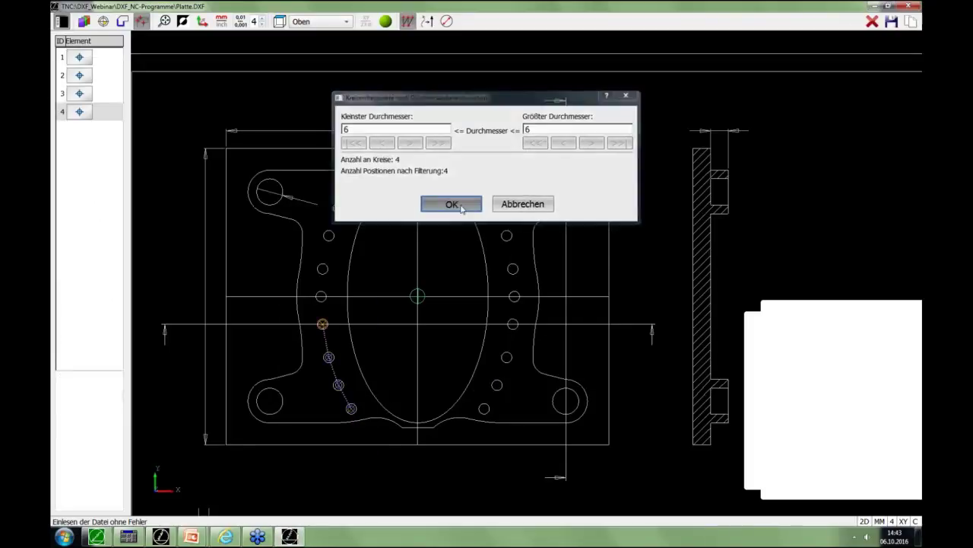
left_click_drag(444, 168, 566, 314)
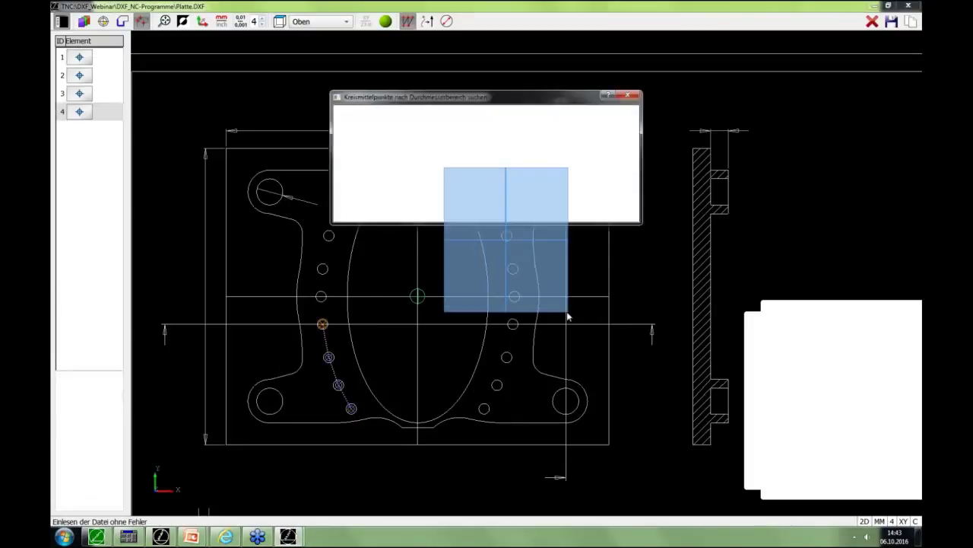
left_click(435, 204)
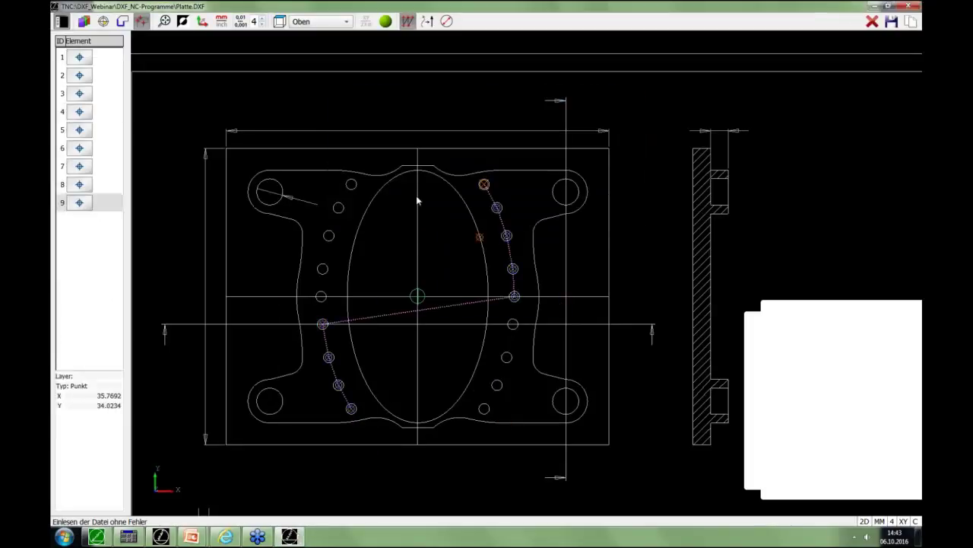
left_click_drag(285, 163, 385, 317)
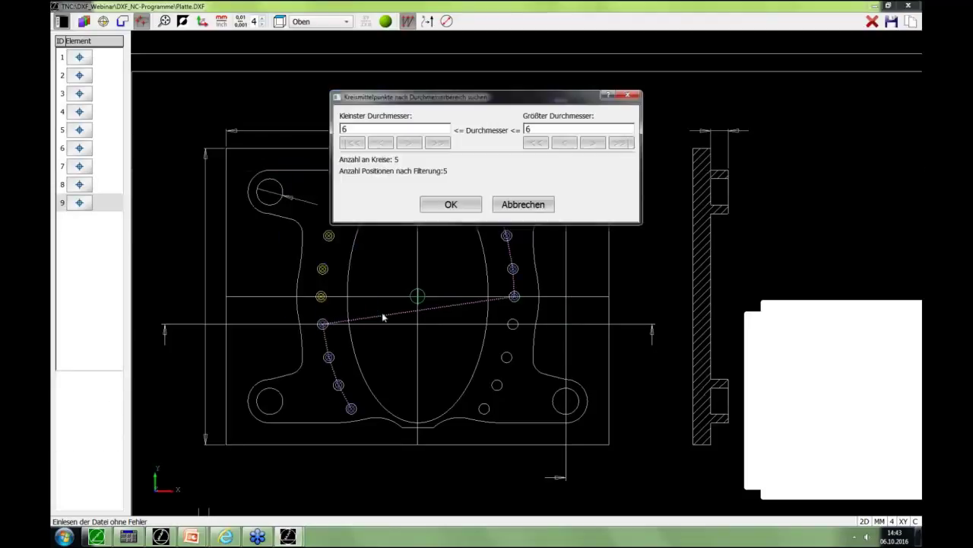
left_click(457, 205)
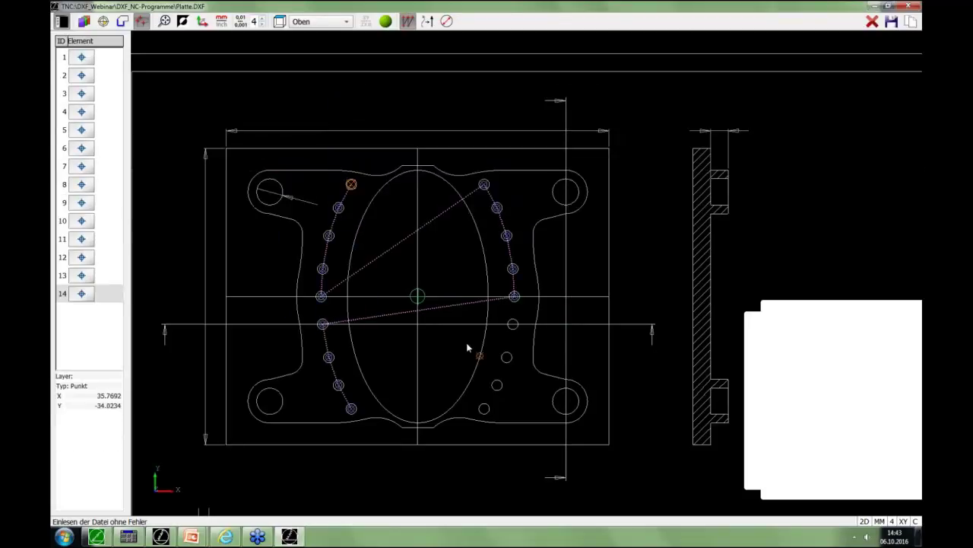
Step: Add the right arc's four lower 6 mm hole centres individually, removing the wrongly picked point beside the lowest hole
left_click(508, 359)
left_click(513, 332)
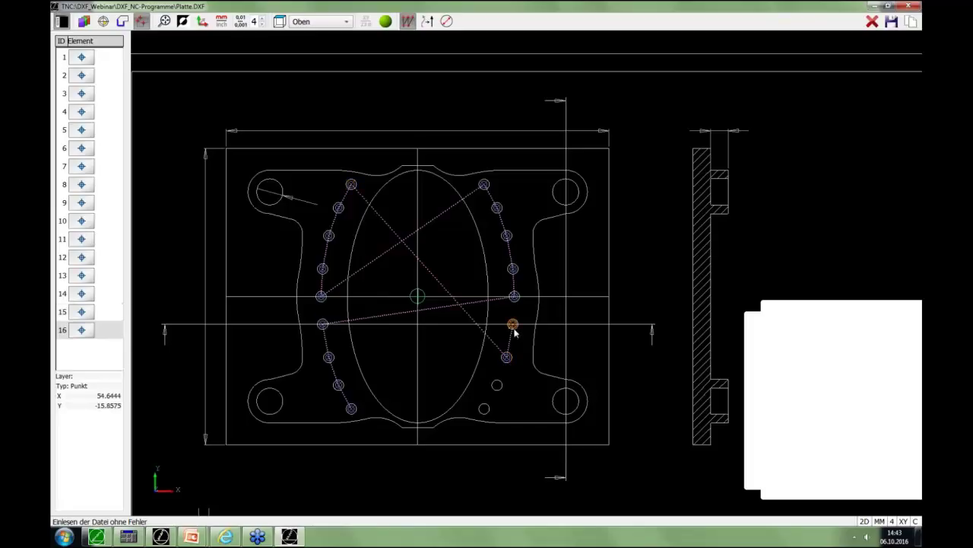
left_click(499, 389)
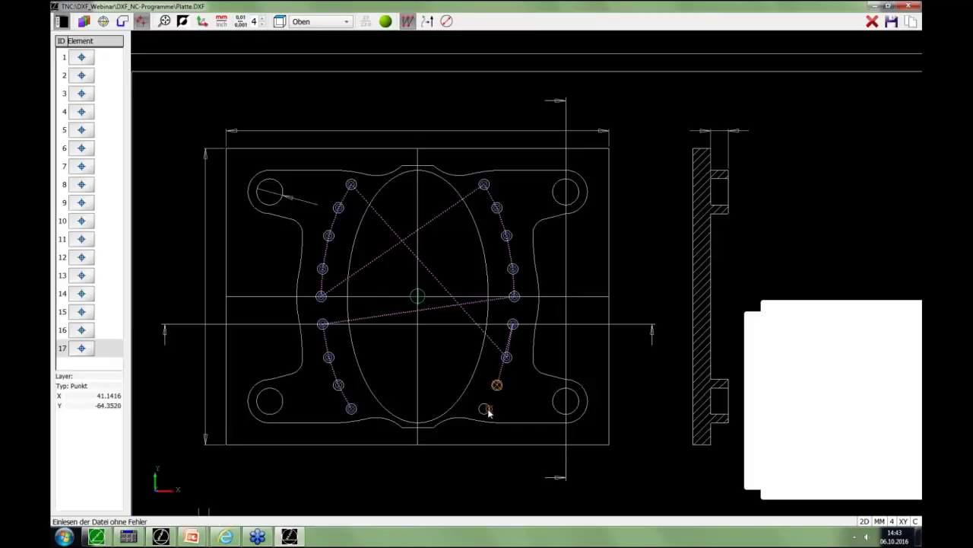
left_click(489, 413)
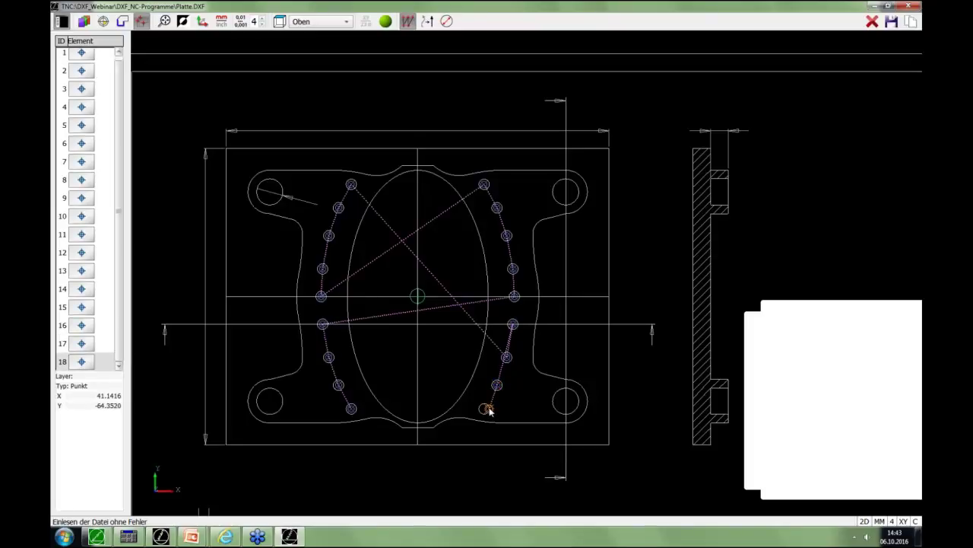
left_click(487, 410)
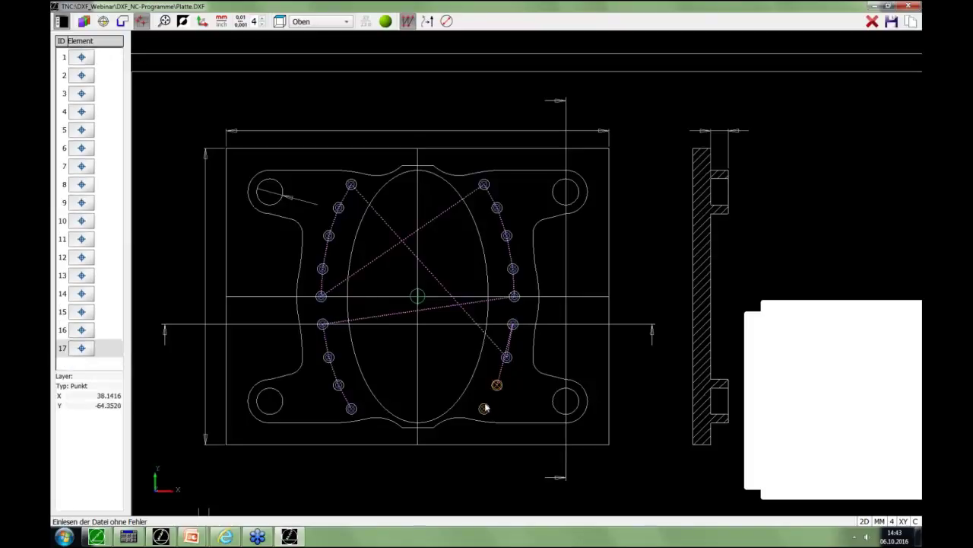
left_click(484, 409)
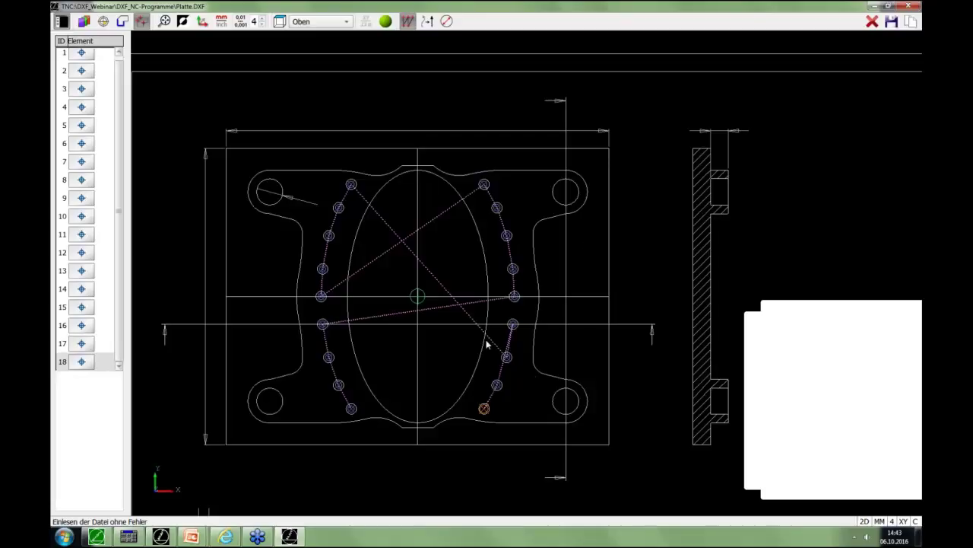
Step: Optimize the tool path through the 6 mm hole centres and save the points as D6.PNT in DXF_Webinar\DXF_NC-Programme, overwriting the existing file
left_click(428, 23)
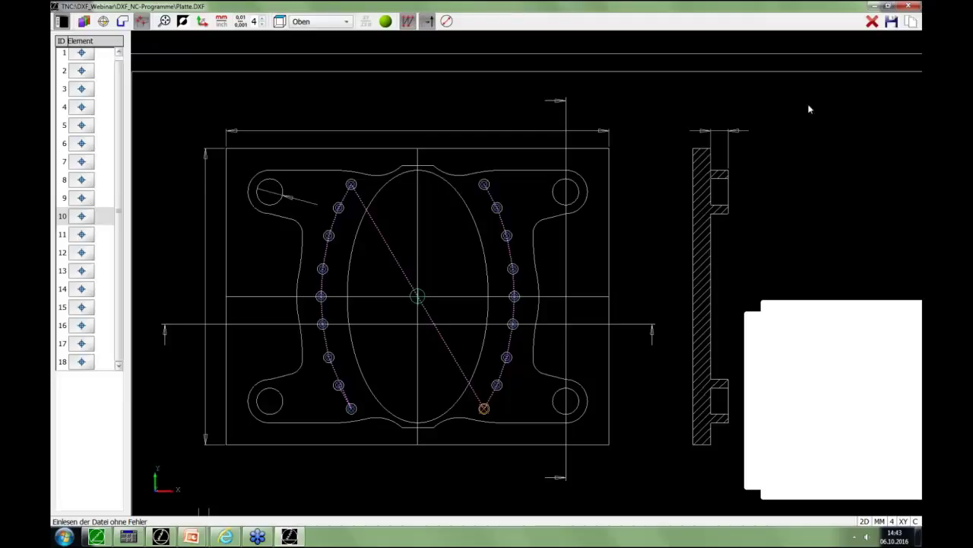
left_click(891, 22)
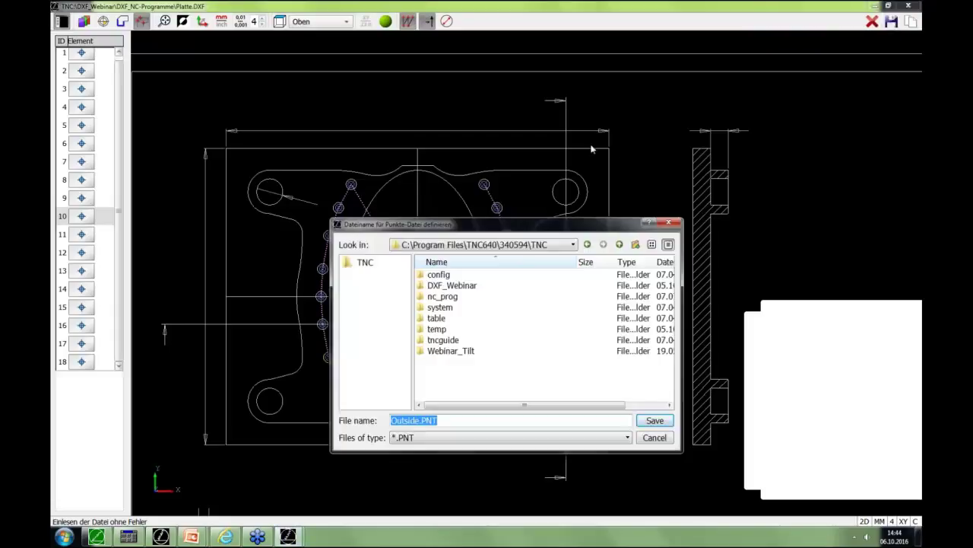
double_click(453, 286)
double_click(461, 274)
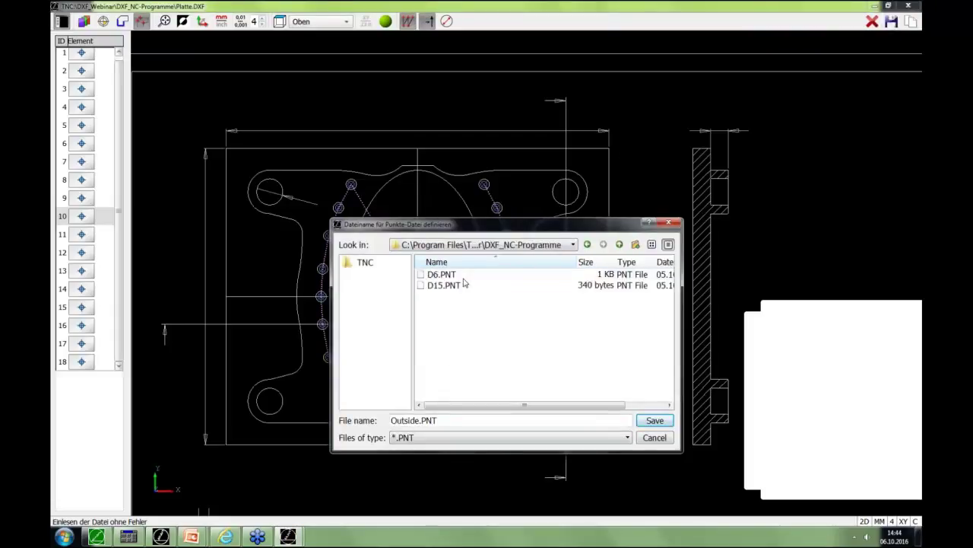
left_click(445, 274)
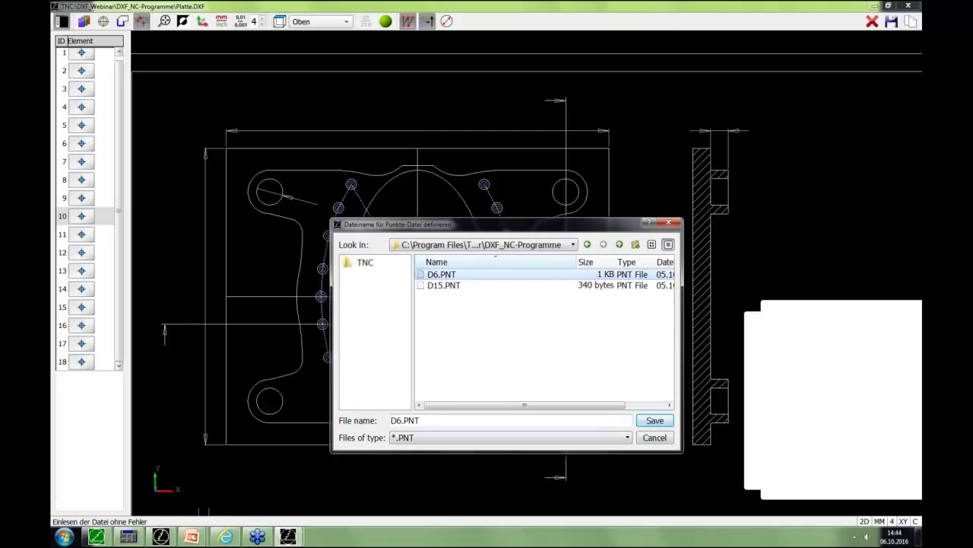
left_click(647, 422)
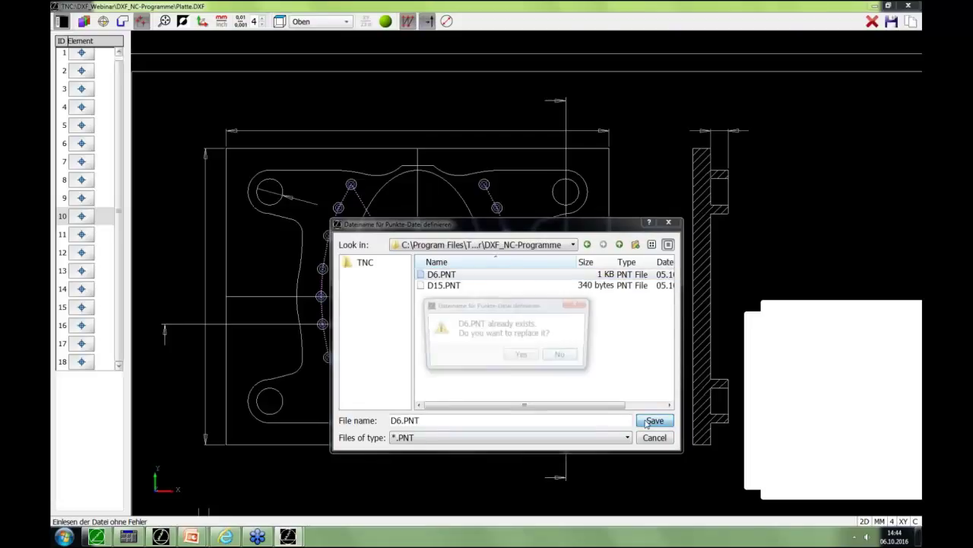
left_click(525, 357)
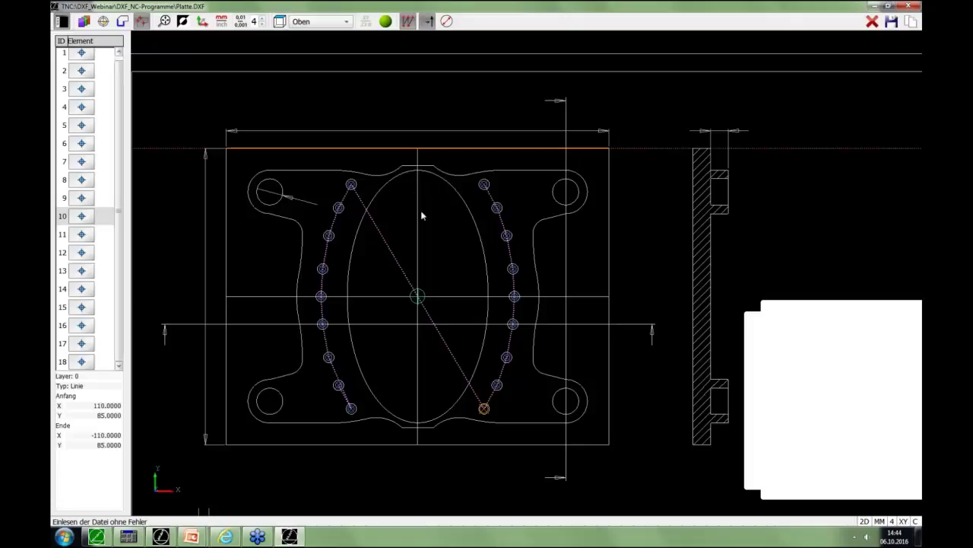
Step: Clear the selected points and pick the centres of the four large corner holes clockwise, starting with the upper-left hole
left_click(872, 22)
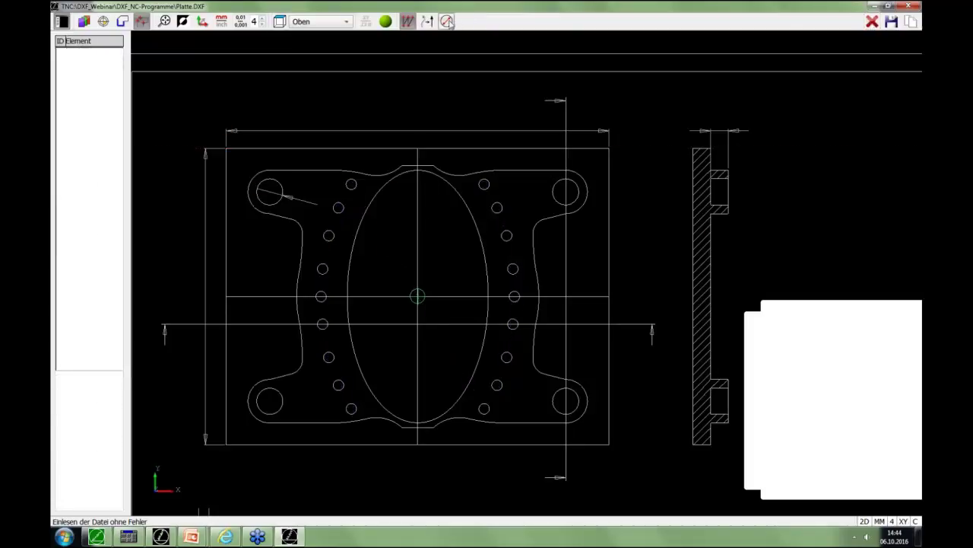
left_click(270, 191)
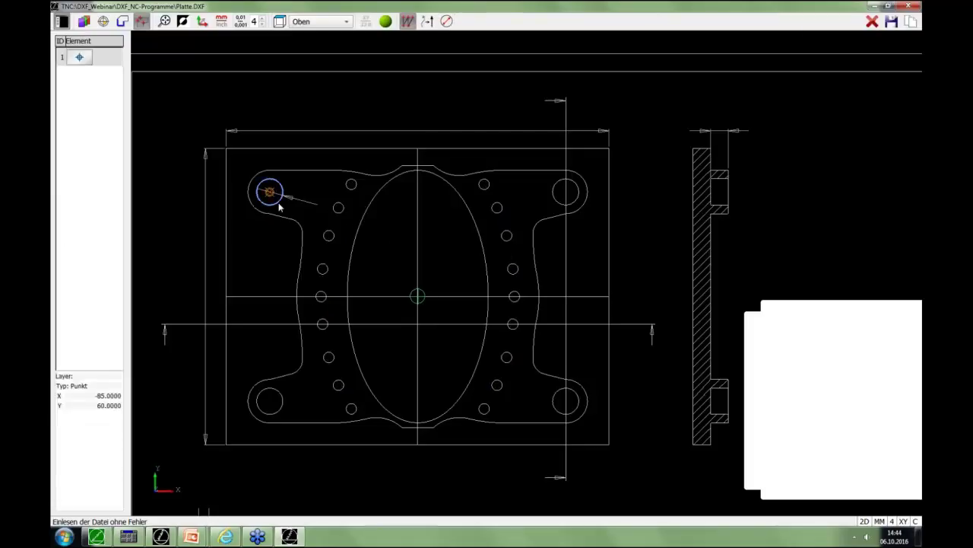
left_click(564, 194)
left_click(561, 396)
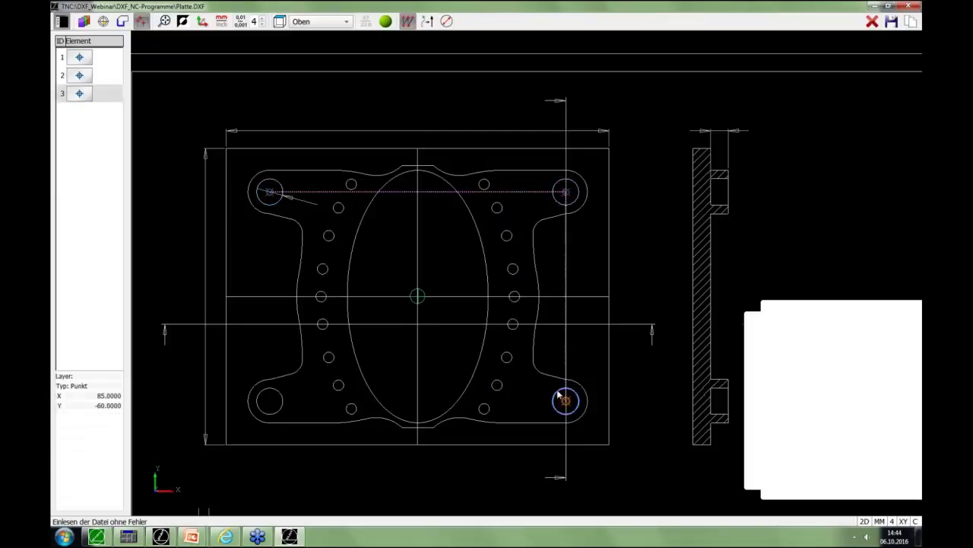
left_click(278, 399)
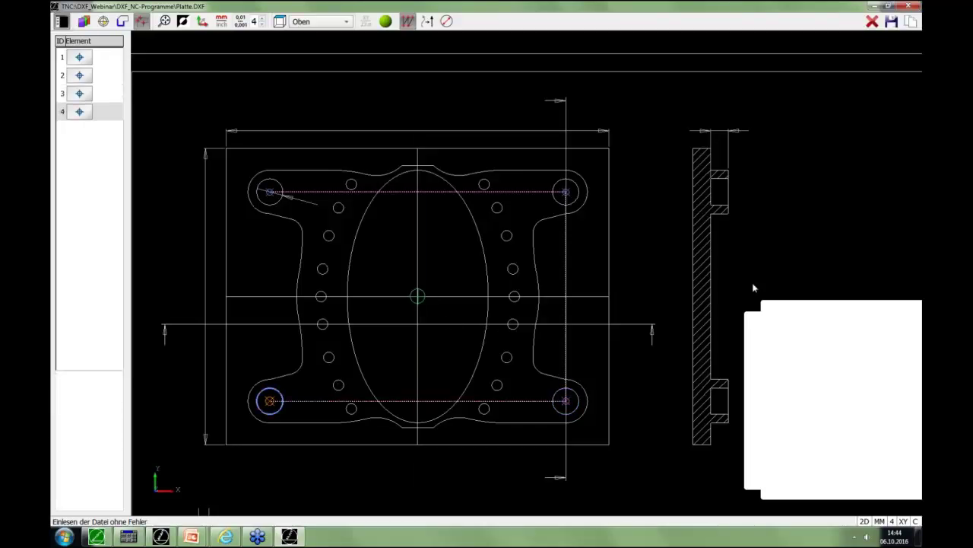
Step: Save the four corner hole centres as point file D15.PNT, overwriting the existing file
left_click(892, 22)
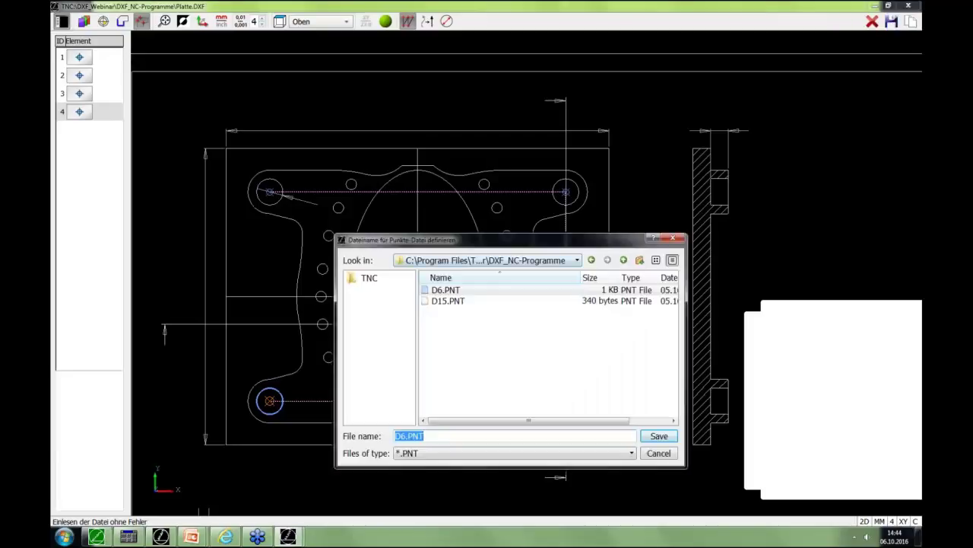
double_click(448, 302)
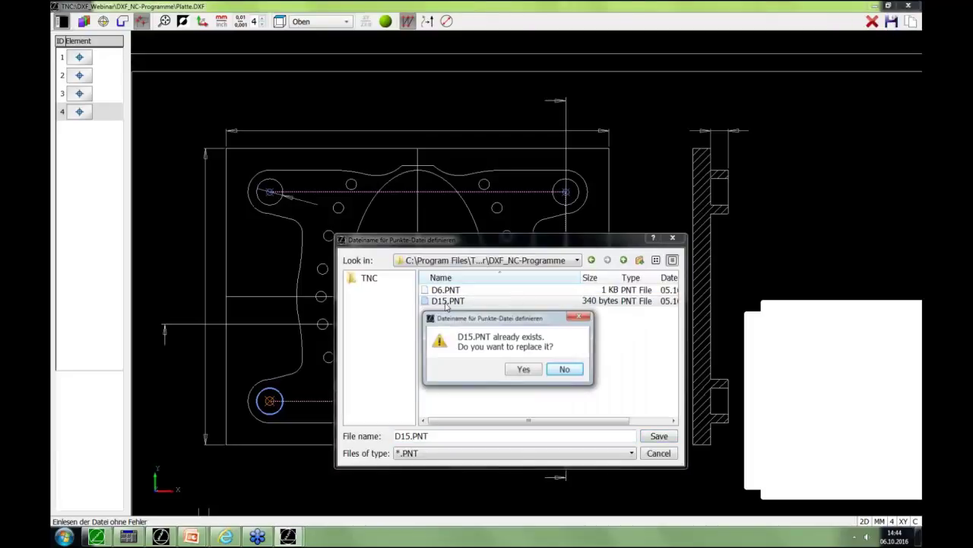
left_click(524, 370)
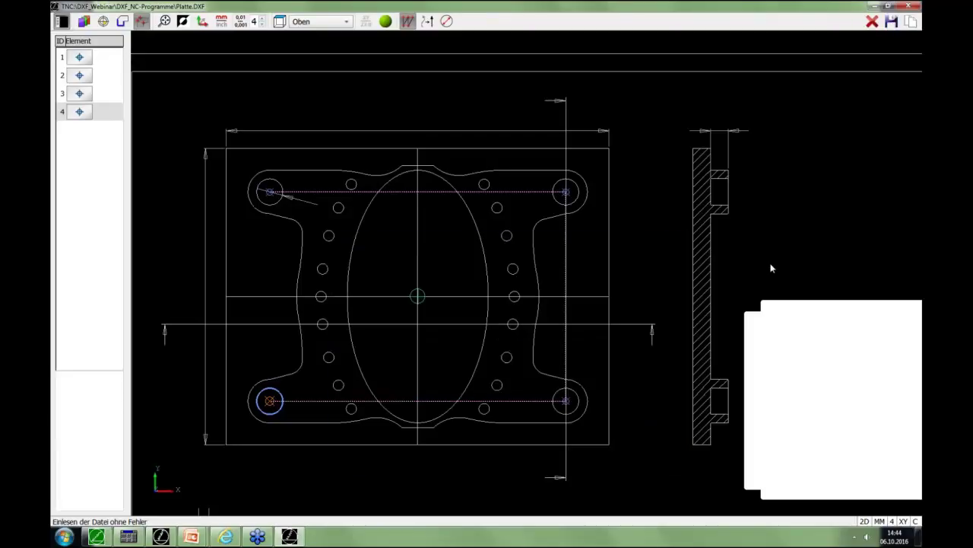
Step: Switch back to the TNC640 control and list all file types in the DXF_NC-Programme folder in program management
left_click(876, 6)
left_click(753, 89)
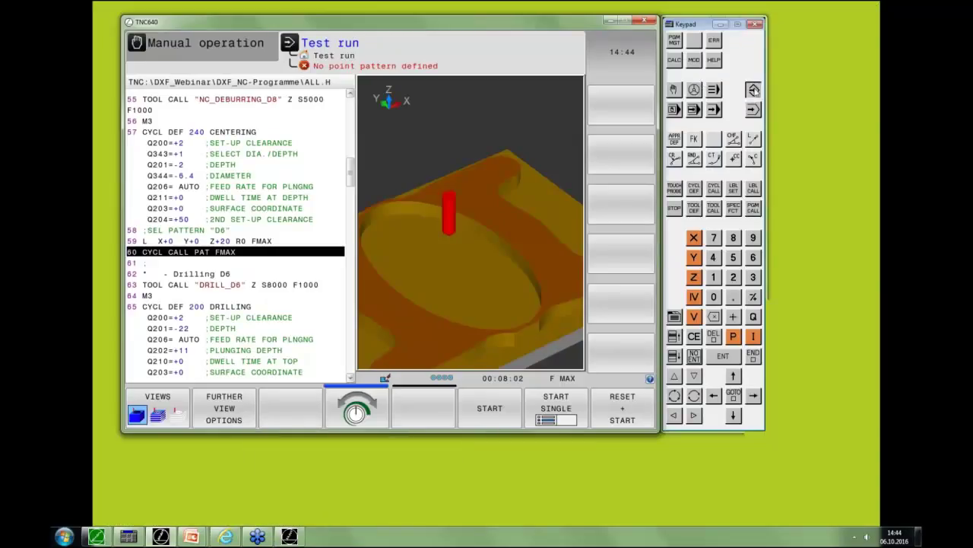
left_click(676, 40)
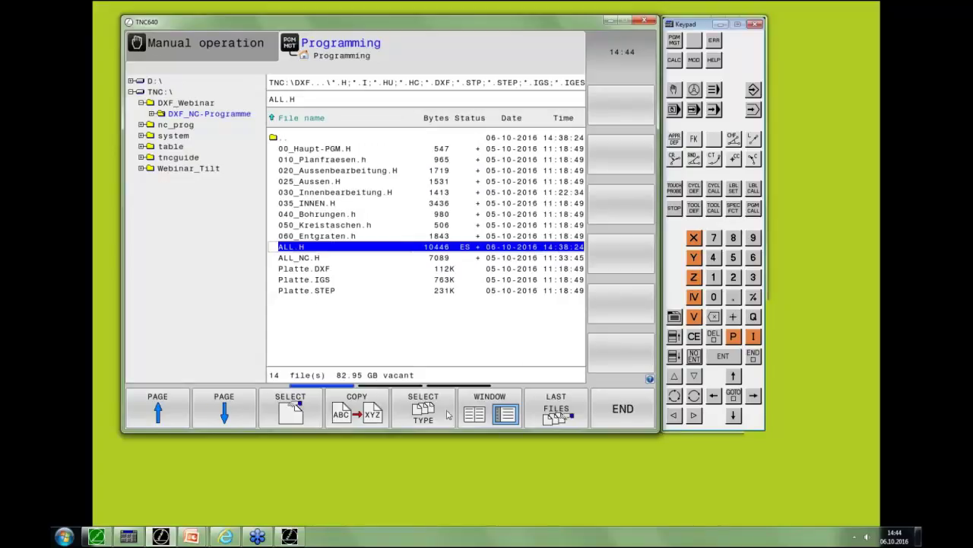
left_click(426, 408)
left_click(167, 411)
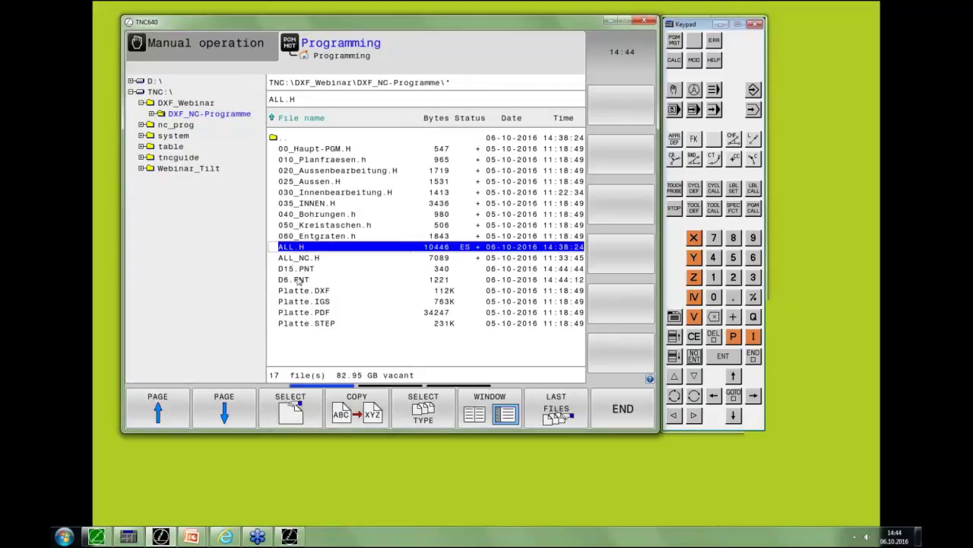
Step: Open the D6.PNT and D15.PNT point tables in turn to check their saved hole coordinates
double_click(294, 281)
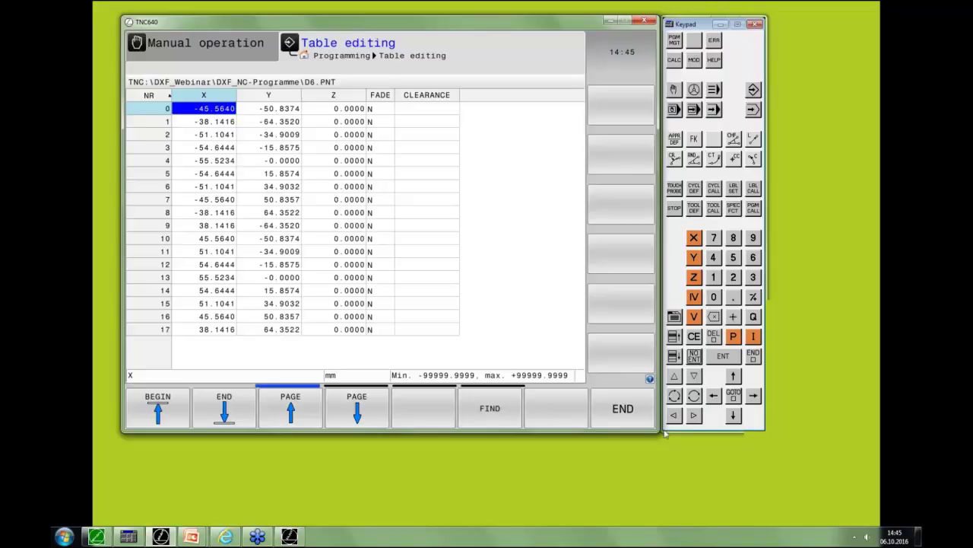
left_click(623, 414)
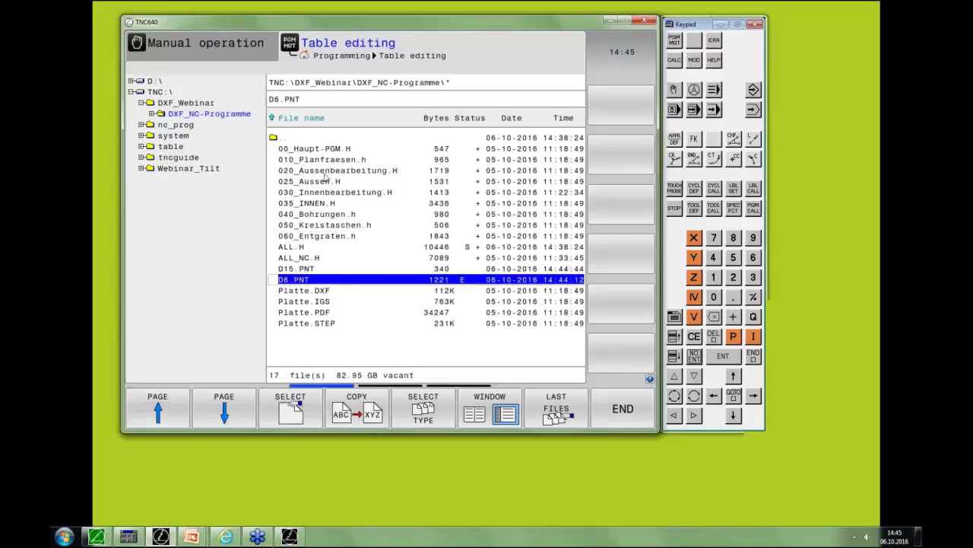
double_click(294, 271)
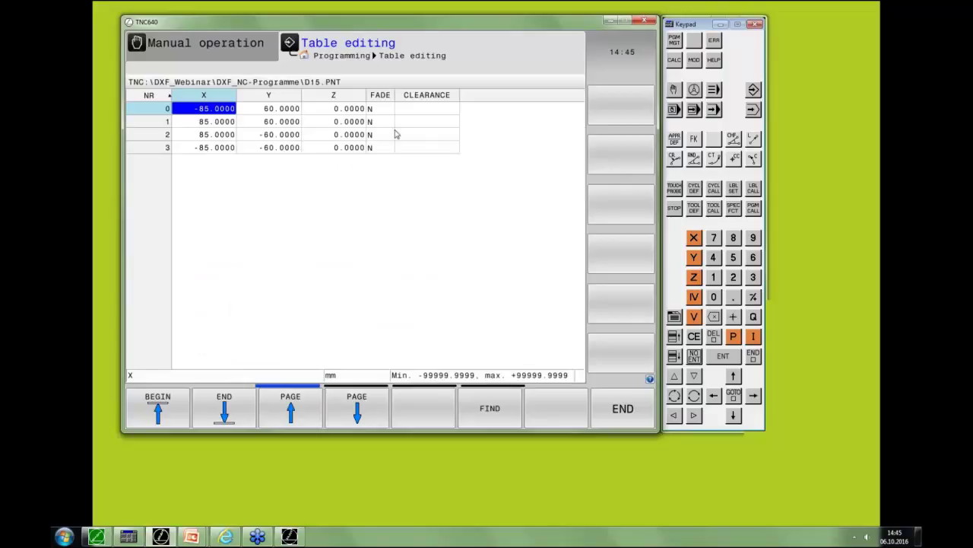
left_click(622, 409)
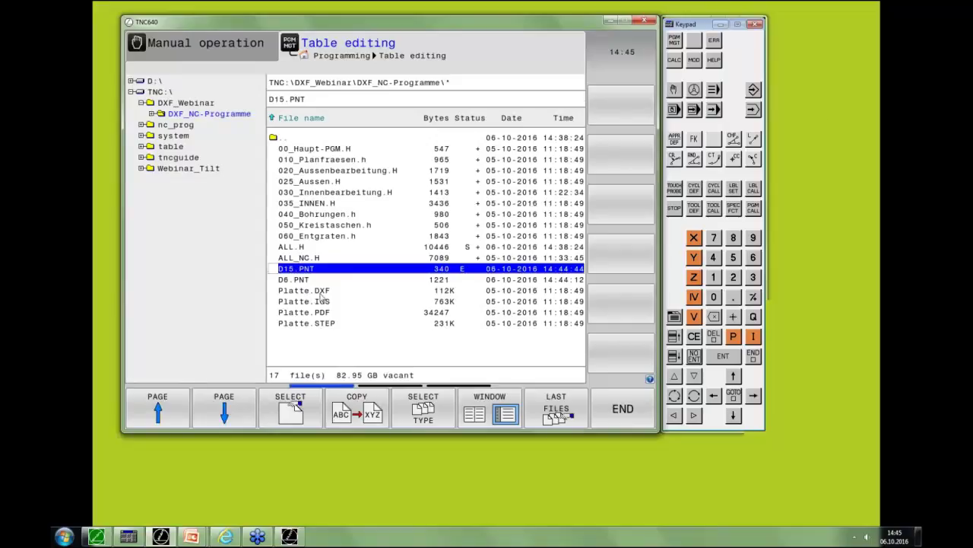
Step: In ALL.H, insert a SEL PATTERN block below the commented D6 pattern line in the Centering section, choosing D6.PNT from TNC:\DXF_Webinar\DXF_NC-Programme
left_click(753, 90)
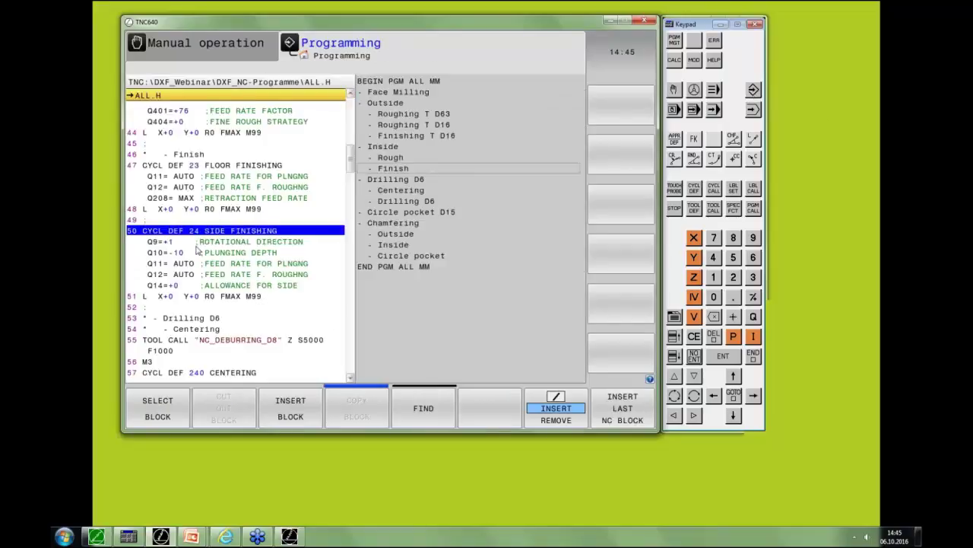
scroll(196, 250, "down", 6)
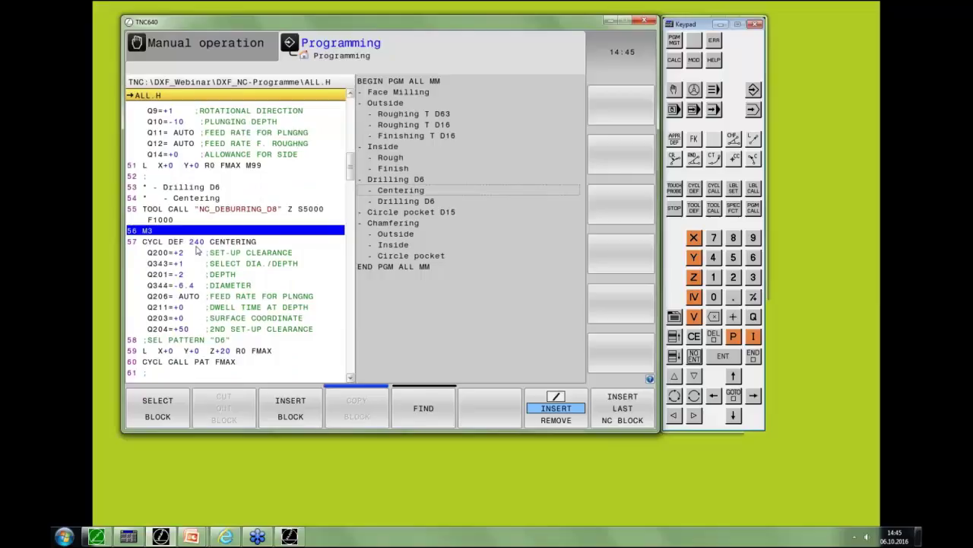
scroll(196, 249, "down", 2)
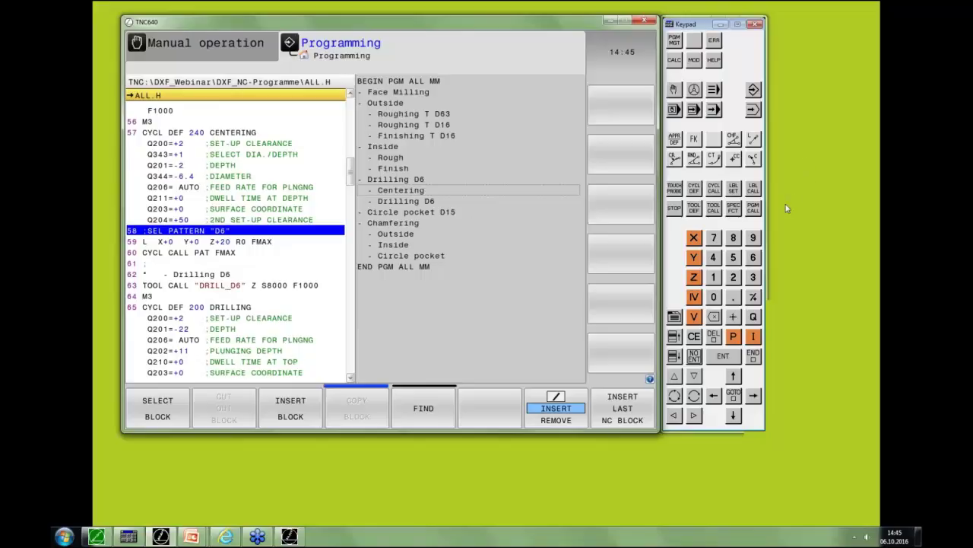
left_click(754, 208)
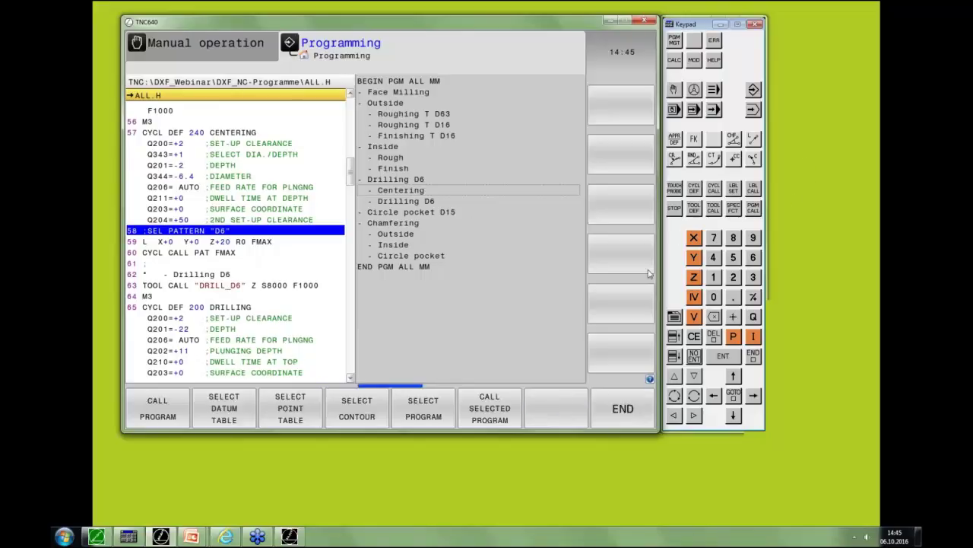
left_click(303, 411)
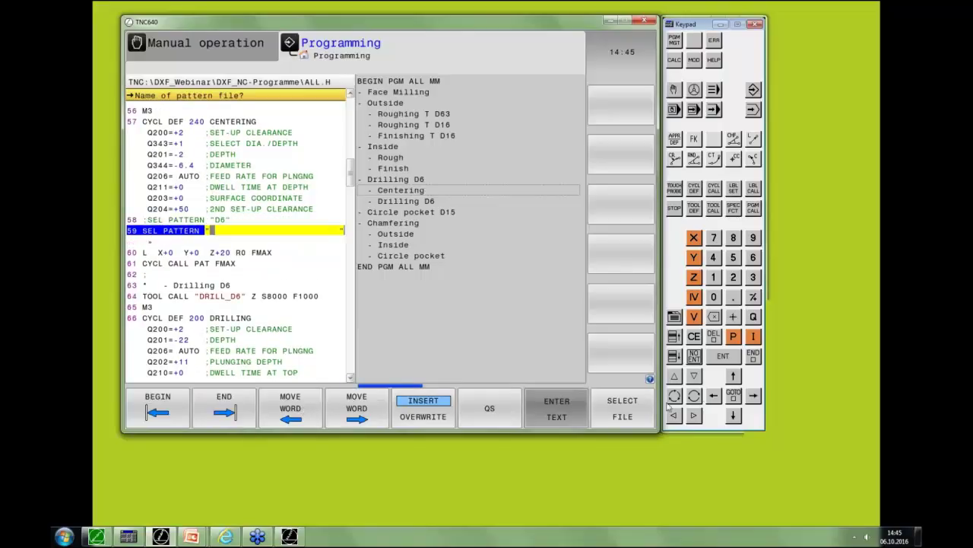
left_click(606, 417)
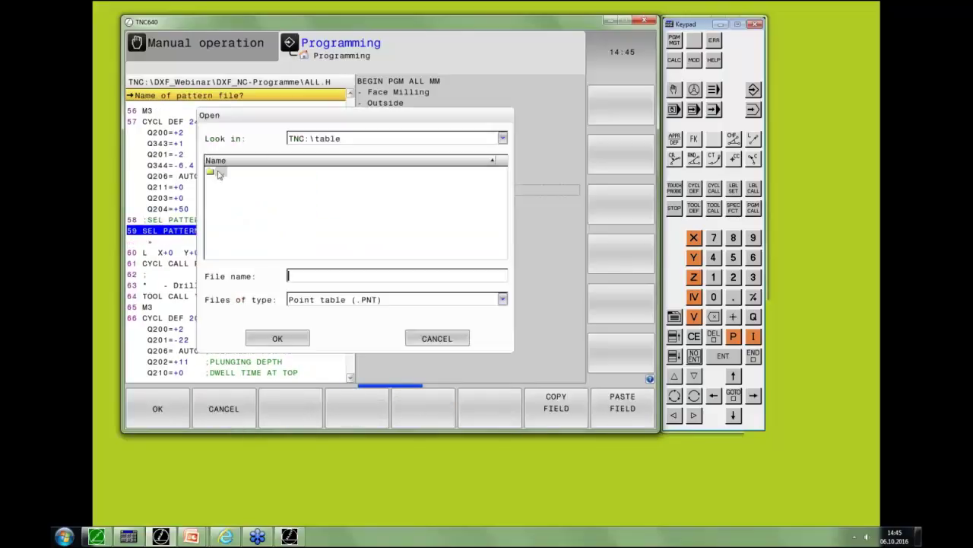
left_click(218, 173)
double_click(219, 173)
double_click(229, 173)
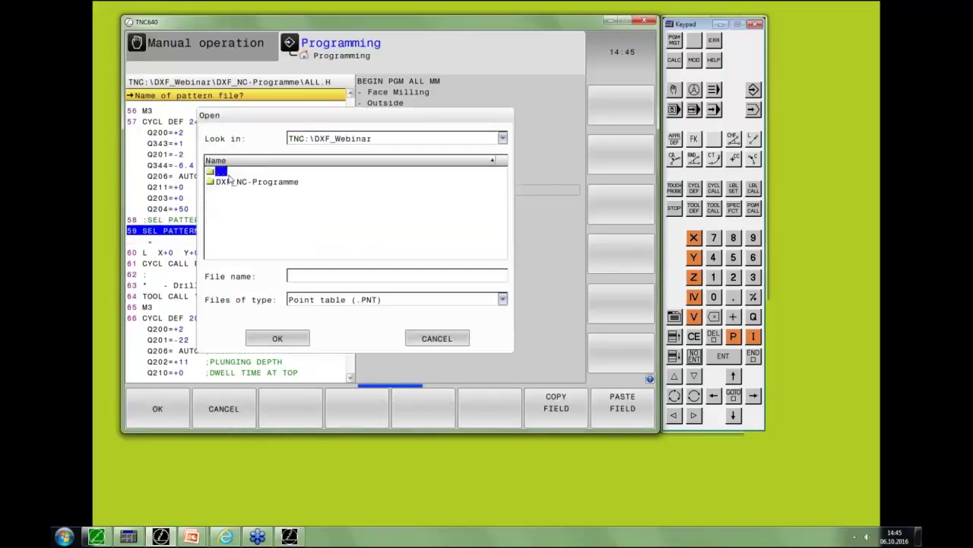
double_click(230, 182)
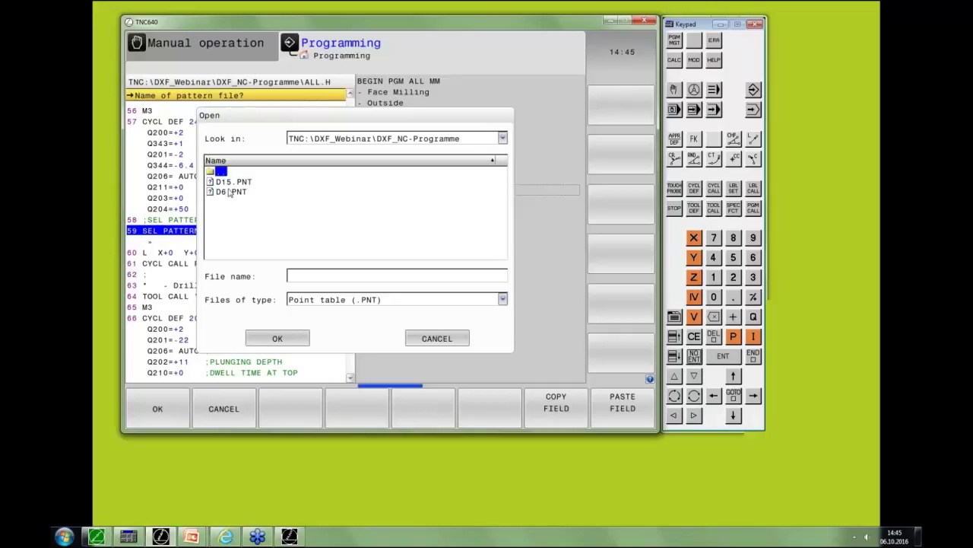
left_click(229, 193)
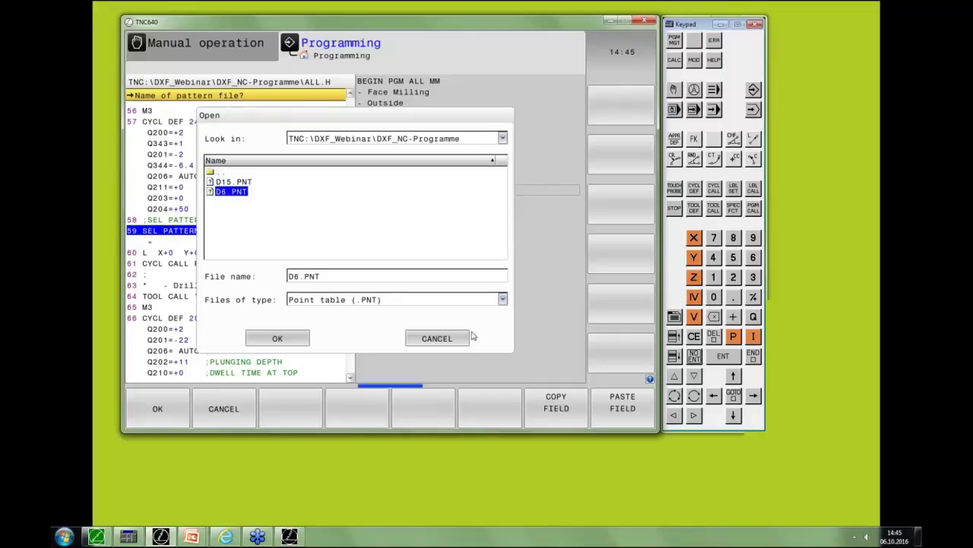
left_click(288, 346)
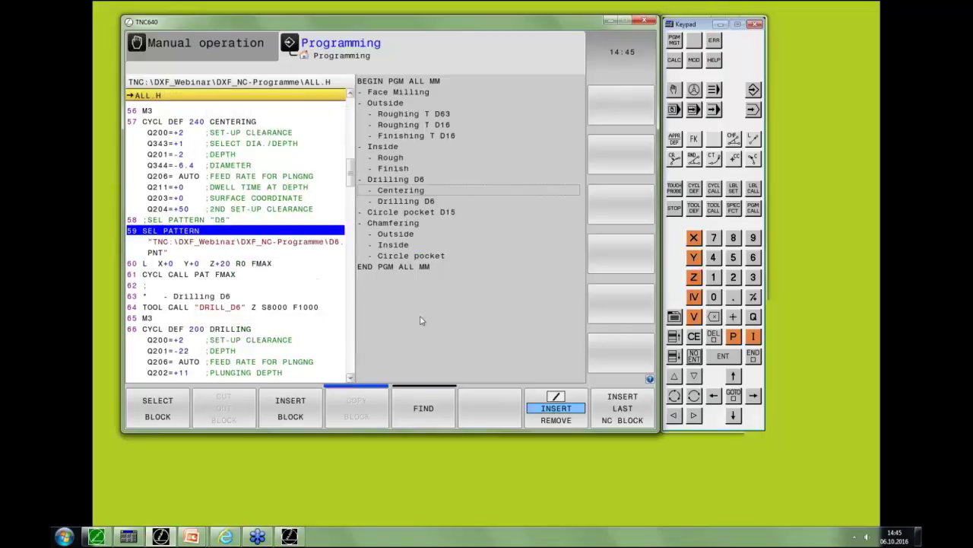
Step: Insert a SEL PATTERN block below the commented D15 pattern line in the Circle pocket D15 section, choosing D15.PNT from TNC:\DXF_Webinar\DXF_NC-Programme
key("Down")
key("Down")
key("Down")
key("Down")
key("Down")
key("Down")
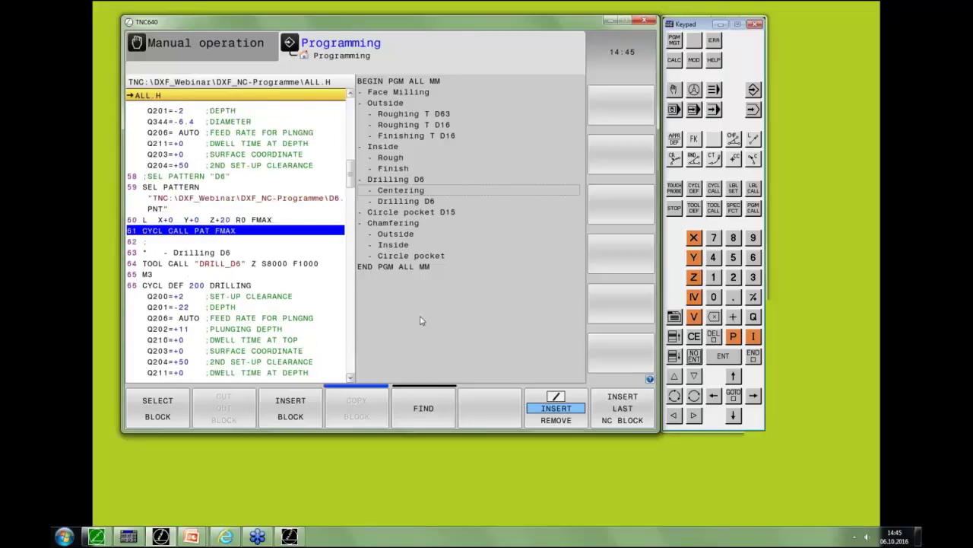
key("Down")
key("Down")
key("Down")
key("Down")
key("Down")
key("Down")
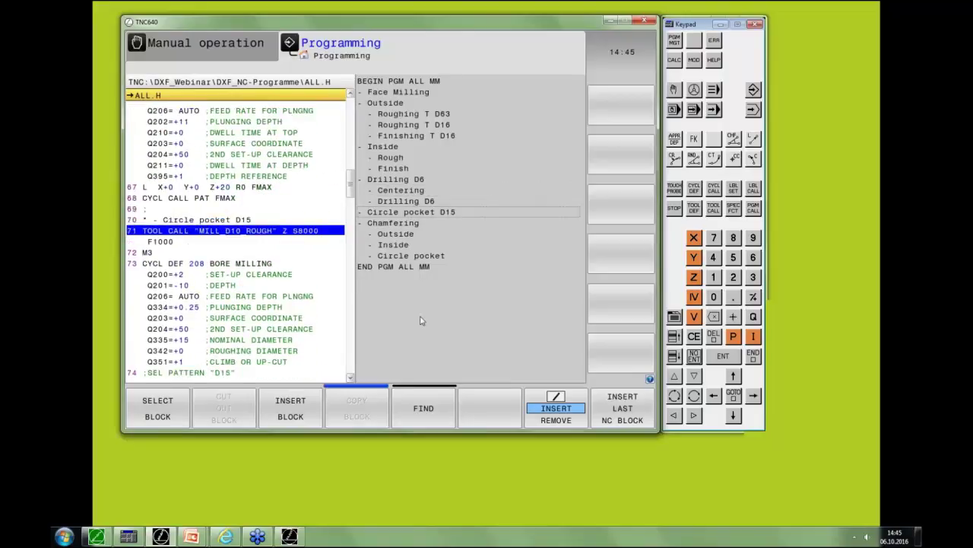
key("Down")
key("Down")
key("Down")
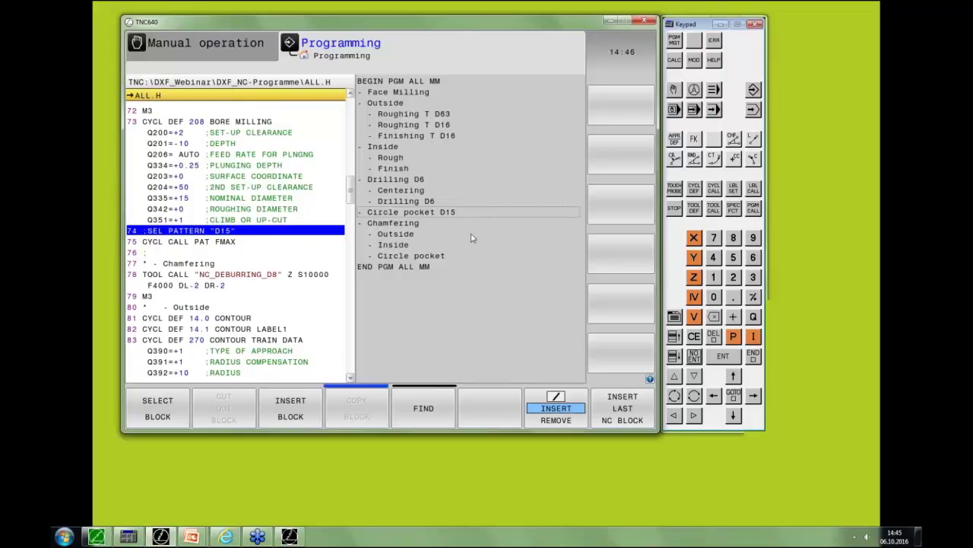
left_click(754, 208)
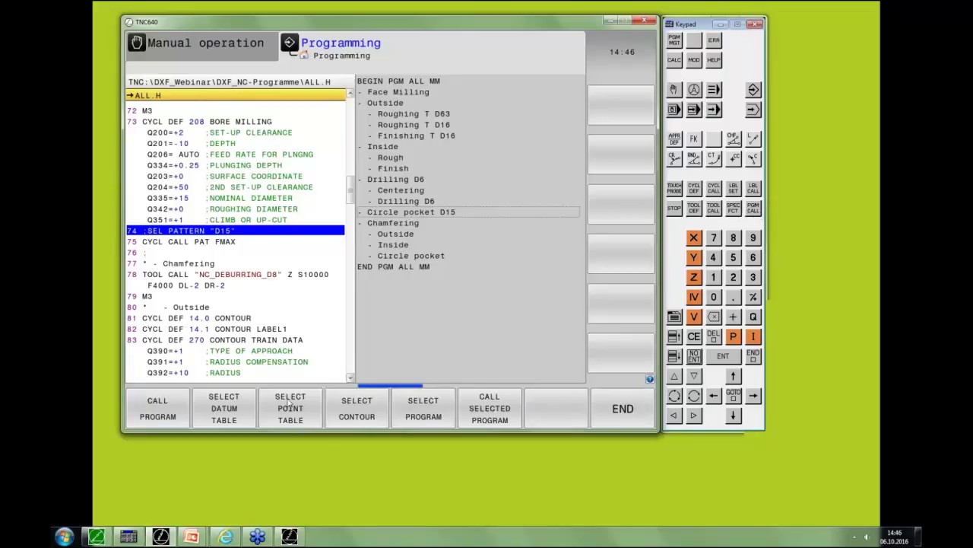
left_click(286, 405)
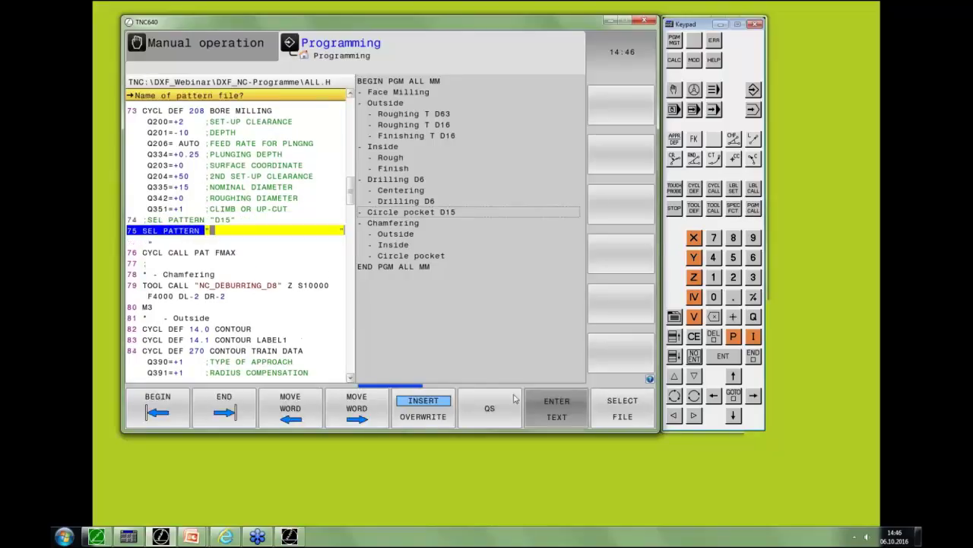
left_click(645, 403)
double_click(213, 173)
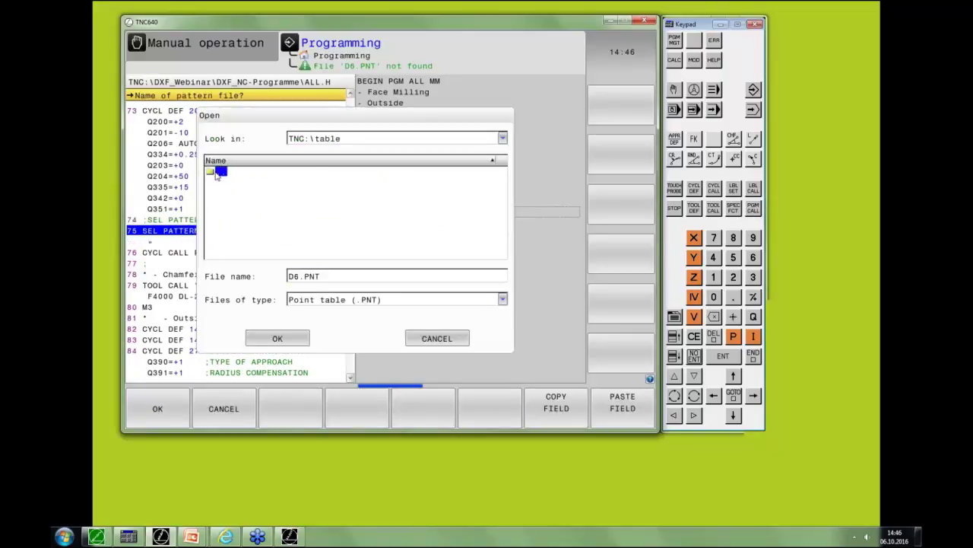
double_click(232, 172)
double_click(233, 182)
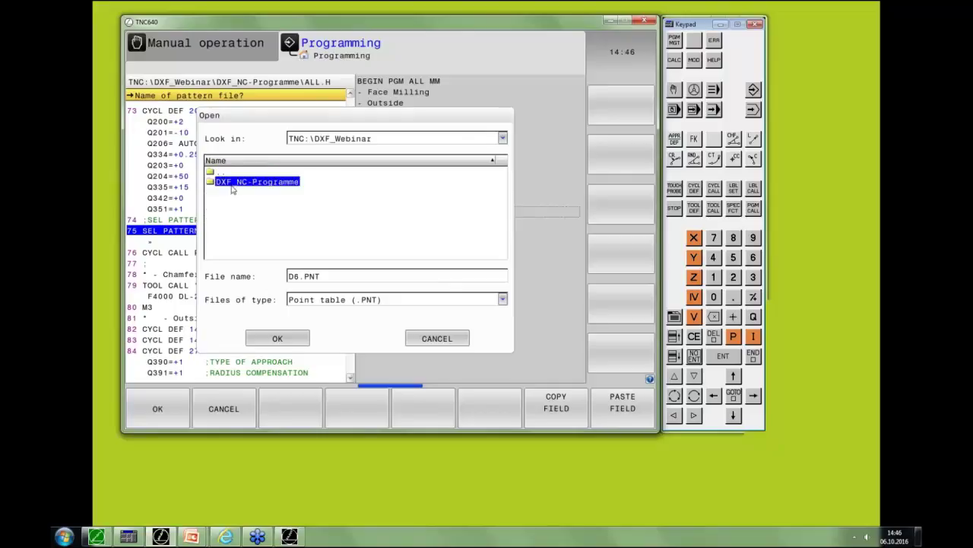
left_click(235, 183)
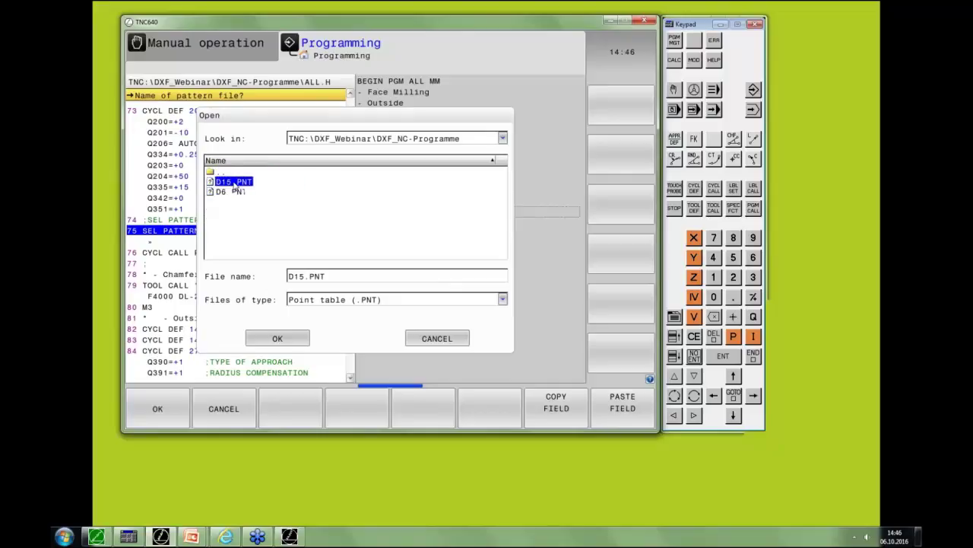
left_click(277, 338)
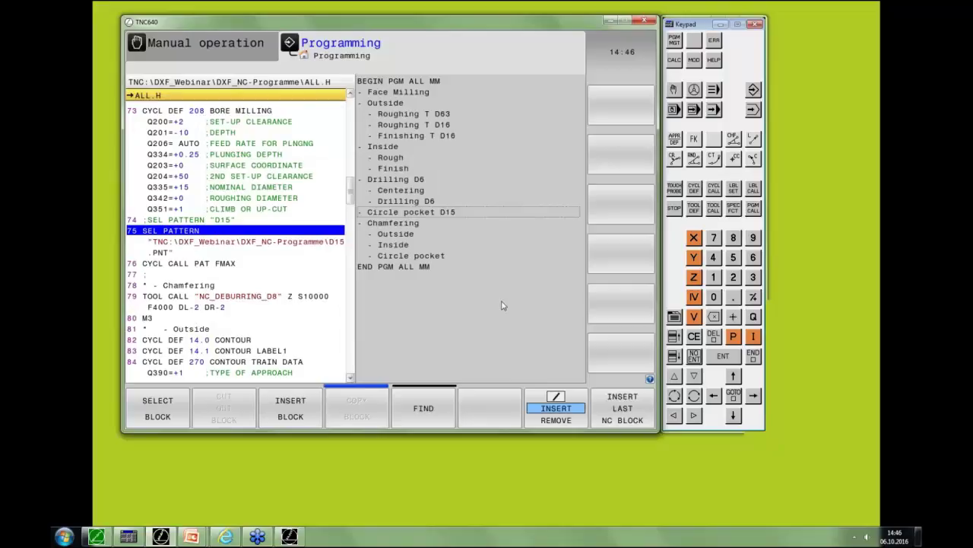
Step: Check the bore milling cycle and the pattern file name in the new D15 SEL PATTERN block
key("Down")
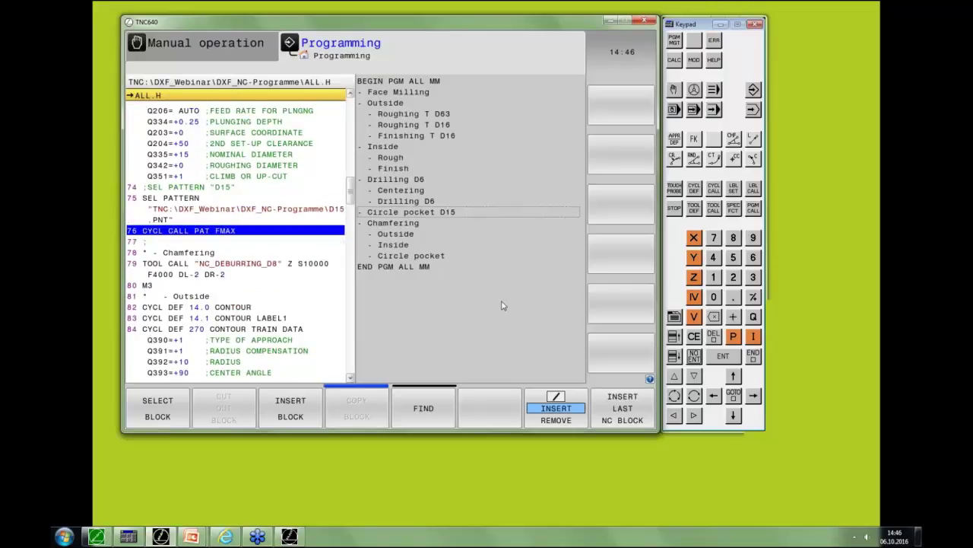
key("Up")
key("Up")
key("Up")
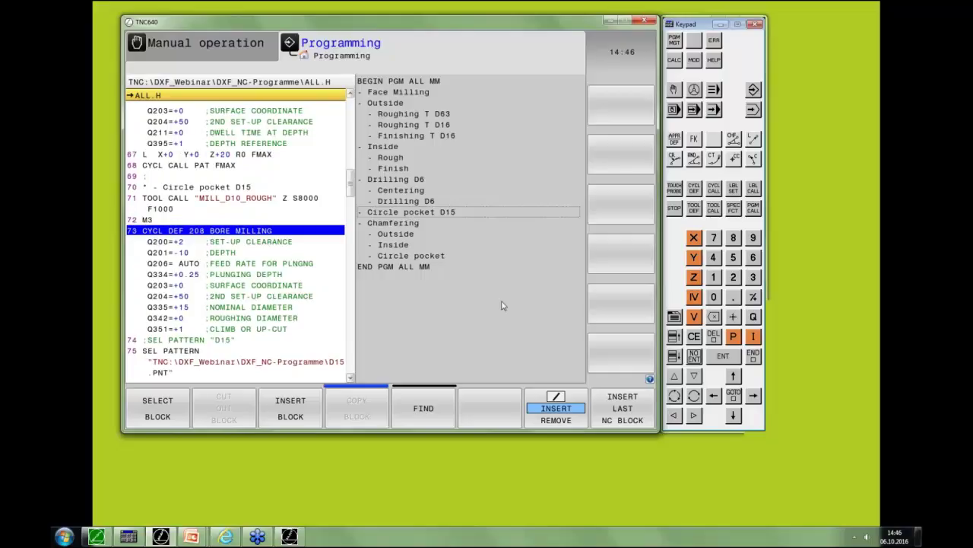
key("Down")
key("Down")
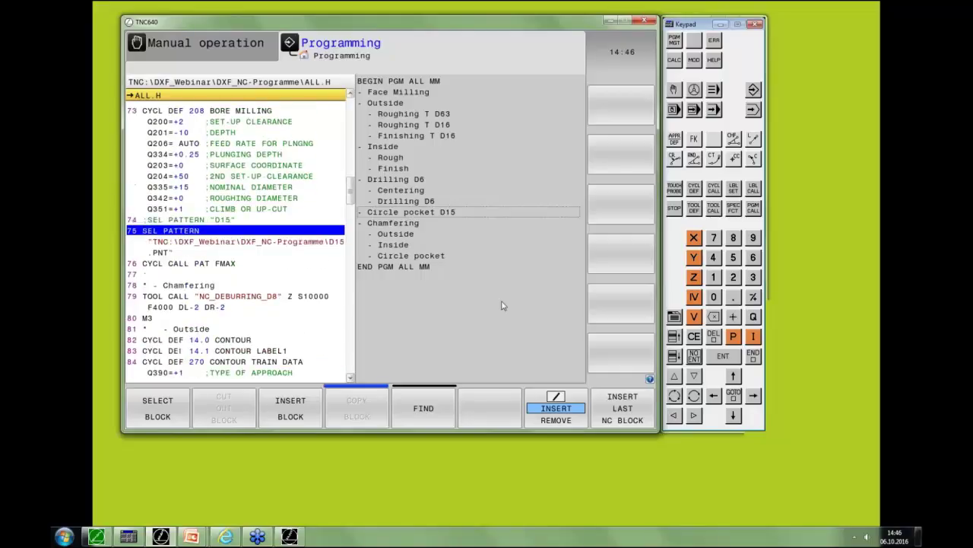
key("Right")
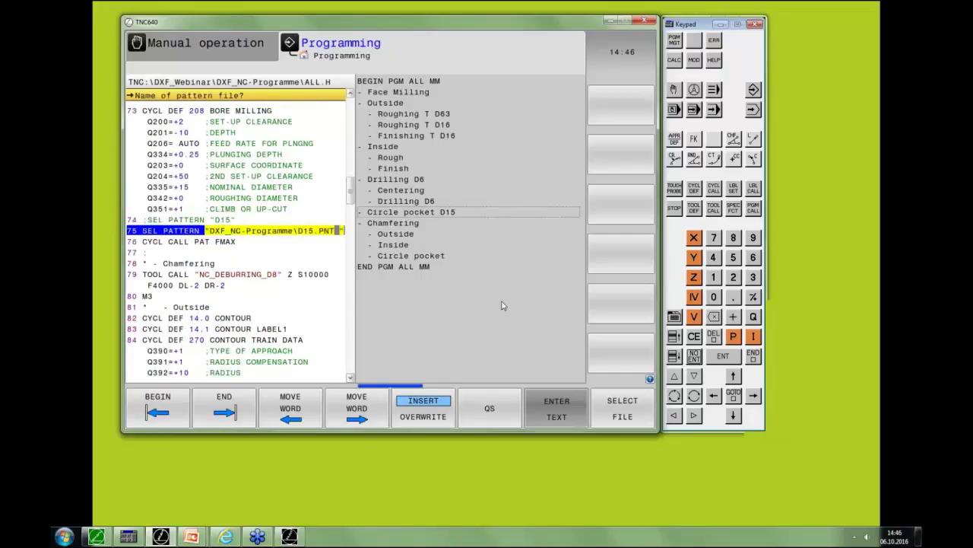
key("Return")
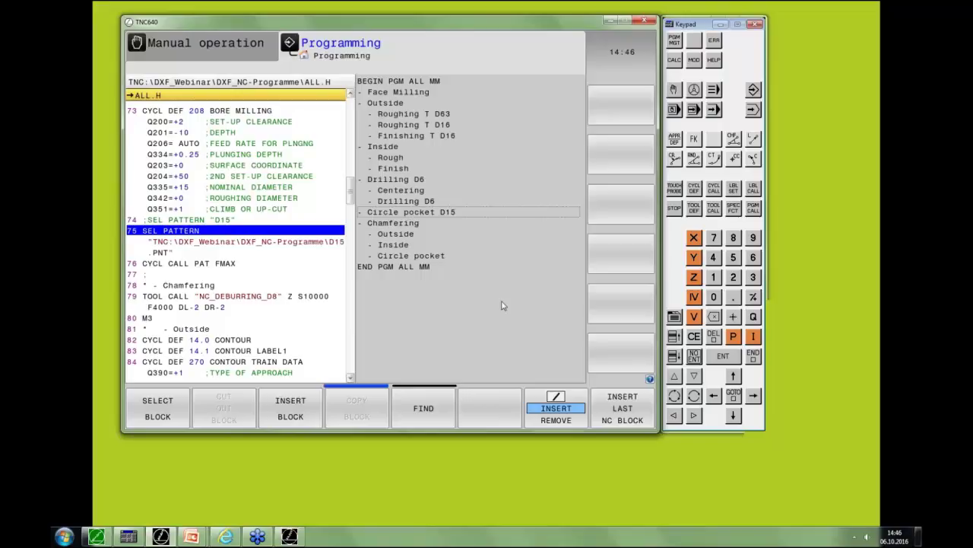
Step: Look through the Chamfering sections of ALL.H as far as the commented D15.PNT pattern line under Circle pocket
key("Down")
key("Down")
key("Down")
key("Down")
key("Down")
key("Down")
key("Down")
key("Down")
key("Down")
key("Down")
key("Down")
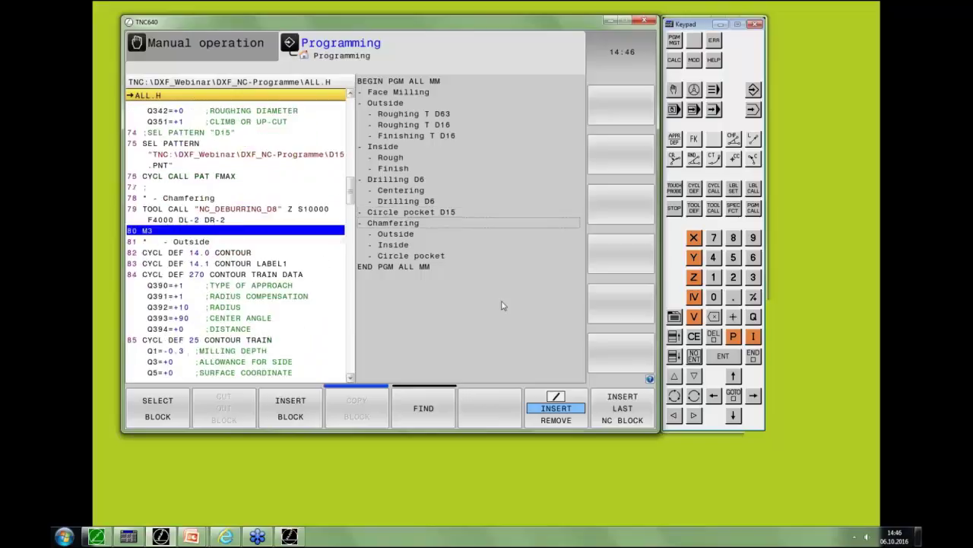
key("Down")
key("Down")
key("Down")
key("Down")
key("Down")
key("Down")
key("Down")
key("Down")
key("Down")
key("Down")
key("Down")
key("Down")
key("Down")
key("Down")
key("Down")
key("Down")
key("Down")
key("Down")
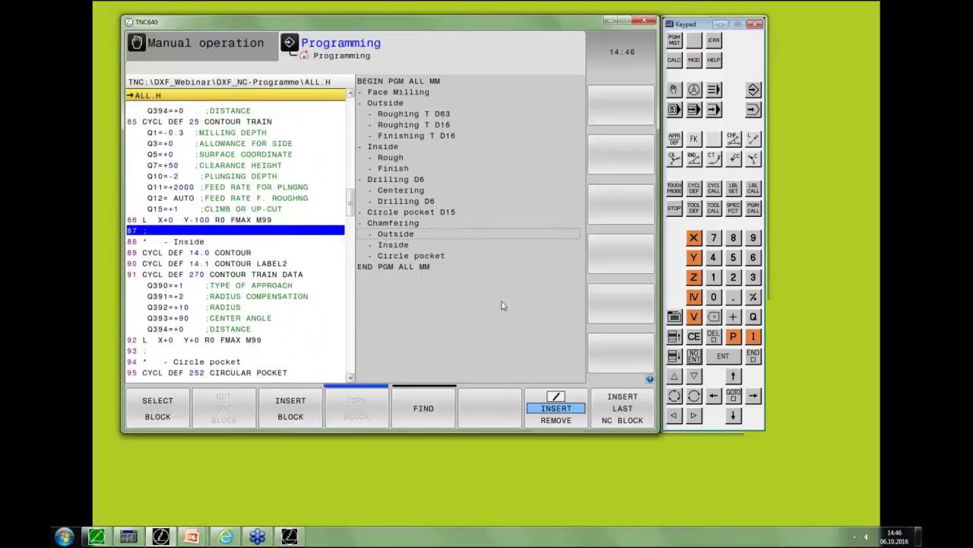
key("Up")
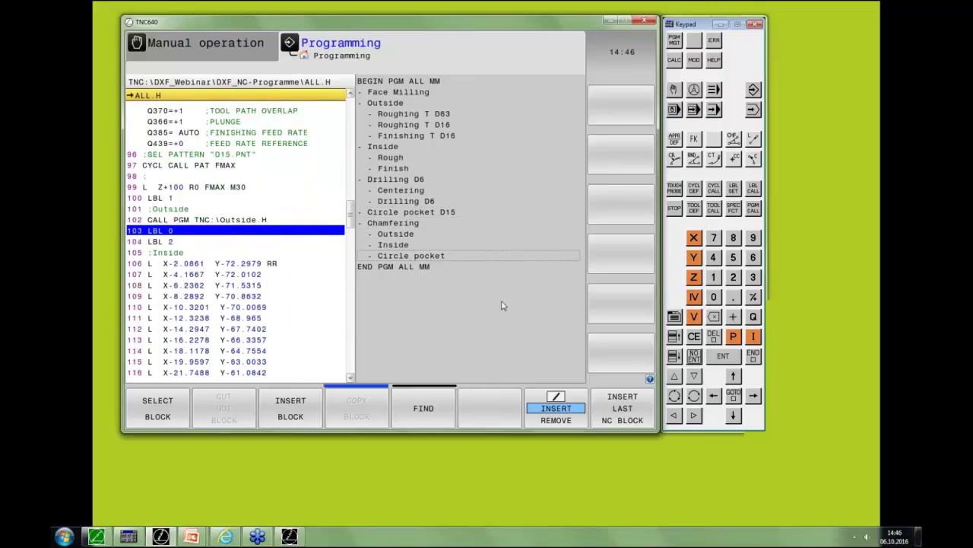
key("Up")
key("Up")
key("Up")
key("Up")
key("Up")
key("Up")
key("Up")
key("Up")
key("Up")
key("Down")
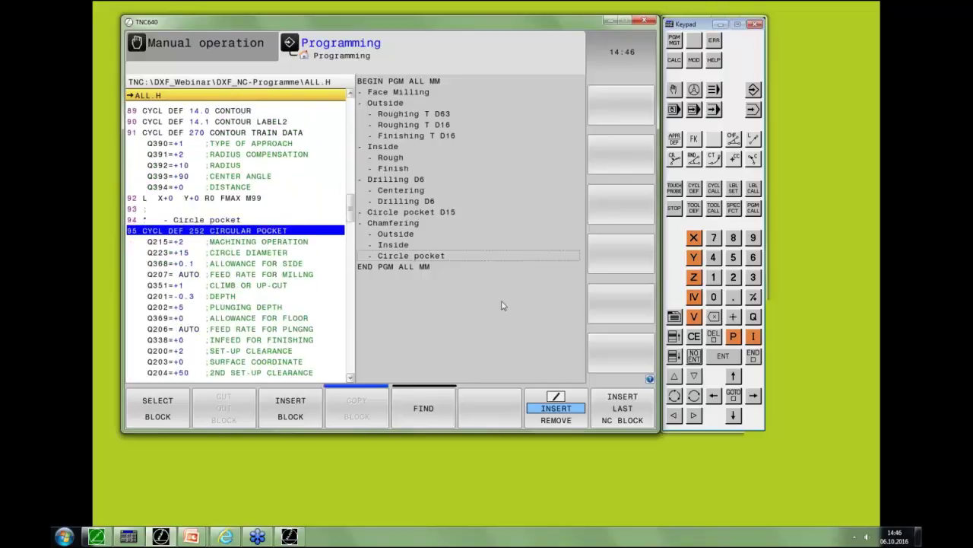
key("Down")
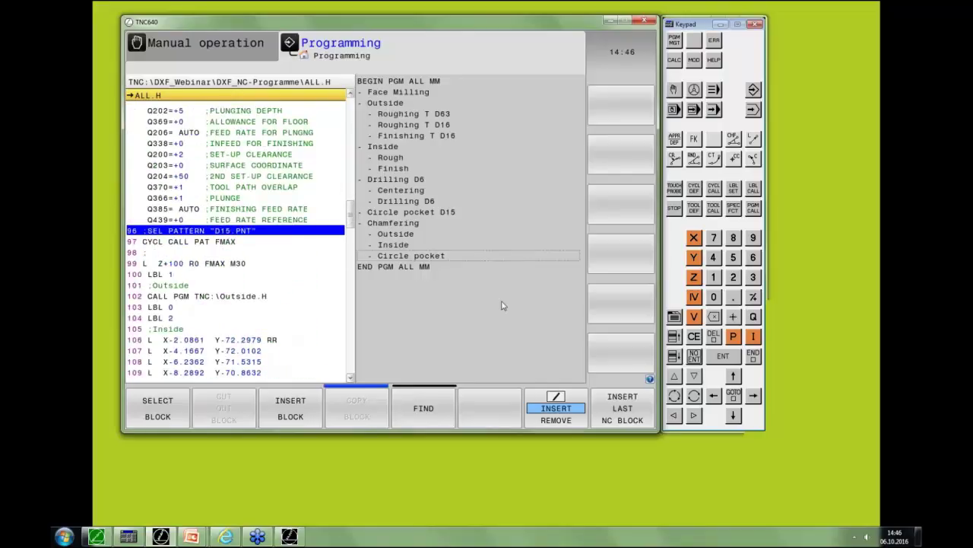
Step: Reset and run the complete ALL.H program as a graphic simulation in Test run
left_click(753, 110)
left_click(622, 412)
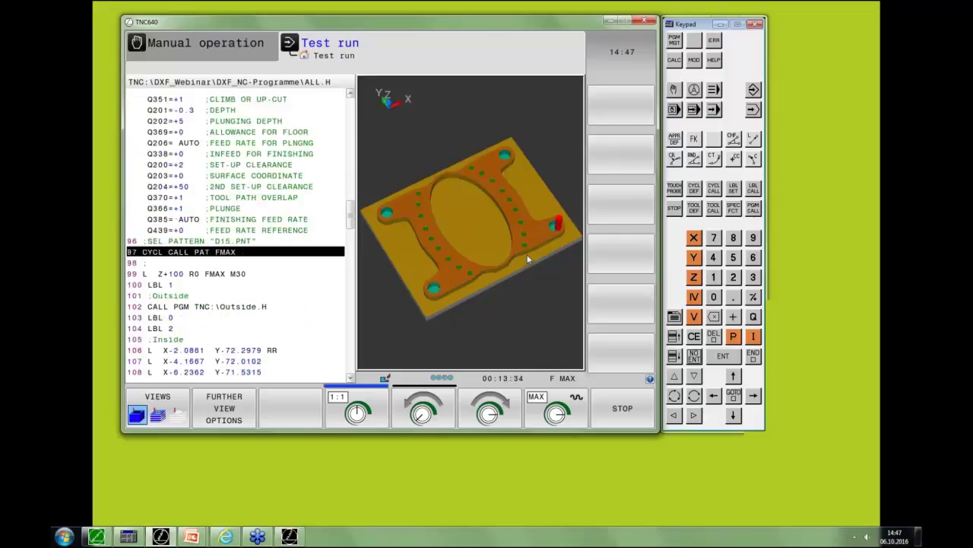
middle_click_drag(513, 253, 512, 246)
right_click_drag(513, 246, 525, 216)
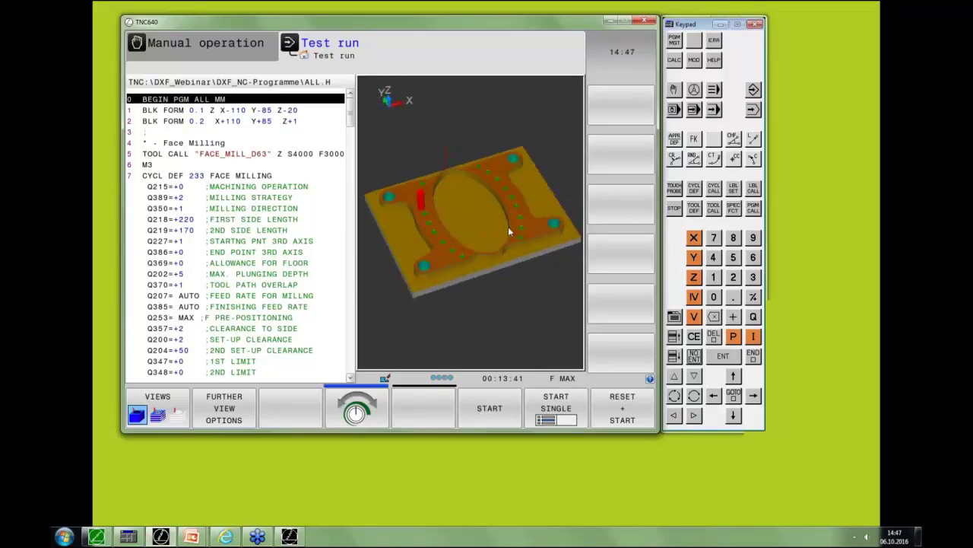
Step: Examine the simulated workpiece up close, including the chamfered inner and outer contour edges and the small drilled holes
scroll(514, 220, "up", 2)
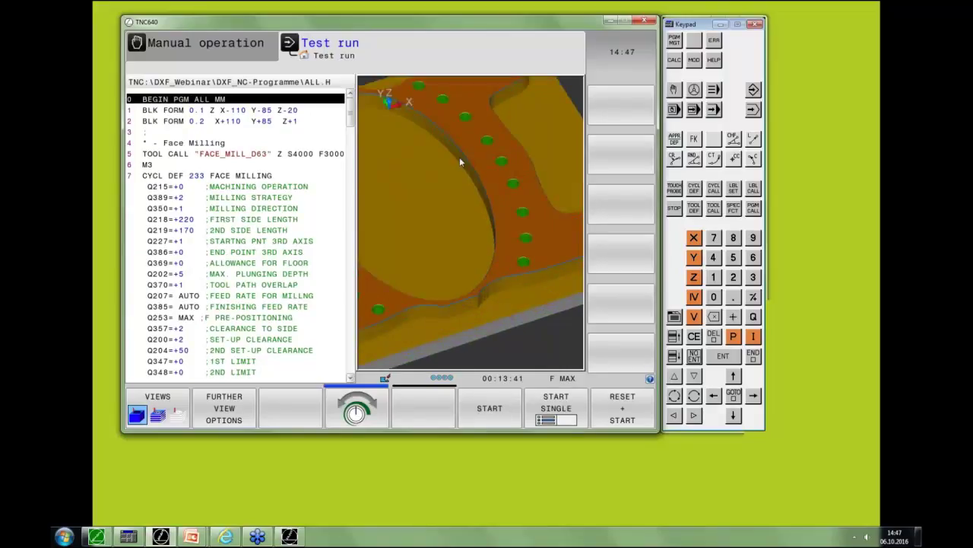
scroll(460, 161, "down", 3)
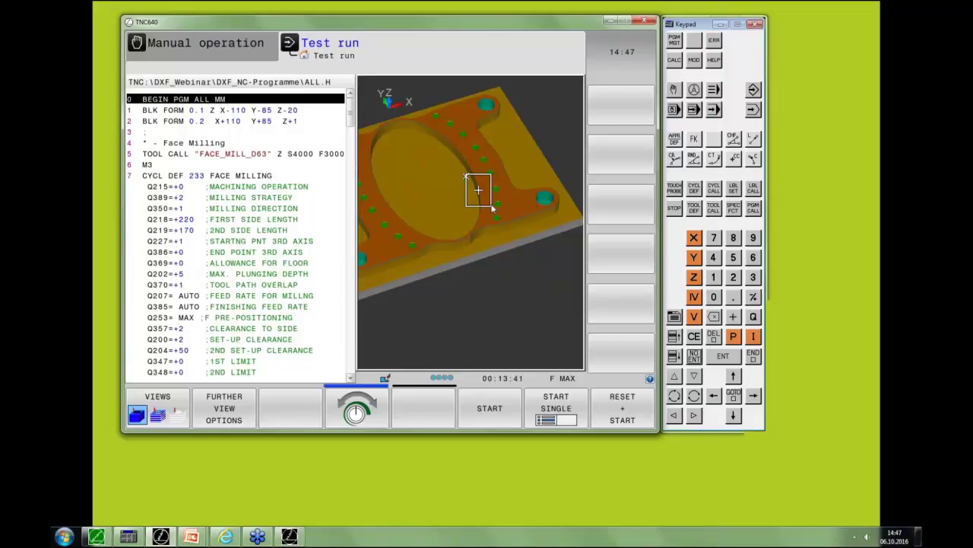
left_click_drag(491, 207, 478, 216)
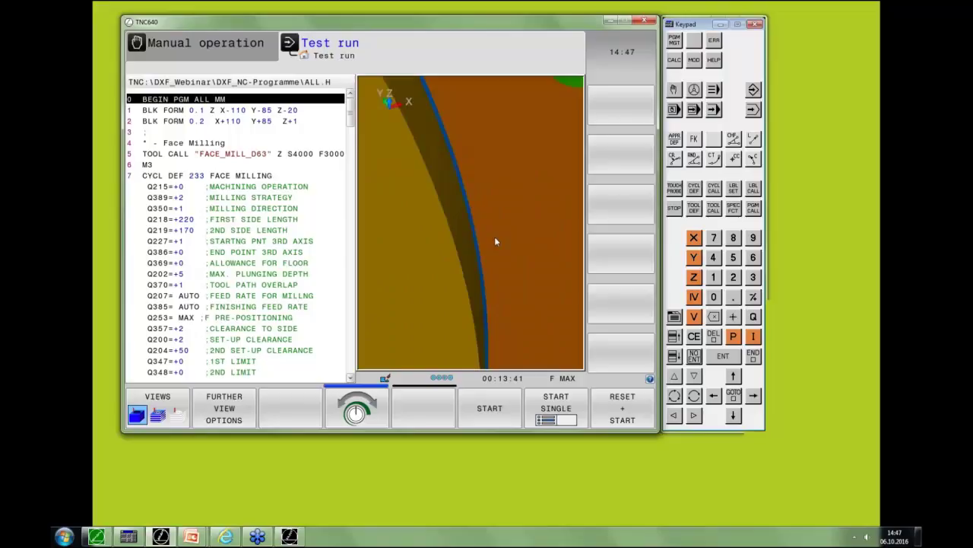
right_click_drag(495, 237, 495, 190)
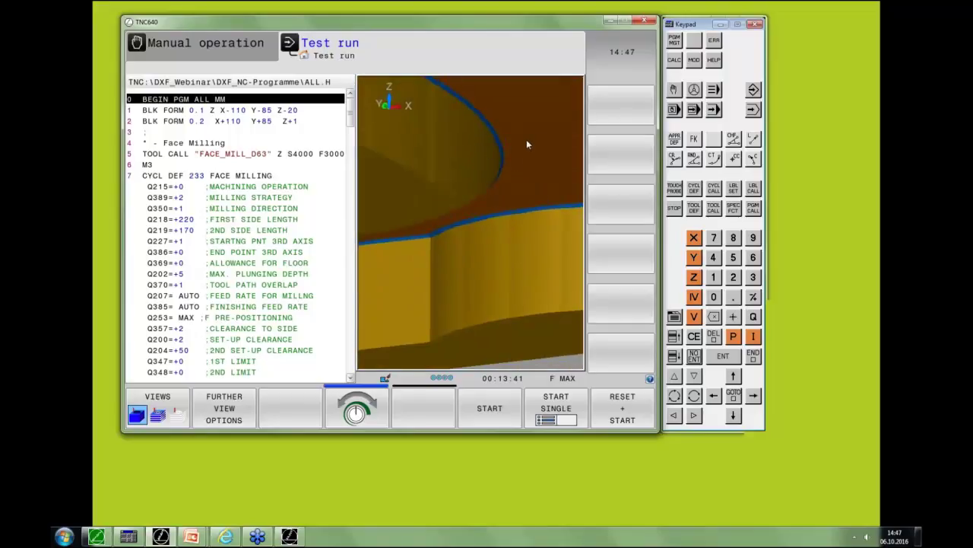
scroll(557, 189, "down", 5)
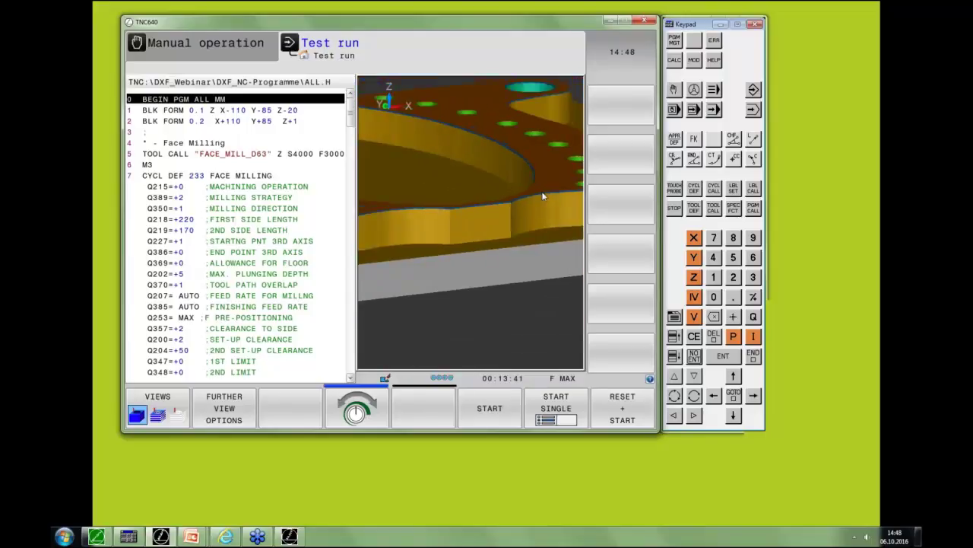
right_click_drag(550, 189, 528, 209)
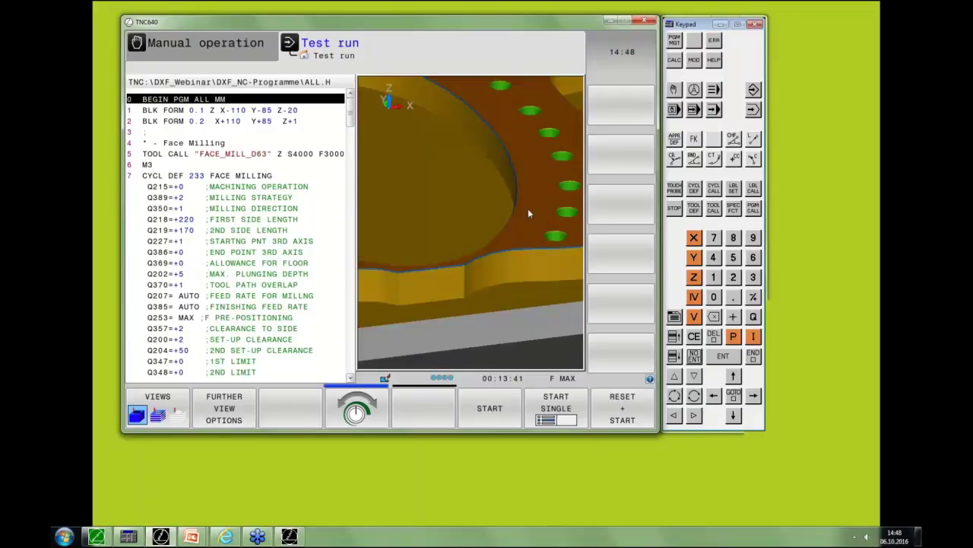
Step: Switch to the Platte.DXF window and discard the four selected corner hole positions
left_click(289, 535)
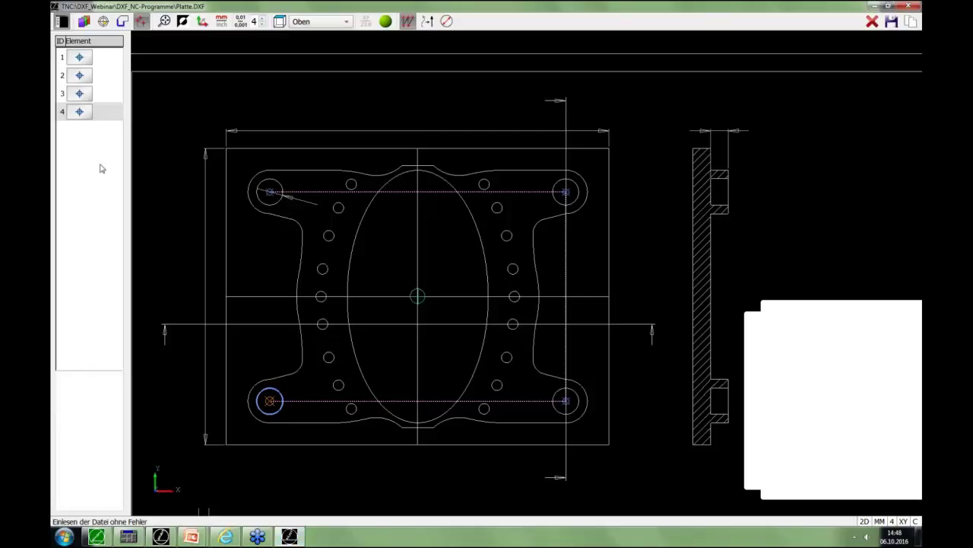
left_click(141, 21)
scroll(446, 219, "up", 10)
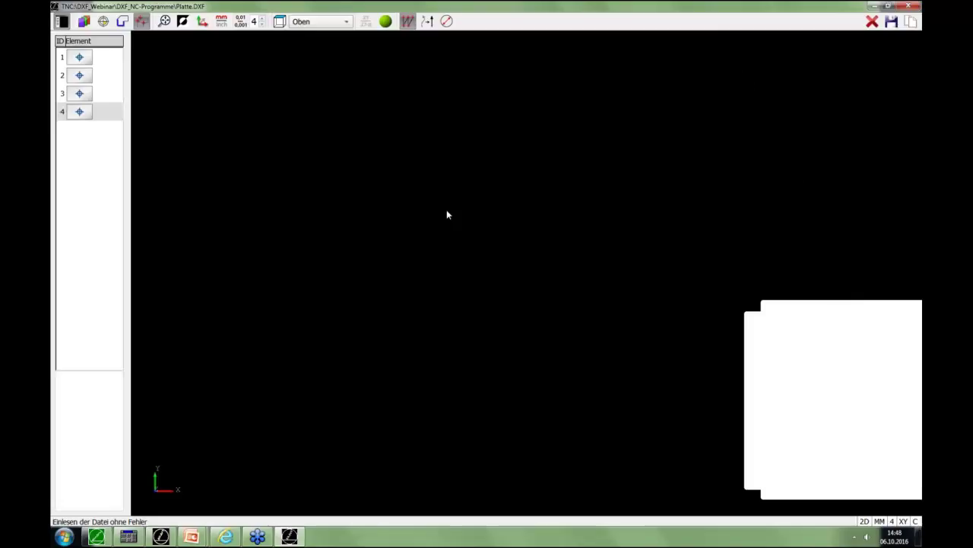
scroll(447, 215, "down", 10)
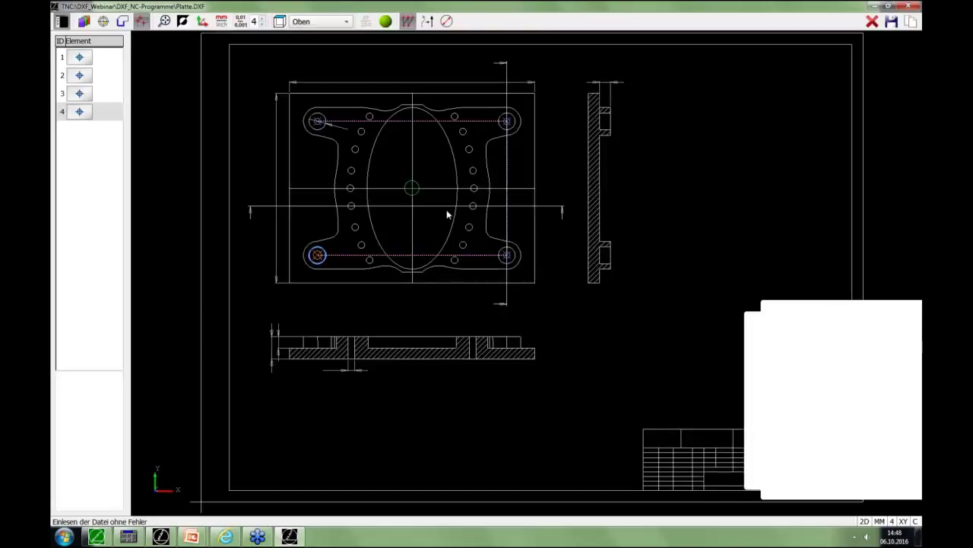
left_click(872, 22)
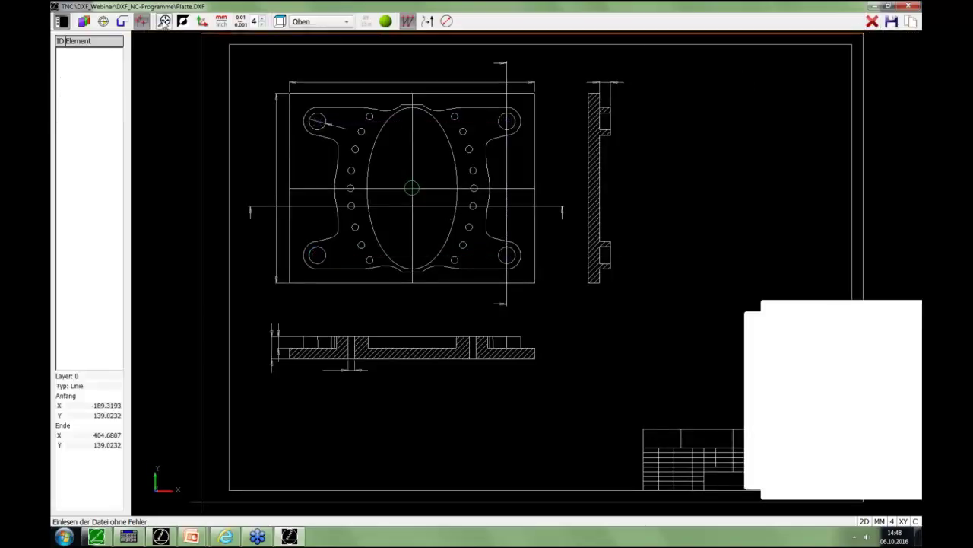
Step: Select the plate's complete closed outer contour in contour mode and set its arcs to be output as CR
left_click(122, 22)
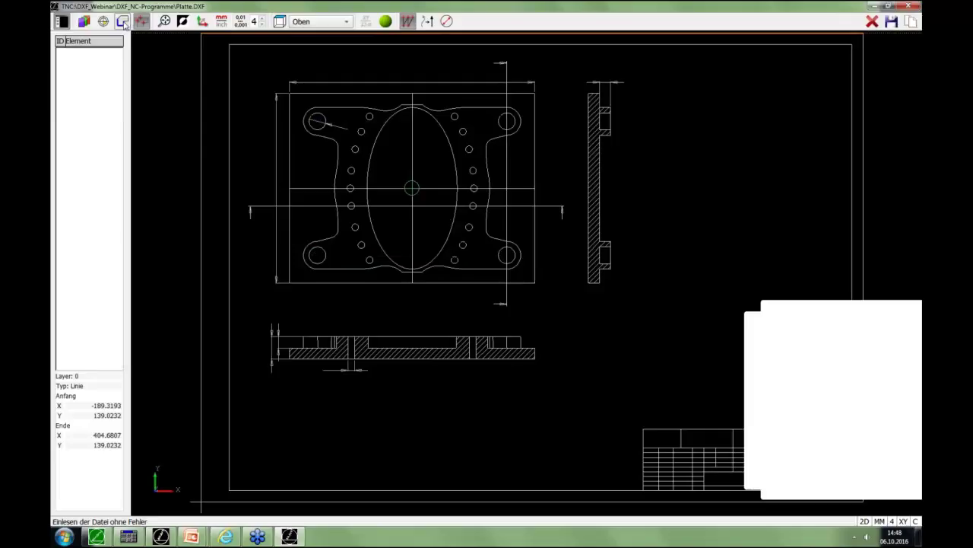
left_click(334, 108)
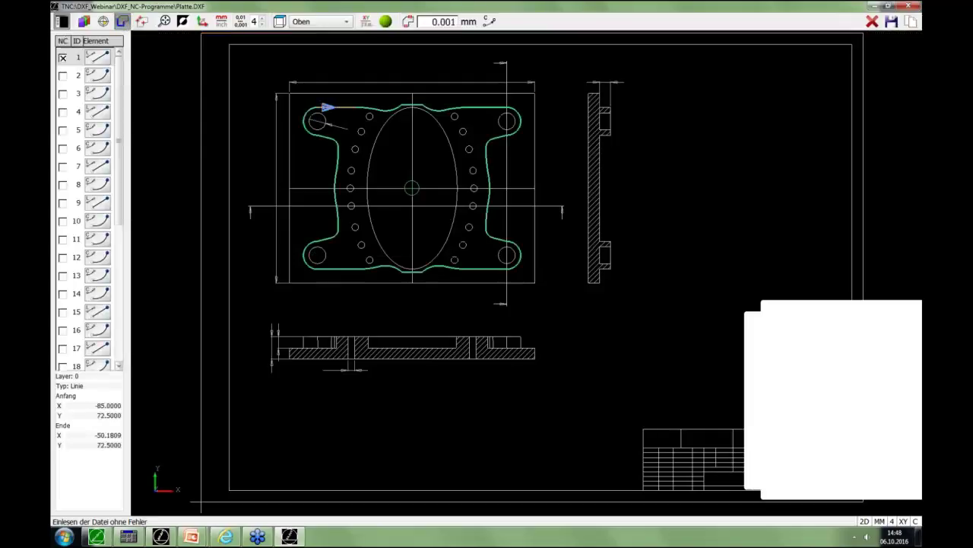
left_click(314, 110)
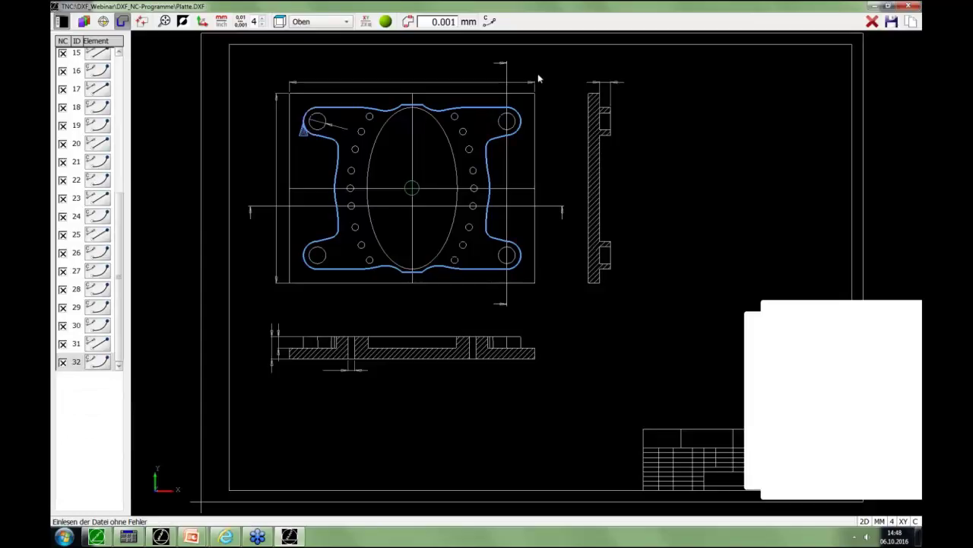
left_click(486, 23)
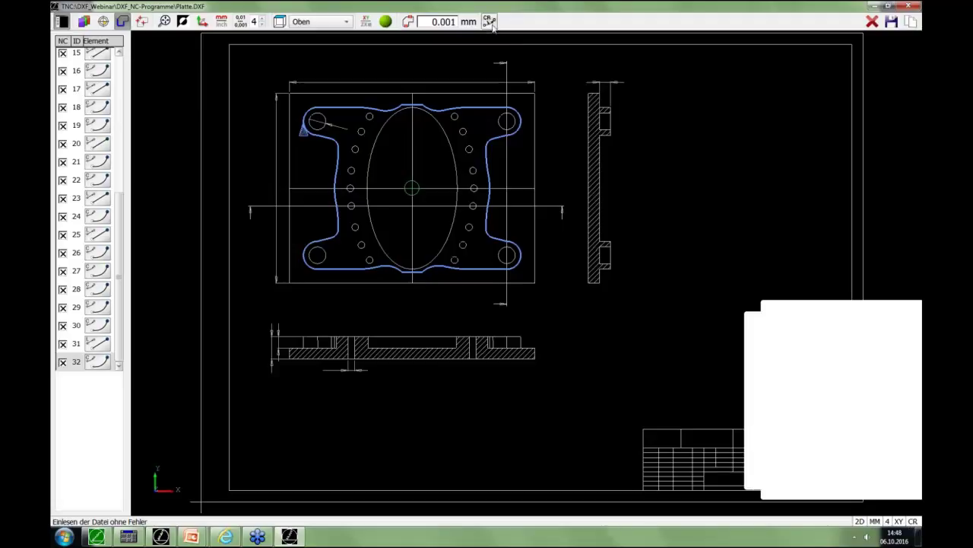
Step: Save the selected outer contour with CR arc output as the contour program Outside_CR.H in the DXF_NC-Programme folder
left_click(494, 26)
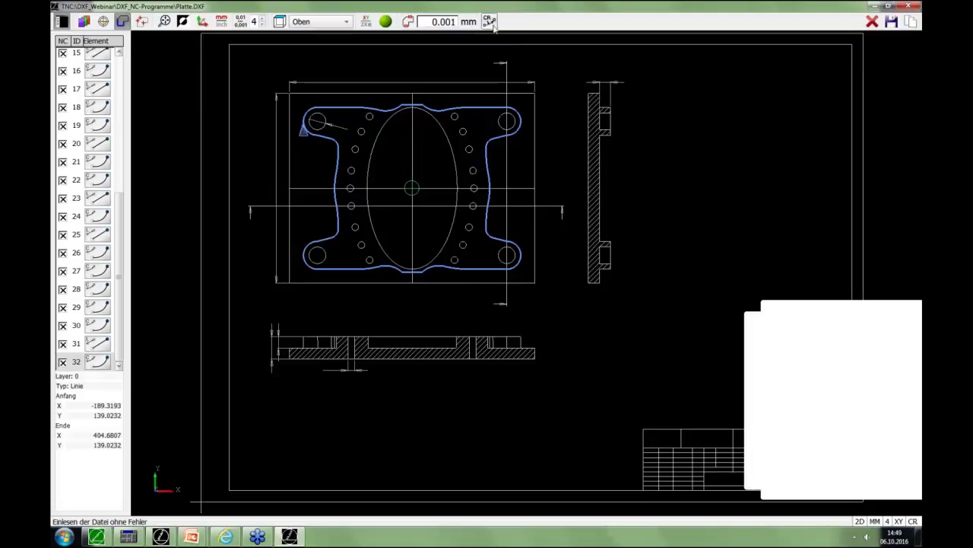
left_click(891, 23)
type("O")
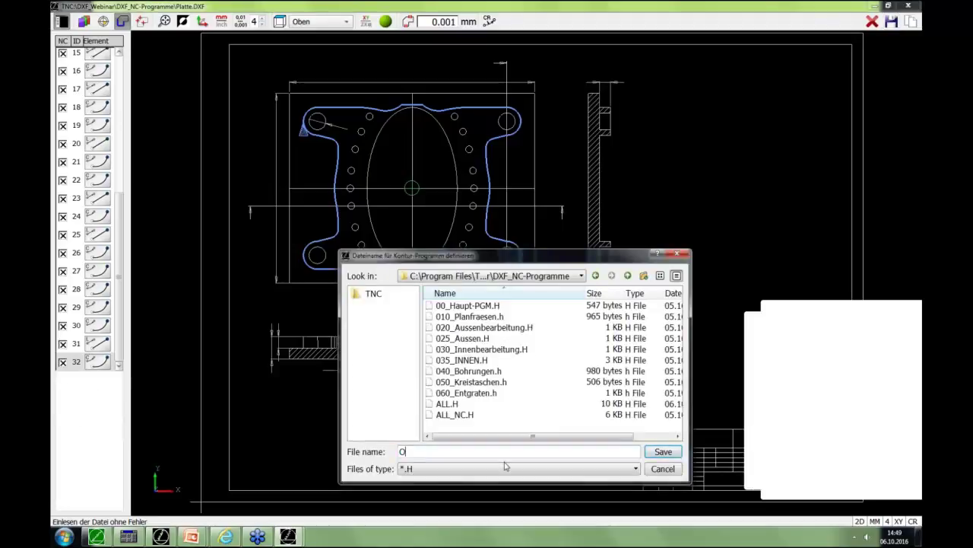
type("utside_CR")
key("Return")
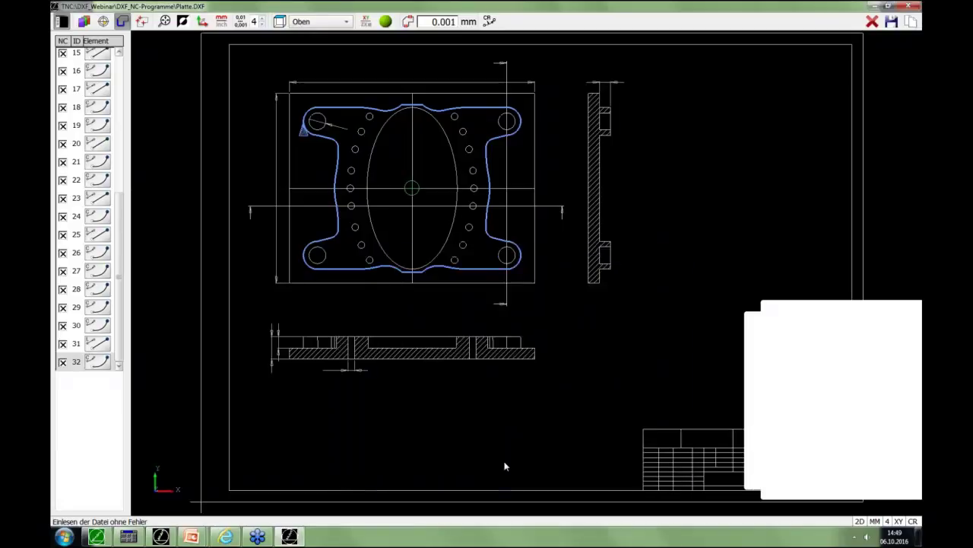
Step: Switch to the TNC640 programming mode, open Outside.H from the TNC:\ root and review its CC/C arc blocks
left_click(875, 8)
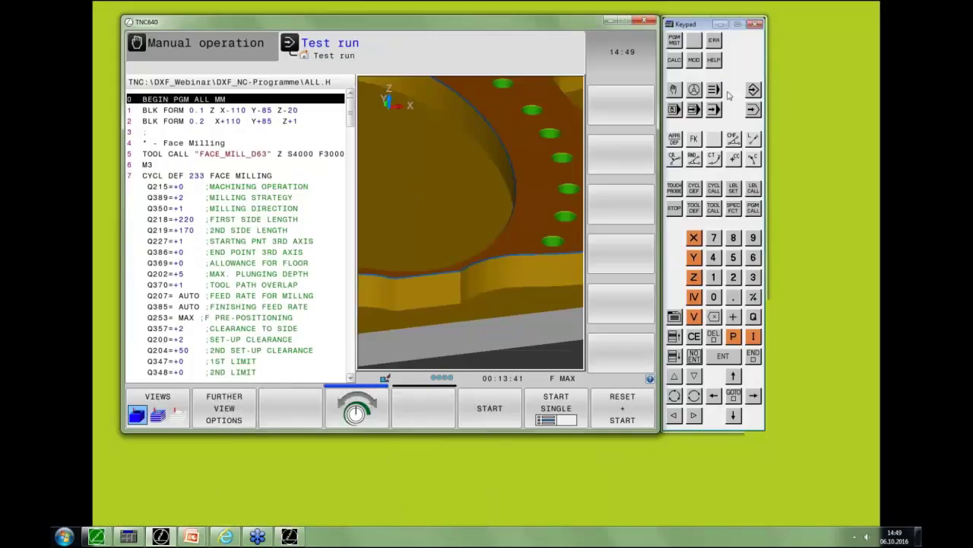
left_click(753, 90)
left_click(674, 41)
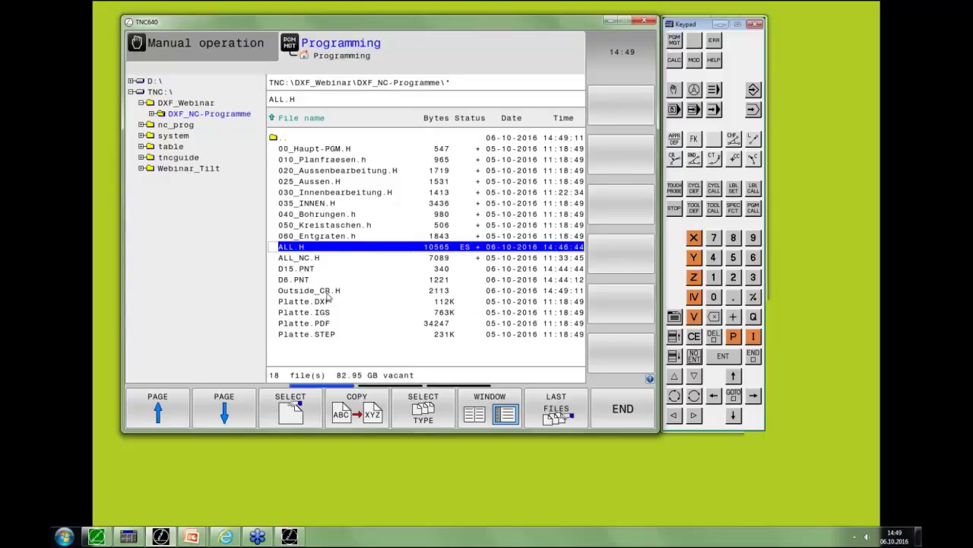
left_click(152, 91)
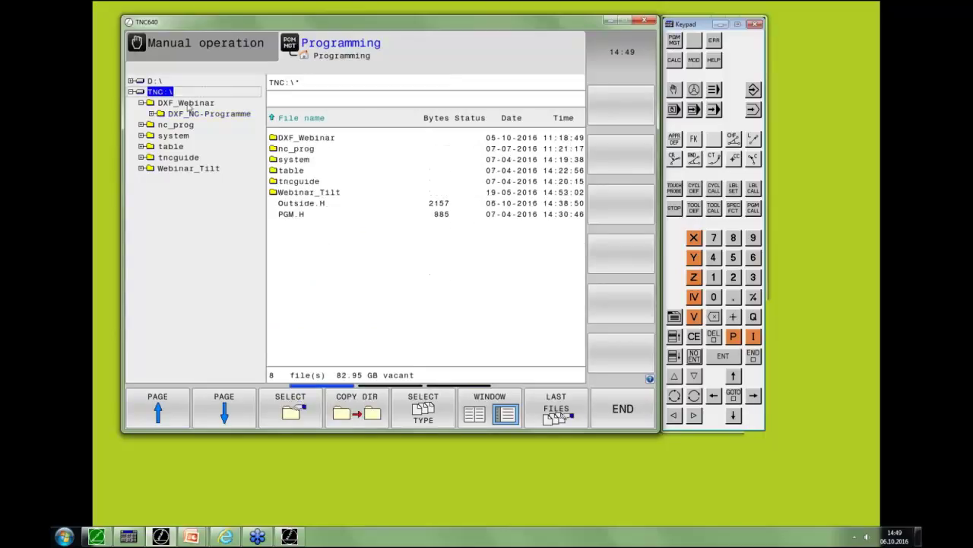
double_click(322, 206)
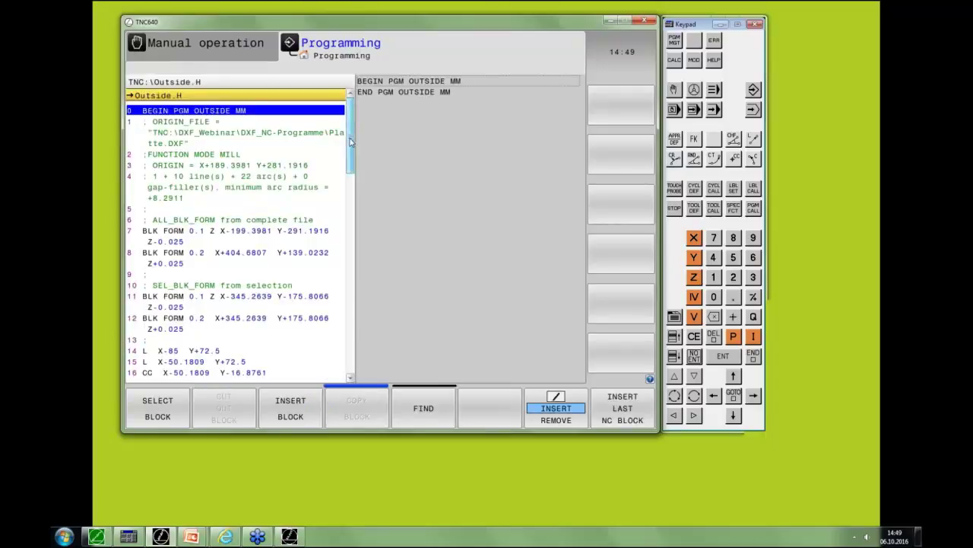
left_click_drag(351, 143, 350, 179)
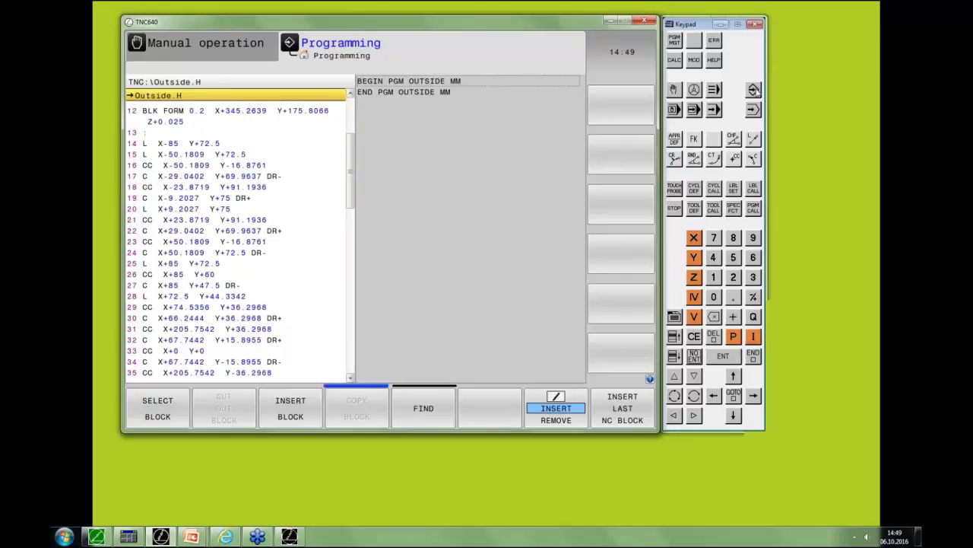
Step: Open Outside_CR.H from the DXF_NC-Programme folder and examine its contour blocks with CR arcs for comparison
left_click(679, 42)
double_click(313, 138)
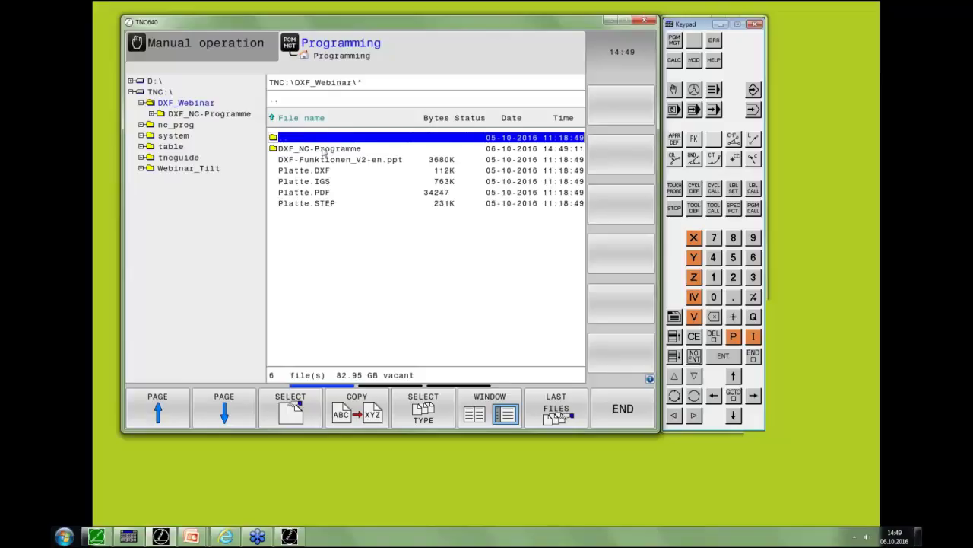
double_click(324, 149)
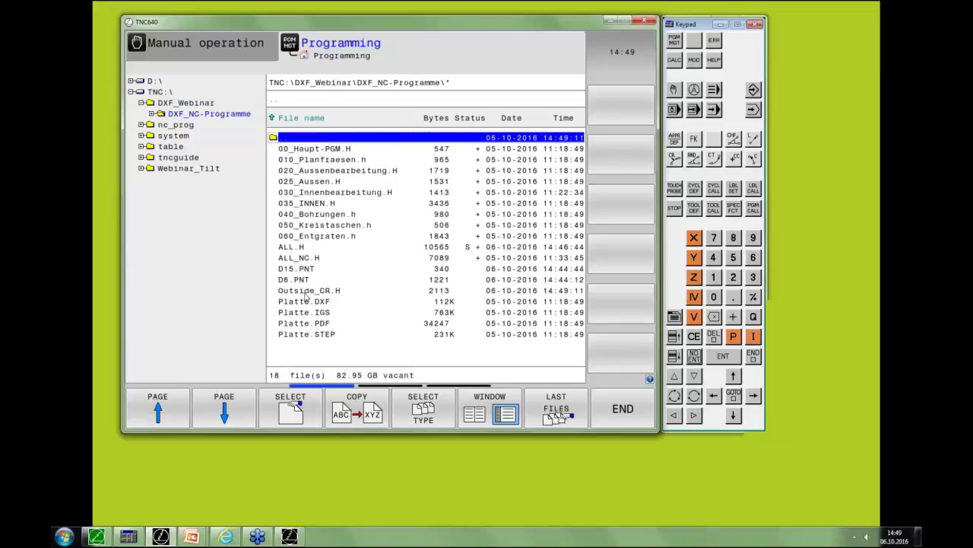
double_click(305, 292)
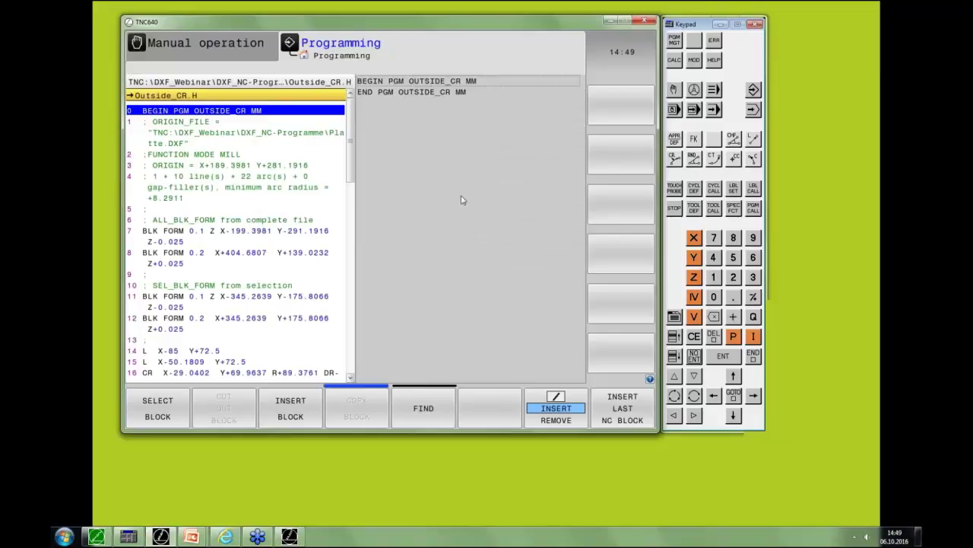
scroll(353, 177, "down", 6)
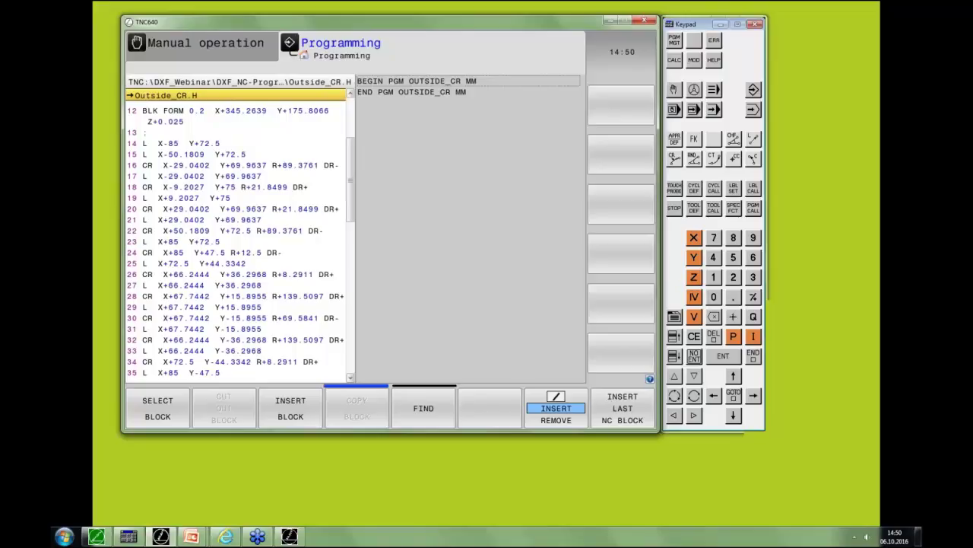
Step: Switch to the Platte.DXF window, discard the contour selection and select the centres of all 6 mm diameter holes within the plate
left_click(289, 536)
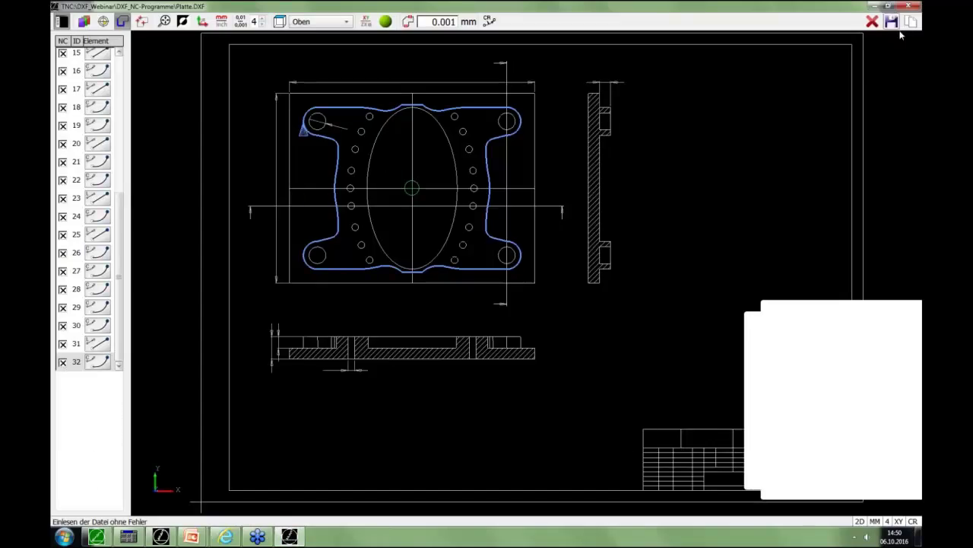
left_click(872, 21)
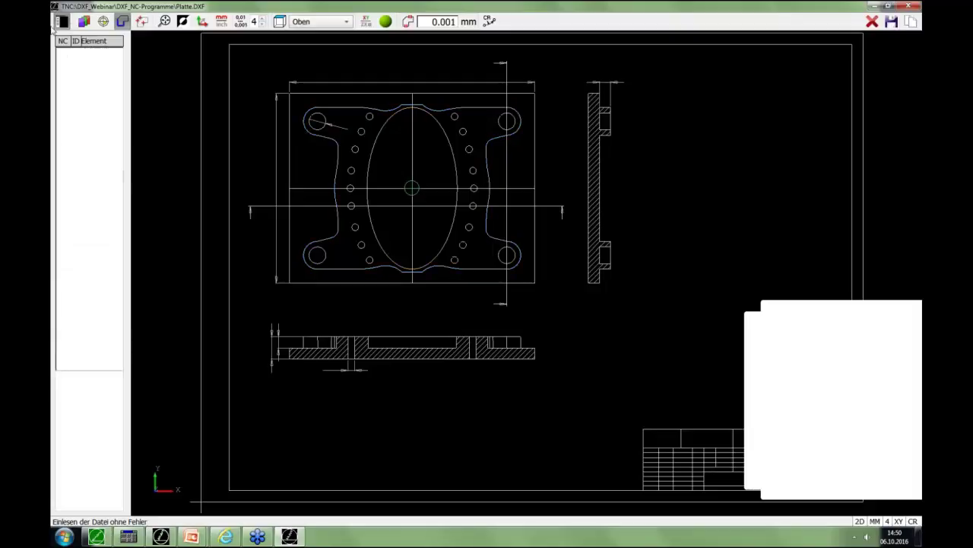
left_click(183, 21)
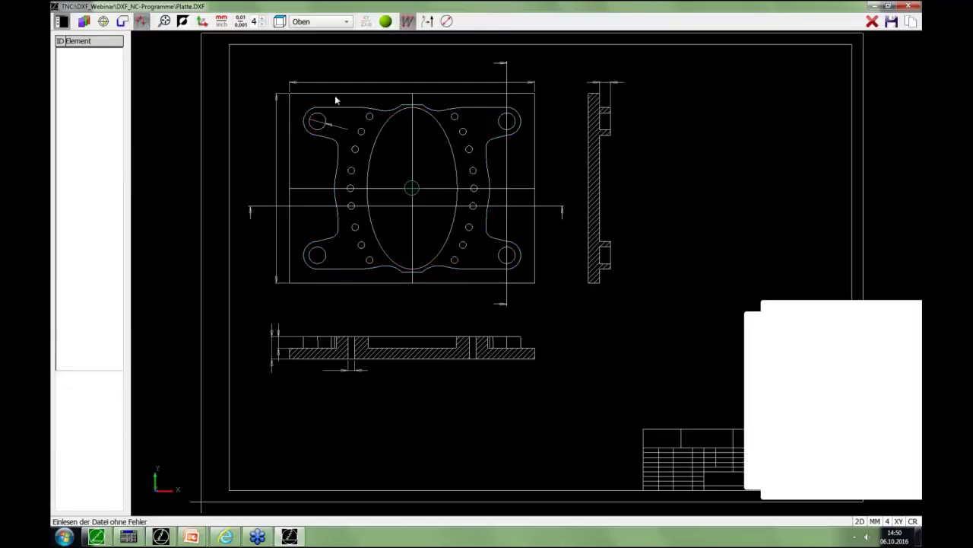
left_click_drag(331, 303, 490, 77)
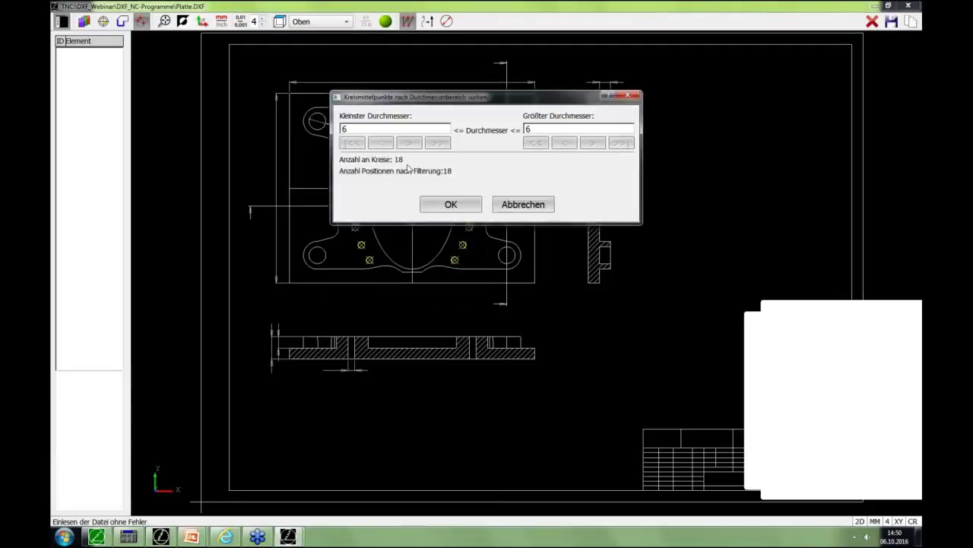
left_click(452, 205)
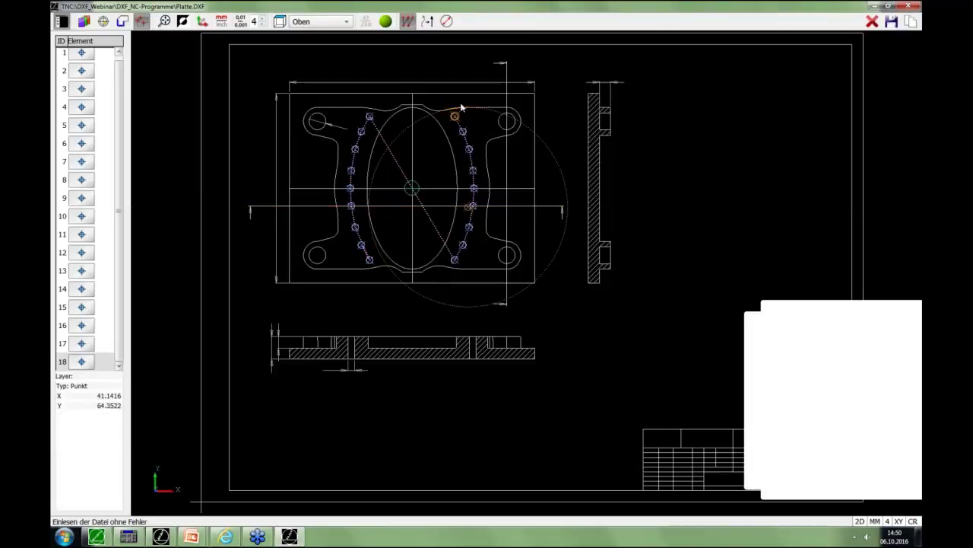
Step: Save the selected hole positions with file type *.H as D6 in the DXF_NC-Programme folder
left_click(889, 21)
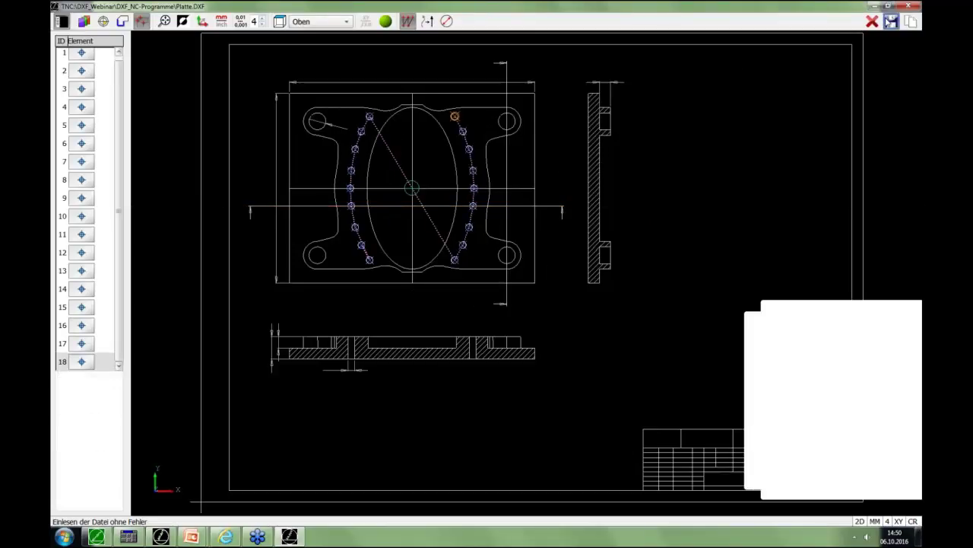
left_click(494, 485)
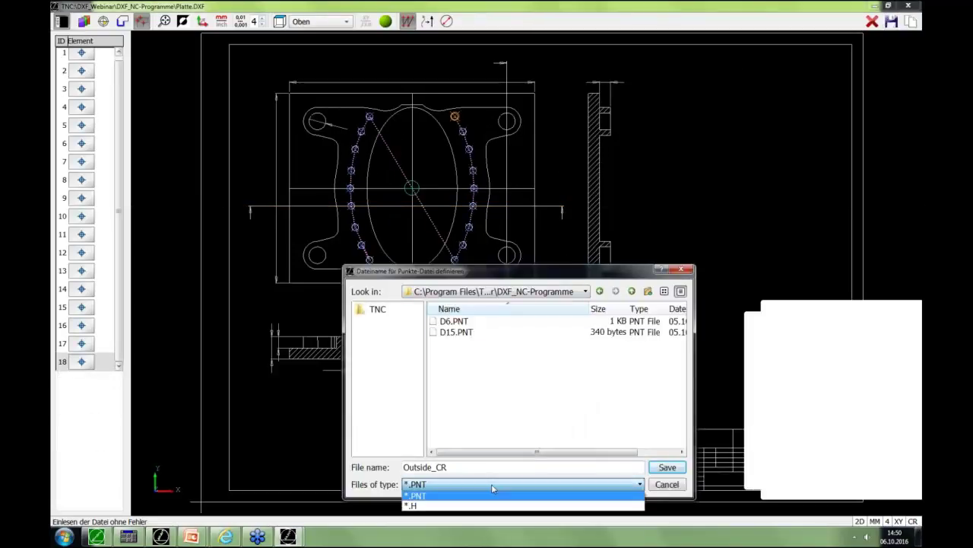
left_click(489, 506)
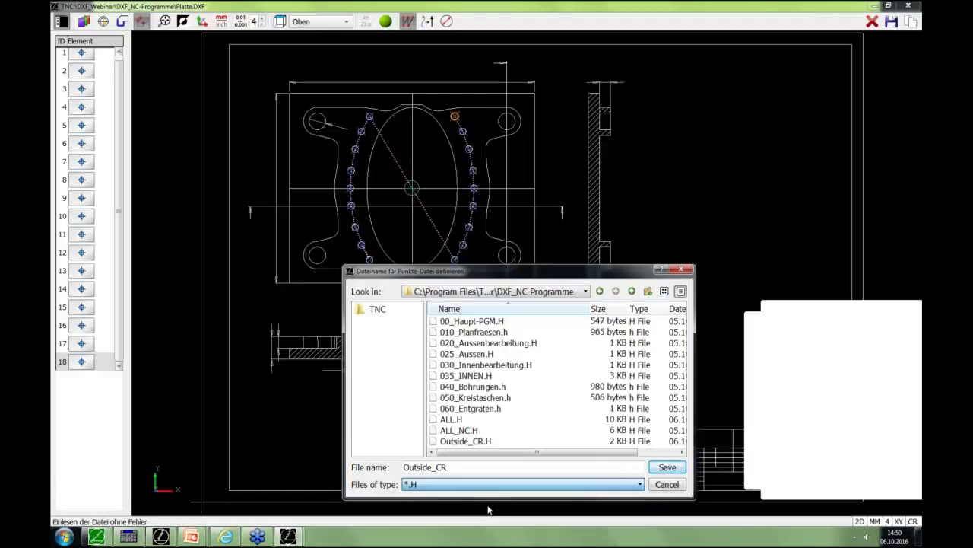
left_click_drag(482, 465, 355, 457)
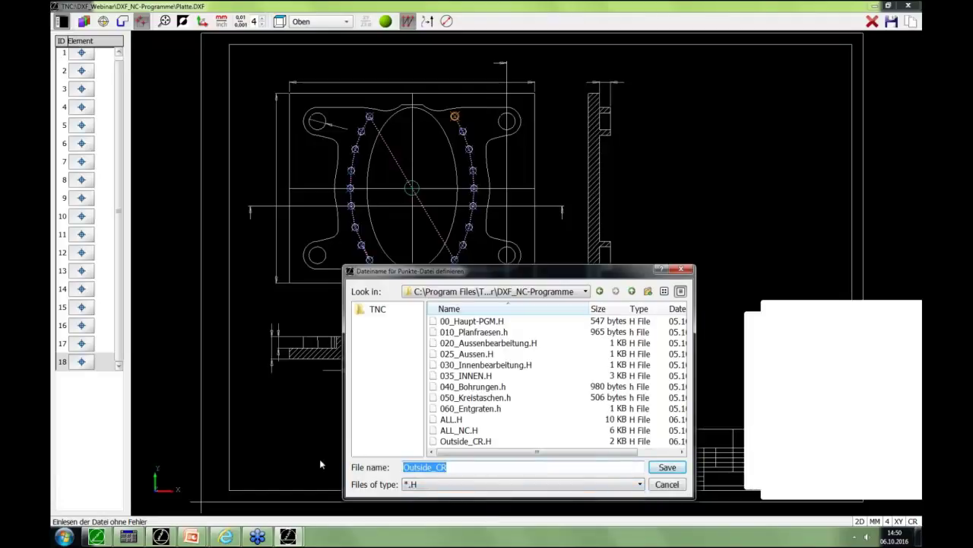
type("D6")
key("Return")
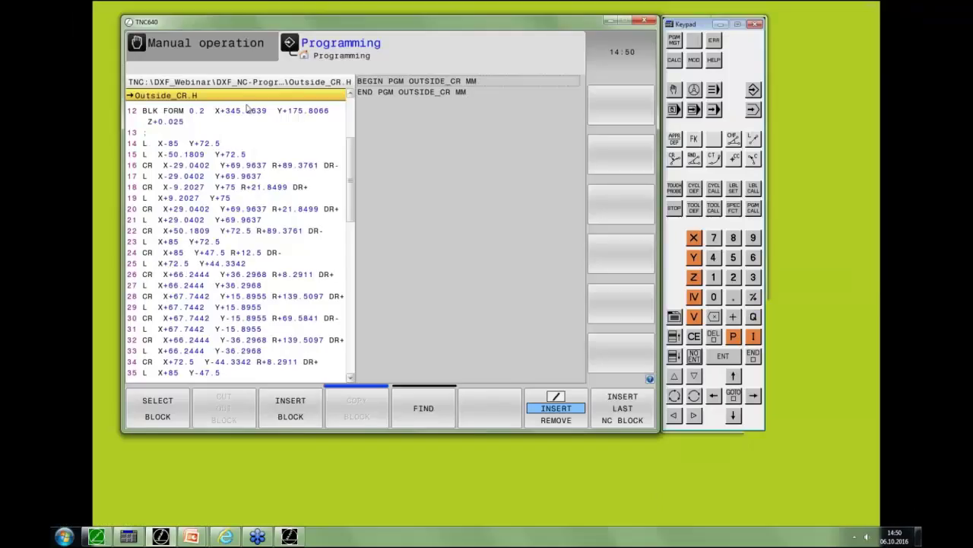
Step: Return to TNC640 programming and open D6.H to review the generated hole positions with M99 cycle calls
left_click(251, 54)
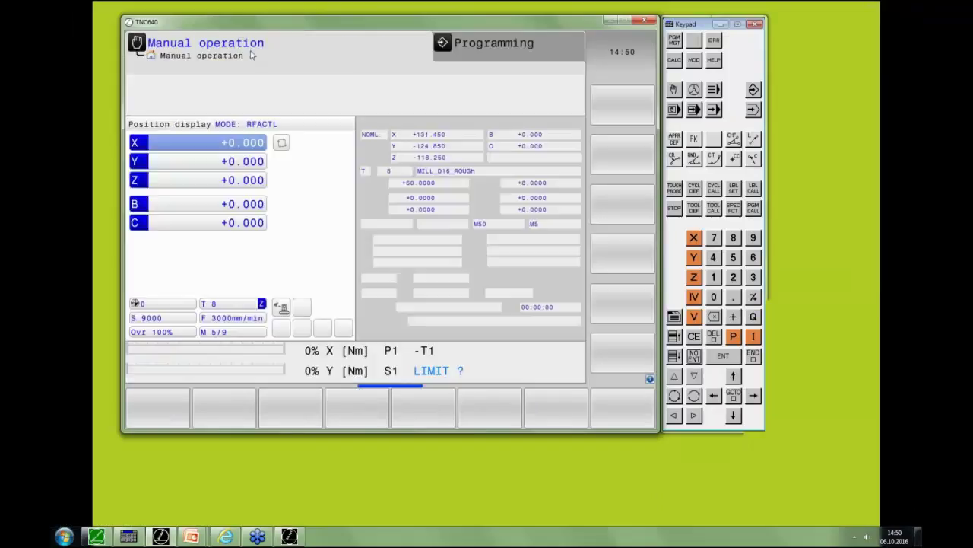
left_click(543, 60)
left_click(674, 42)
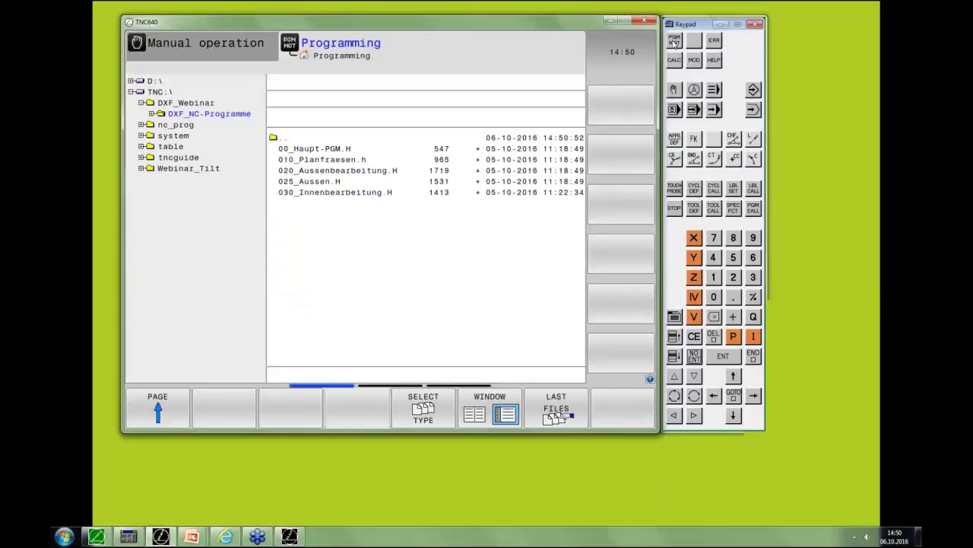
double_click(297, 283)
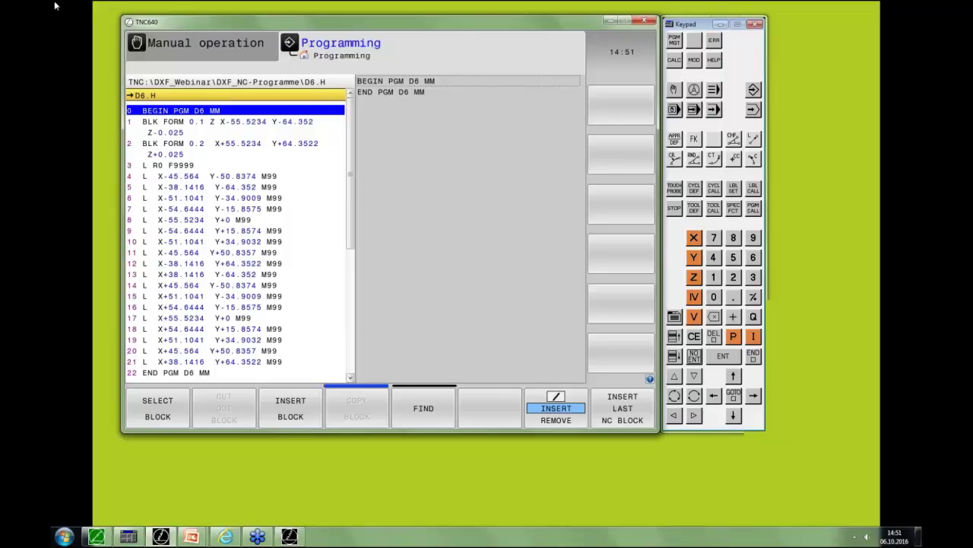
Step: Switch to Test run, show the simulation graphic without the program blocks and turn the machined plate so the whole workpiece shows
left_click(753, 110)
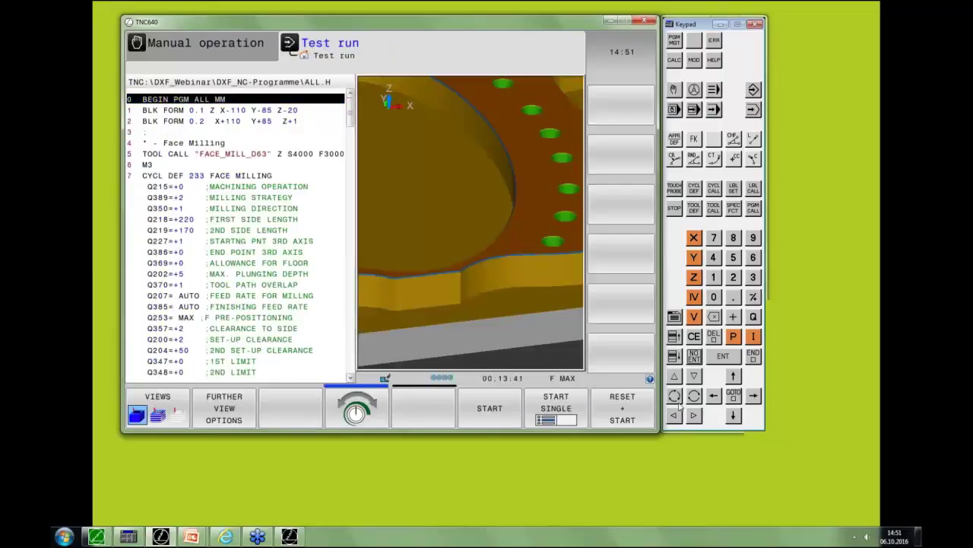
left_click(675, 396)
left_click(364, 415)
left_click(674, 395)
left_click(363, 413)
left_click(675, 396)
left_click(424, 408)
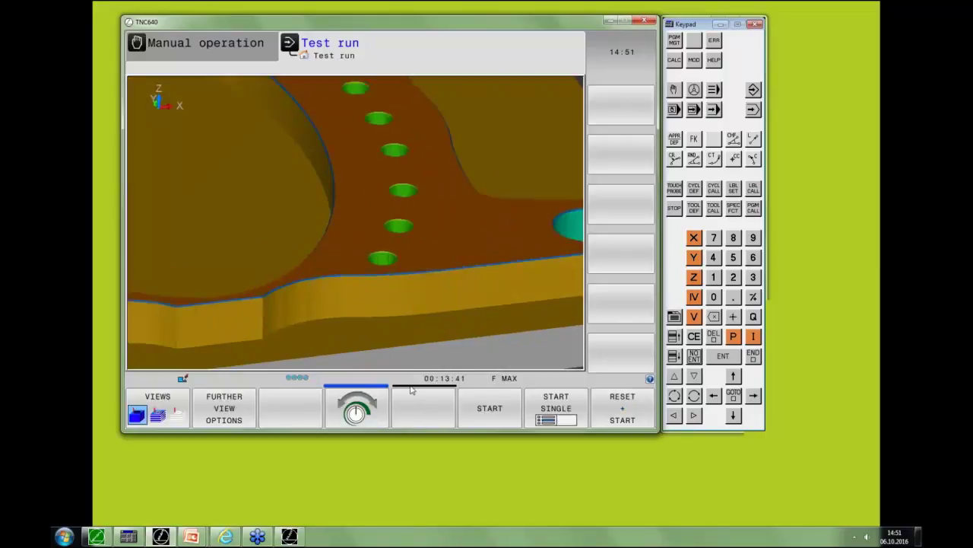
right_click_drag(379, 317, 318, 346)
Step: Open the Platte PDF drawing from the DXF_Webinar folder on drive D:, view it full-screen and restore its window size
key("super+e")
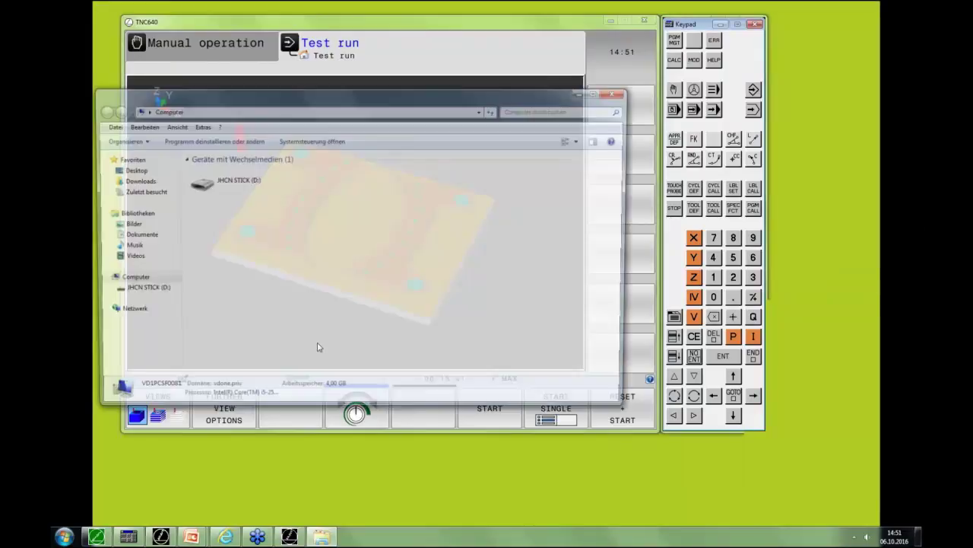
double_click(251, 178)
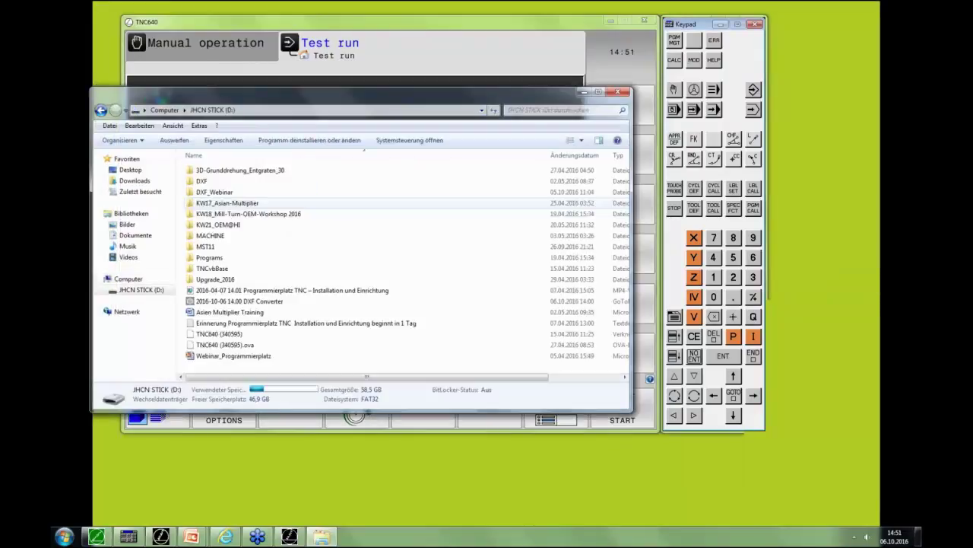
double_click(217, 191)
left_click(203, 224)
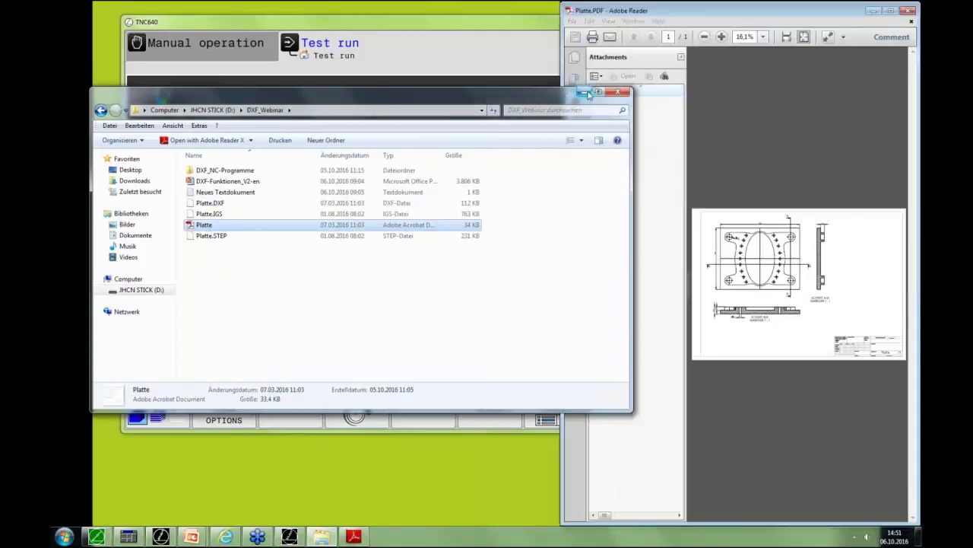
left_click(582, 92)
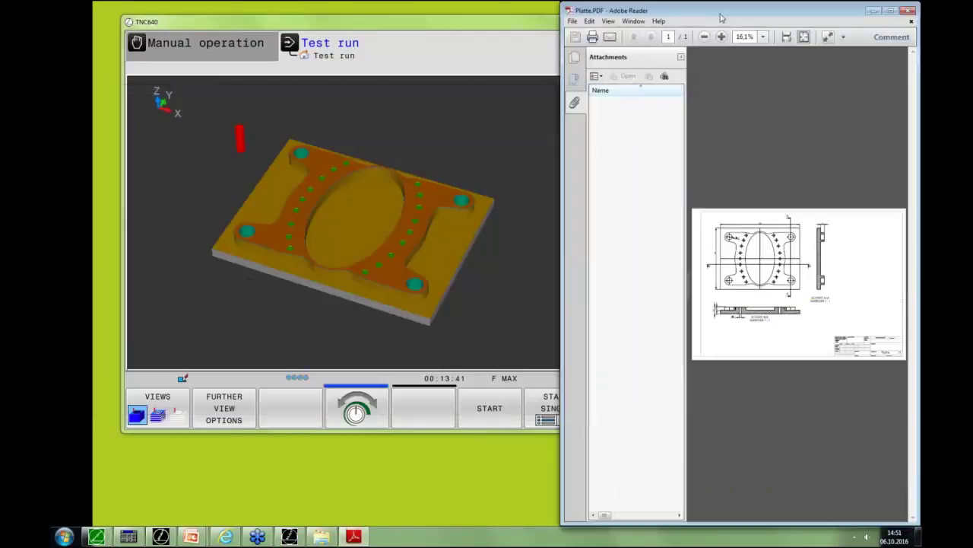
double_click(730, 10)
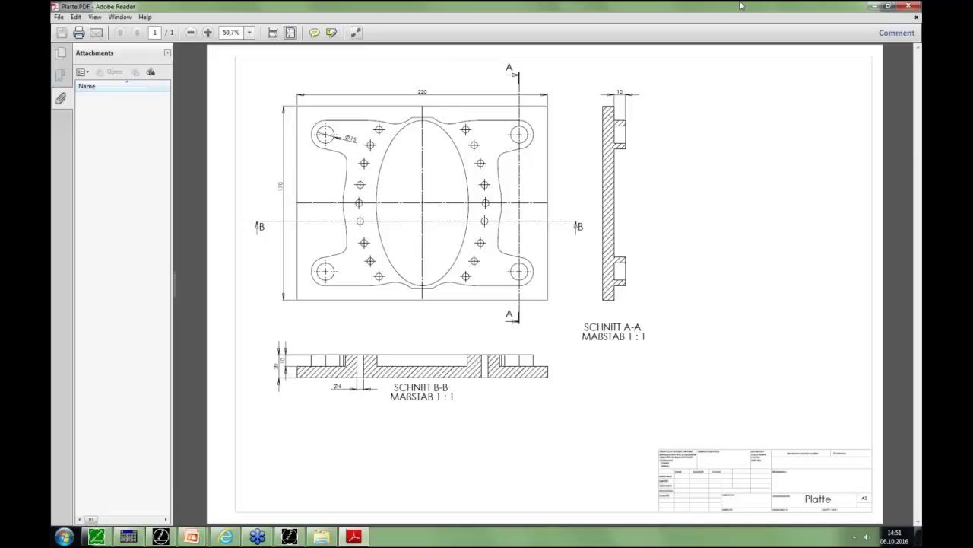
left_click(887, 7)
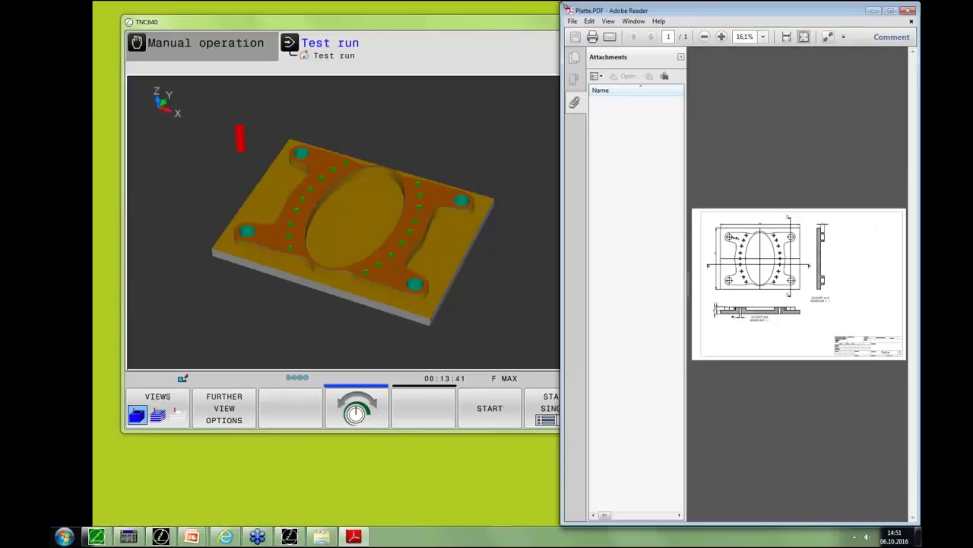
Step: Shrink and rearrange the Platte.PDF, TNC640 and Platte.DXF windows so the drawing, simulation and DXF view are visible together
left_click_drag(593, 10, 190, 17)
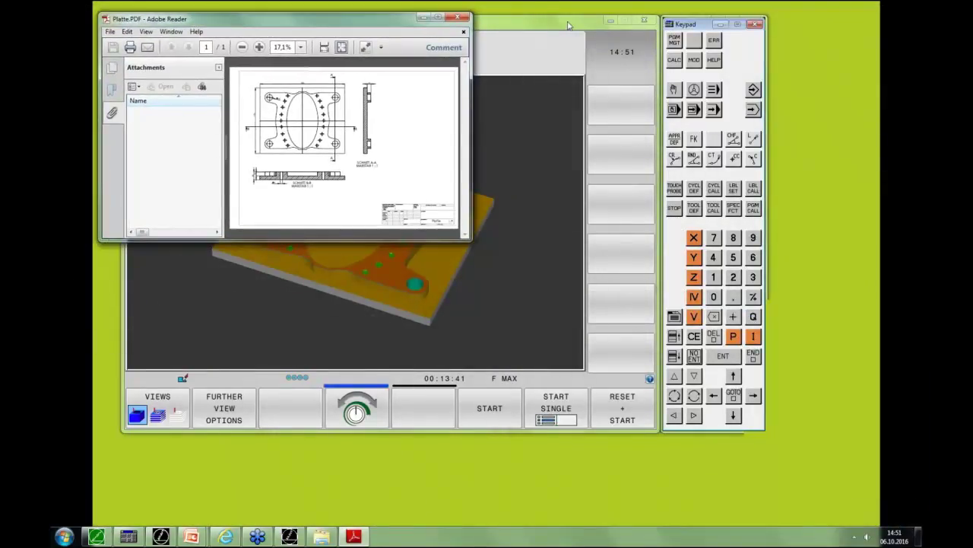
left_click_drag(567, 25, 632, 64)
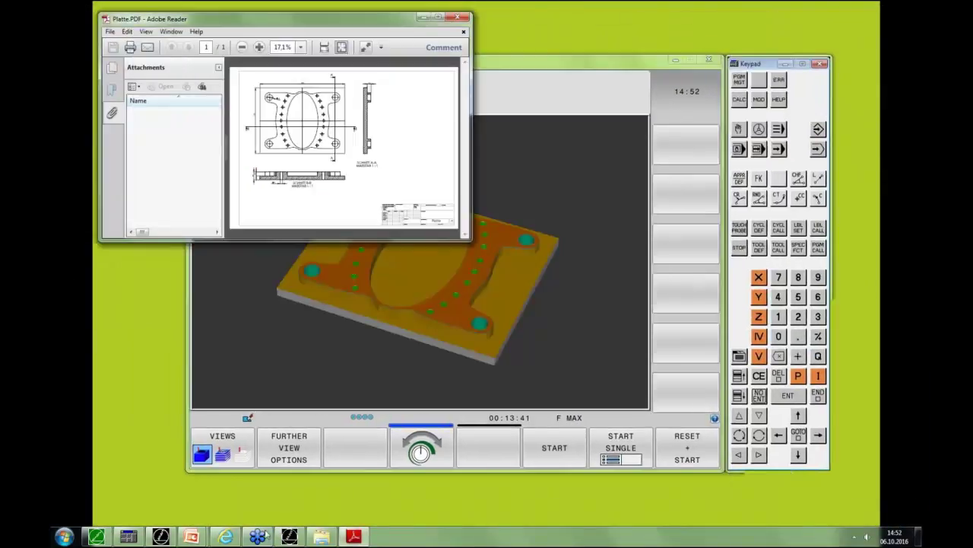
left_click(454, 430)
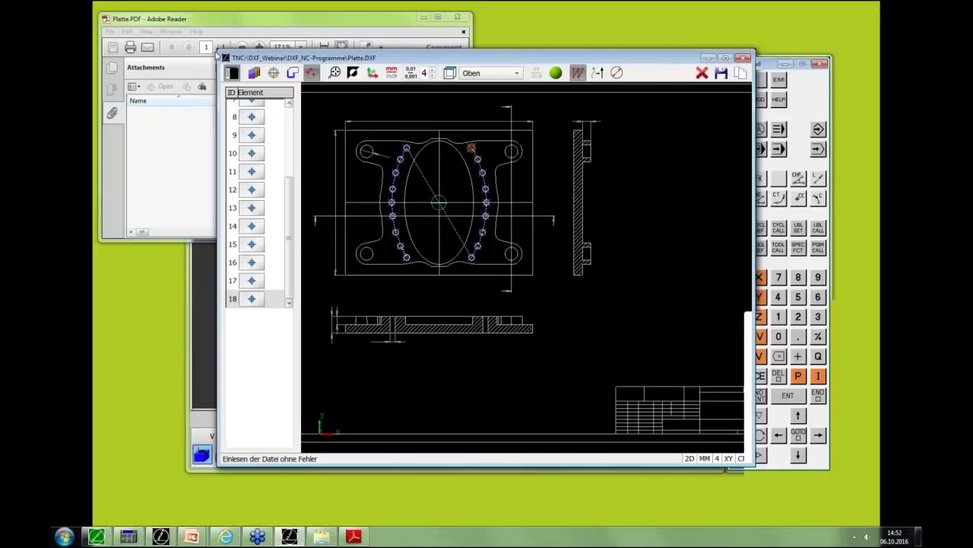
left_click_drag(218, 53, 383, 221)
left_click_drag(561, 229, 739, 303)
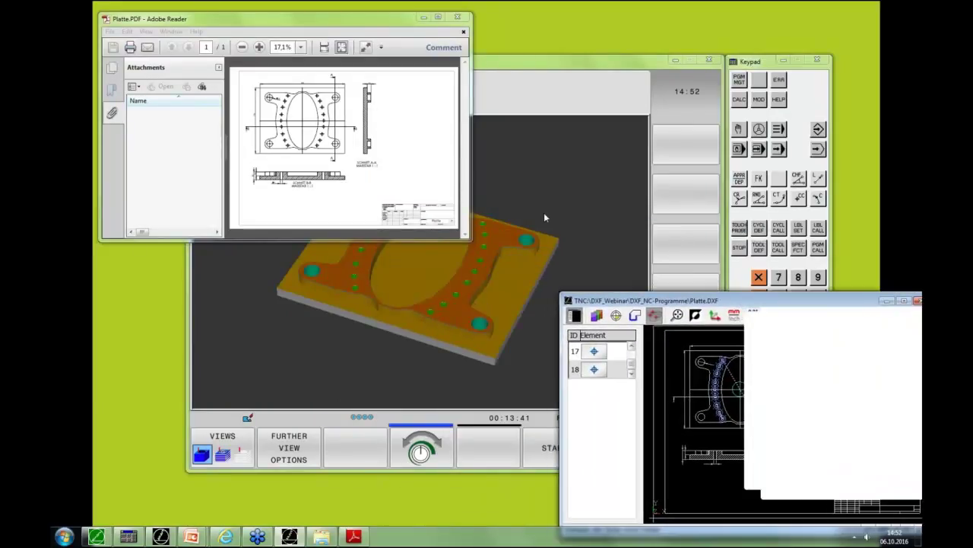